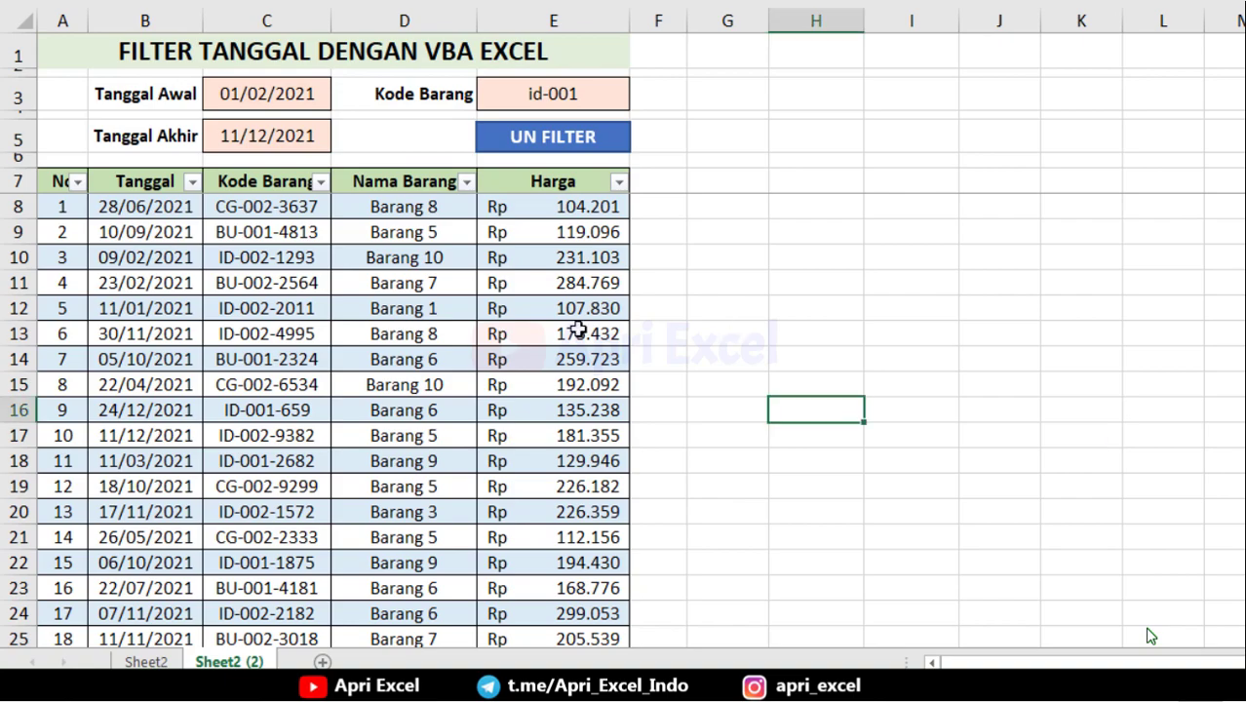
- Set the start date in C3 to 01/04/2021
scroll(585, 390, "down", 20)
scroll(585, 390, "up", 20)
scroll(585, 390, "up", 8)
left_click(245, 94)
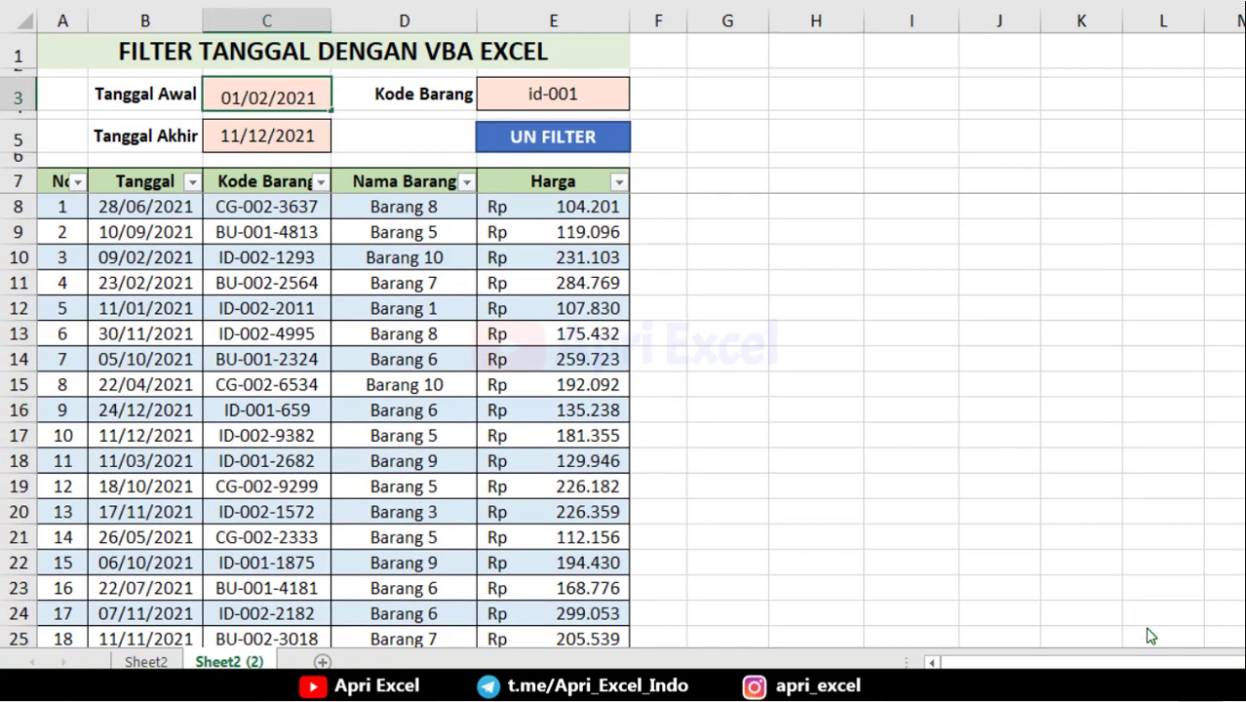
type("01/04/2021")
key("Return")
- Edit the month of the end date in C5, changing it to 04 and then 12
double_click(276, 131)
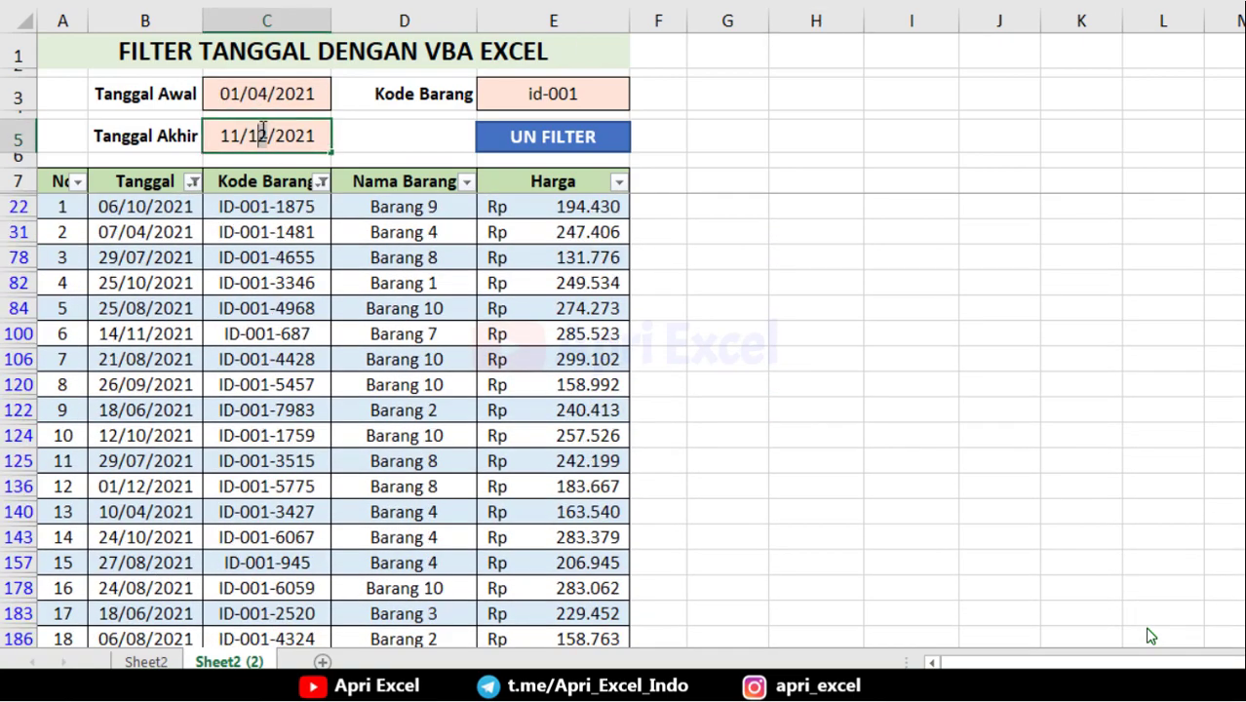
double_click(260, 135)
type("04")
key("Return")
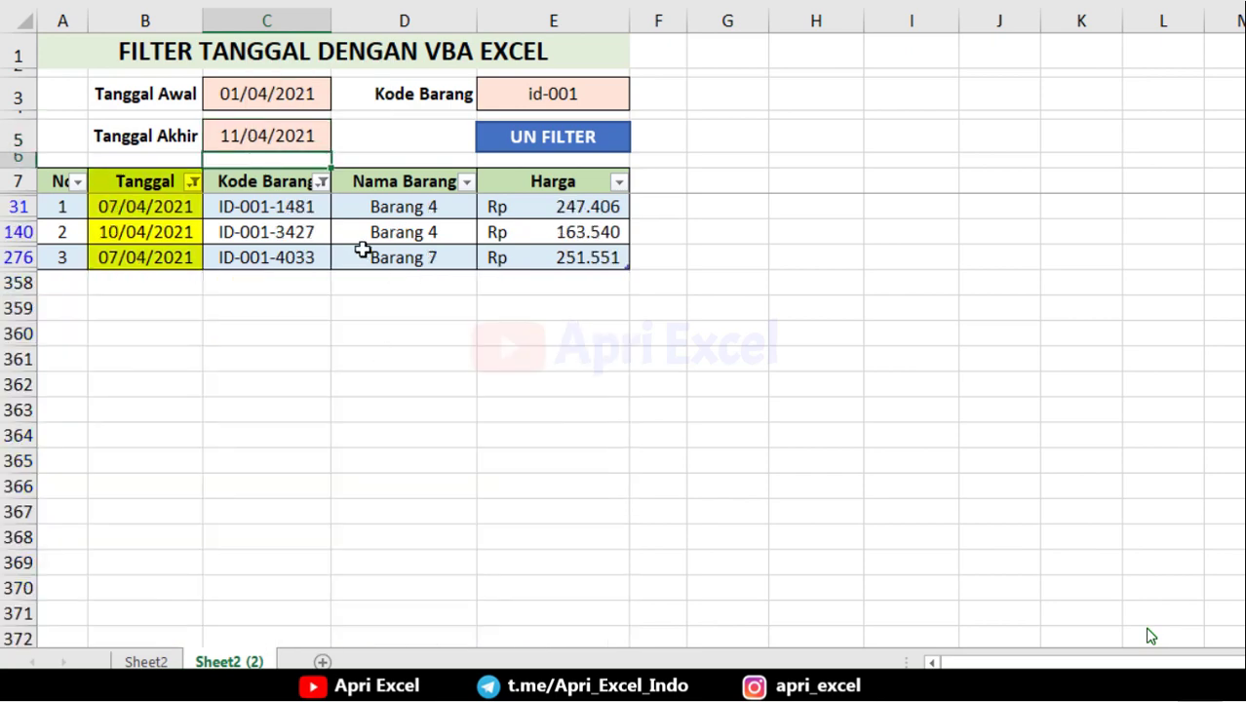
double_click(295, 136)
double_click(273, 142)
type("12")
key("Return")
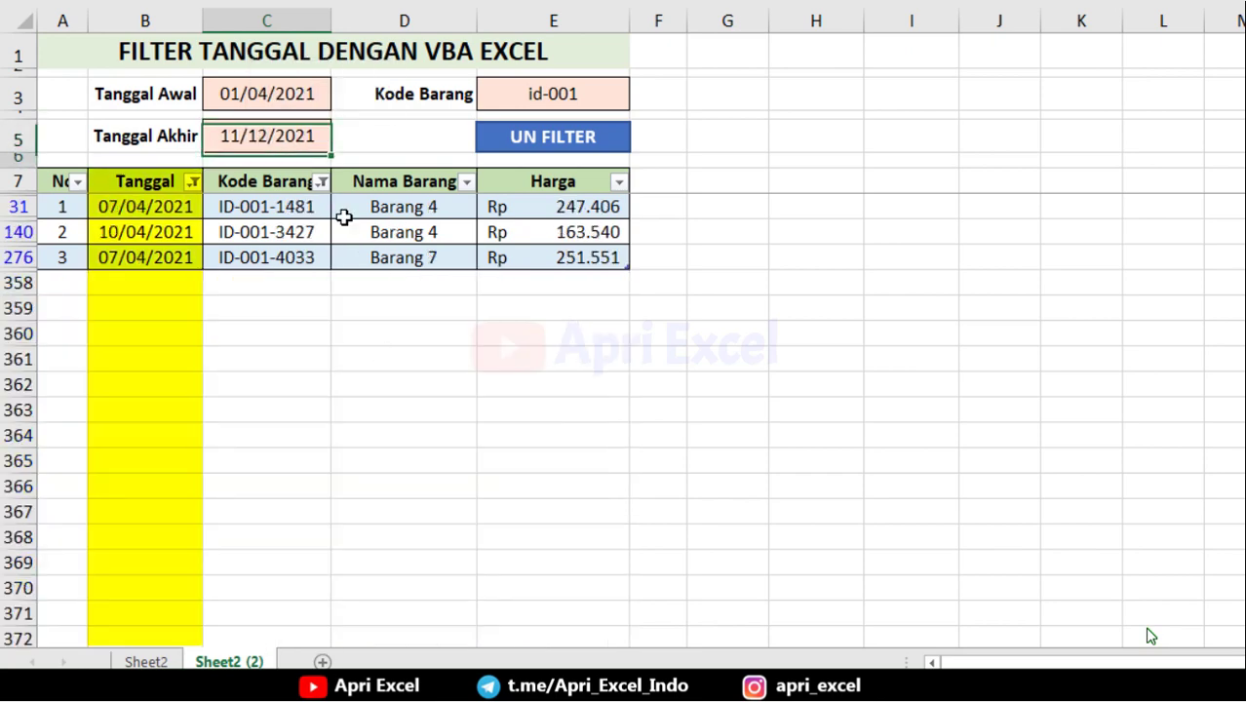
- Set the item code in E3 to CG-002
double_click(548, 95)
left_click_drag(583, 95, 526, 95)
type("CG")
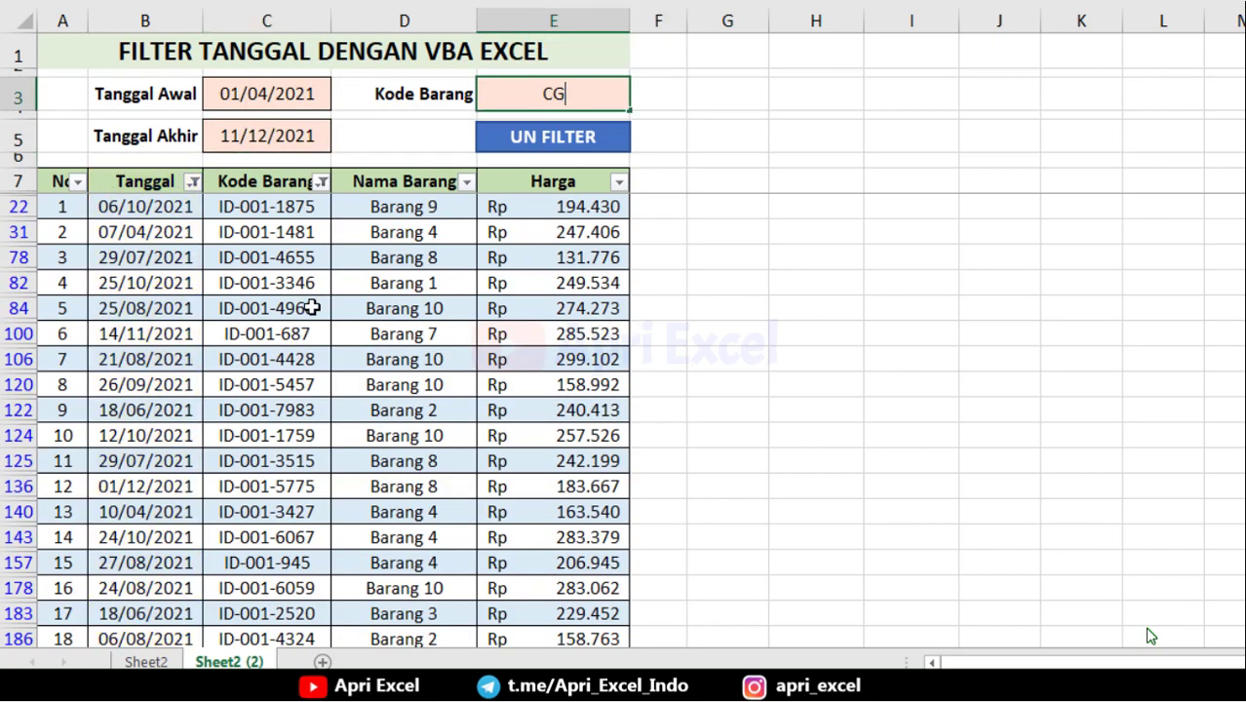
key("Return")
double_click(589, 95)
type("-00")
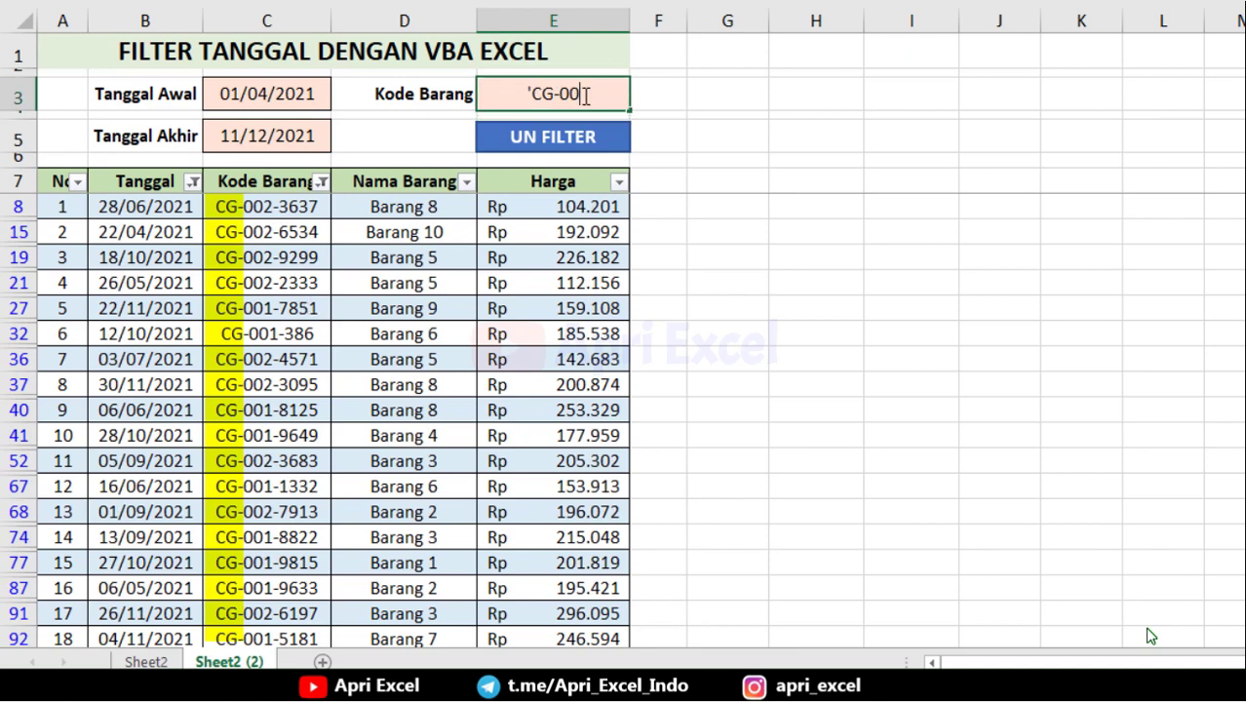
type("2")
key("Return")
- Clear the start date to trigger the empty-field warning, then dismiss it
left_click(283, 97)
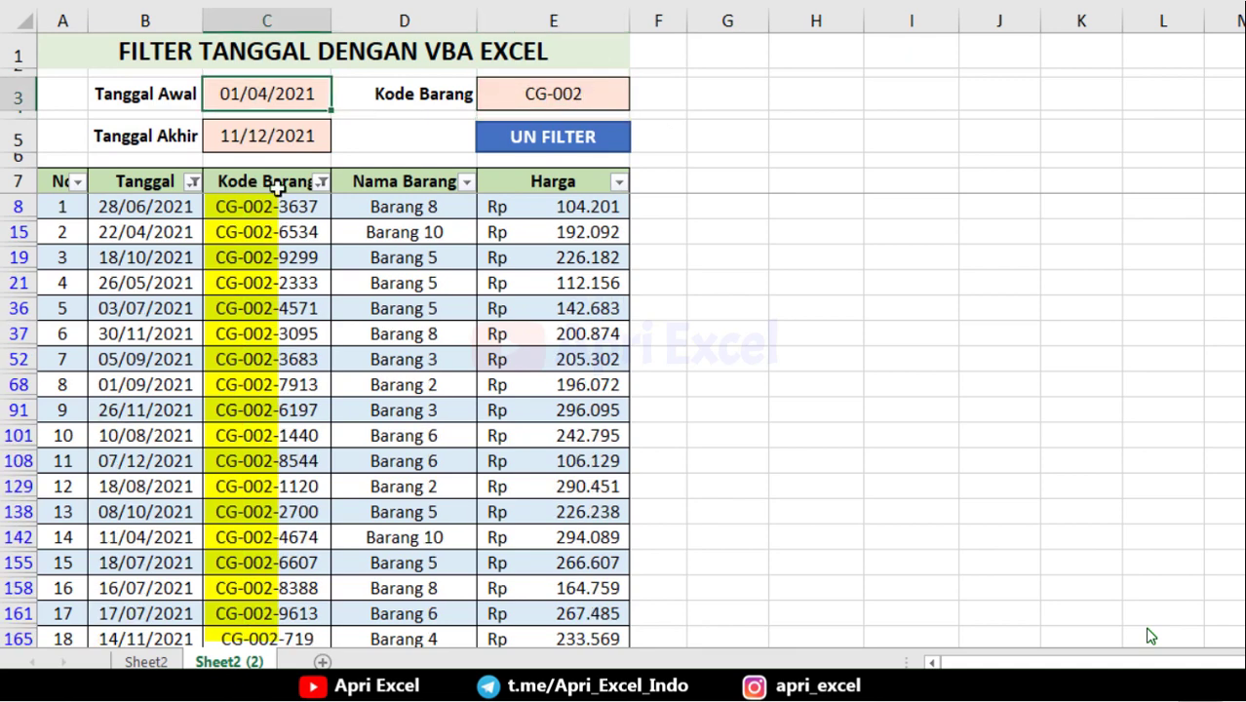
key("BackSpace")
key("Return")
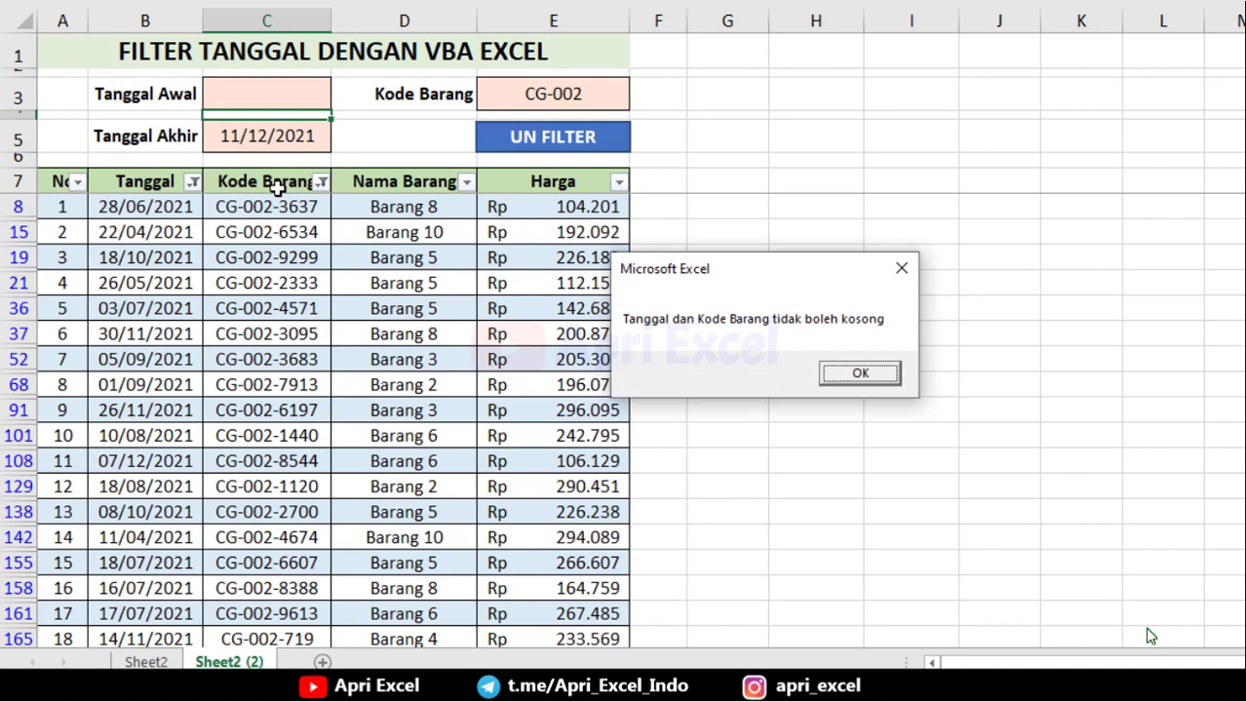
left_click(881, 376)
- Restore the start date, then enter the invalid text ASDFASD to test the format error
key("ctrl+z")
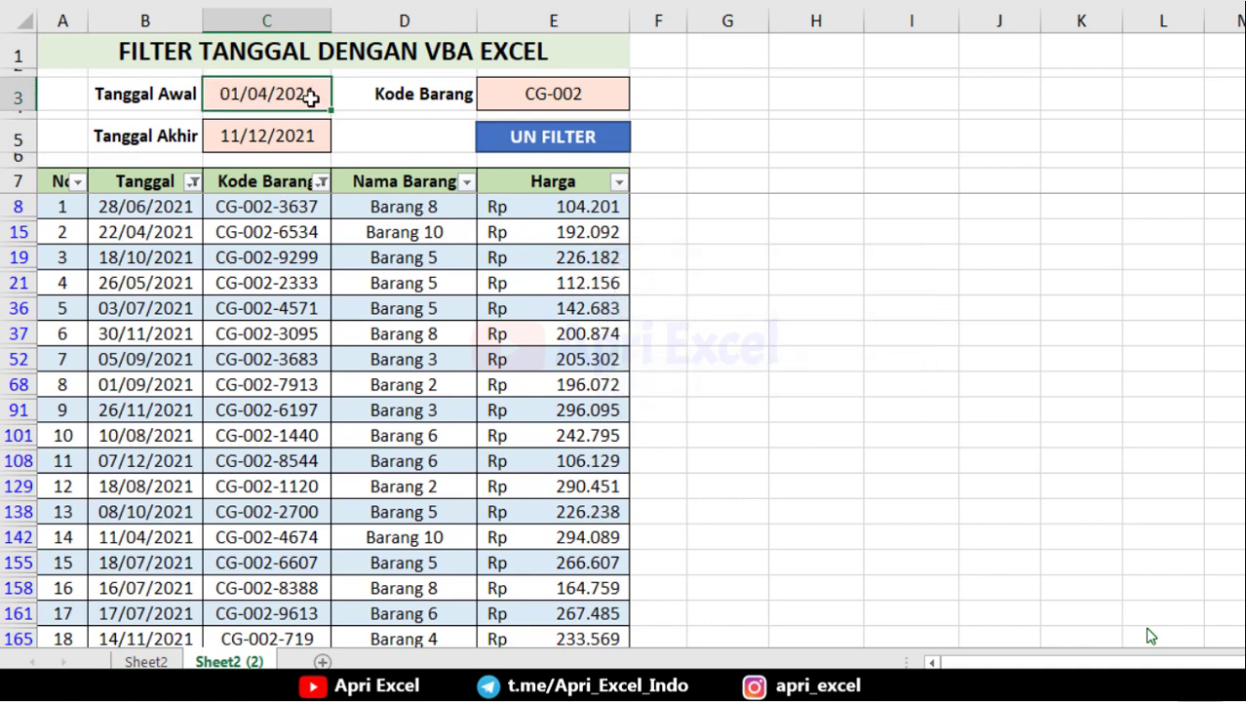
type("ASDFASD")
key("Return")
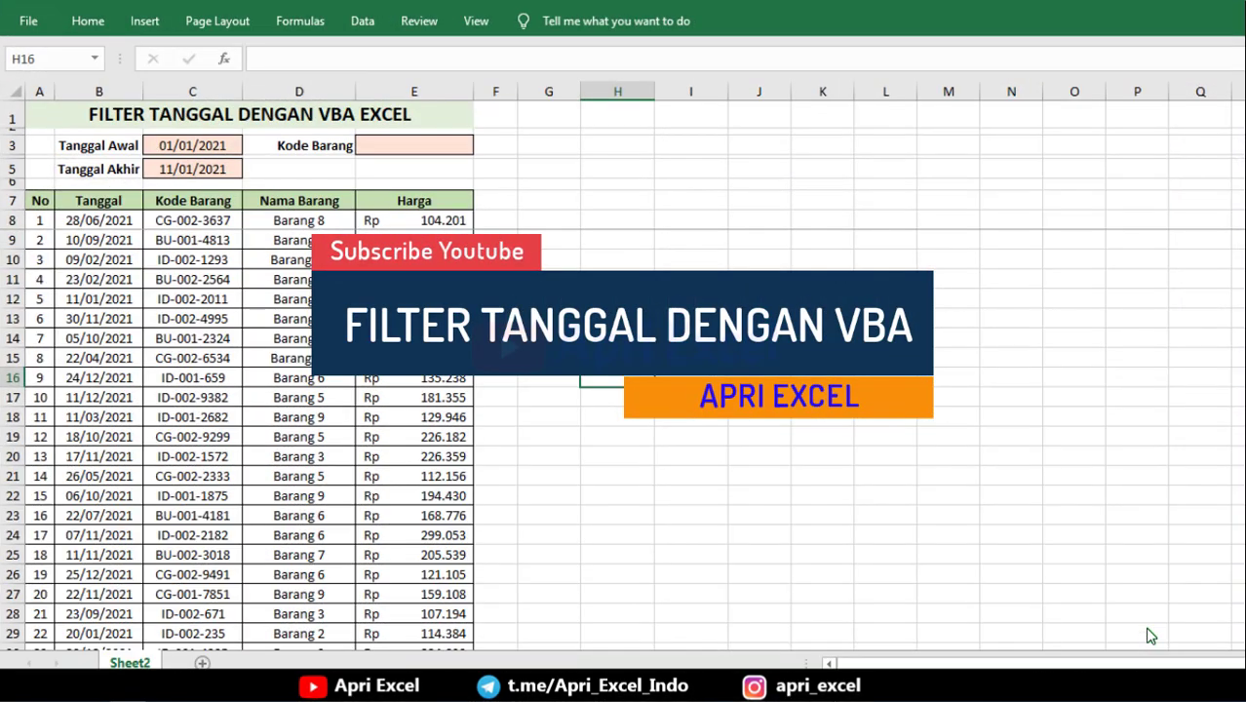
- Convert the A7:E357 range into a table with headers, keeping the default style
left_click(149, 280)
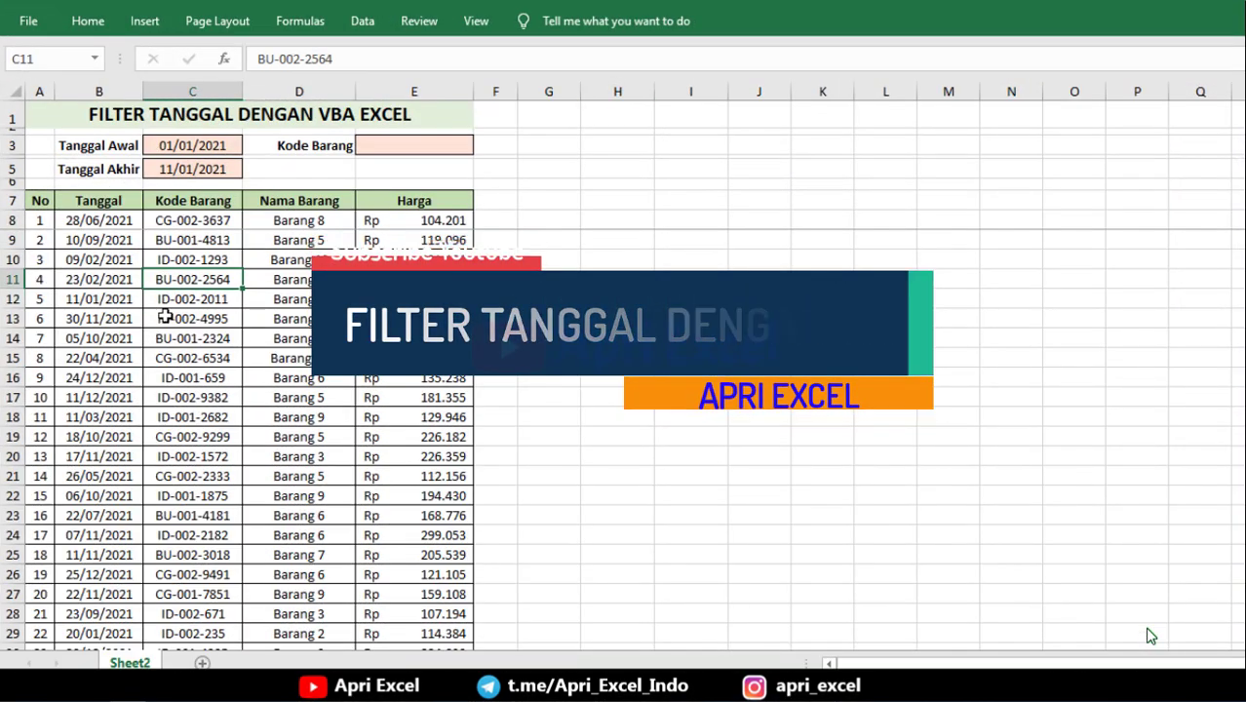
left_click(144, 21)
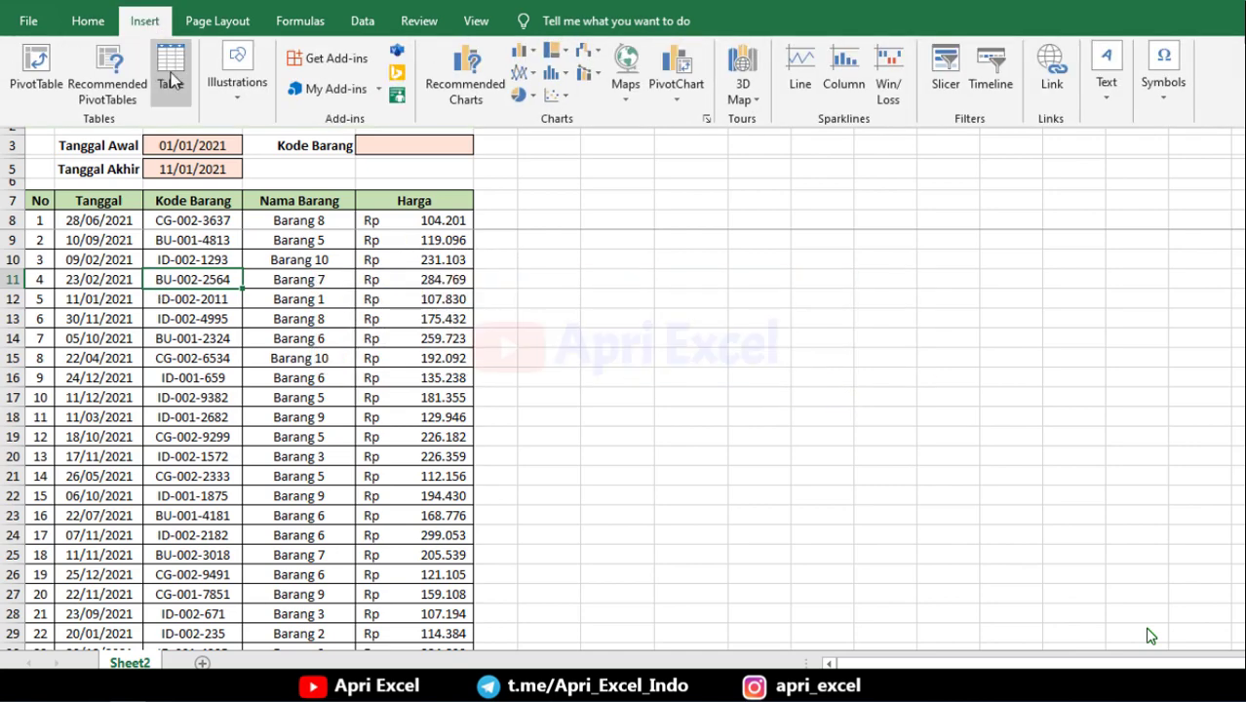
left_click(171, 78)
left_click(599, 464)
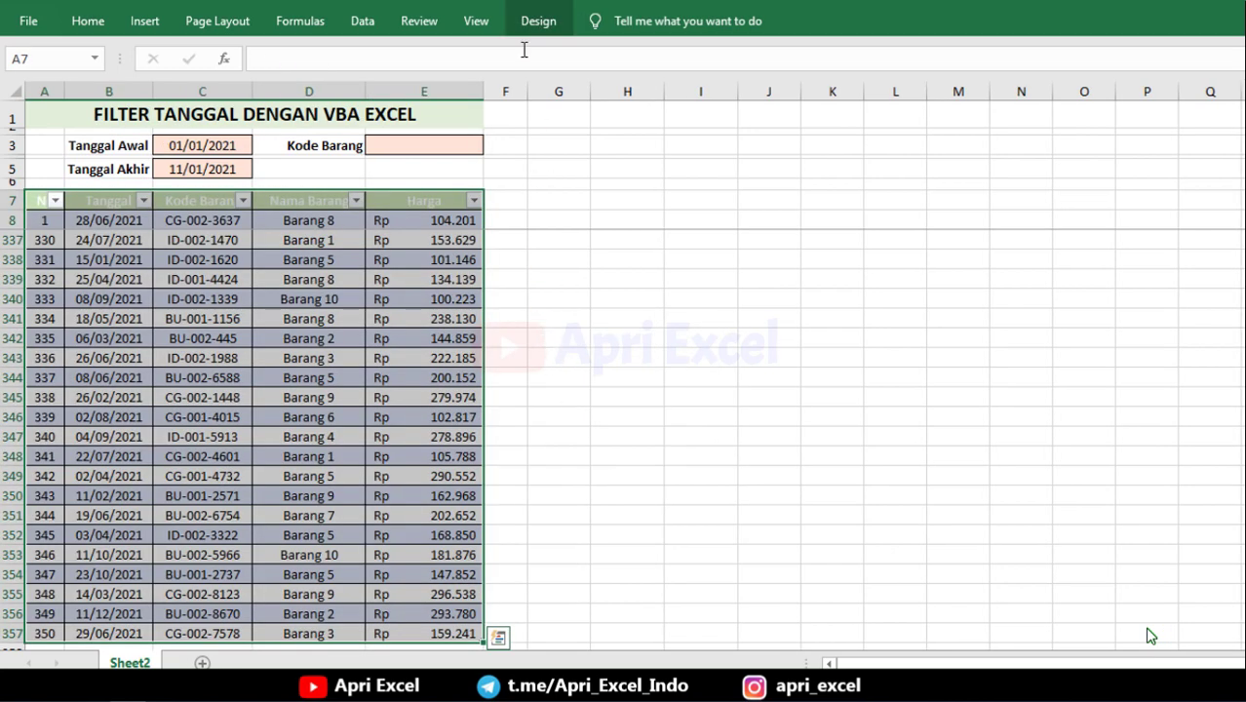
left_click(535, 23)
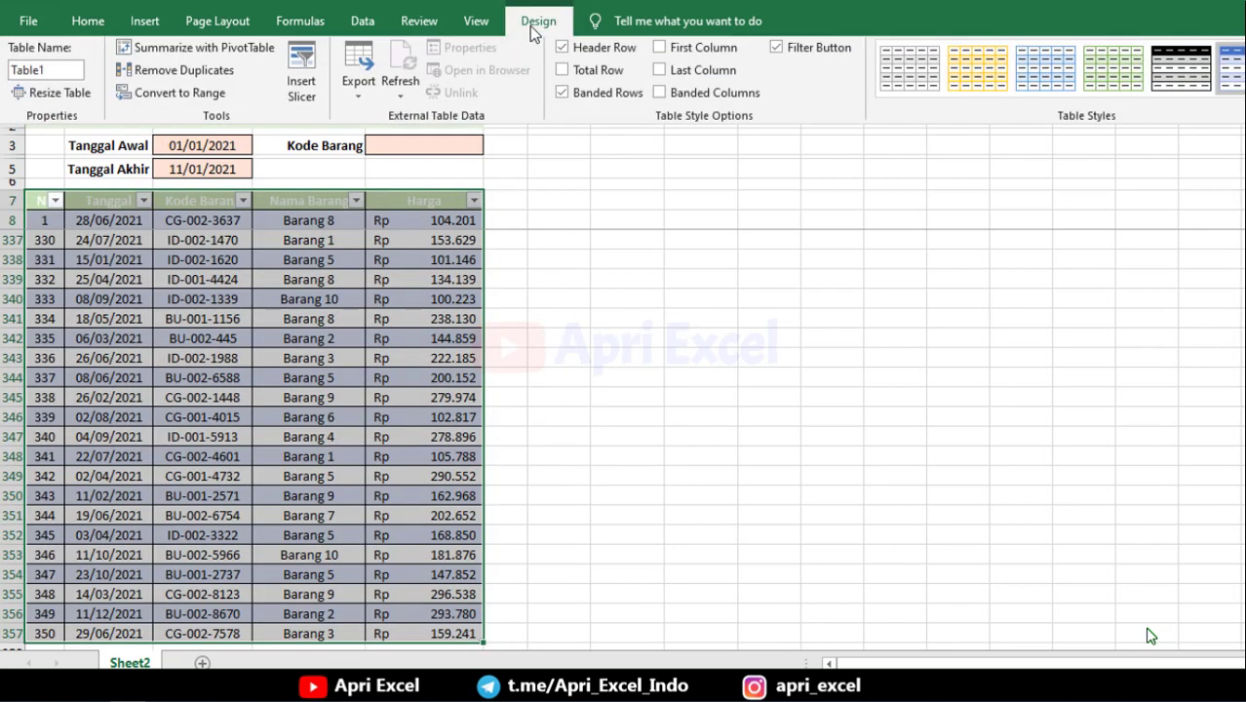
left_click(424, 299)
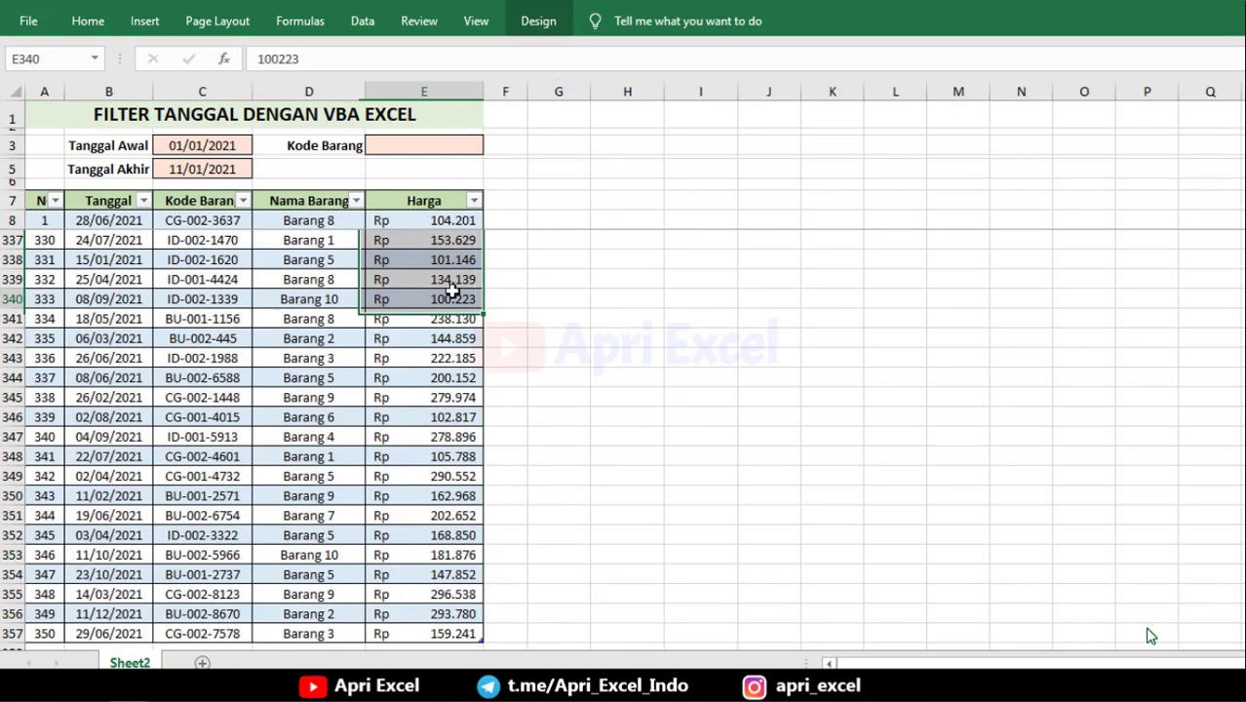
- In the first empty row under the table, enter row number 351 and date 5/05/2021
scroll(100, 601, "up", 13)
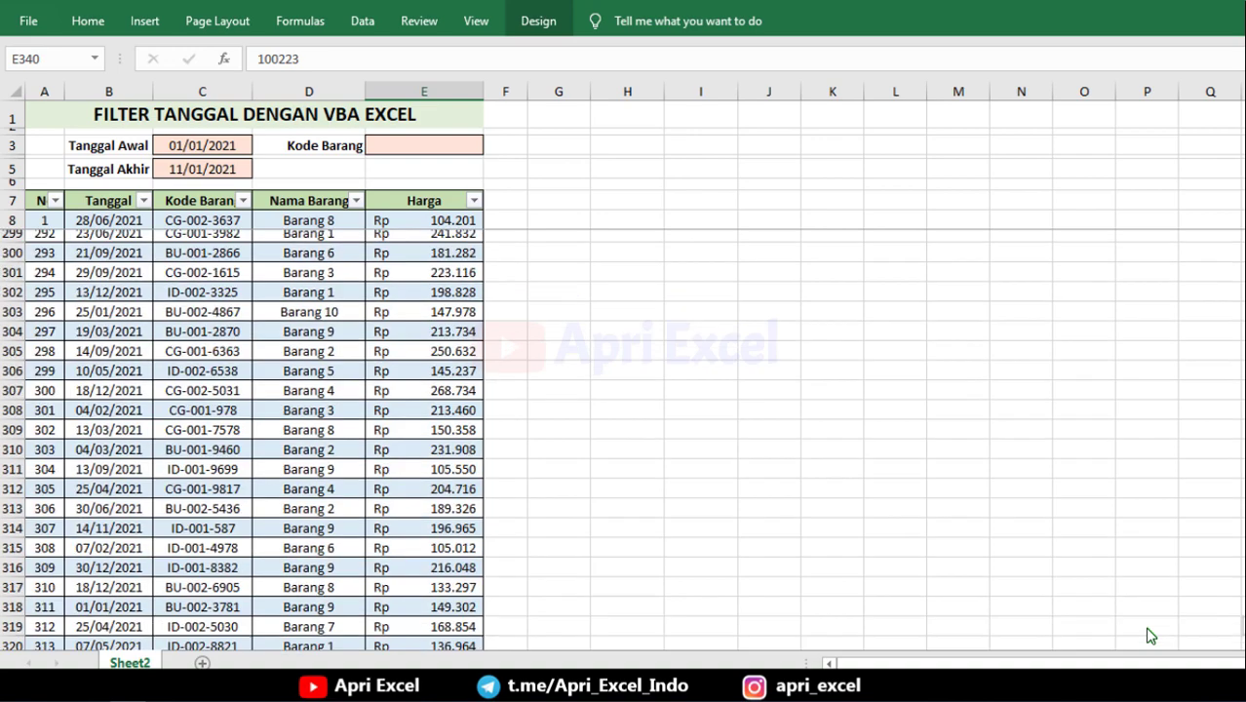
scroll(101, 602, "up", 2)
scroll(101, 602, "down", 15)
scroll(100, 602, "down", 1)
scroll(100, 602, "down", 4)
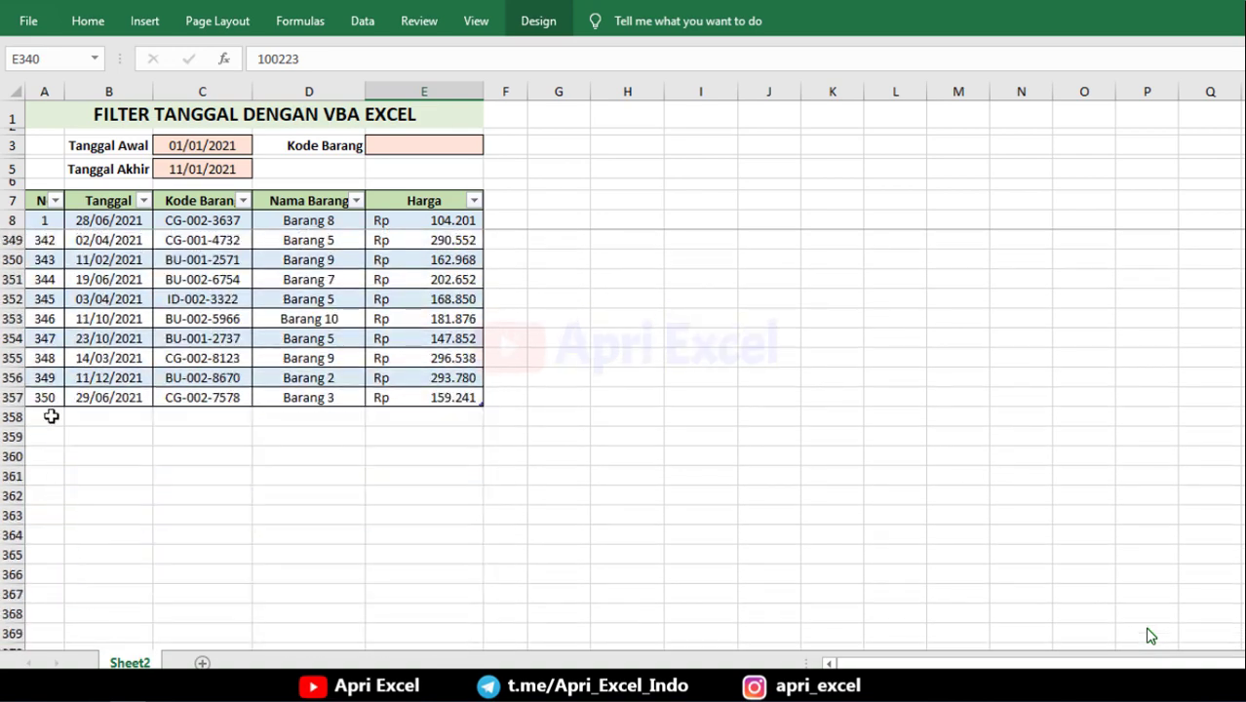
left_click(47, 417)
type("351")
key("Tab")
type("5/05/2021")
key("Tab")
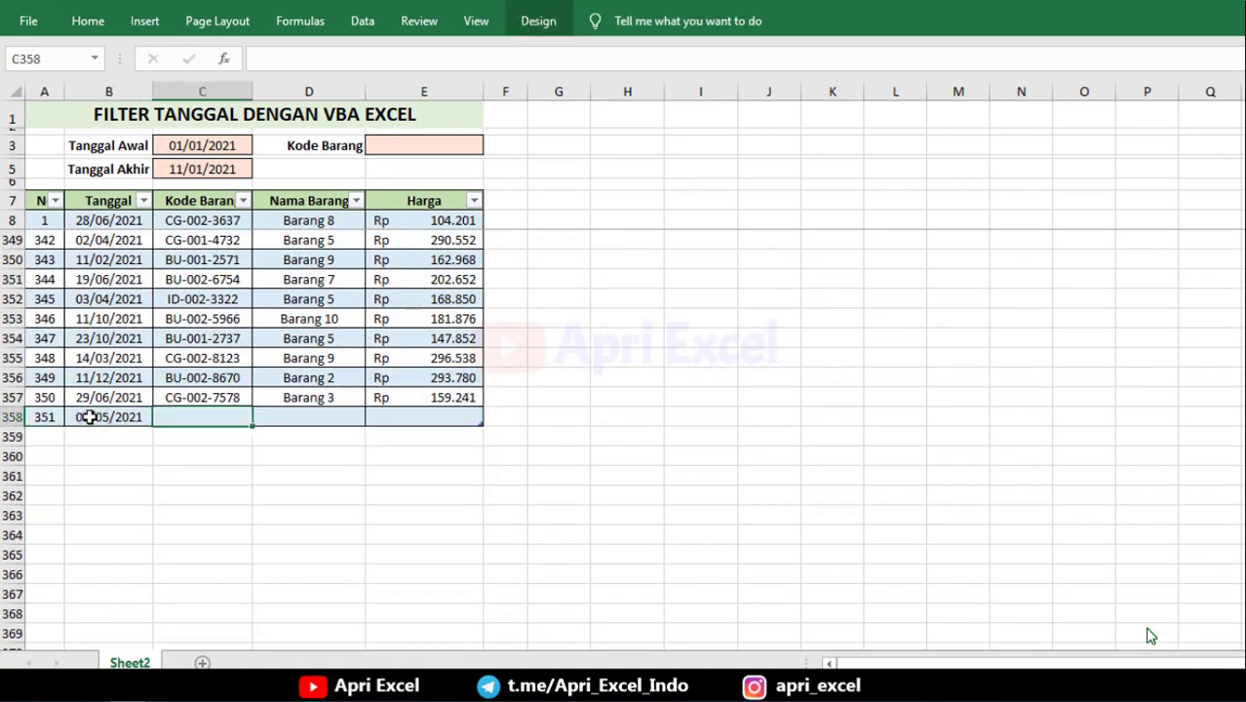
- Complete the row with code BU-001-3250, name Barang 7 and price 23452
type("BU-001-")
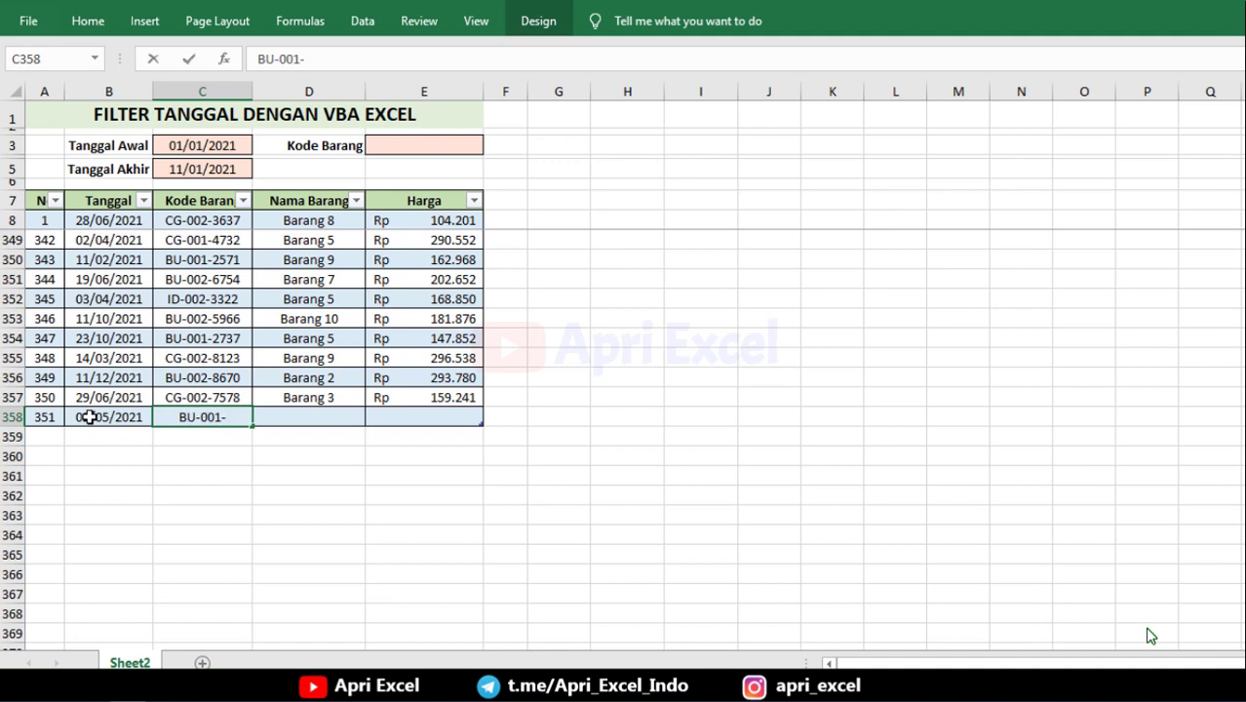
type("3250")
key("Tab")
type("Barang 7")
key("Tab")
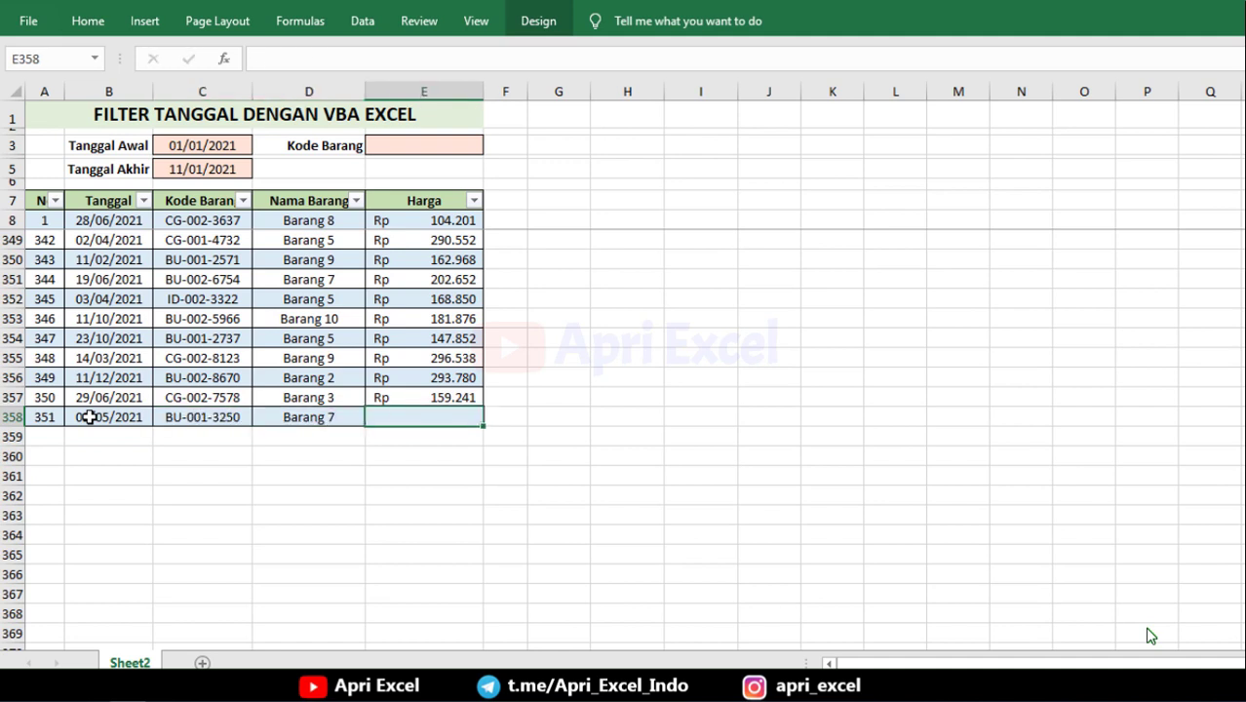
type("23452")
key("Return")
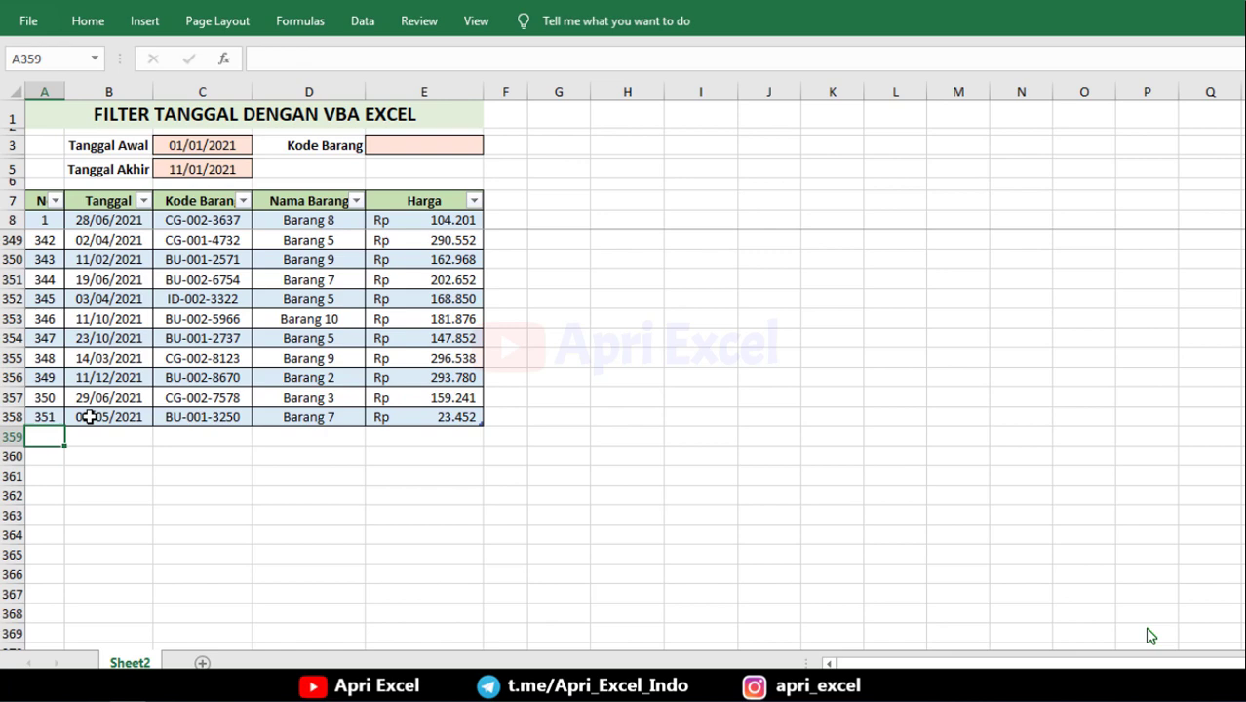
left_click(309, 338)
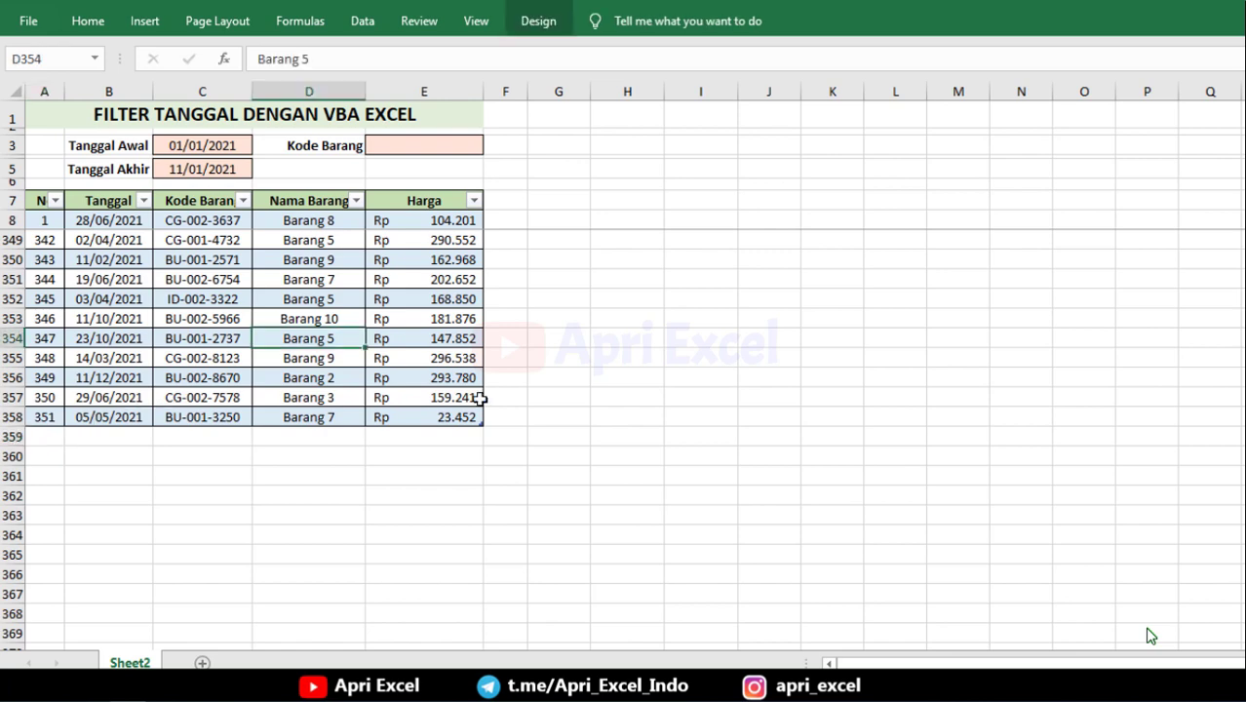
scroll(1151, 636, "up", 20)
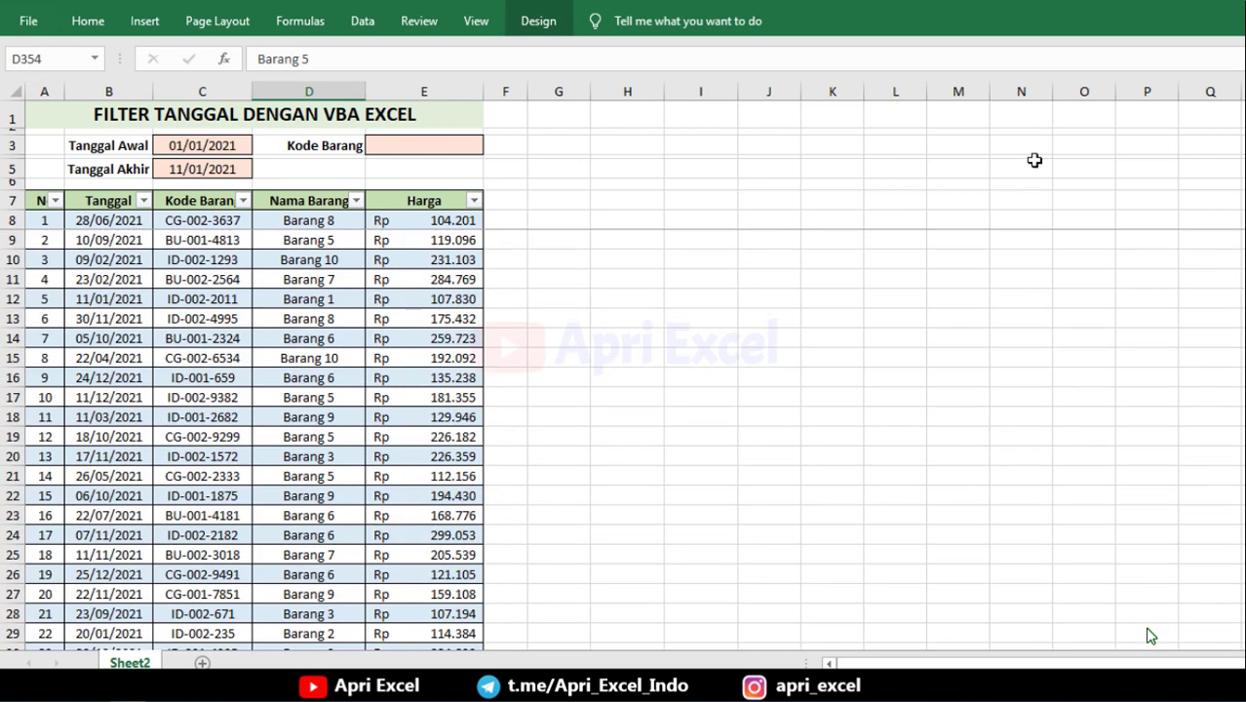
- Turn on the Developer tab through the ribbon customization settings
left_click(175, 341)
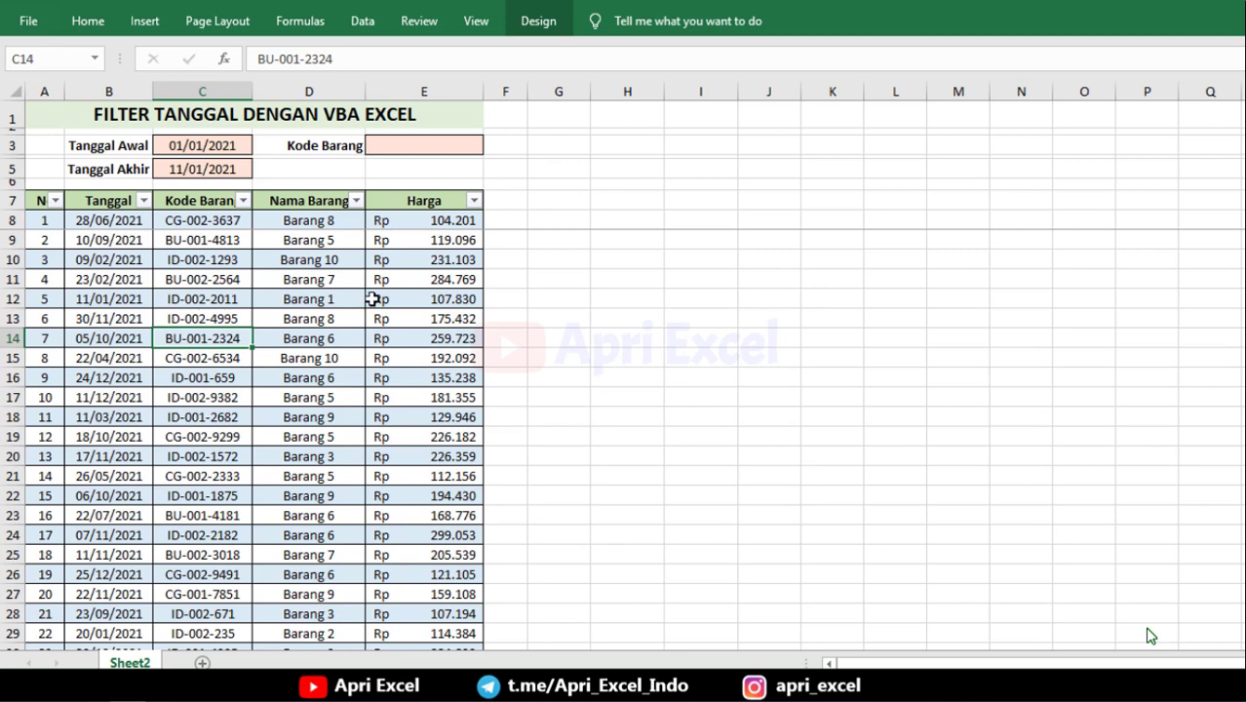
right_click(513, 23)
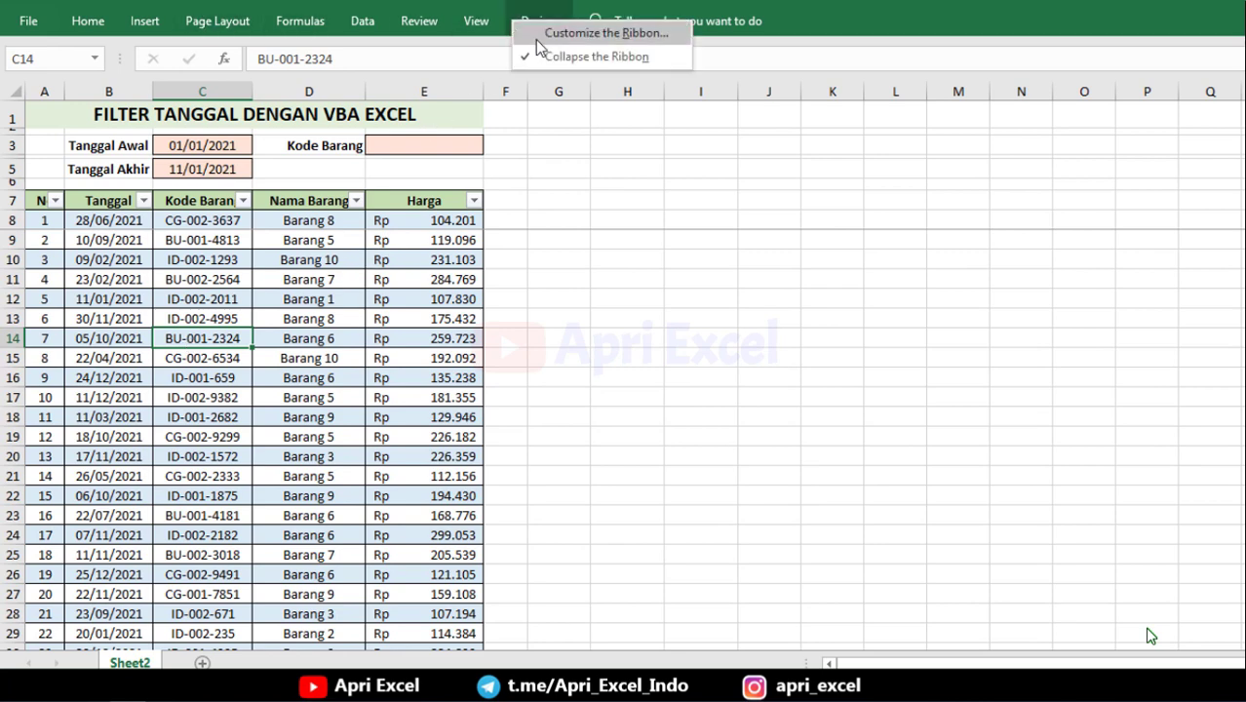
left_click(536, 41)
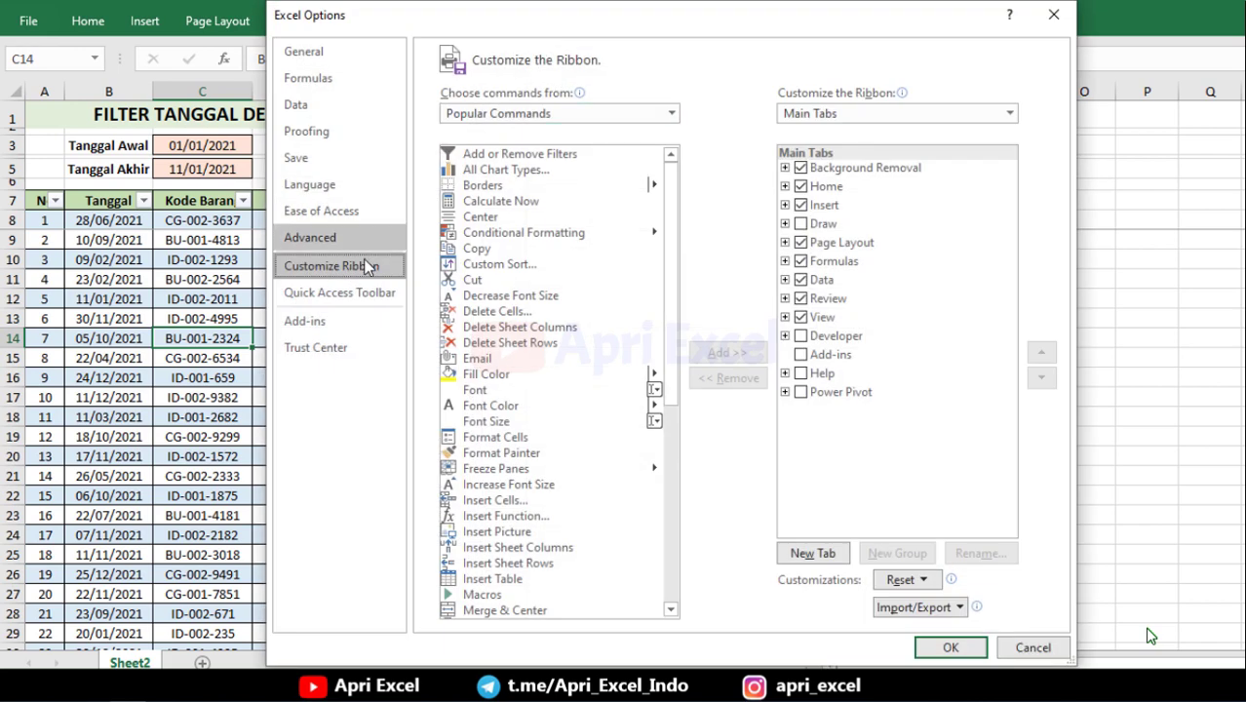
left_click(802, 337)
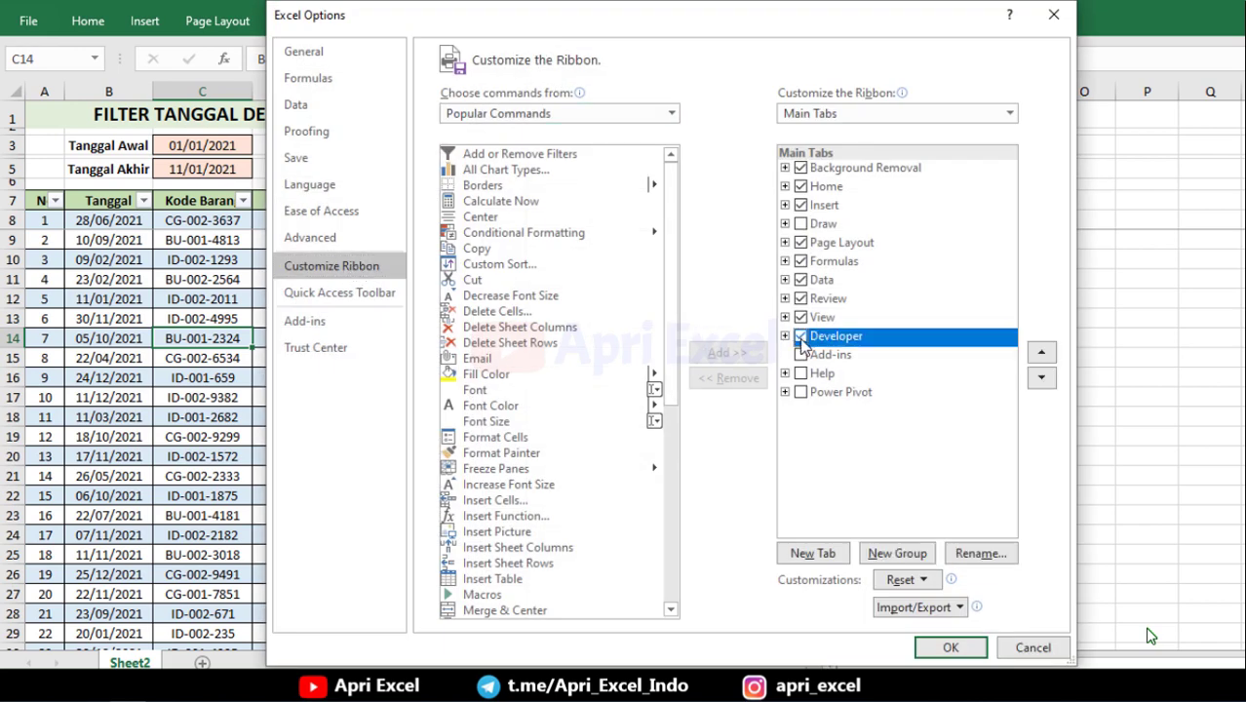
left_click(951, 648)
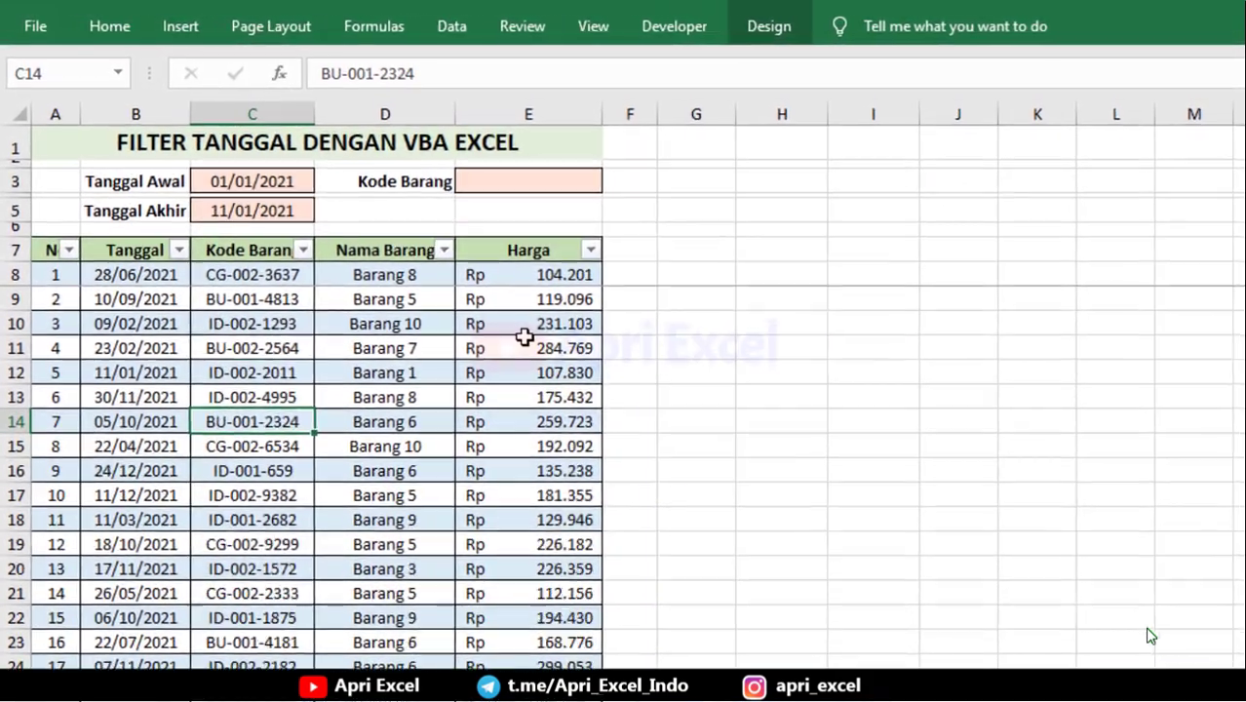
- Start recording a macro named Macro1, stored in This Workbook
left_click(673, 27)
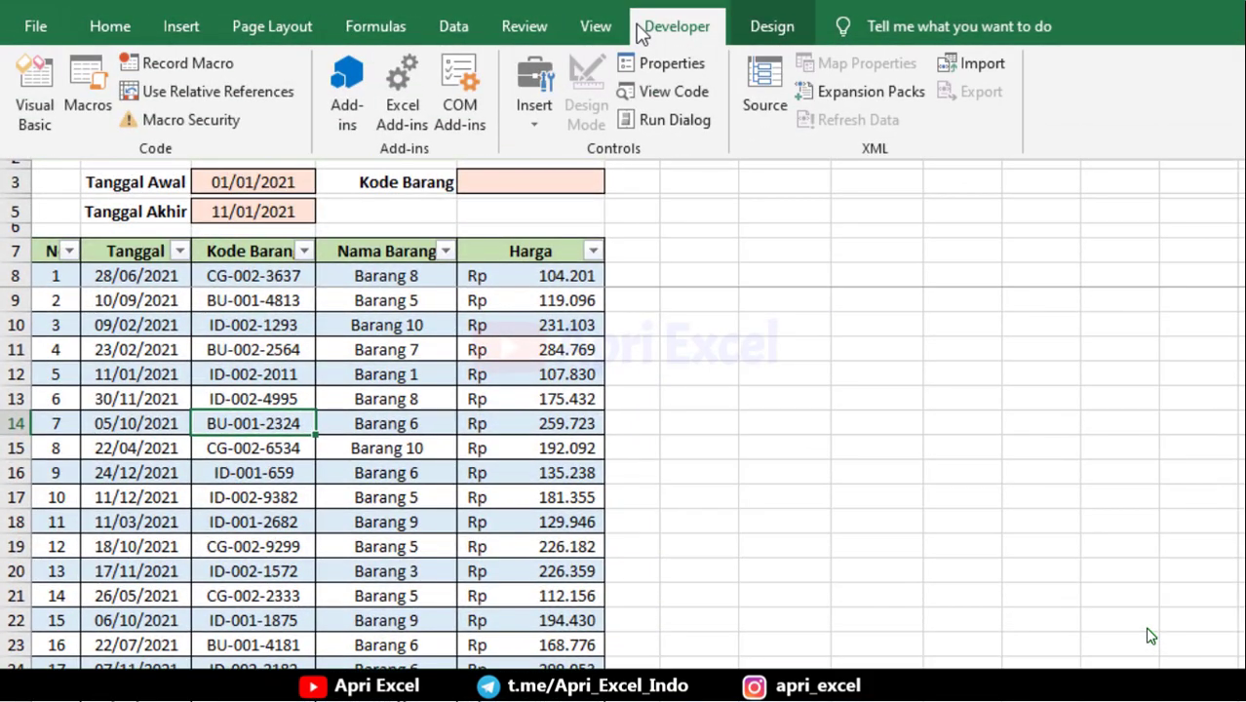
left_click(167, 65)
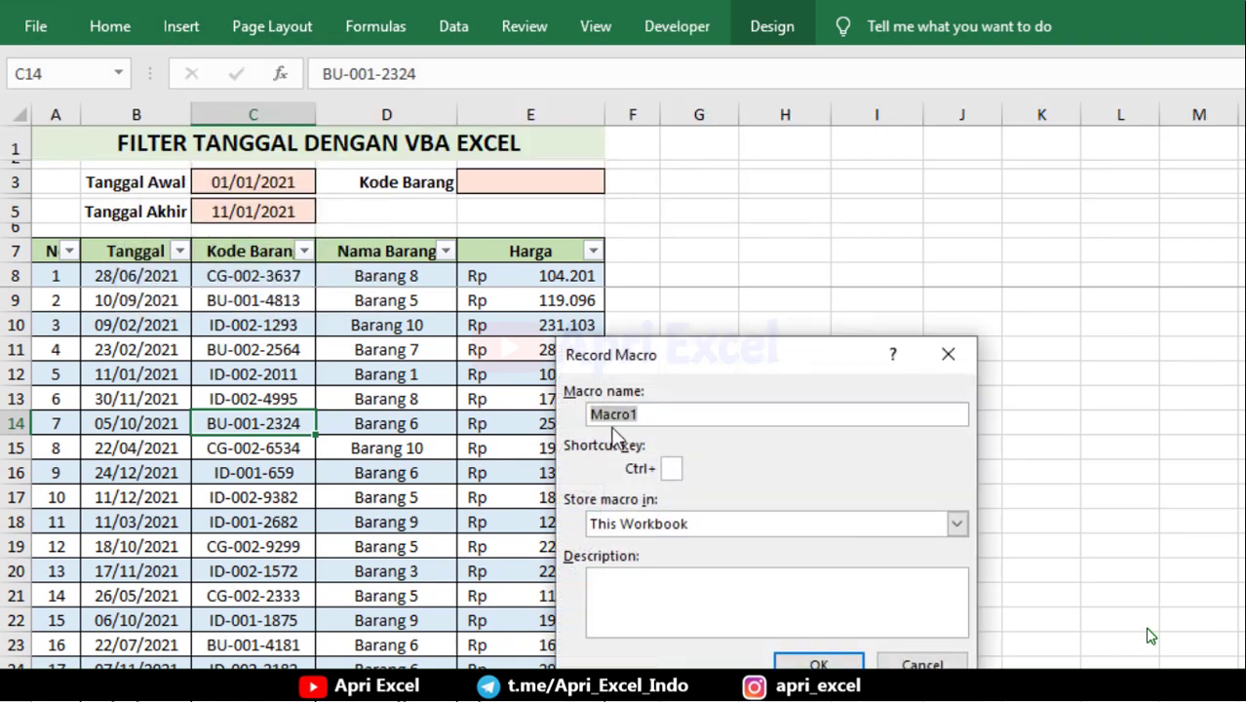
left_click(780, 663)
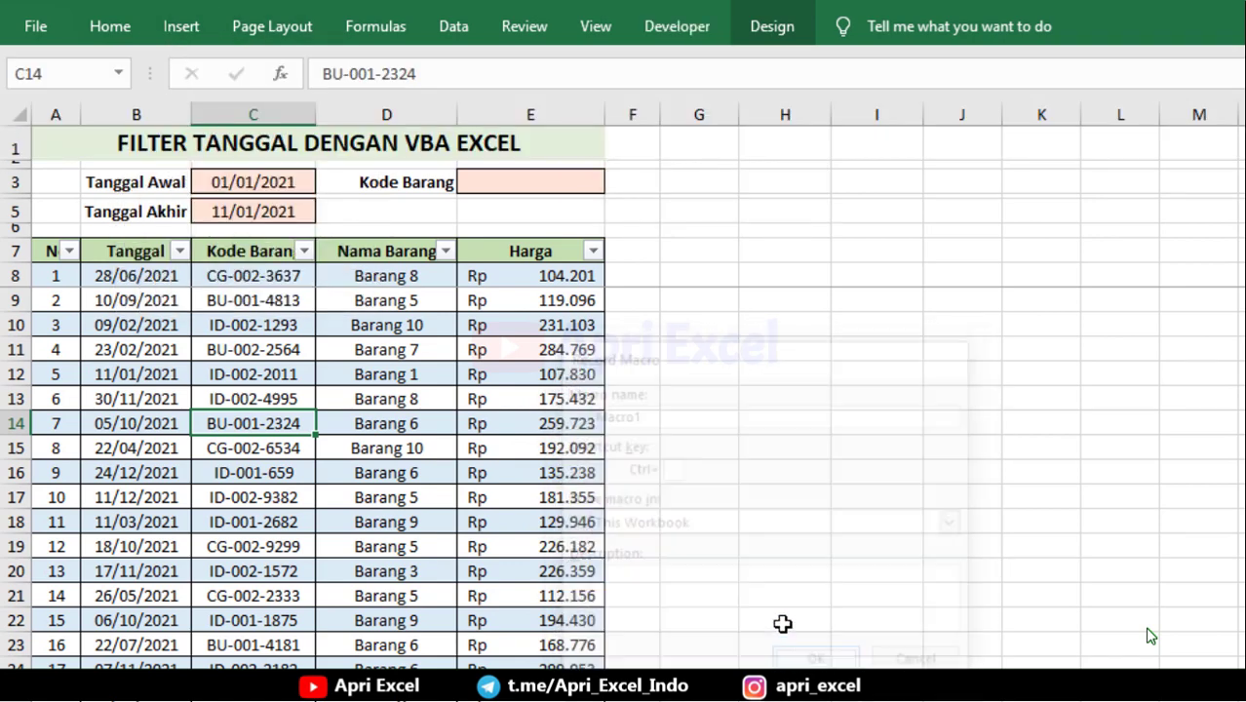
- Filter the Tanggal column to dates between 1/1/2021 and 11/1/2021
left_click(181, 252)
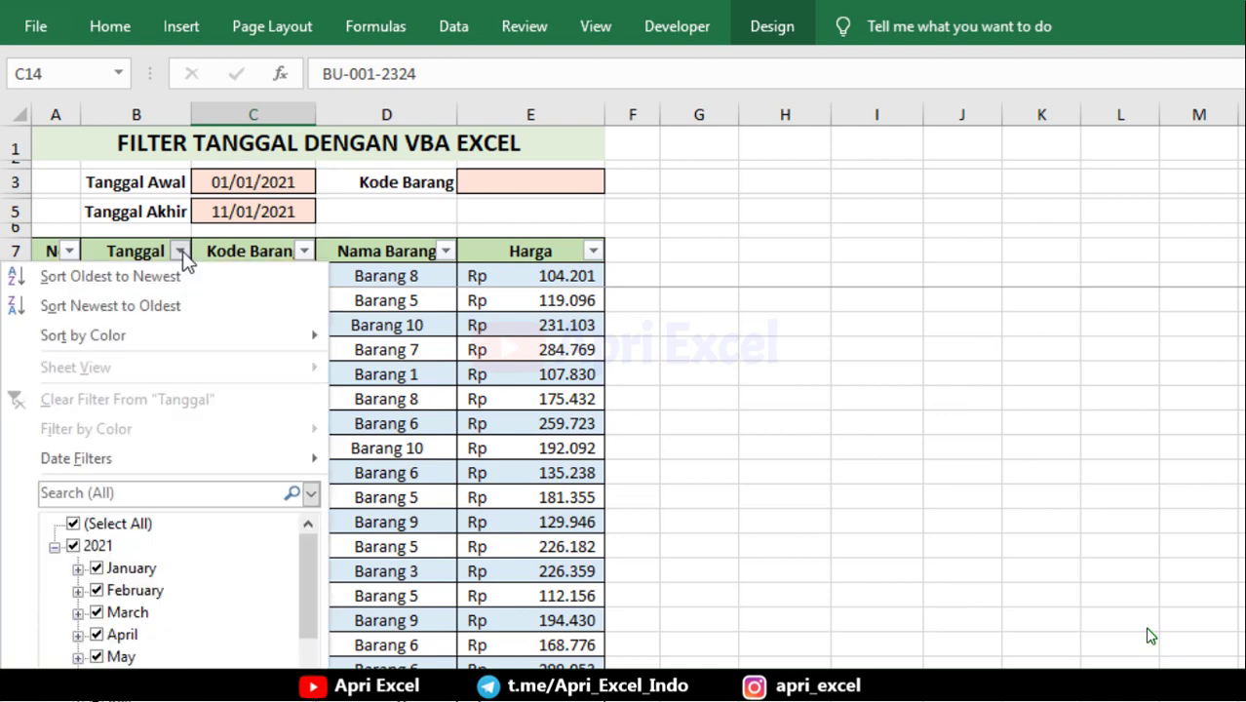
mouse_move(130, 456)
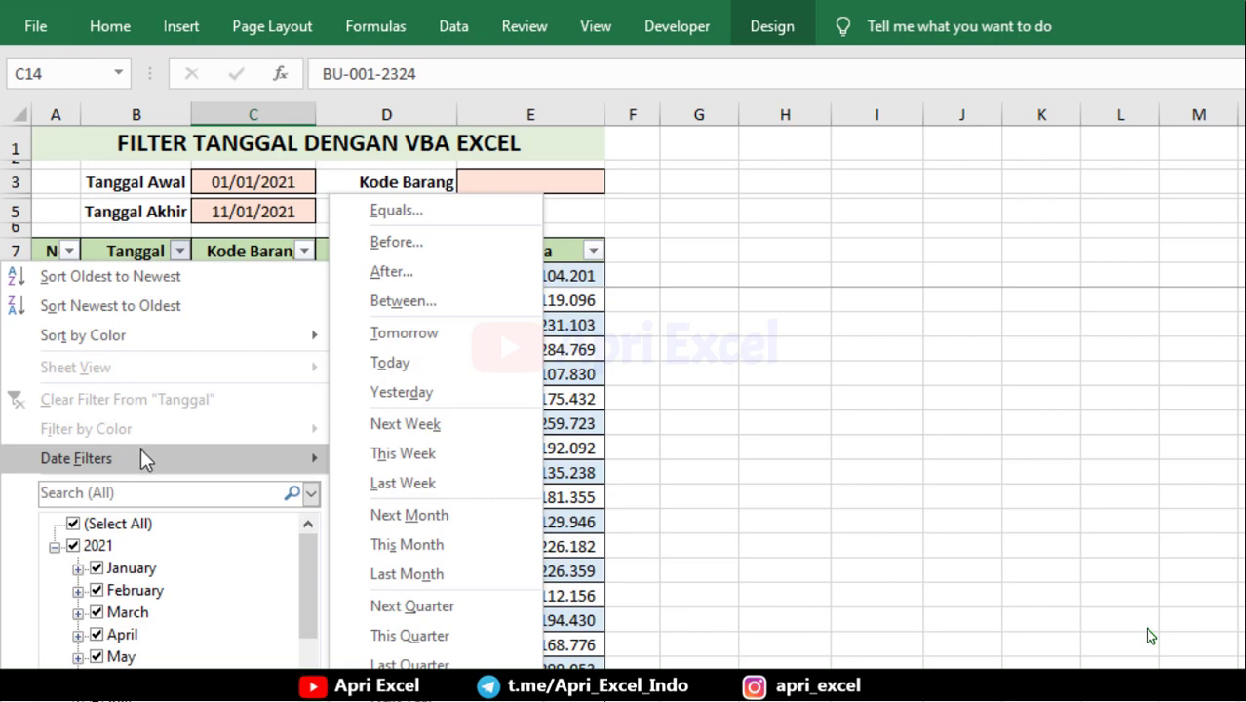
left_click(454, 298)
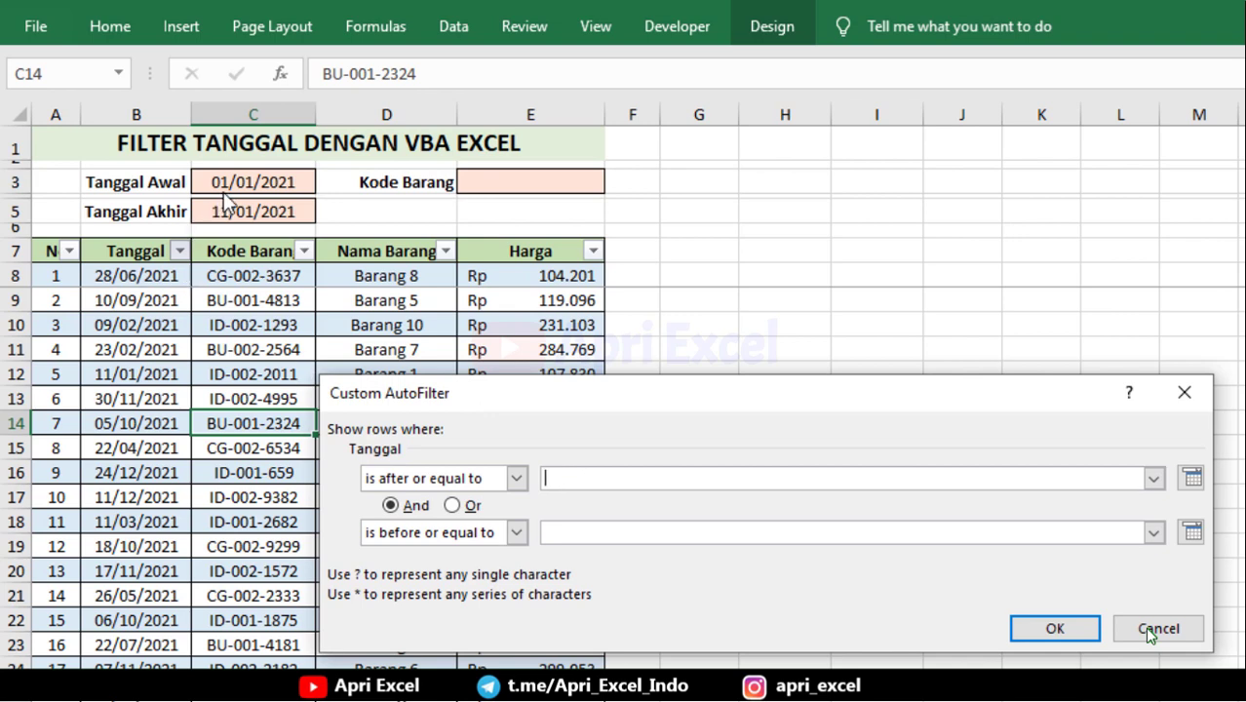
type("1/1/202")
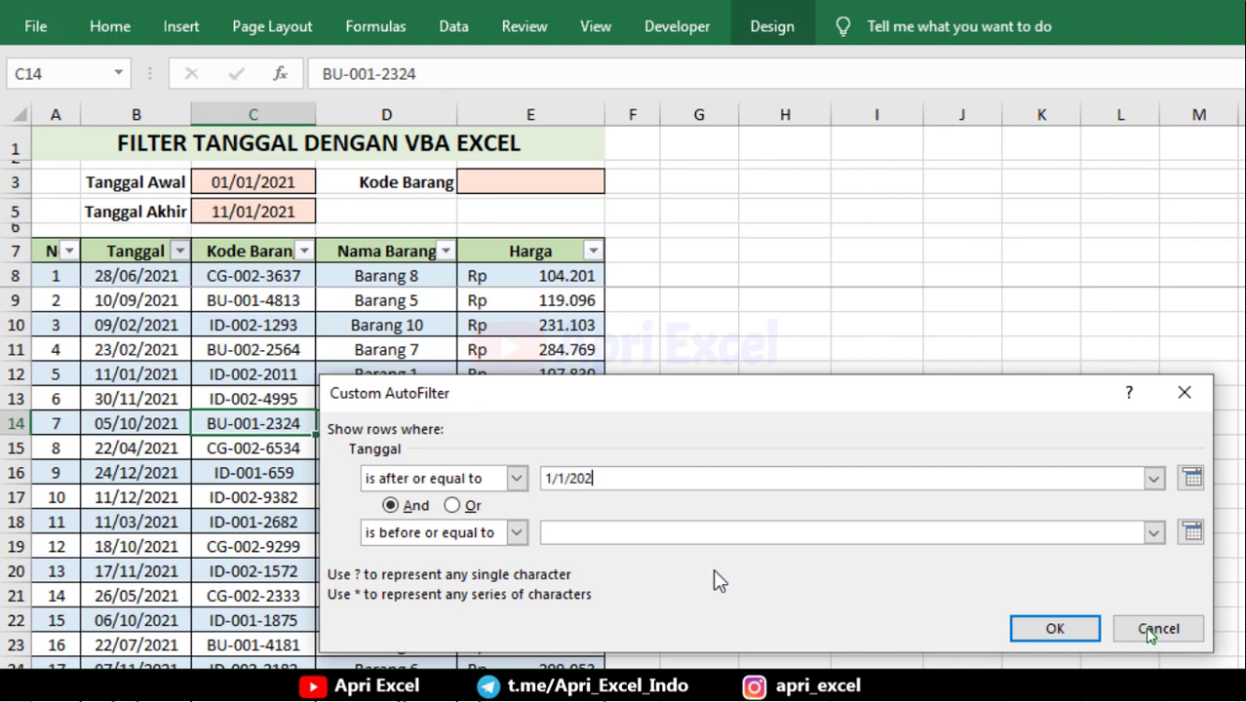
type("1")
left_click(573, 528)
type("11/1/2021")
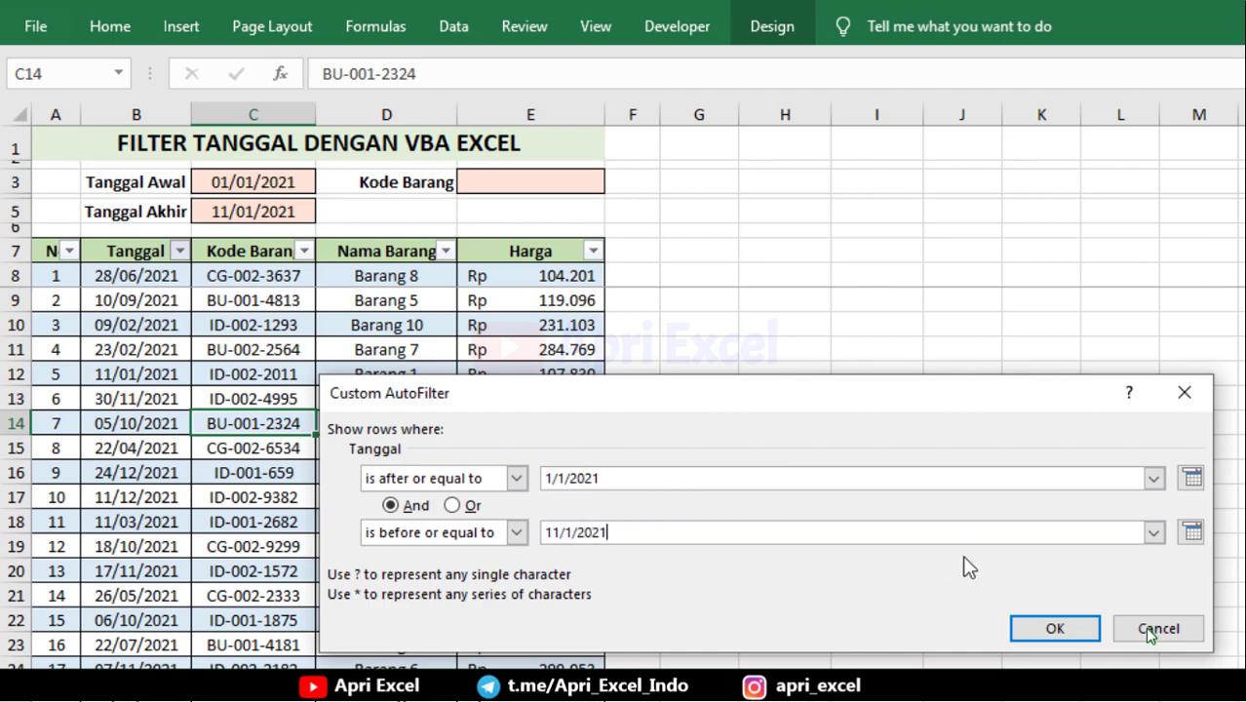
left_click(1053, 630)
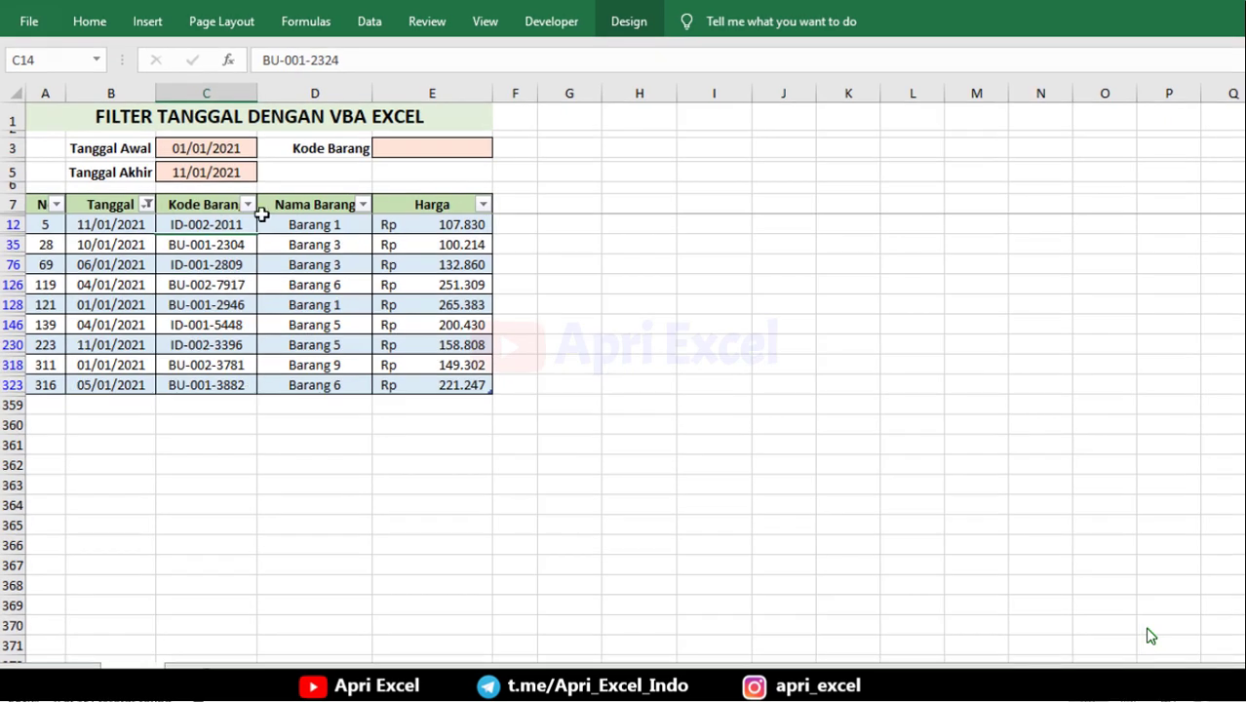
- Clear the Tanggal filter by selecting all dates so every row shows again
left_click(146, 205)
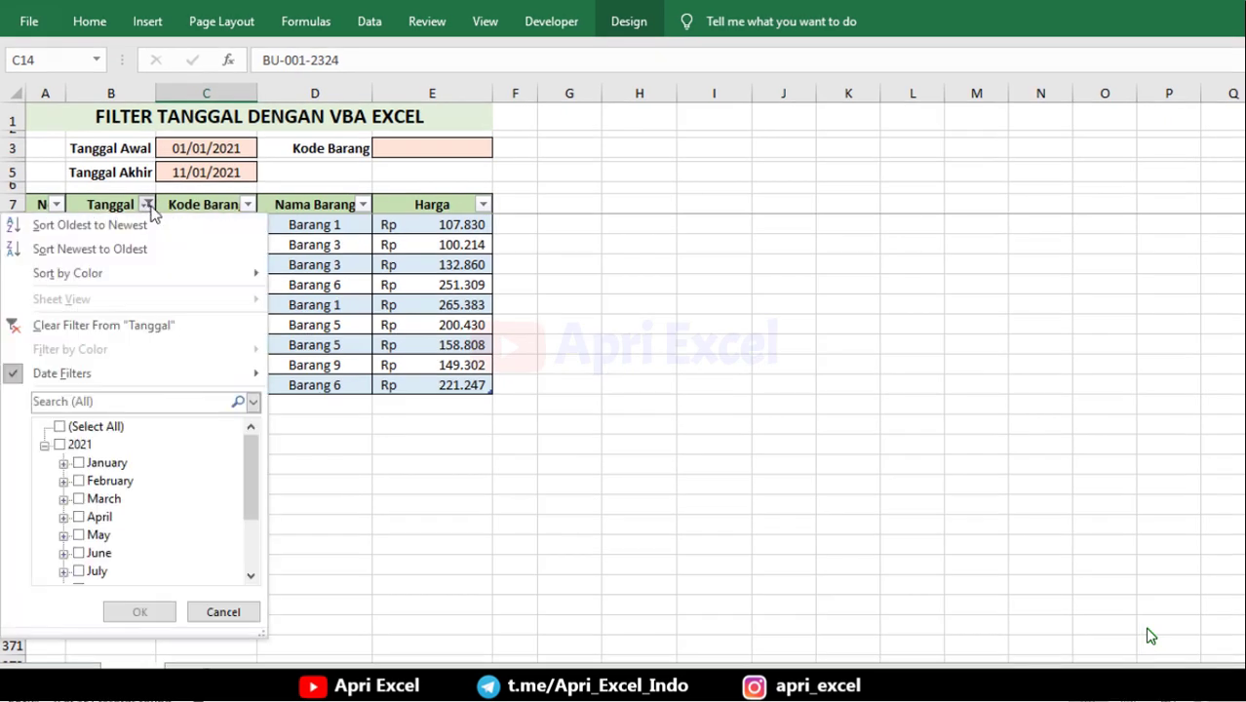
left_click(80, 428)
left_click(140, 611)
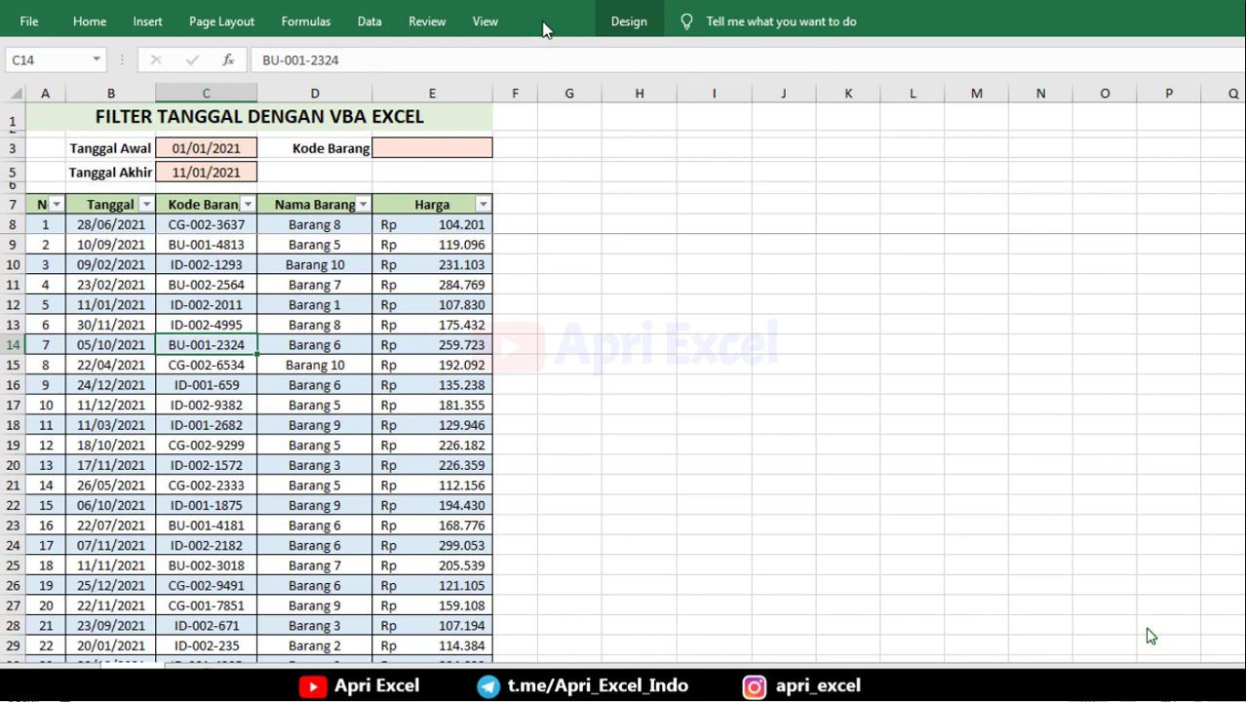
left_click(544, 25)
- Stop the macro recording and open the VBA editor with Alt+F11
left_click(132, 54)
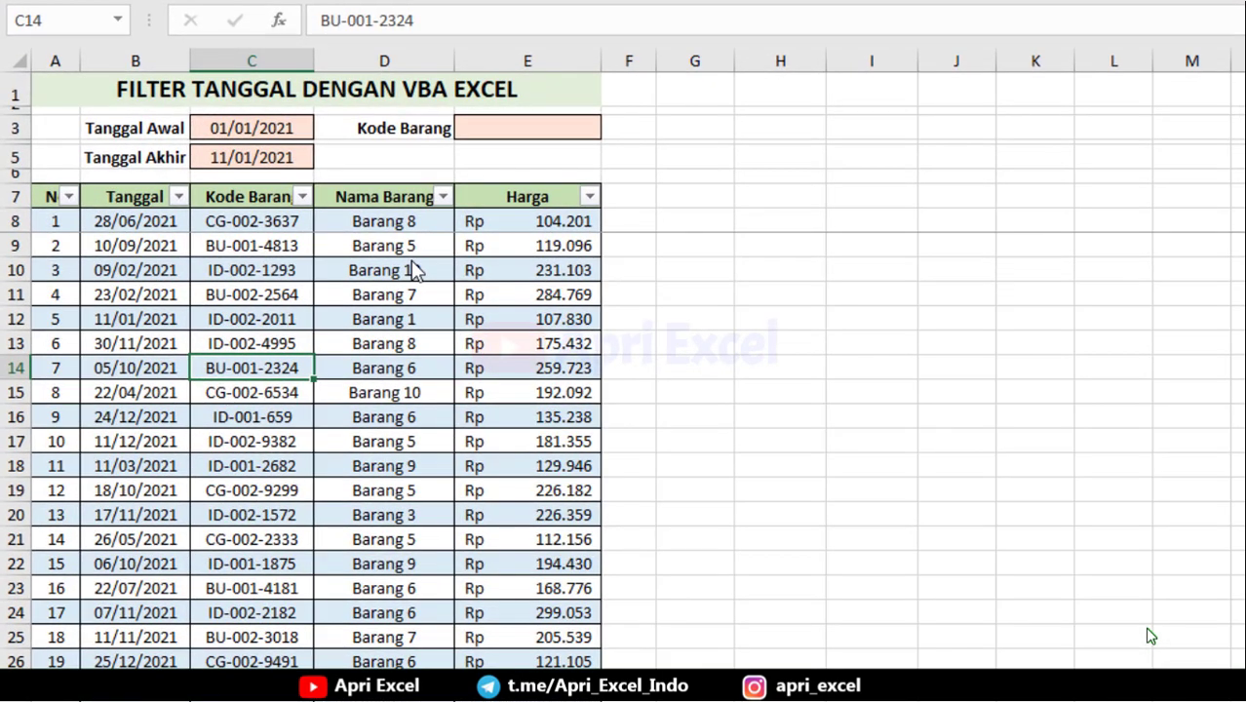
key("alt+F11")
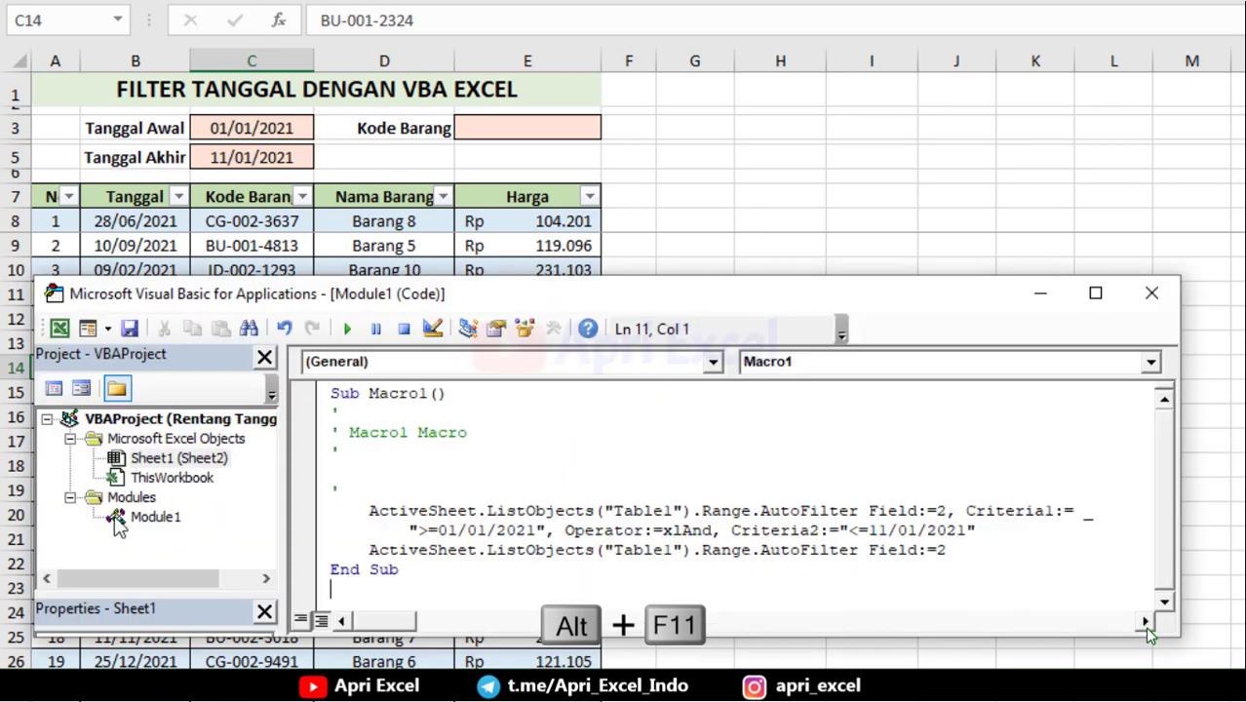
- Open Macro1 in Module1, enlarge the code window and select the Field:=2 reset line
left_click(142, 497)
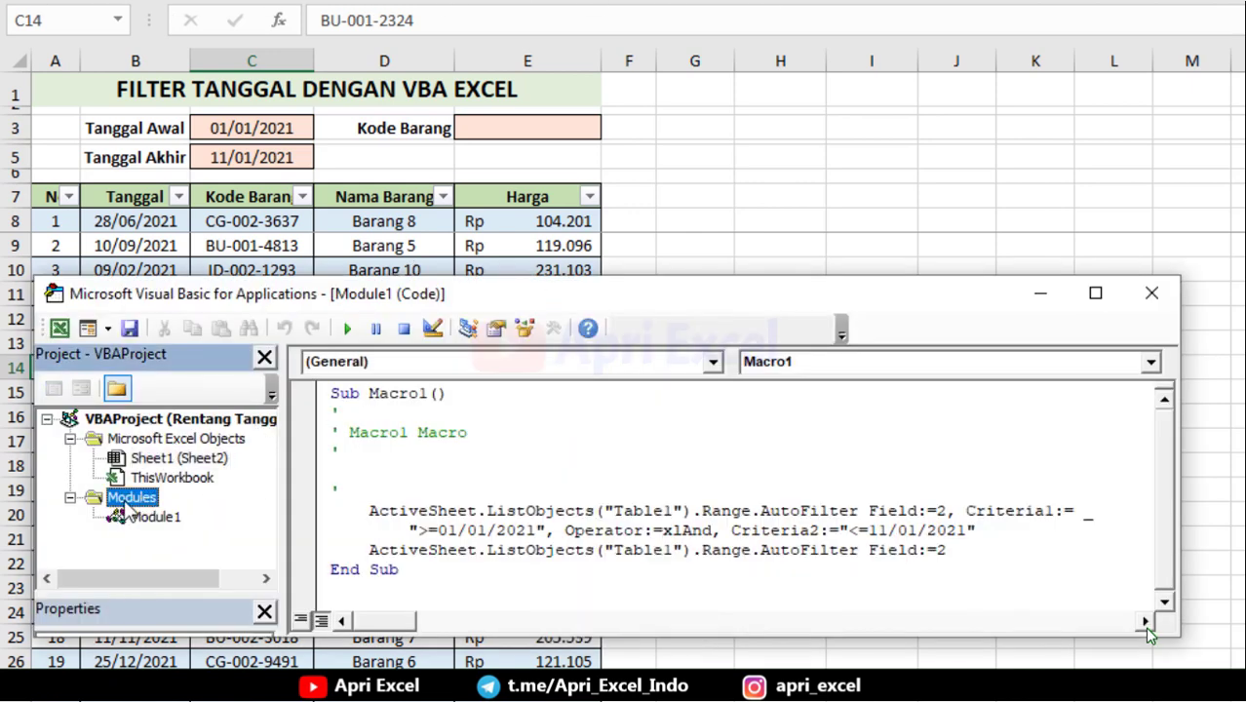
double_click(142, 523)
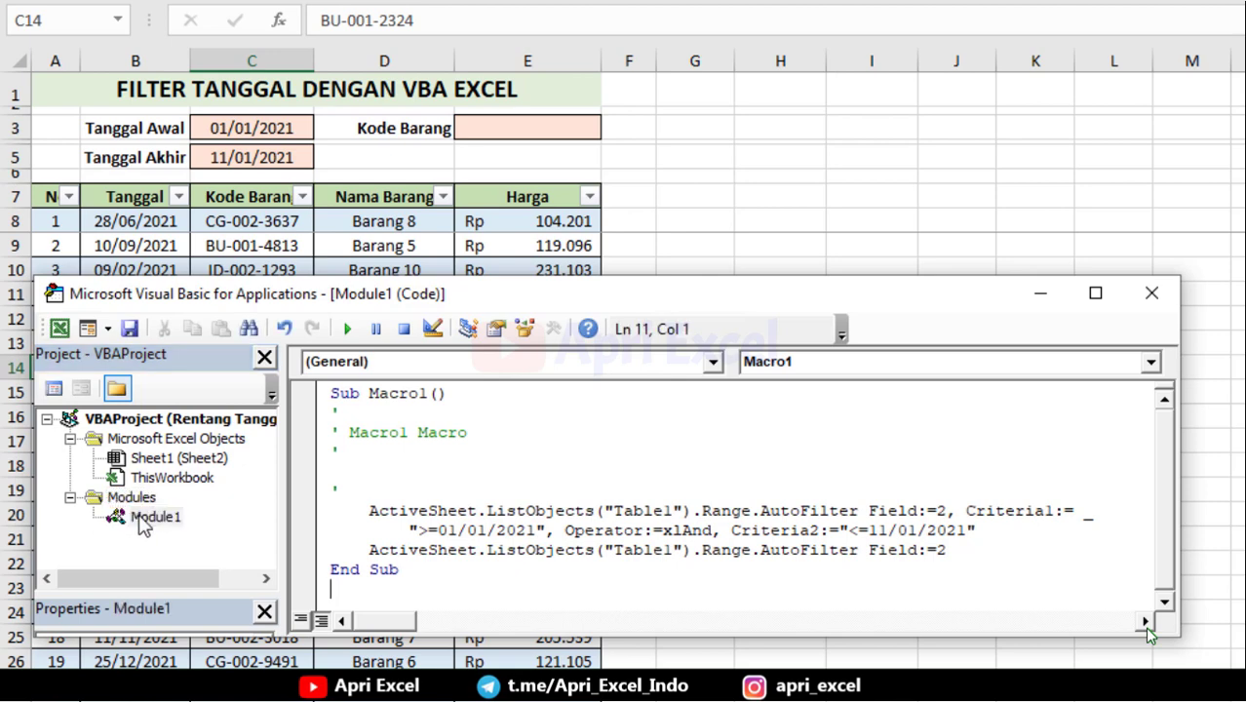
left_click(443, 467)
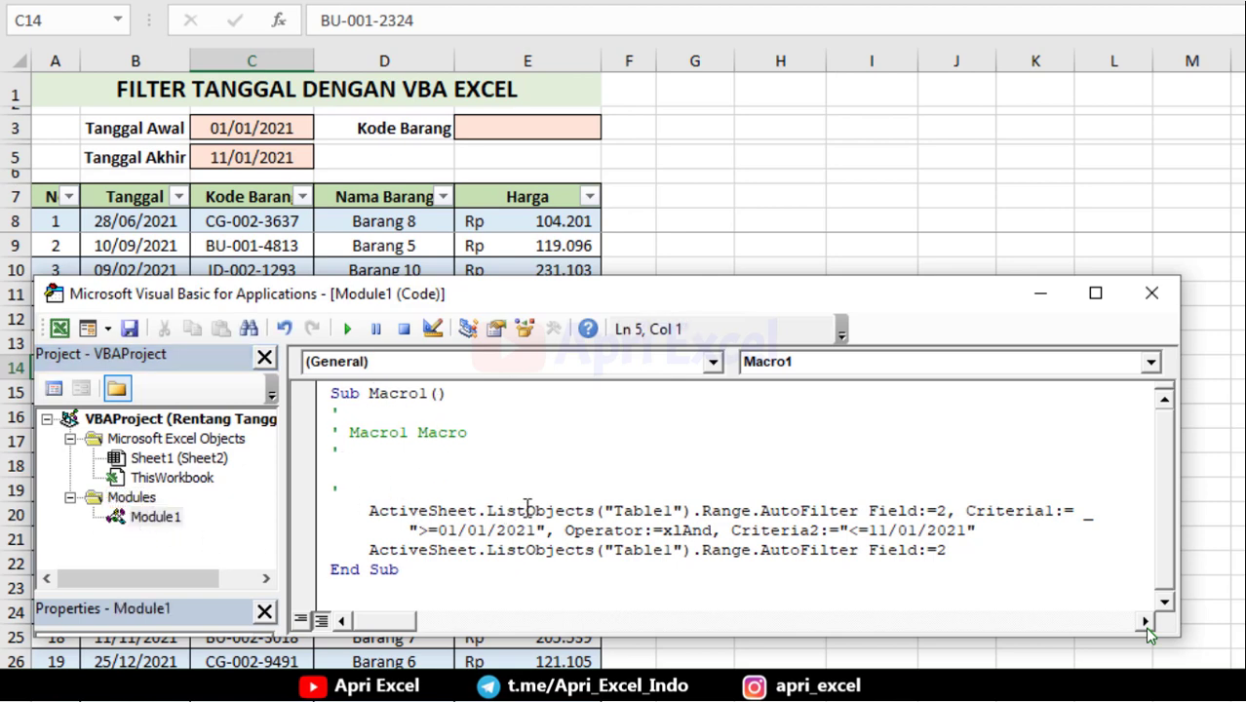
left_click_drag(576, 635, 585, 671)
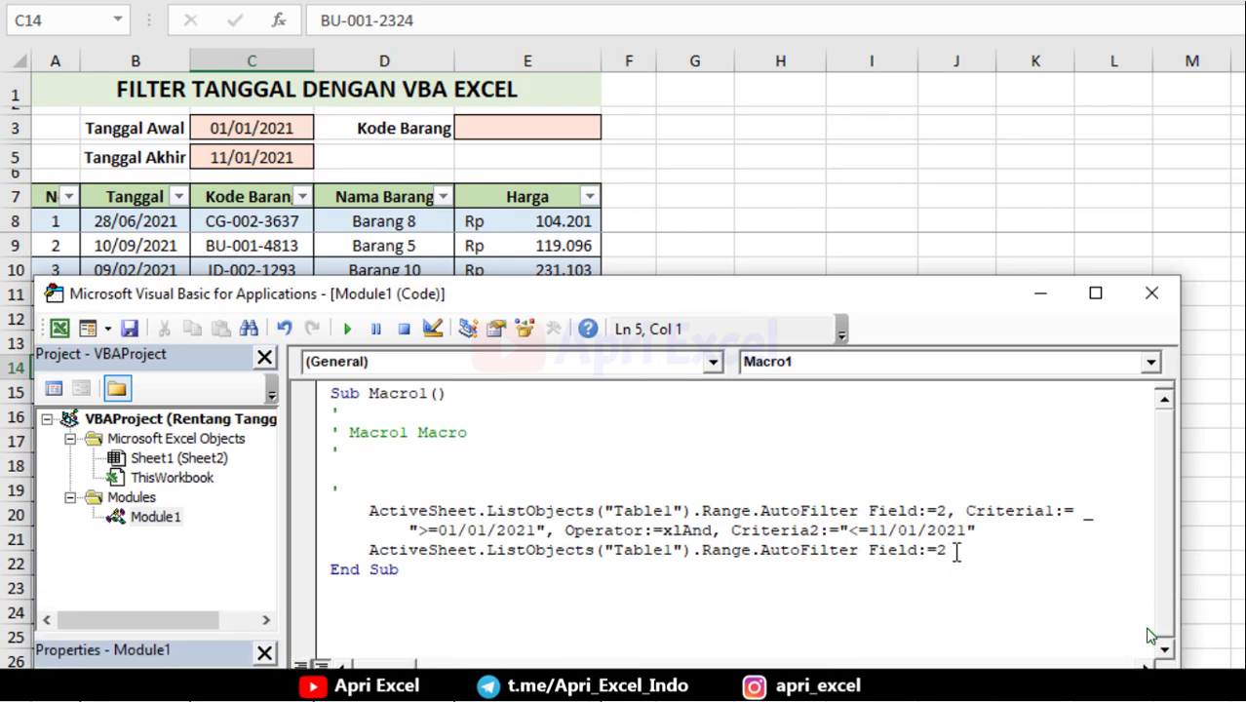
left_click_drag(957, 552, 370, 552)
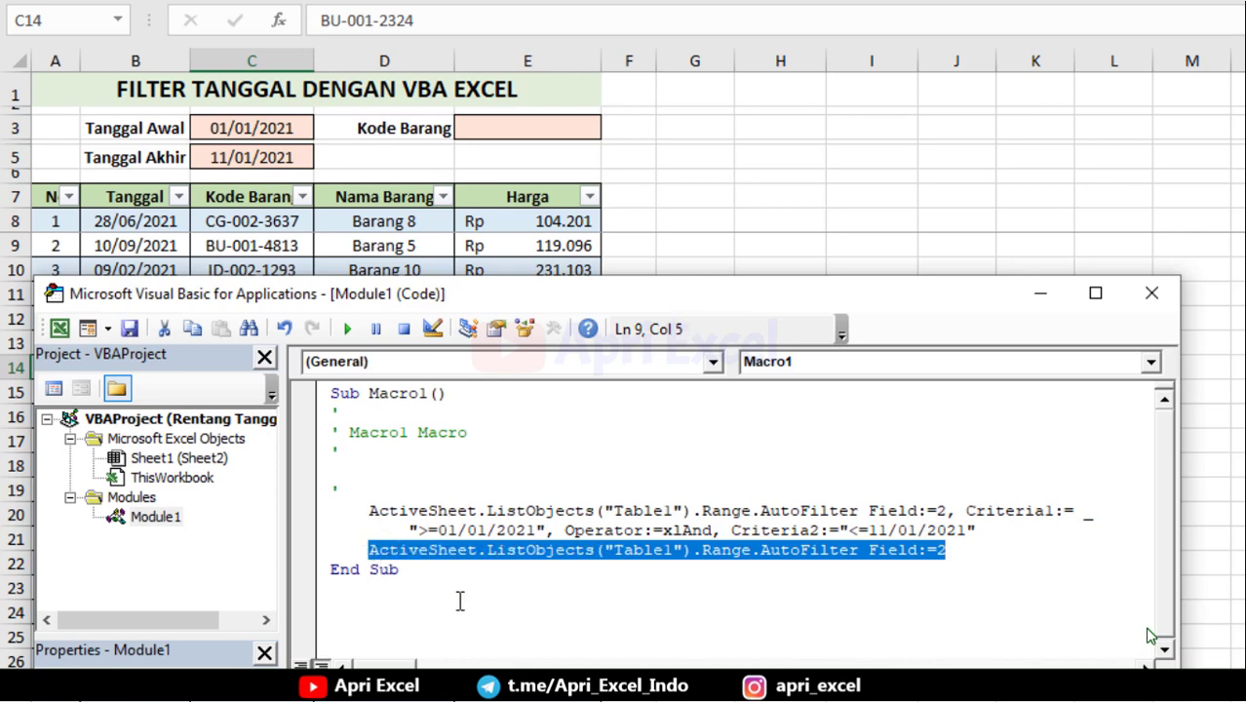
- Cut the Field:=2 reset line out of Macro1 and paste it into a new Sub unfilter()
key("ctrl+x")
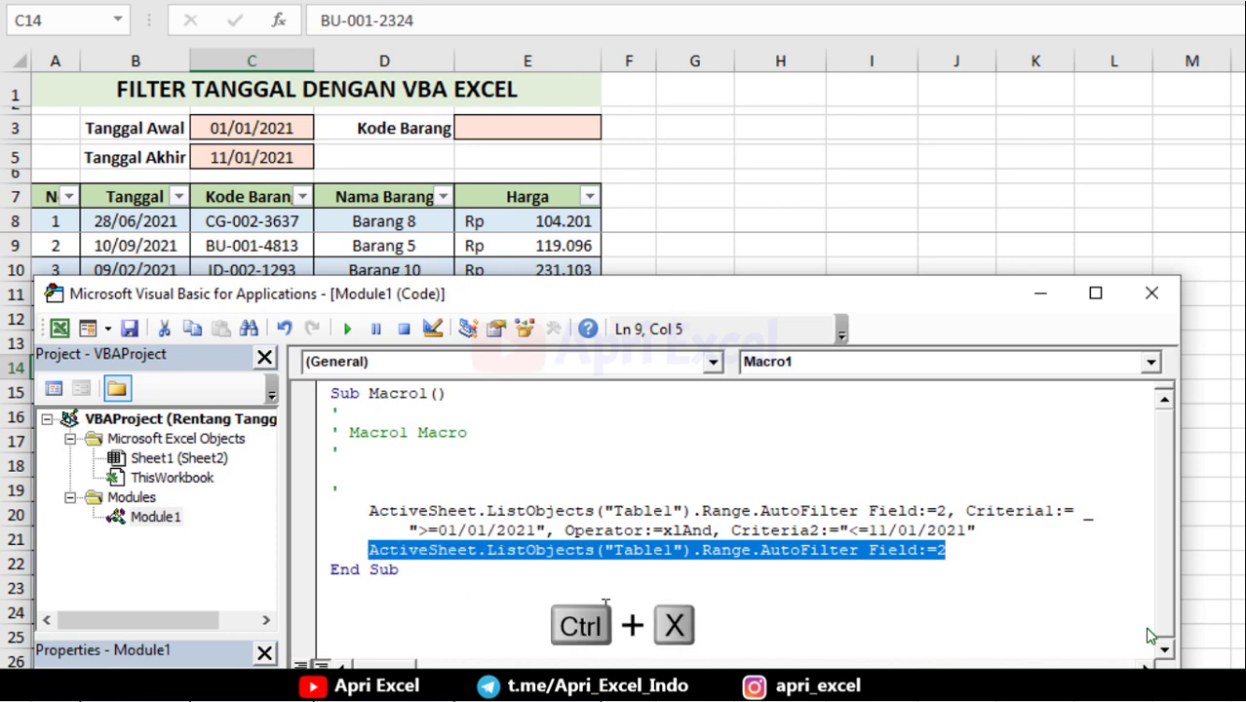
left_click(499, 616)
type("sub un")
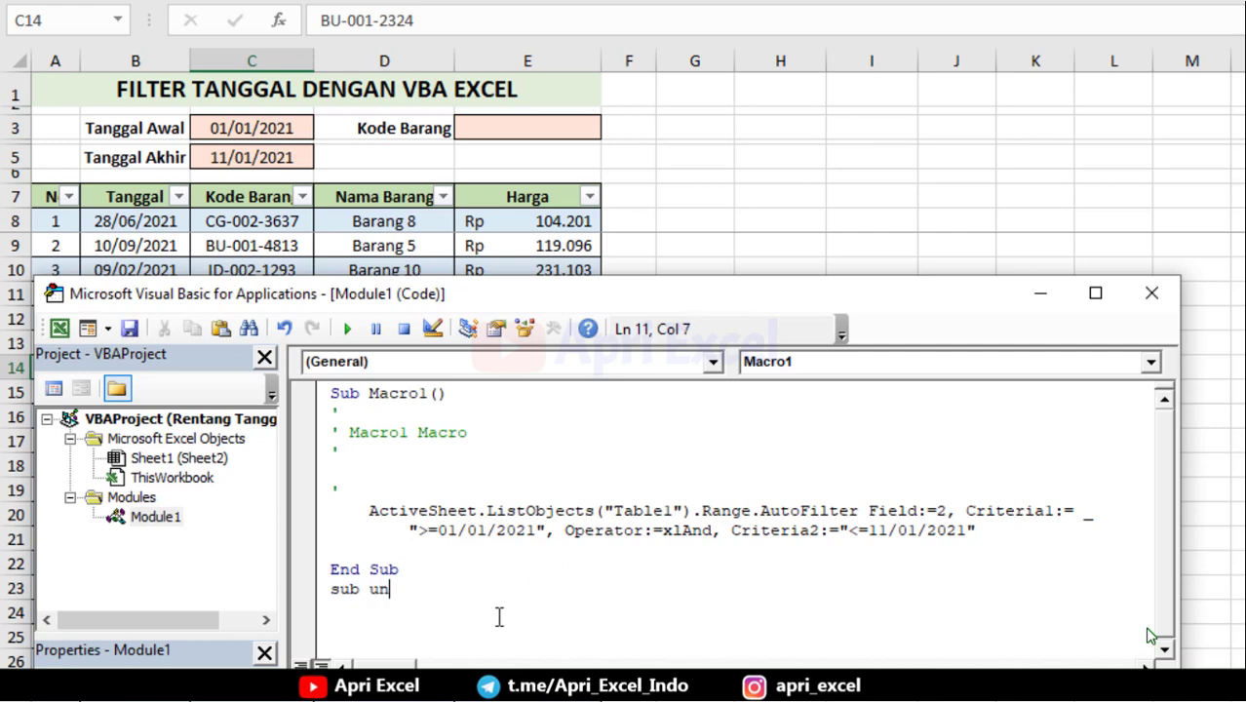
type("filter(")
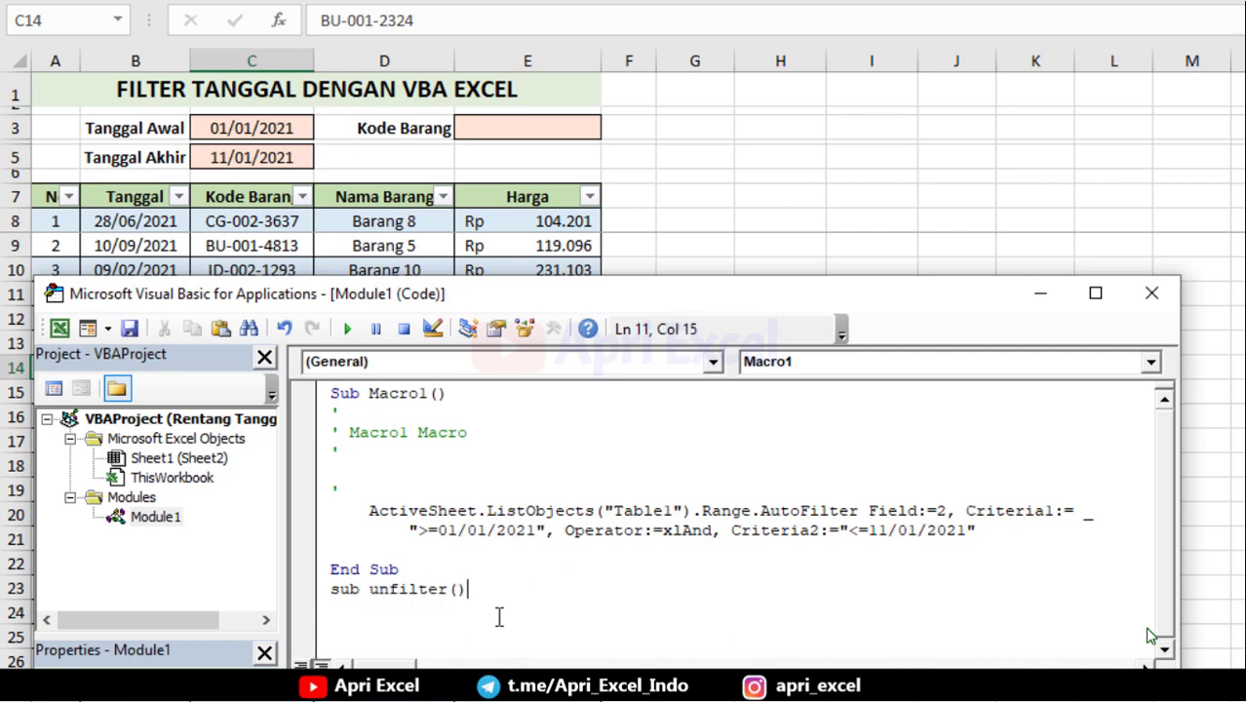
key("Return")
key("ctrl+v")
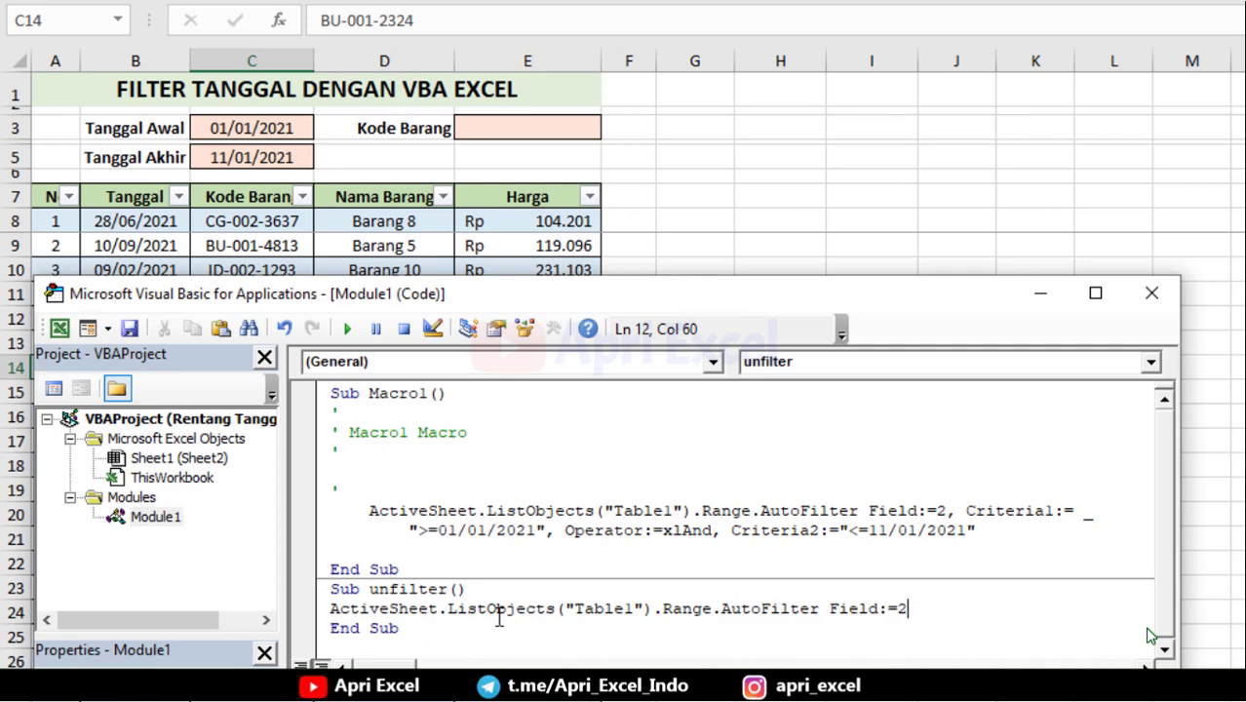
left_click(511, 635)
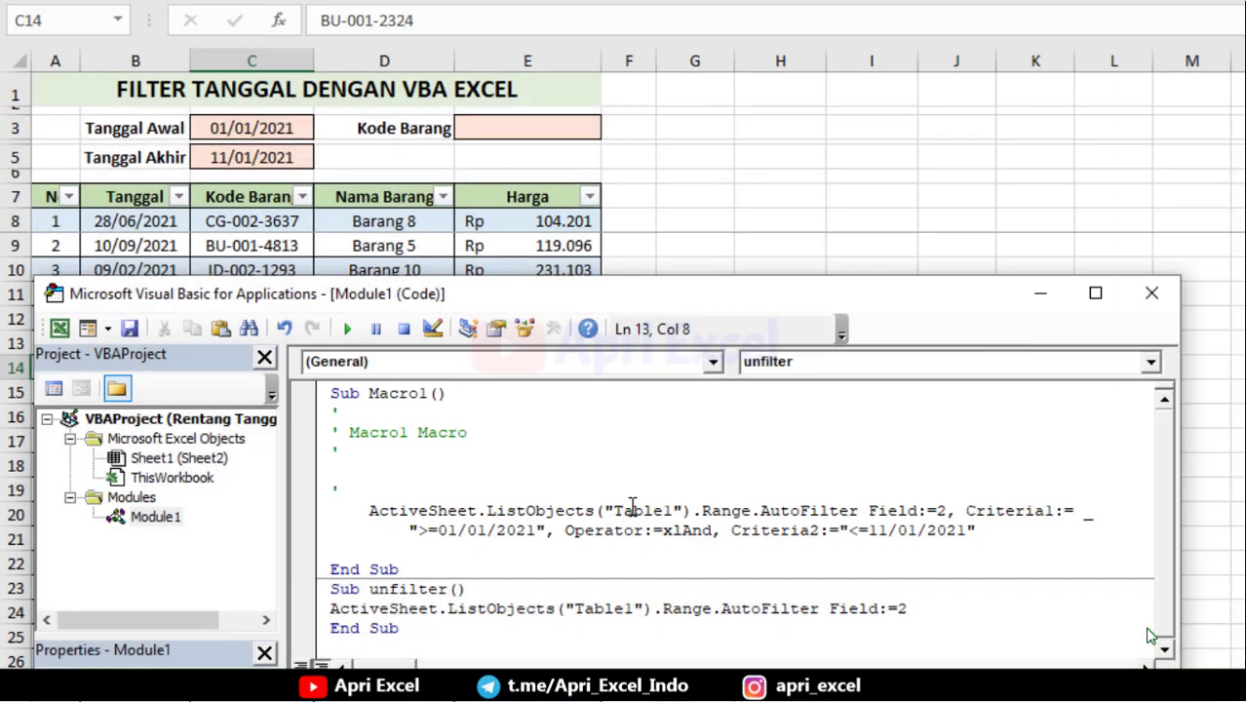
left_click(632, 507)
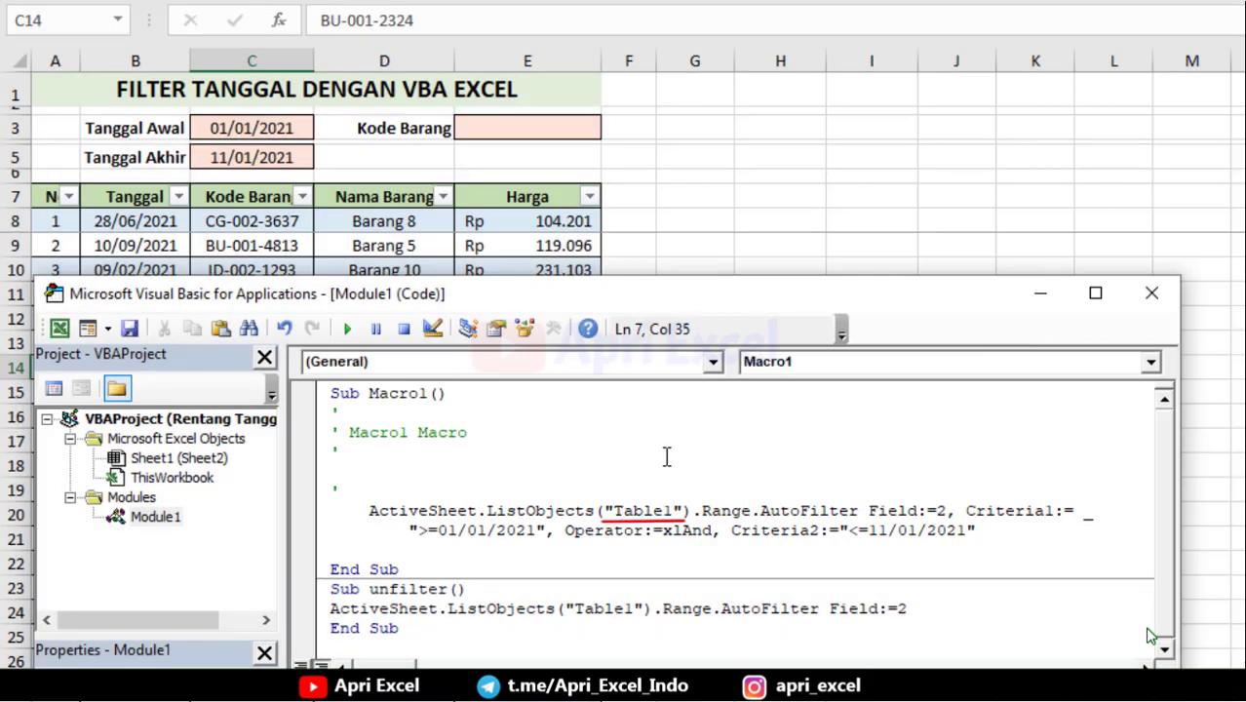
left_click(287, 255)
left_click(346, 270)
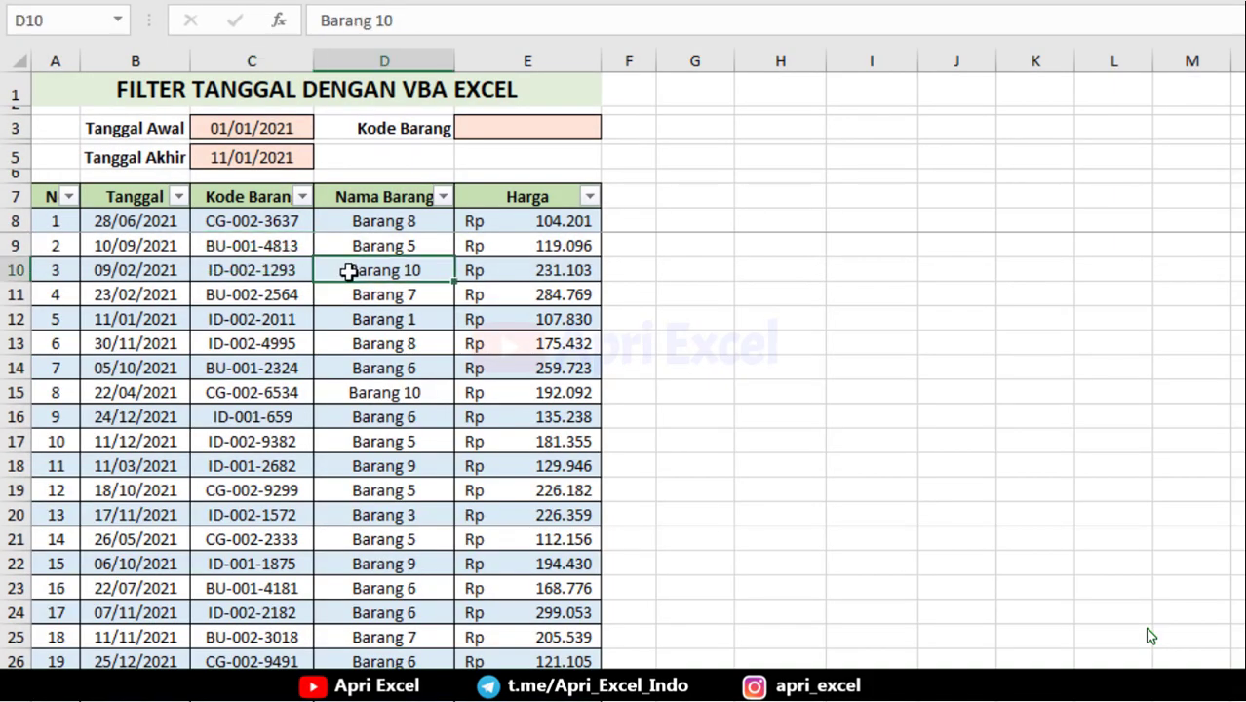
left_click(117, 19)
left_click(41, 61)
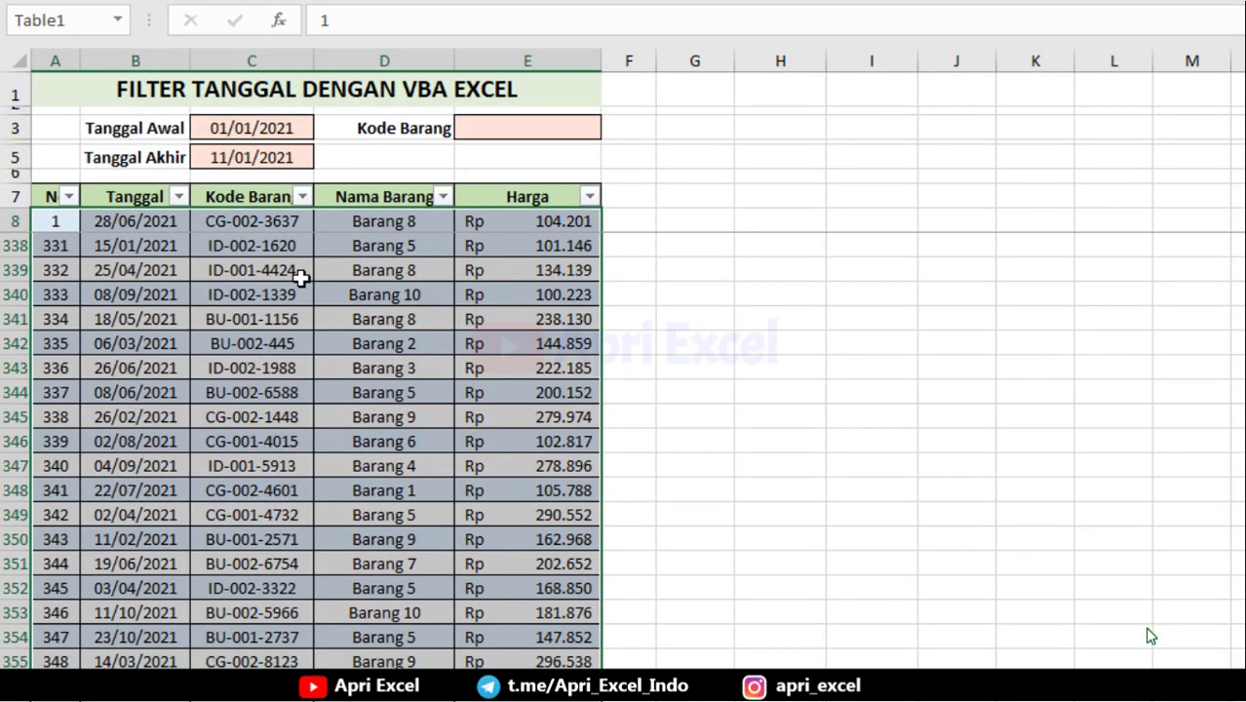
left_click(301, 279)
key("alt+F11")
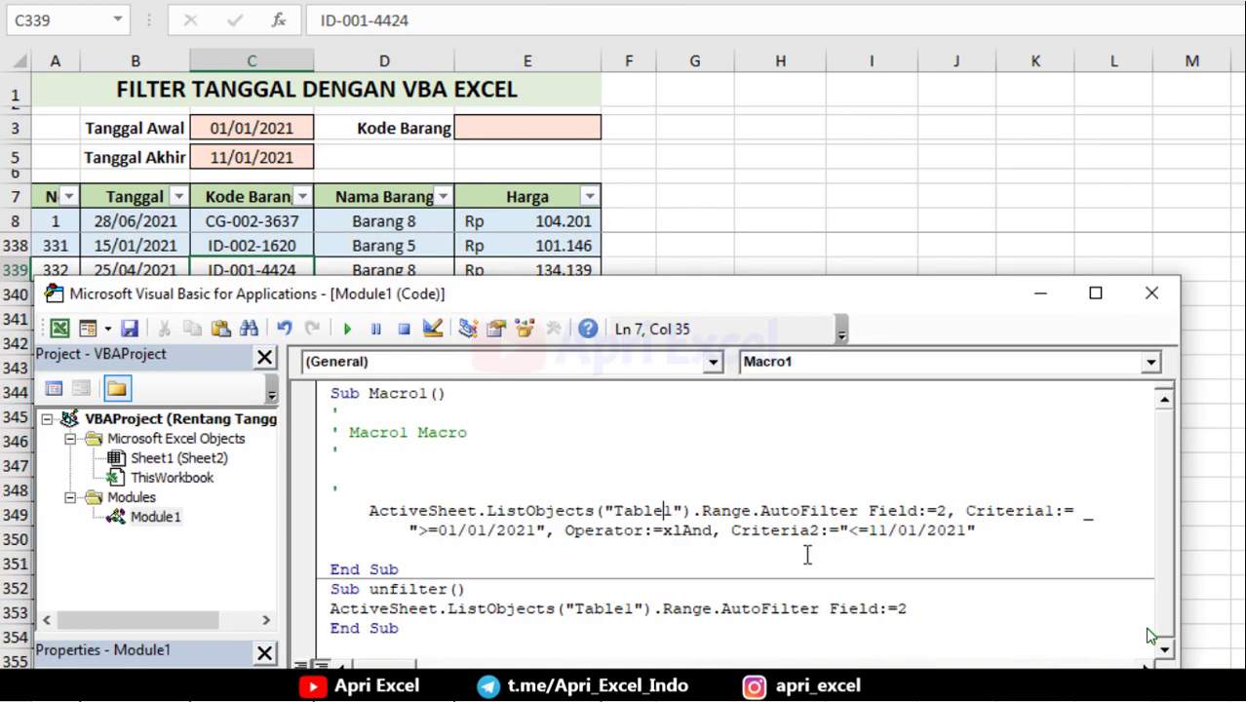
left_click(947, 510)
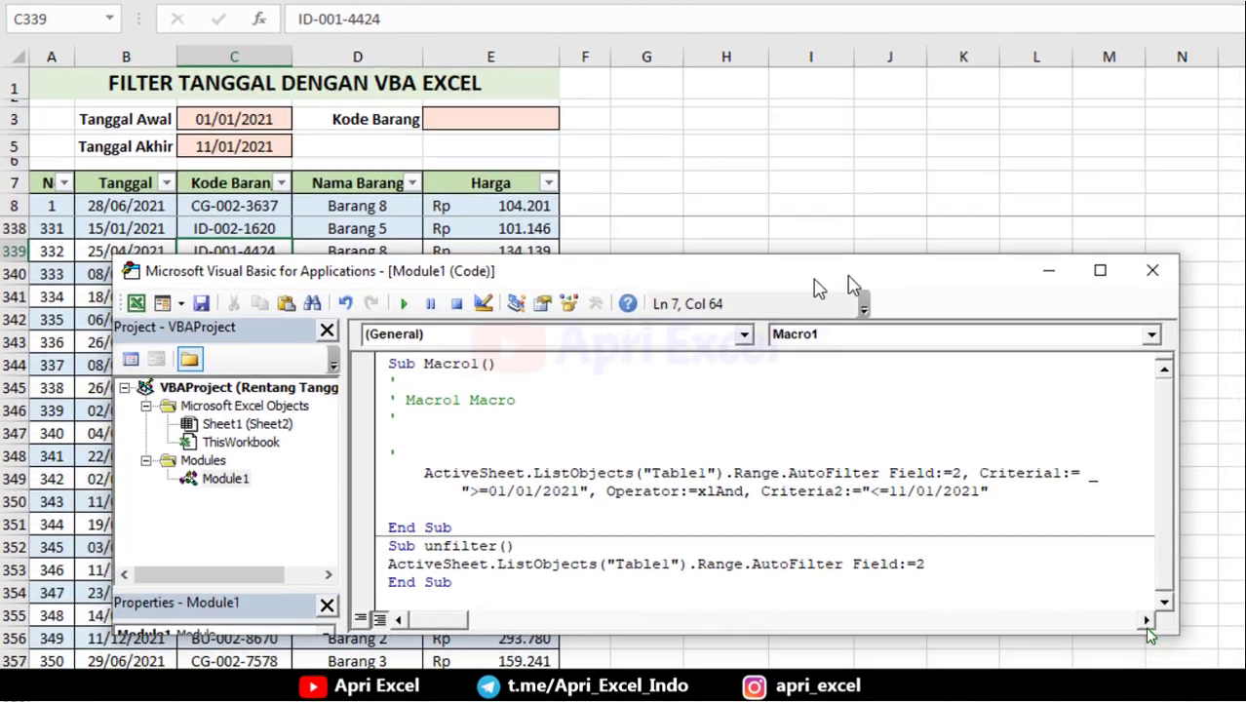
- Replace the fixed filter dates with references to cells C3 and C5
left_click_drag(819, 288, 912, 282)
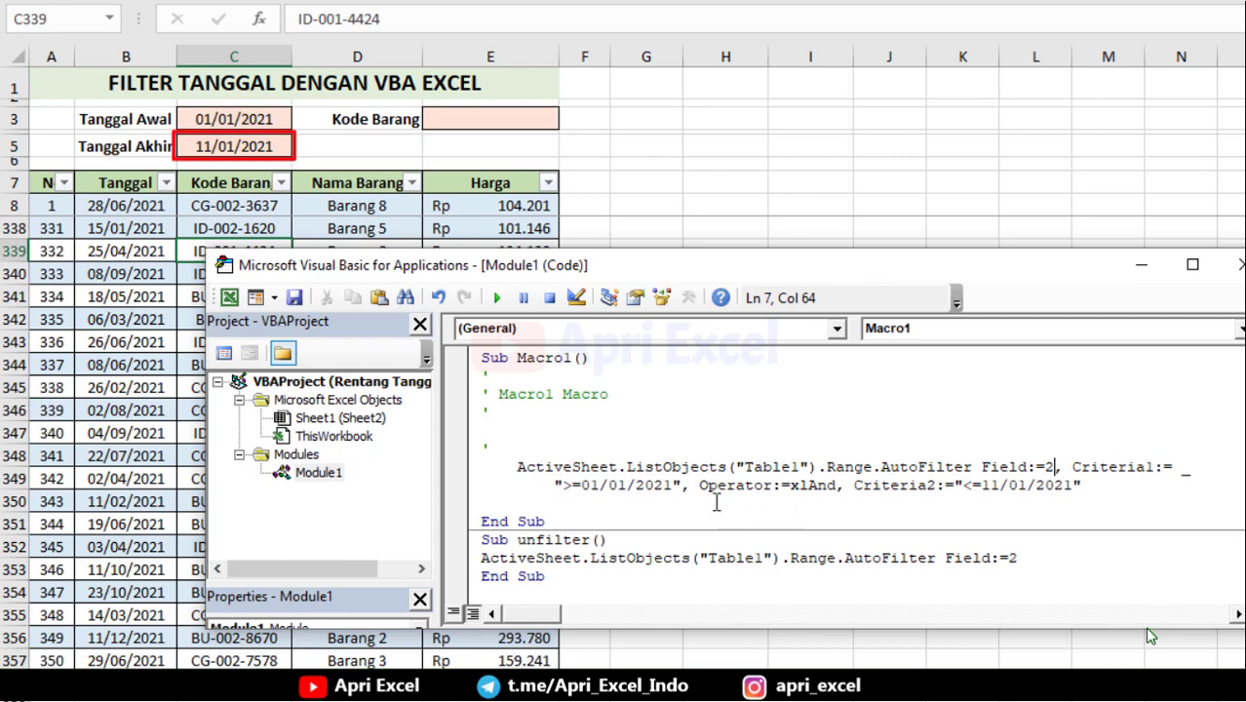
left_click(673, 485)
left_click_drag(673, 485, 585, 492)
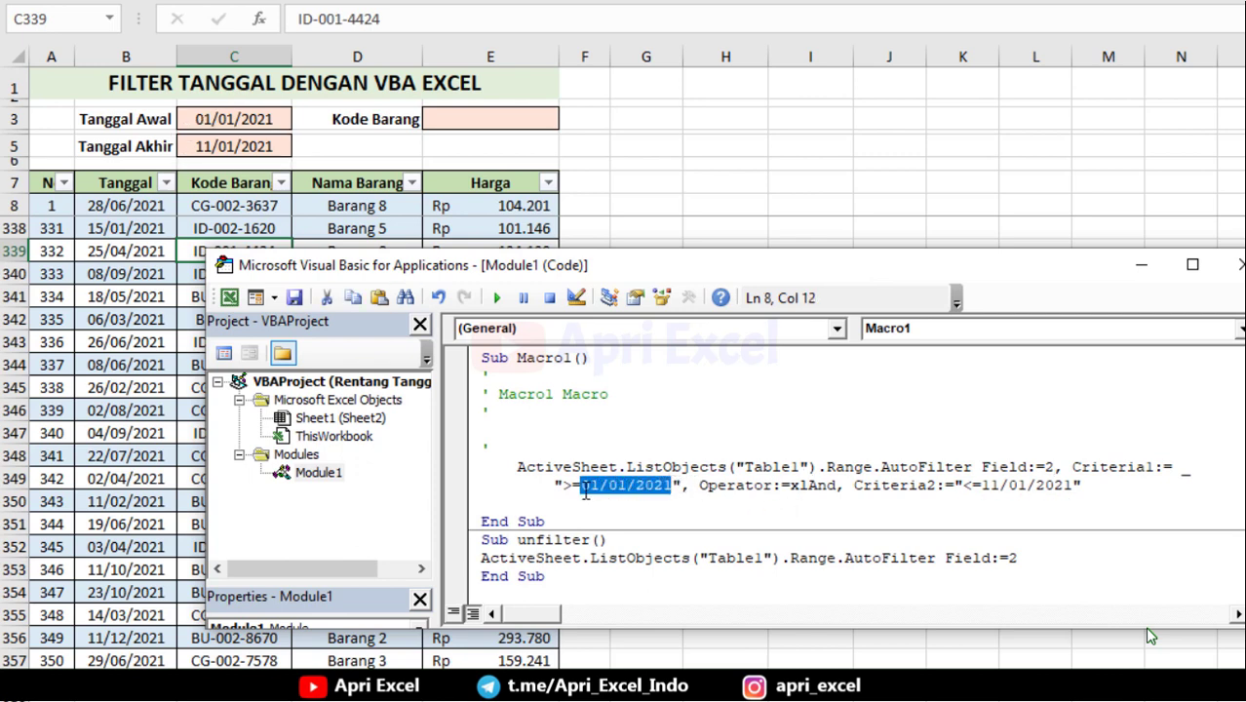
type("\"&")
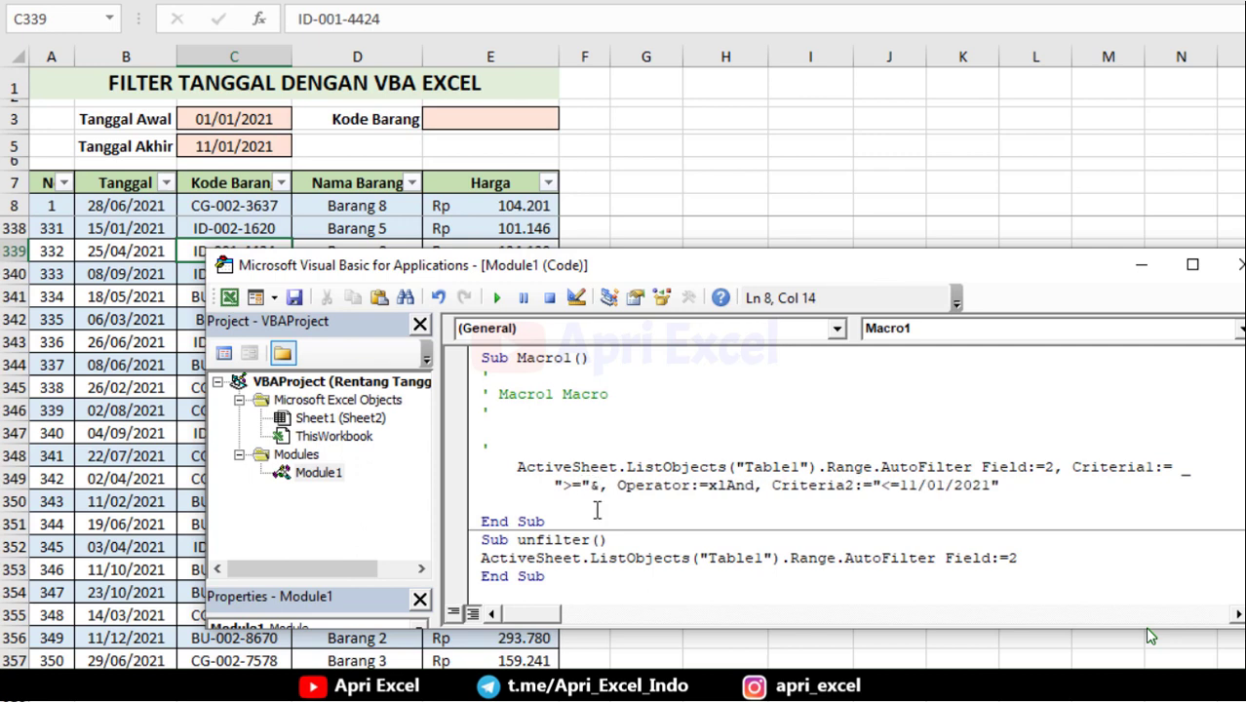
type("range(")
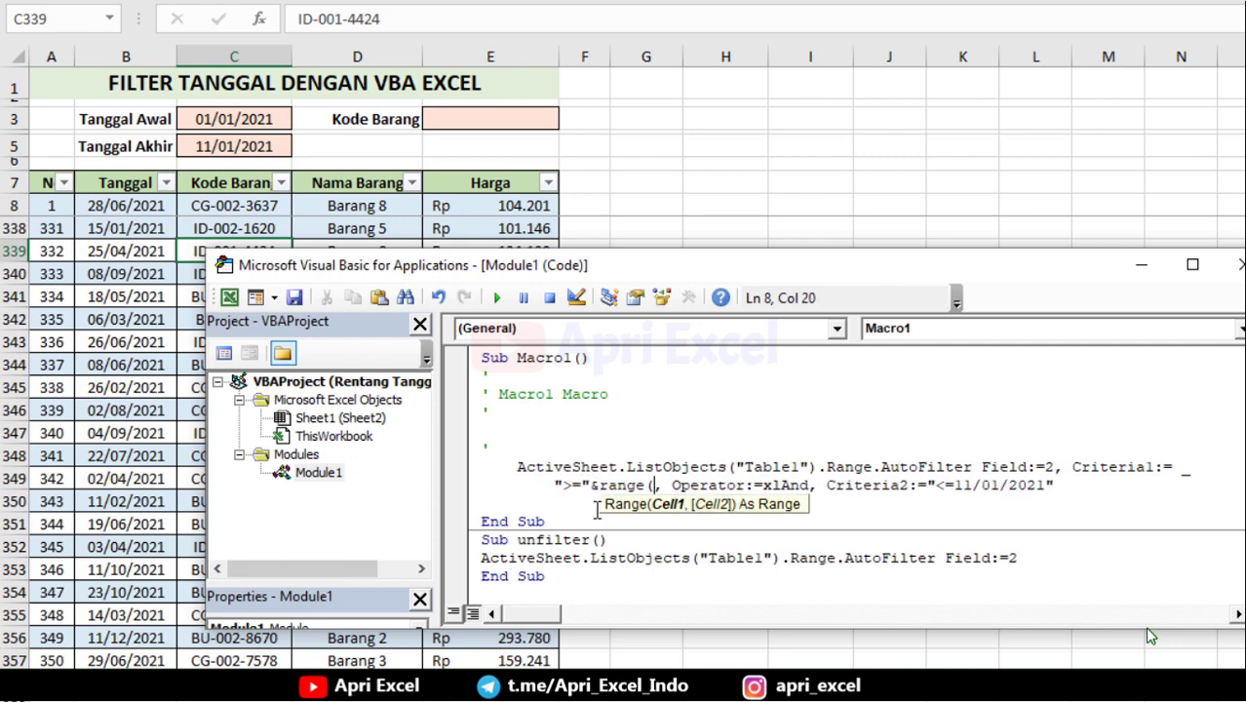
type("\"")
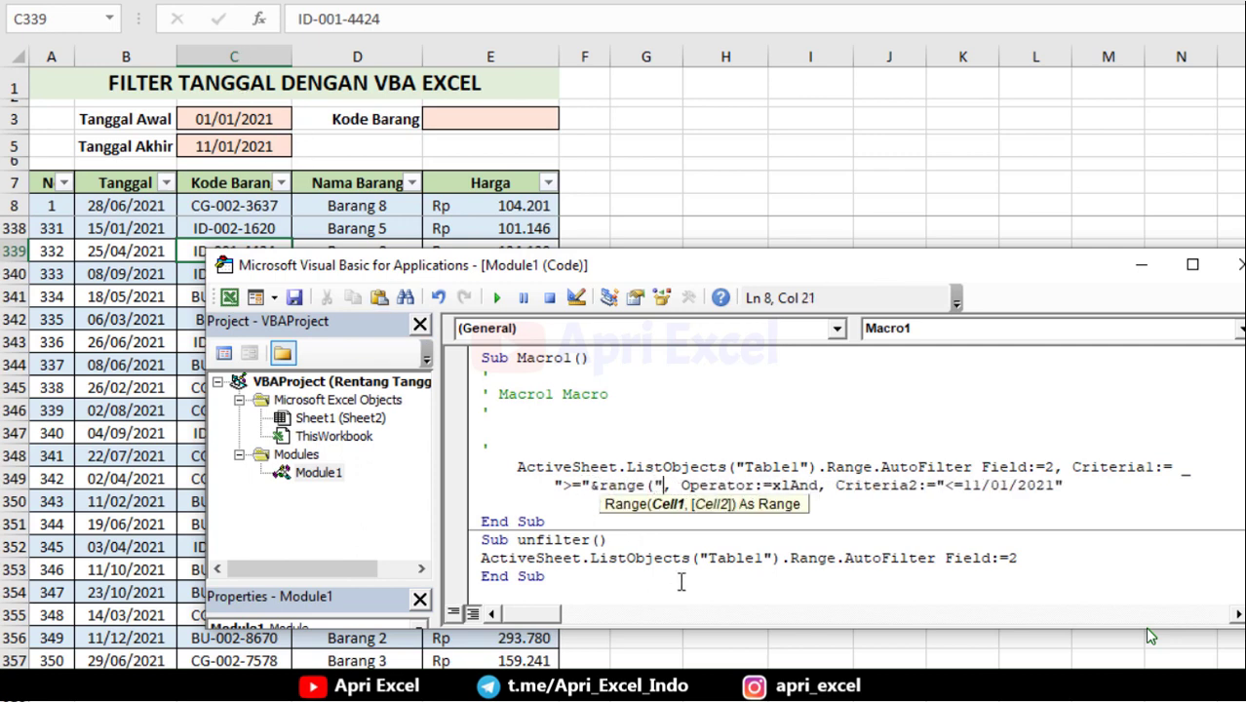
type("C3\")")
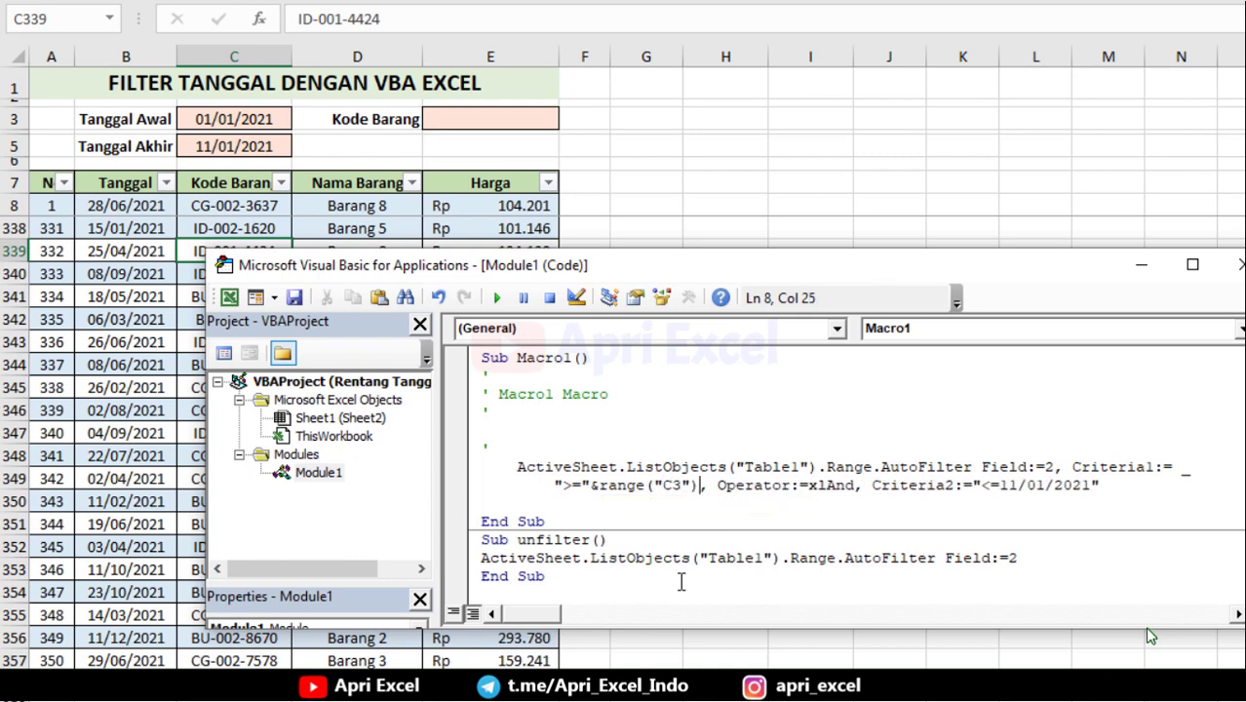
left_click(1006, 485)
left_click_drag(694, 485, 590, 485)
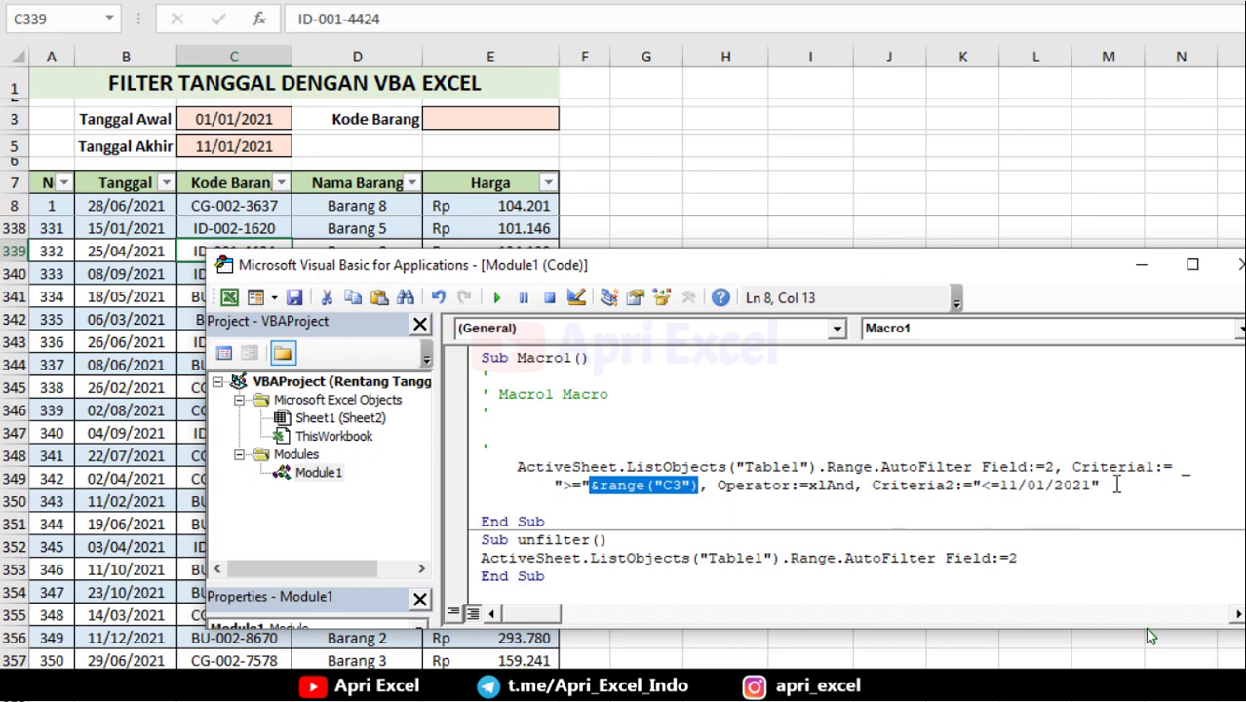
left_click_drag(1117, 485, 999, 485)
type("\"")
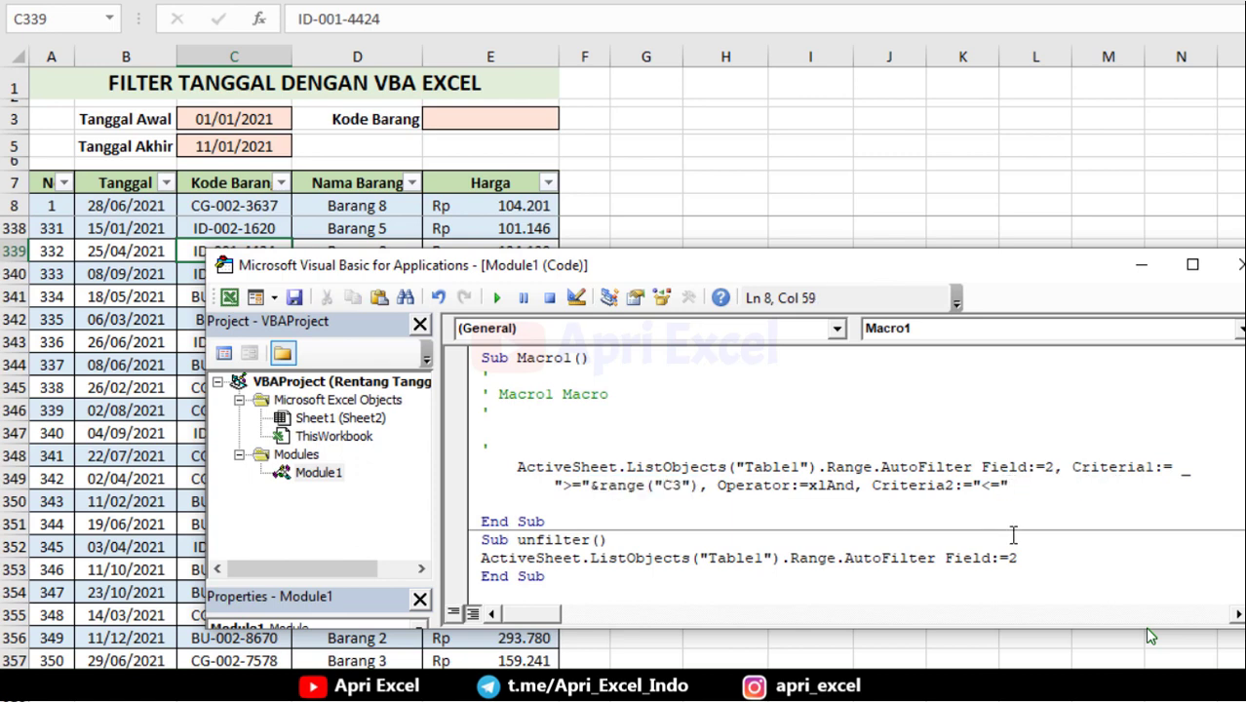
type("&range(\"C3\")")
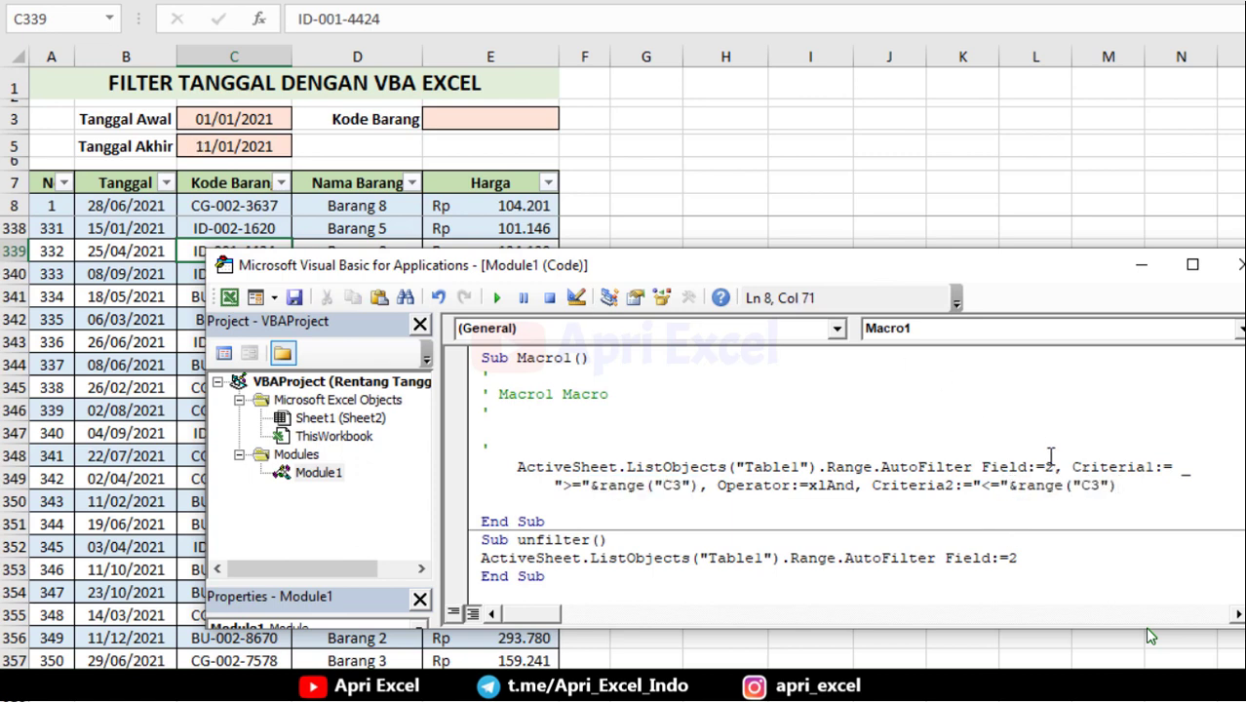
left_click(1085, 484)
type("5")
- Delete the macro's comment lines and rename Macro1 to Filter
left_click(563, 427)
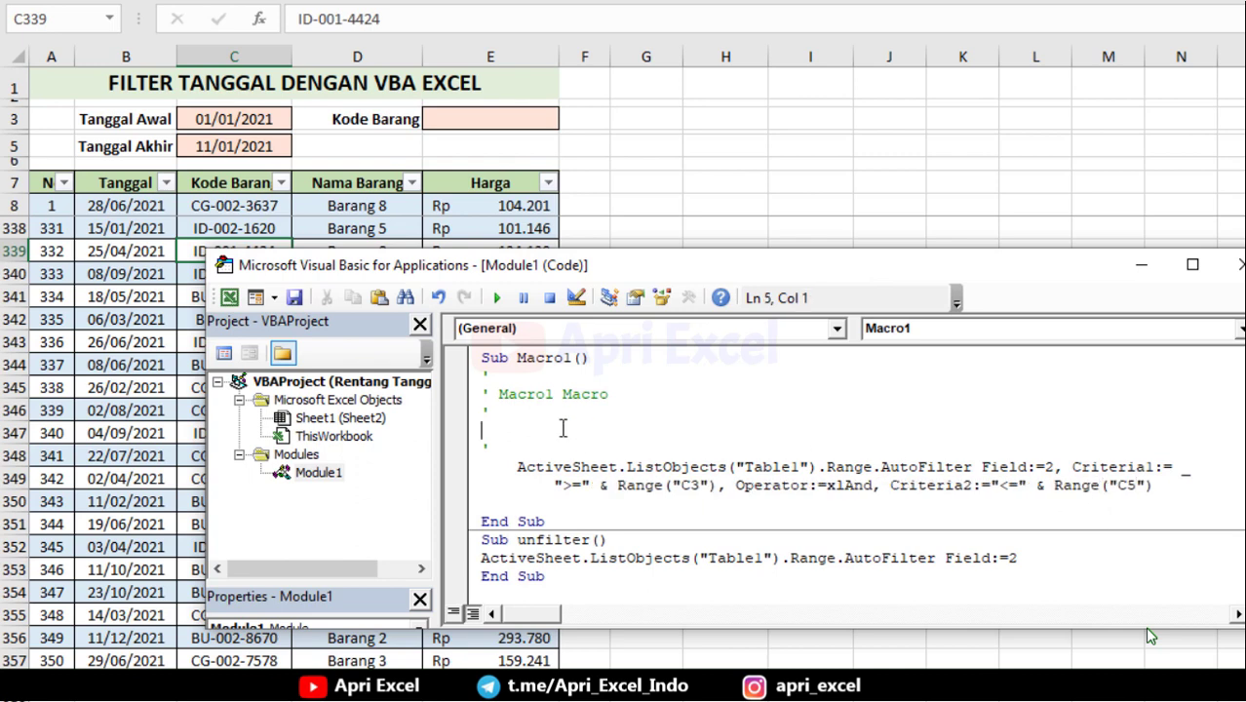
left_click_drag(525, 444, 474, 394)
key("Delete")
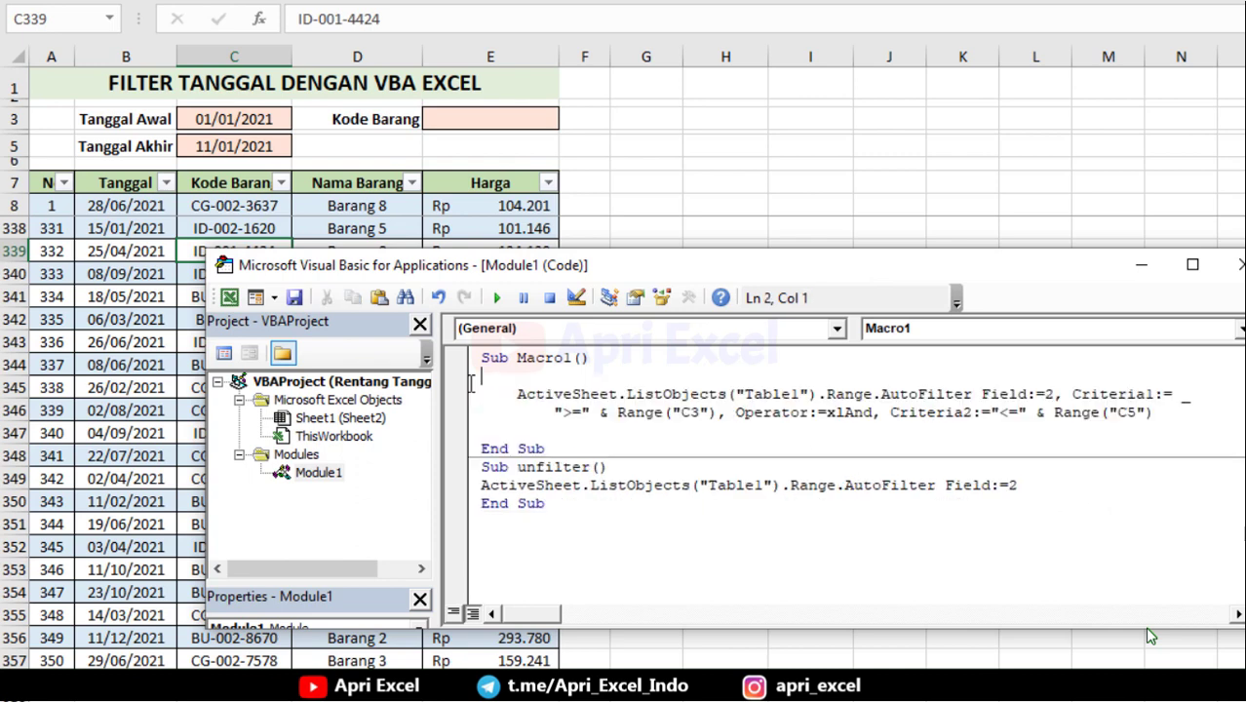
left_click_drag(574, 358, 528, 358)
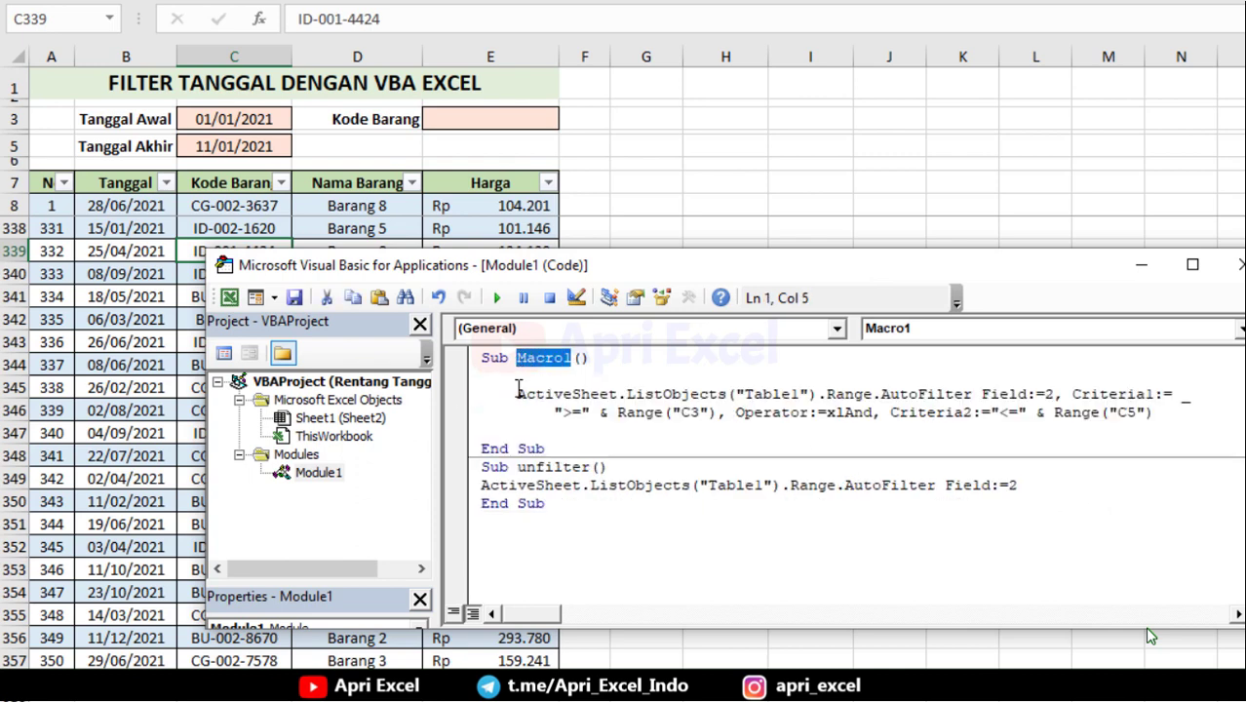
type("Filter")
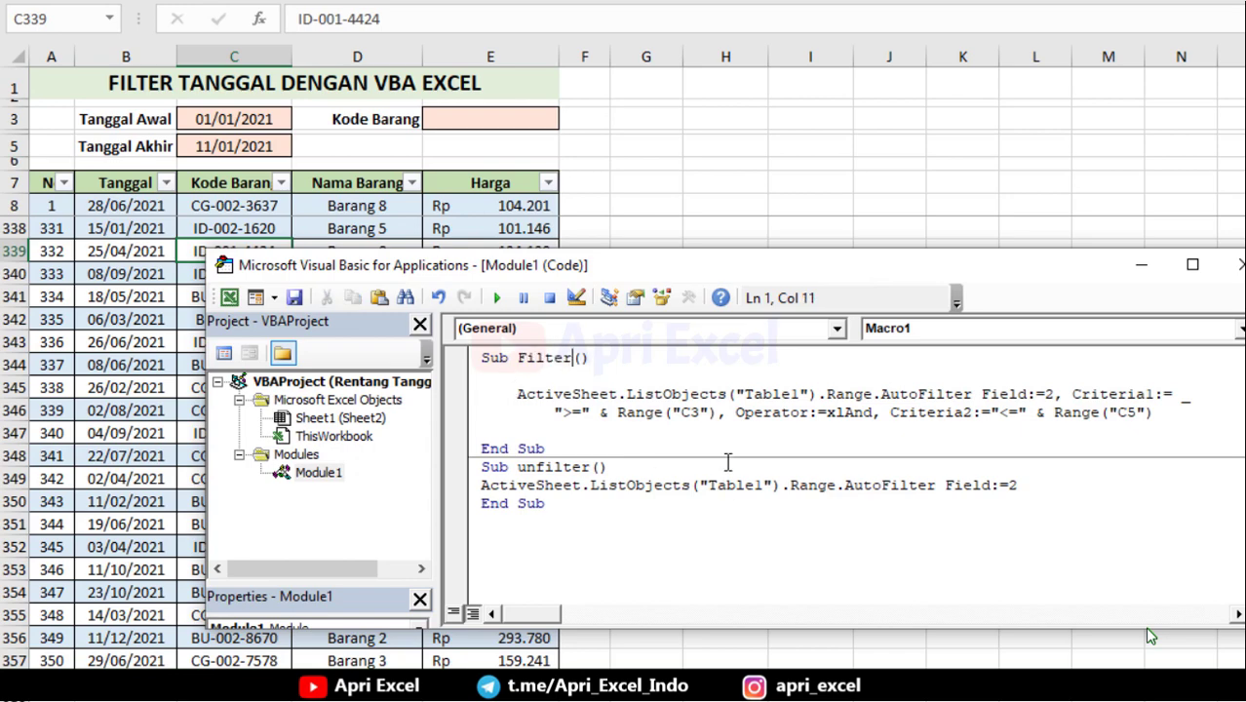
left_click(728, 455)
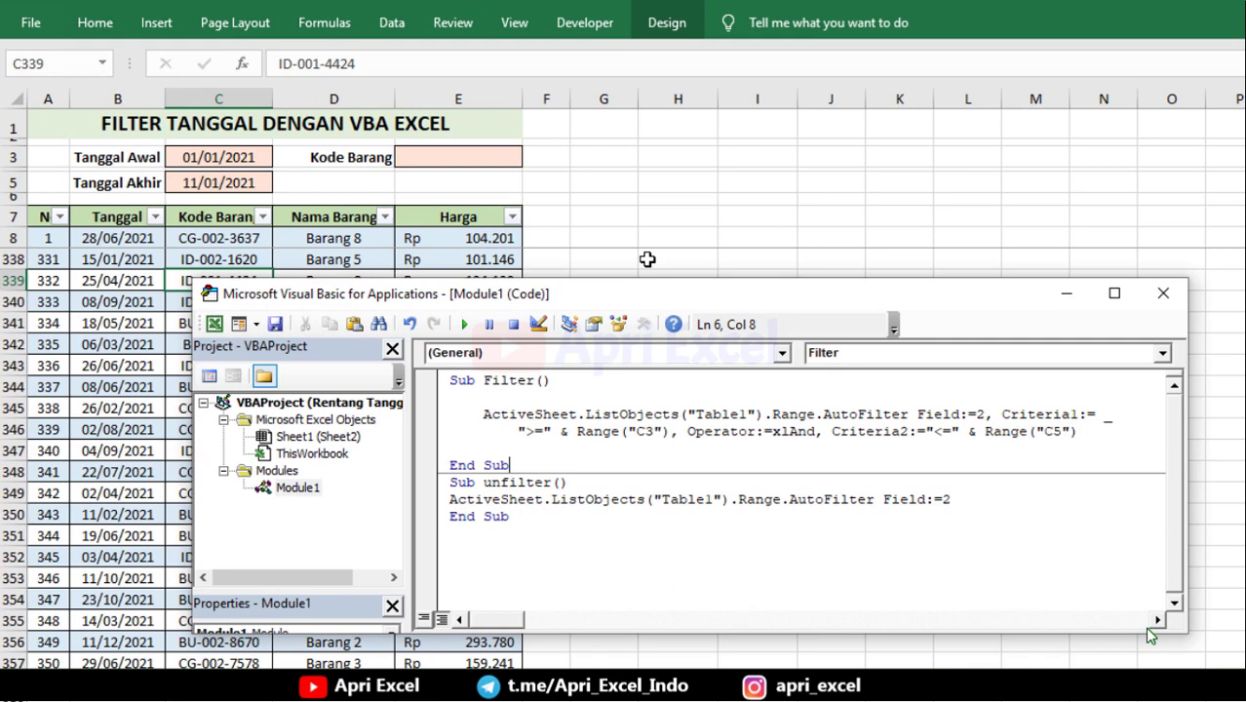
- Draw a rounded rectangle shape across cells G3 to I4
left_click(695, 226)
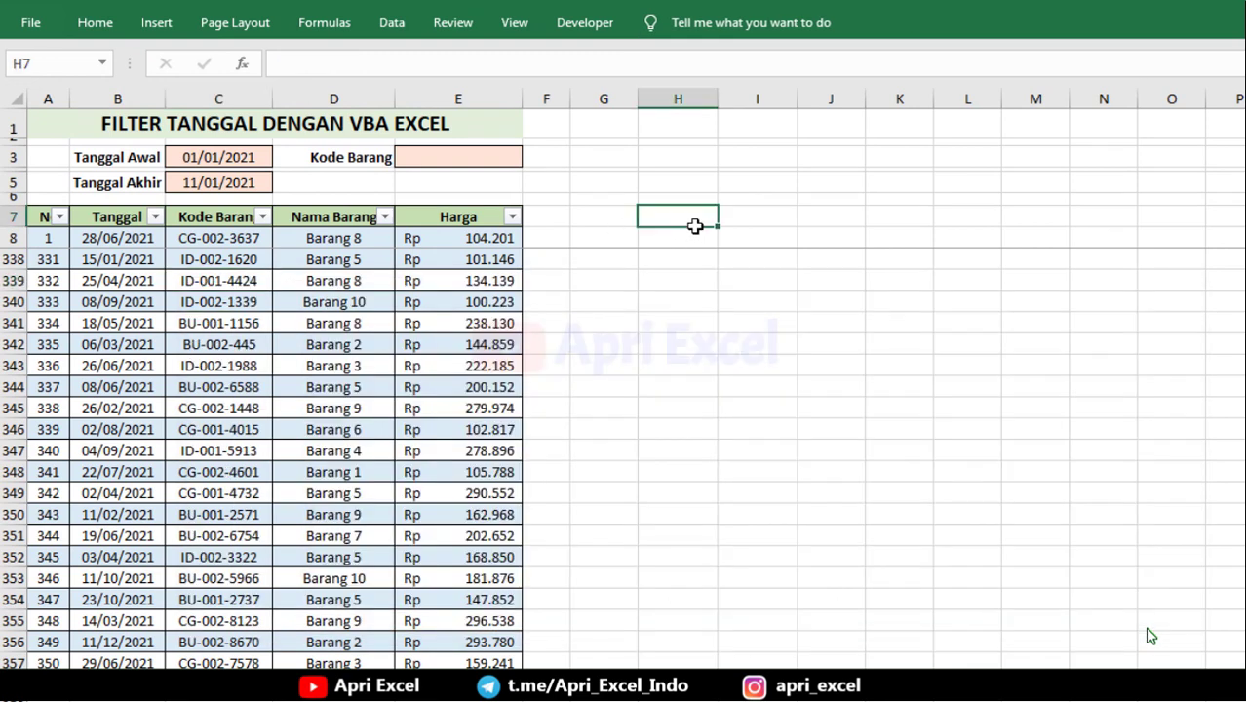
left_click(156, 21)
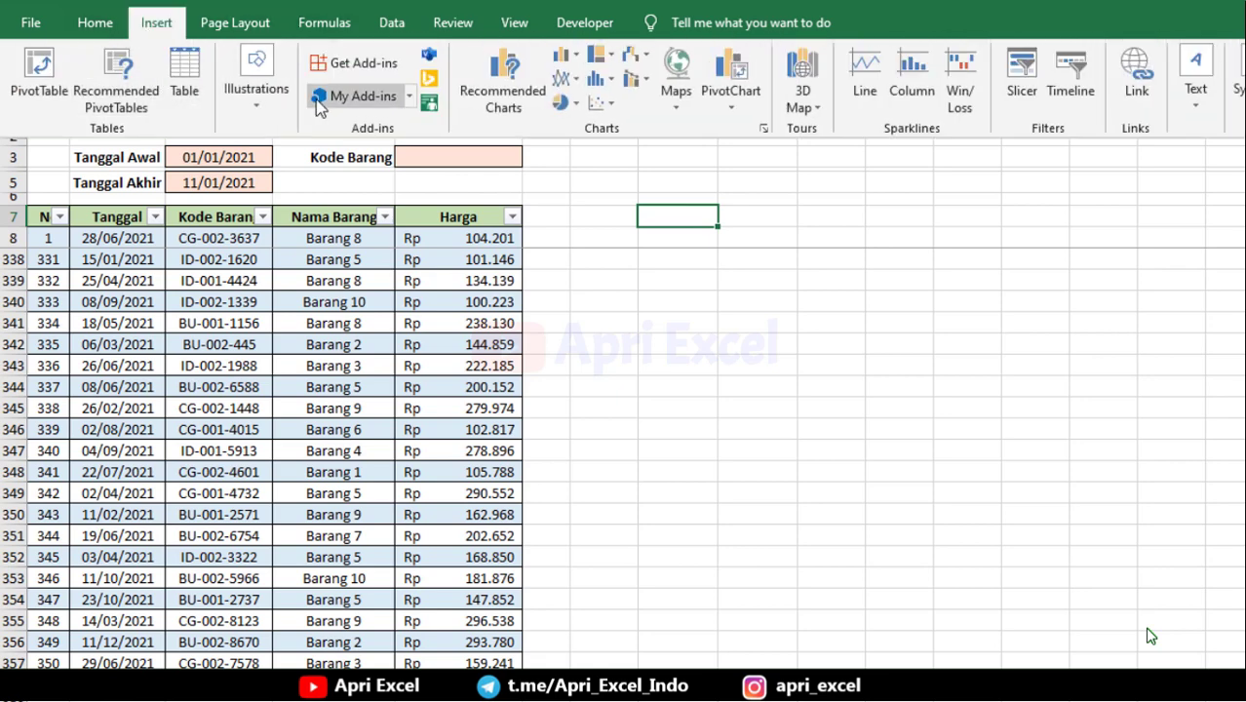
left_click(256, 78)
left_click(296, 190)
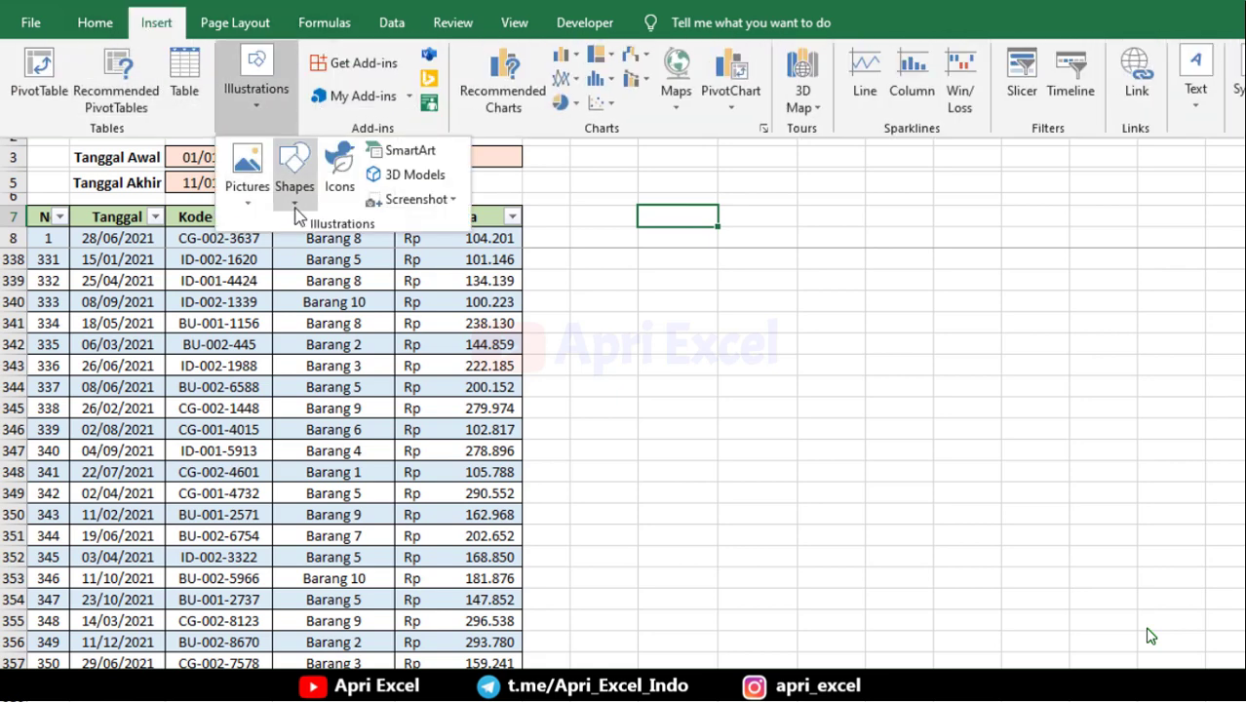
left_click(394, 247)
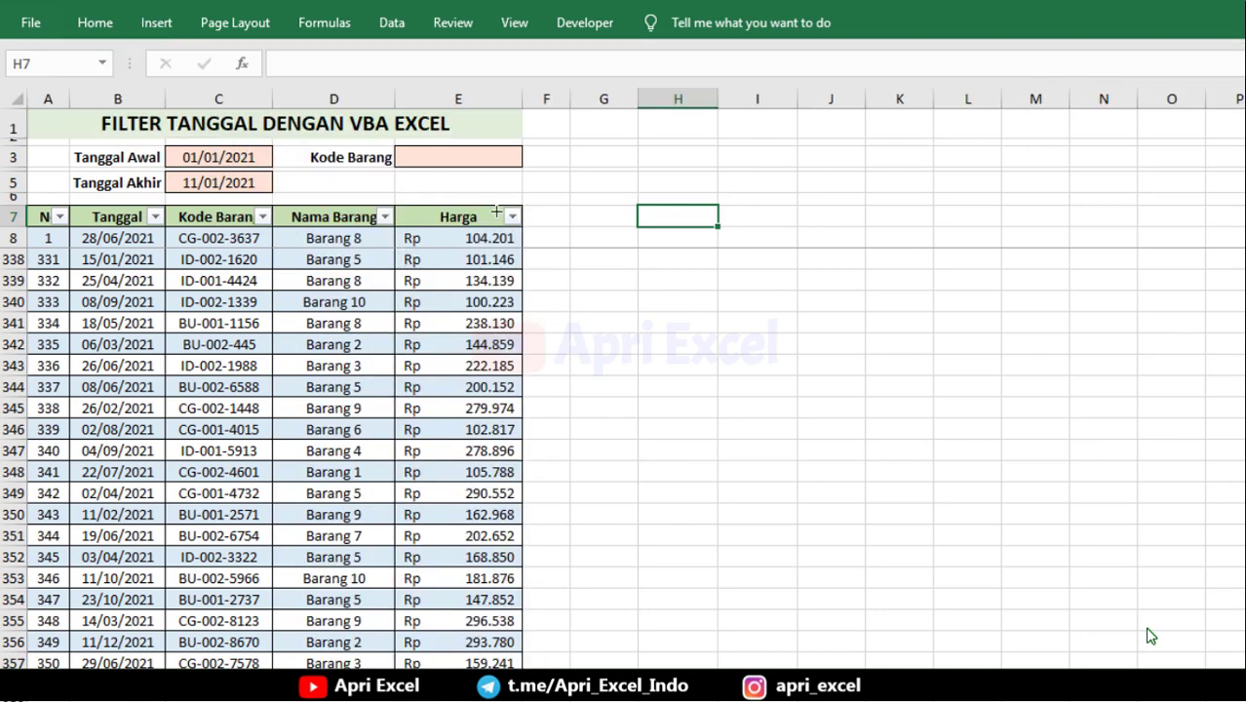
left_click_drag(671, 170, 741, 189)
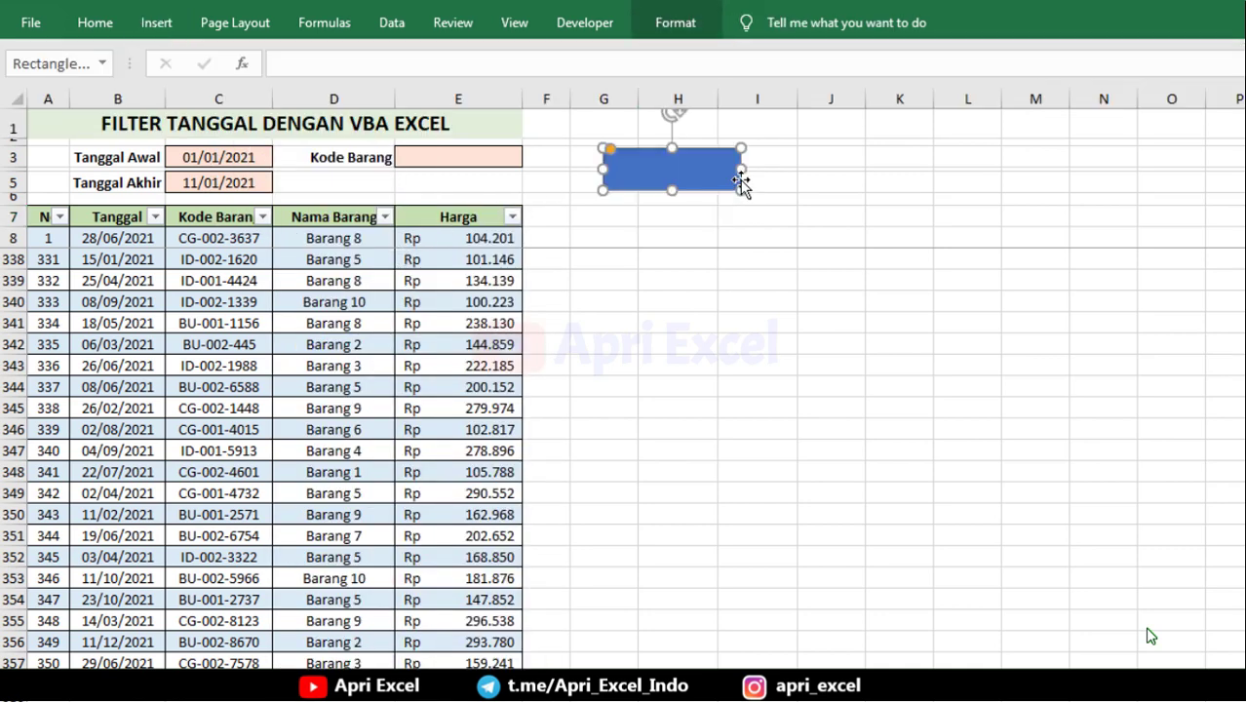
- Label the rectangle FILTER, centred horizontally and vertically, at font size 16
right_click(677, 178)
left_click(753, 301)
type("FILTER")
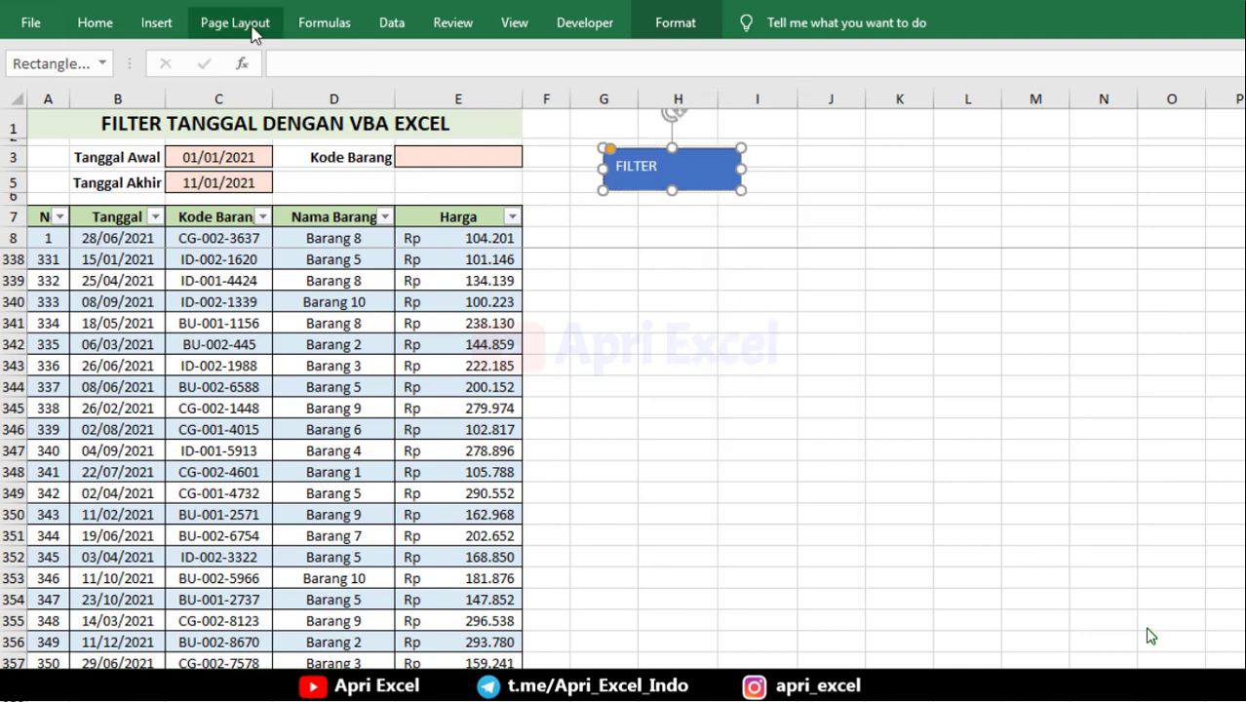
left_click(95, 22)
left_click(445, 95)
left_click(444, 73)
left_click(339, 63)
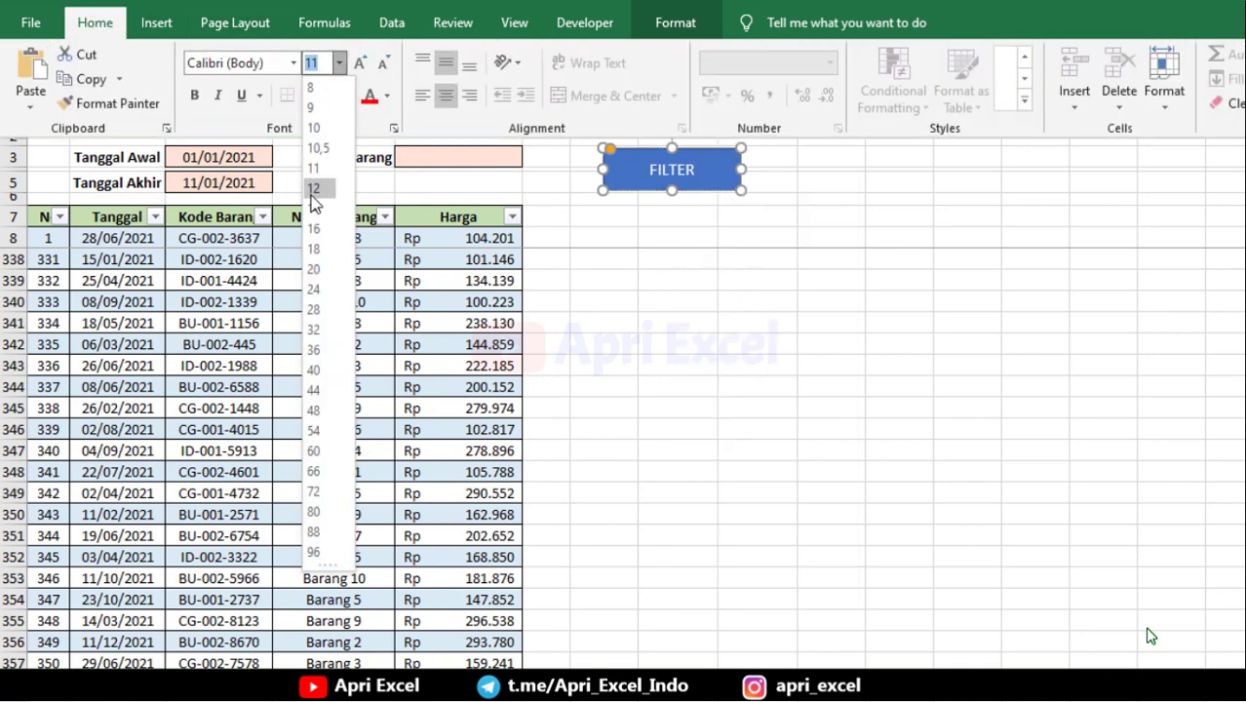
left_click(320, 222)
left_click(630, 239)
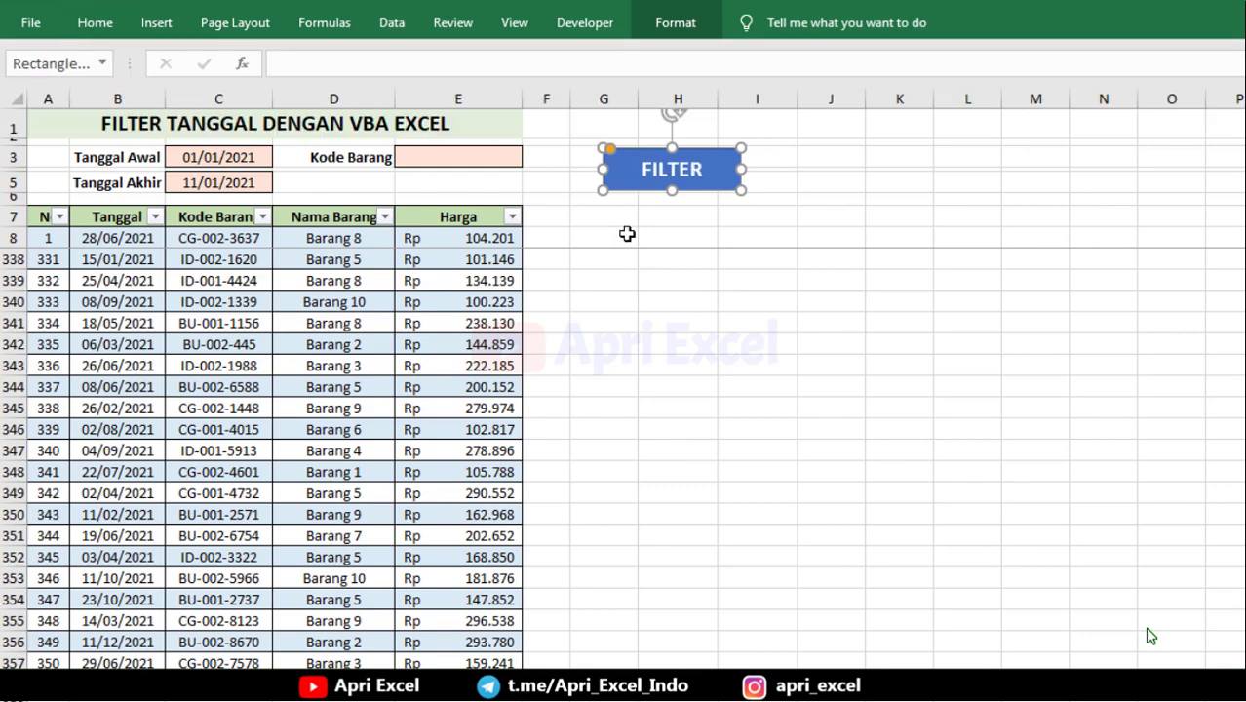
left_click(631, 235)
- Assign the Filter macro to the FILTER shape and click it to filter the table by date
right_click(669, 172)
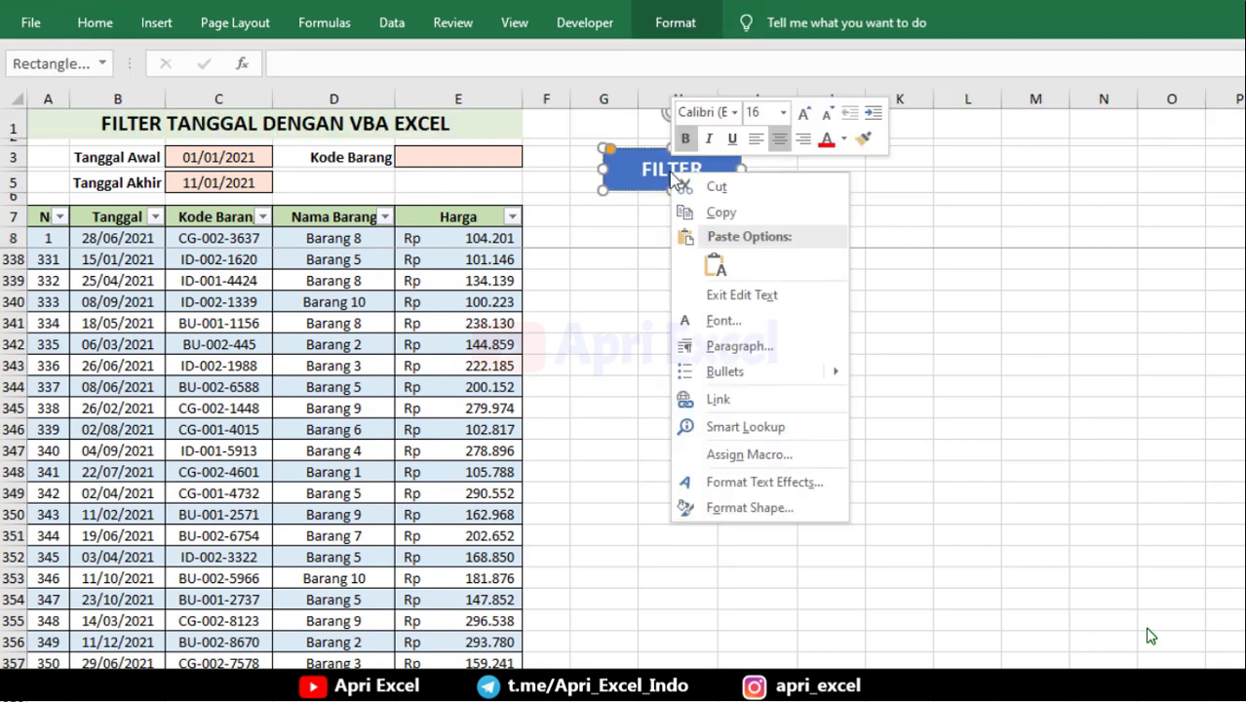
left_click(707, 455)
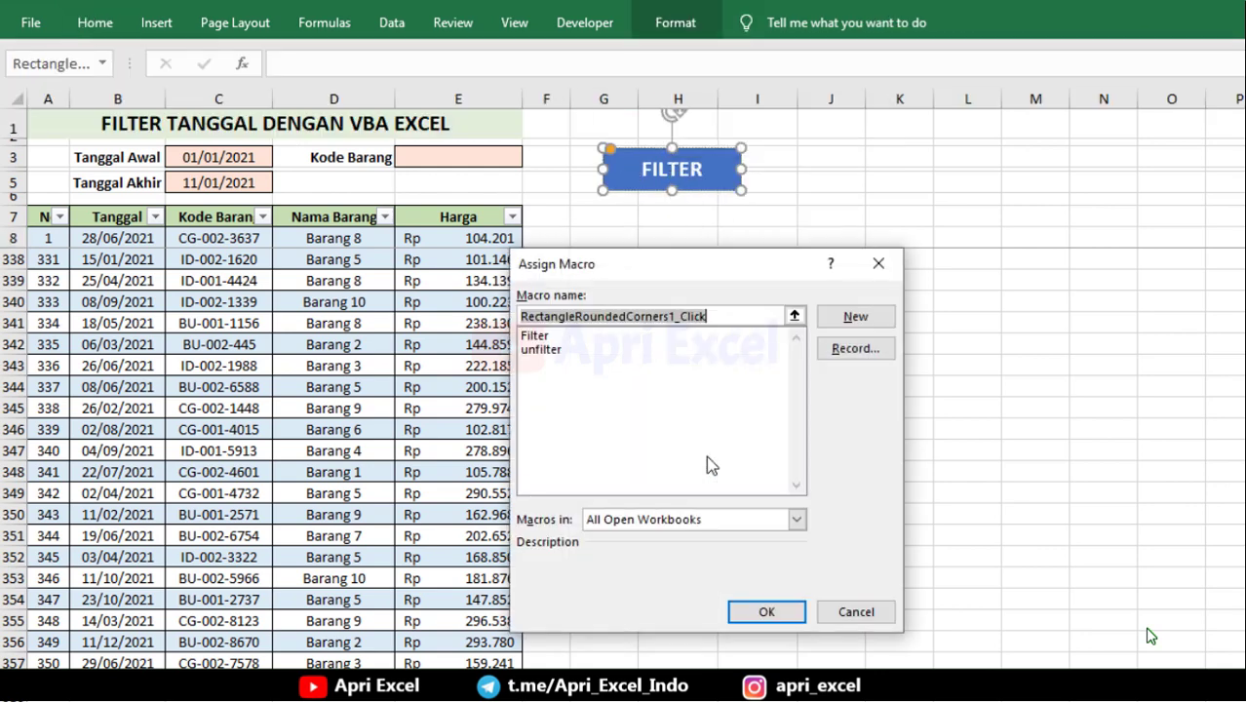
left_click(538, 336)
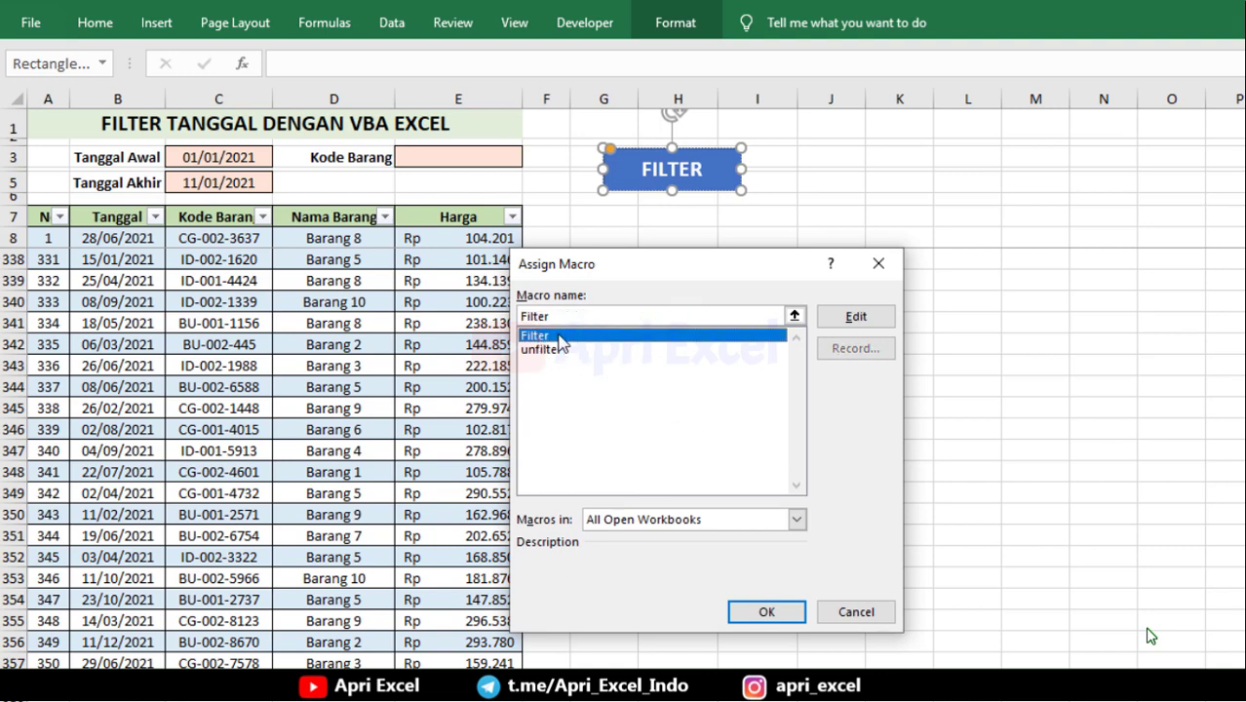
left_click(771, 611)
left_click(671, 383)
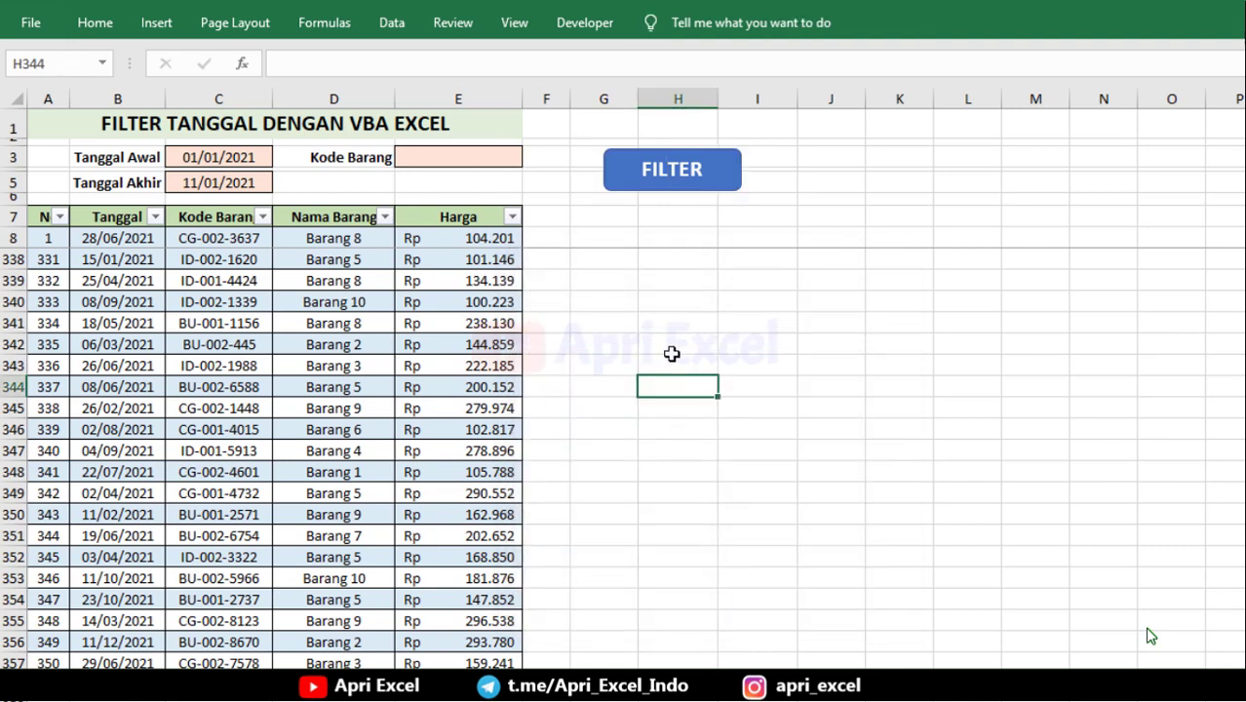
left_click(673, 171)
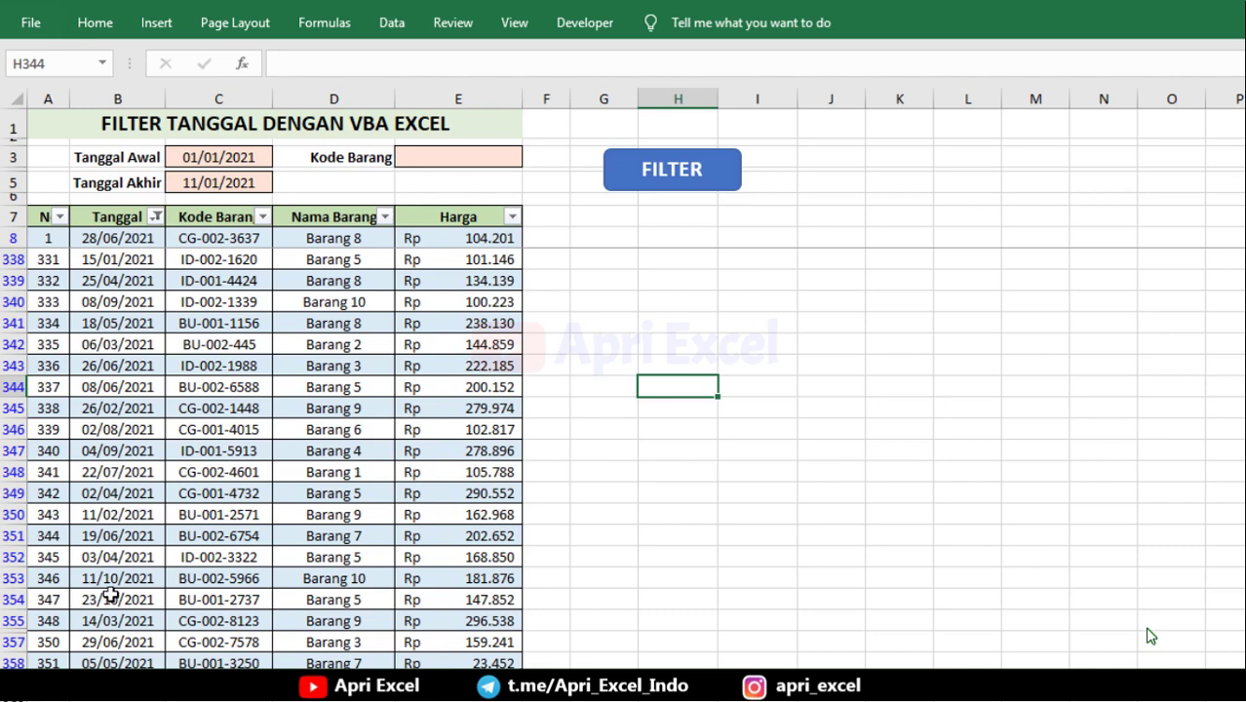
- Change the end date in C5 to 11/02/2021 and check the filtered rows' dates
double_click(213, 181)
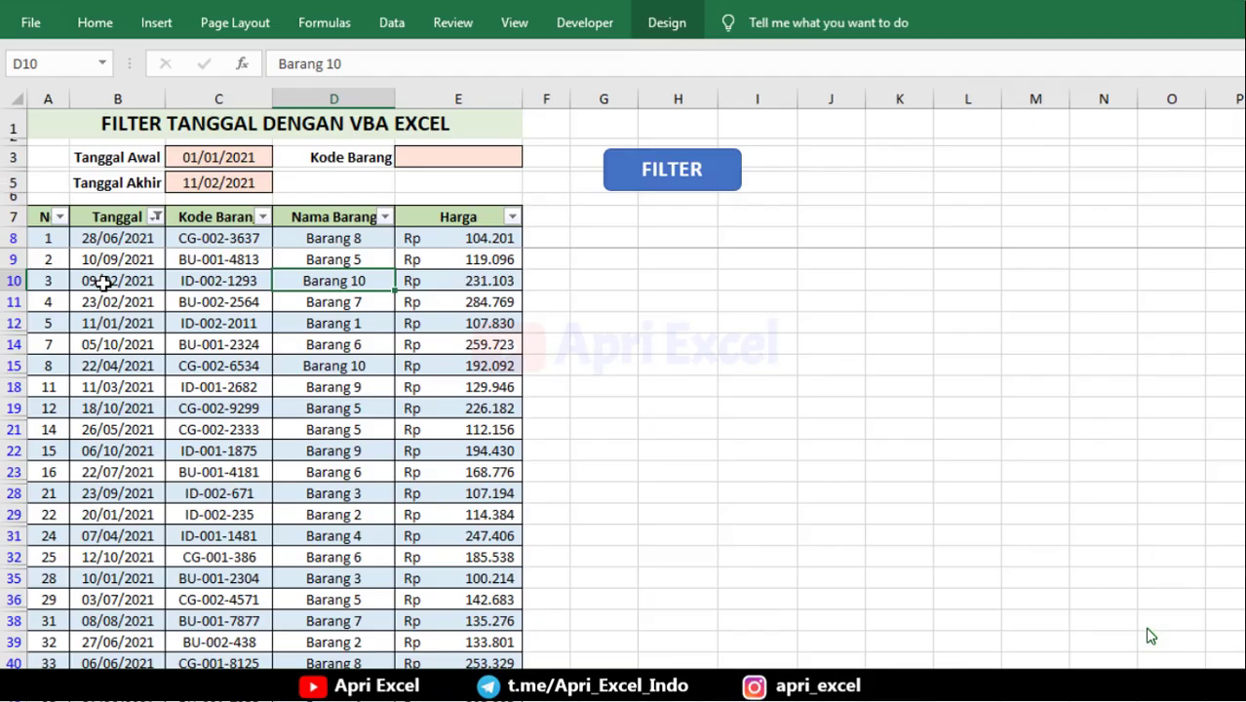
left_click(103, 260)
left_click(102, 239)
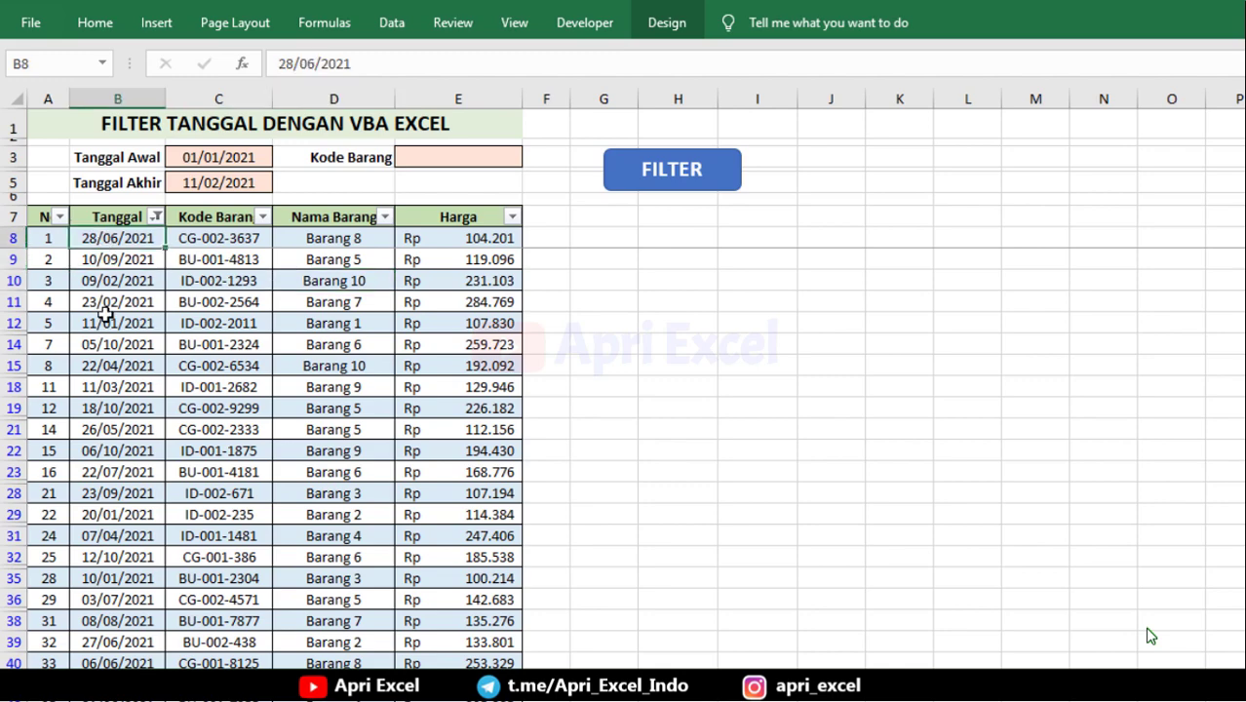
left_click(104, 325)
left_click(107, 366)
- Scroll through the filtered table rows, then return to the Visual Basic editor
scroll(171, 429, "down", 4)
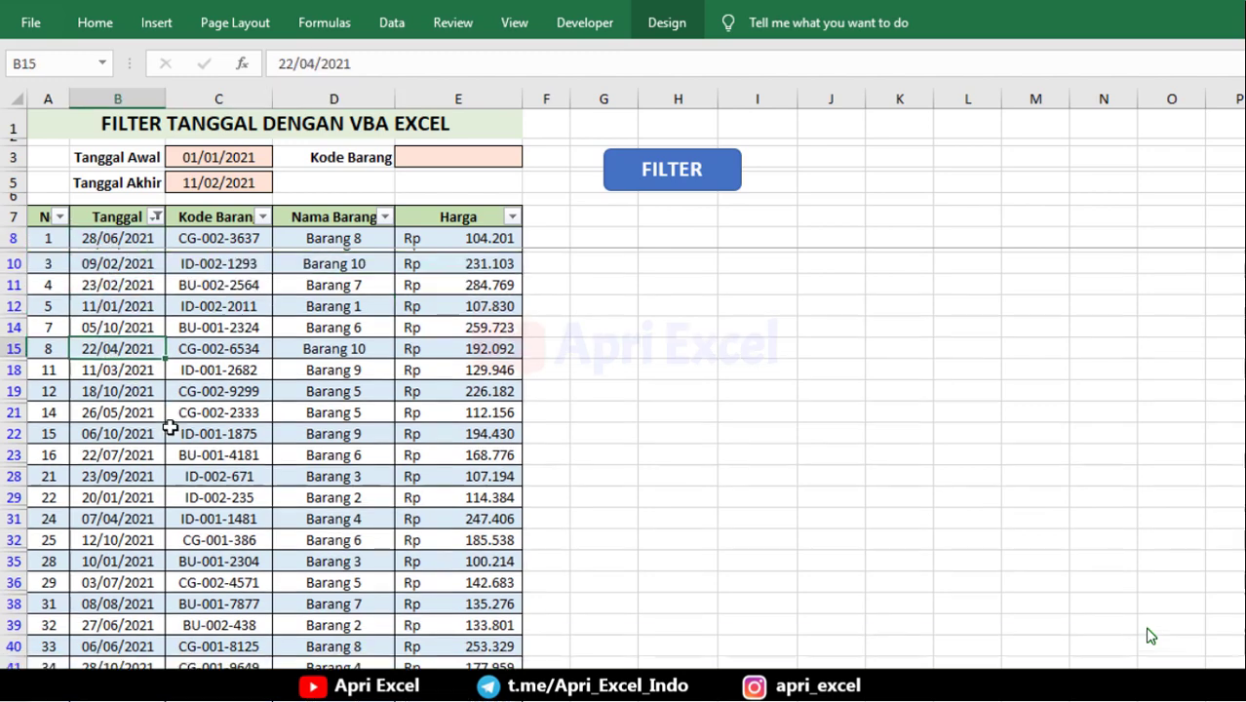
scroll(171, 427, "down", 15)
scroll(171, 427, "down", 17)
scroll(170, 427, "down", 9)
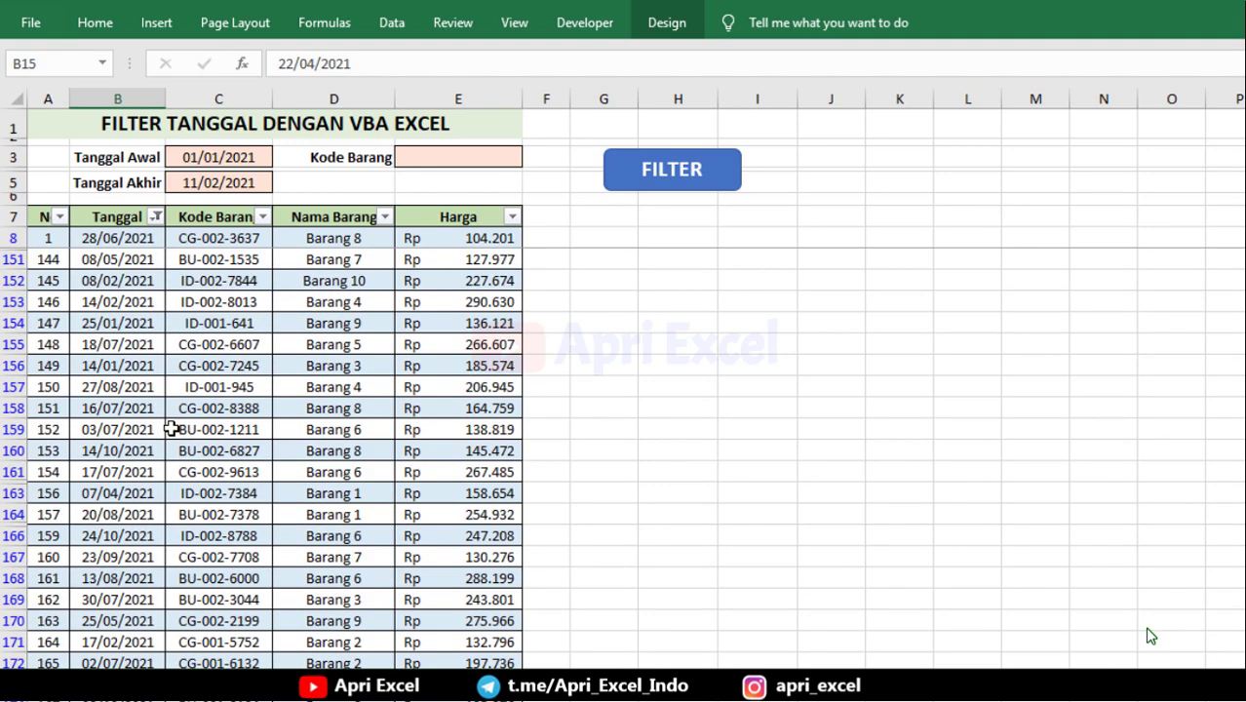
scroll(172, 429, "down", 20)
scroll(172, 429, "down", 12)
scroll(172, 429, "down", 15)
scroll(171, 429, "down", 18)
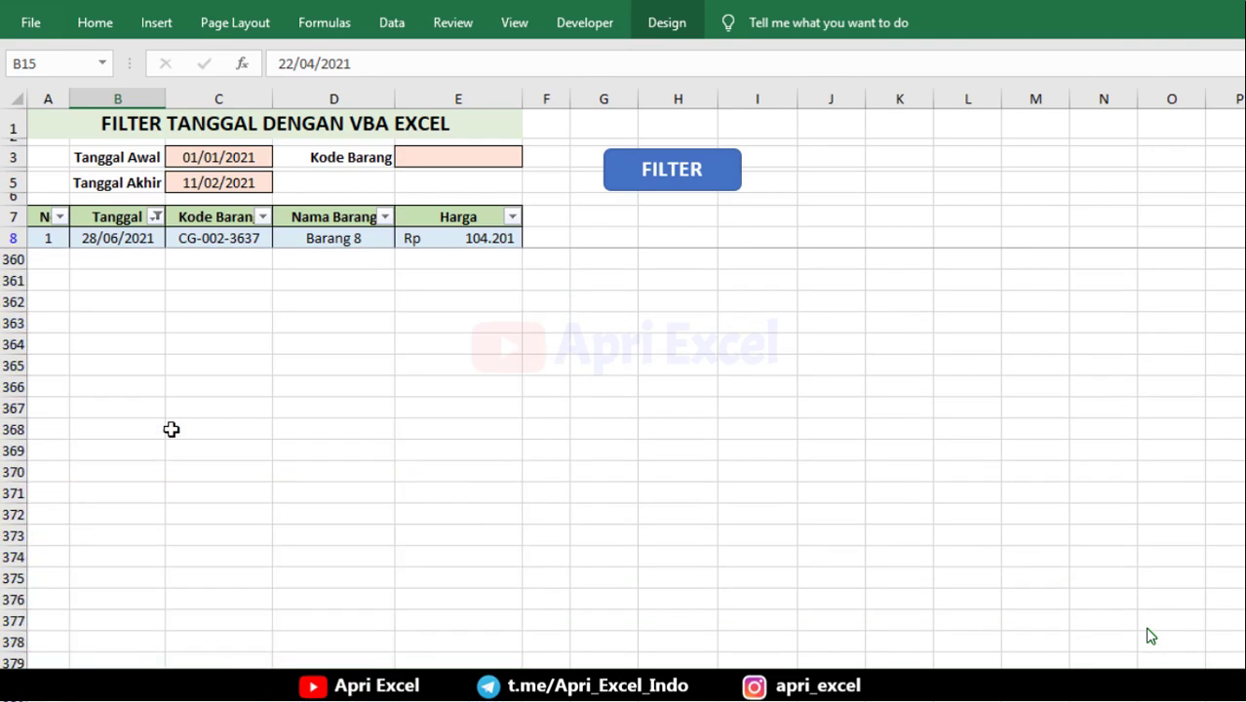
scroll(172, 429, "down", 1)
scroll(171, 430, "up", 5)
scroll(1151, 636, "up", 20)
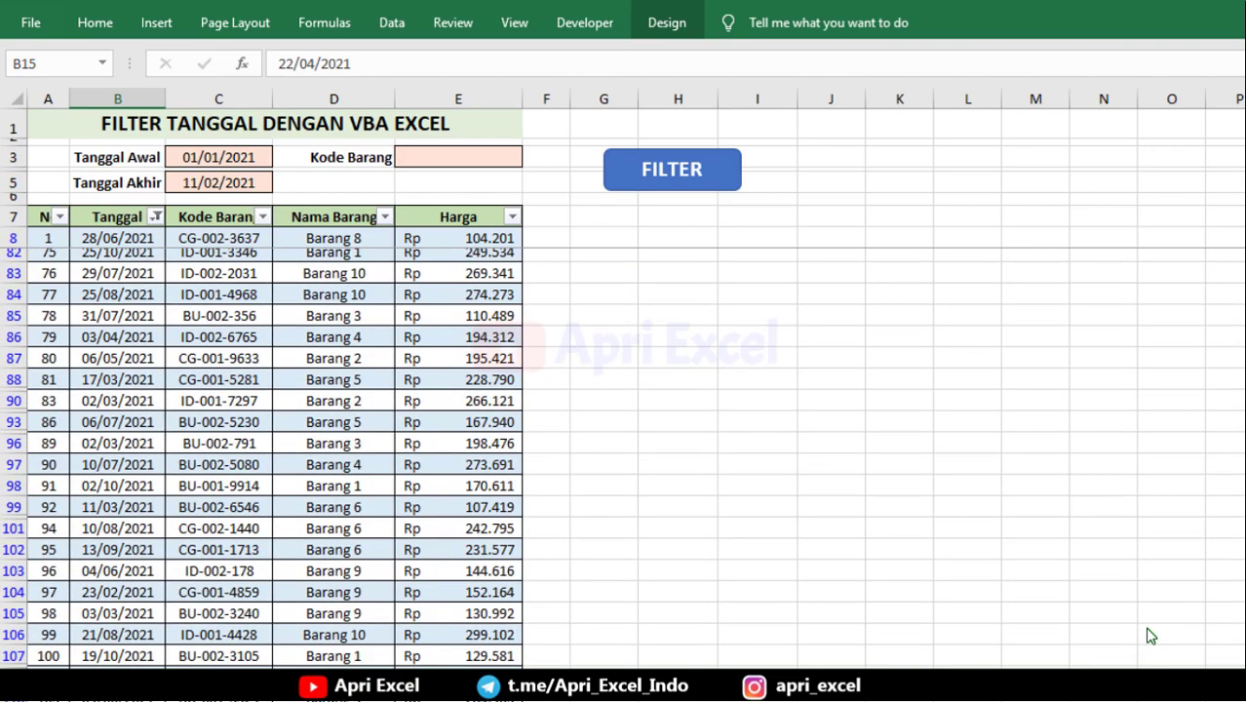
scroll(1151, 636, "up", 10)
key("alt+F11")
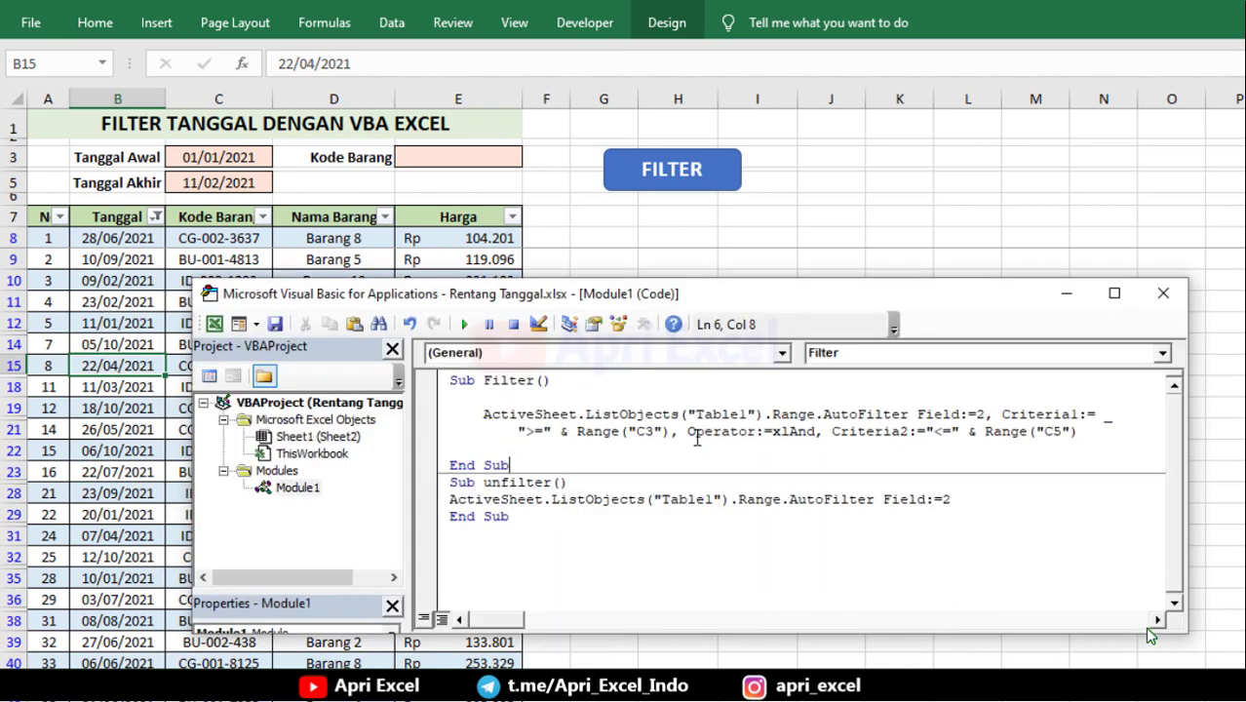
- Add lines a = Range("C3").Value and b = Range("C5").Value at the start of Filter
key("Return")
key("Return")
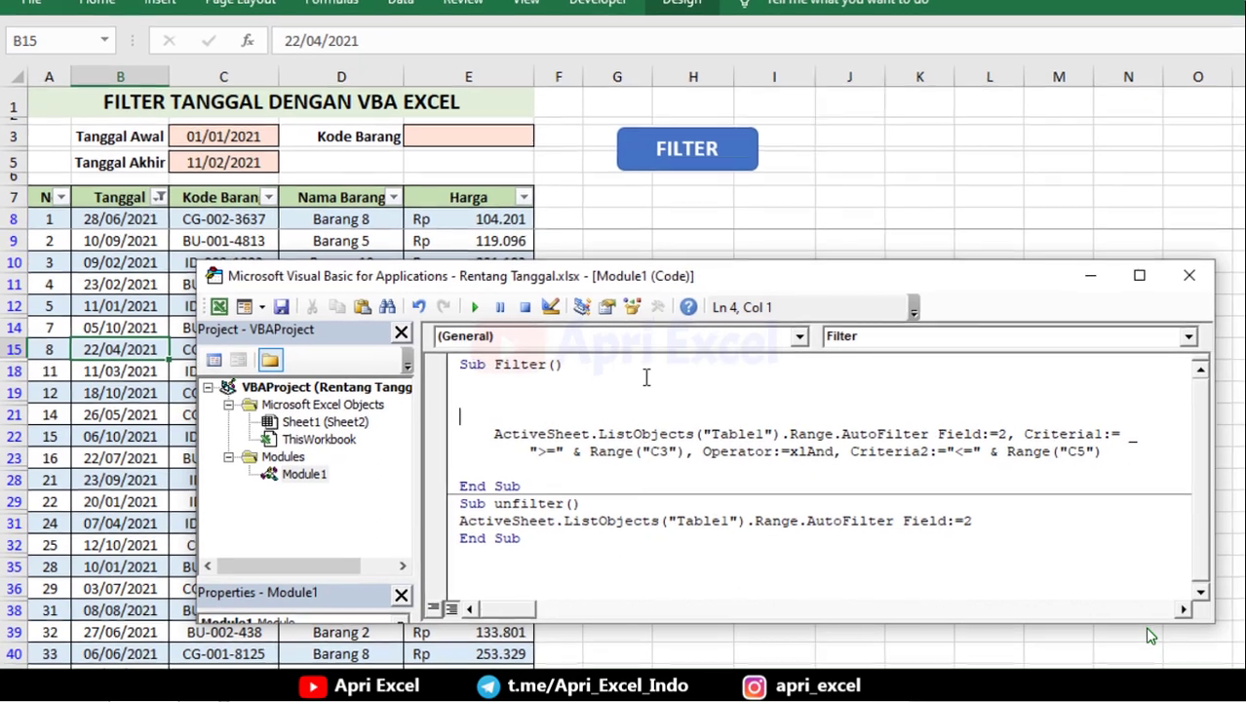
left_click(486, 411)
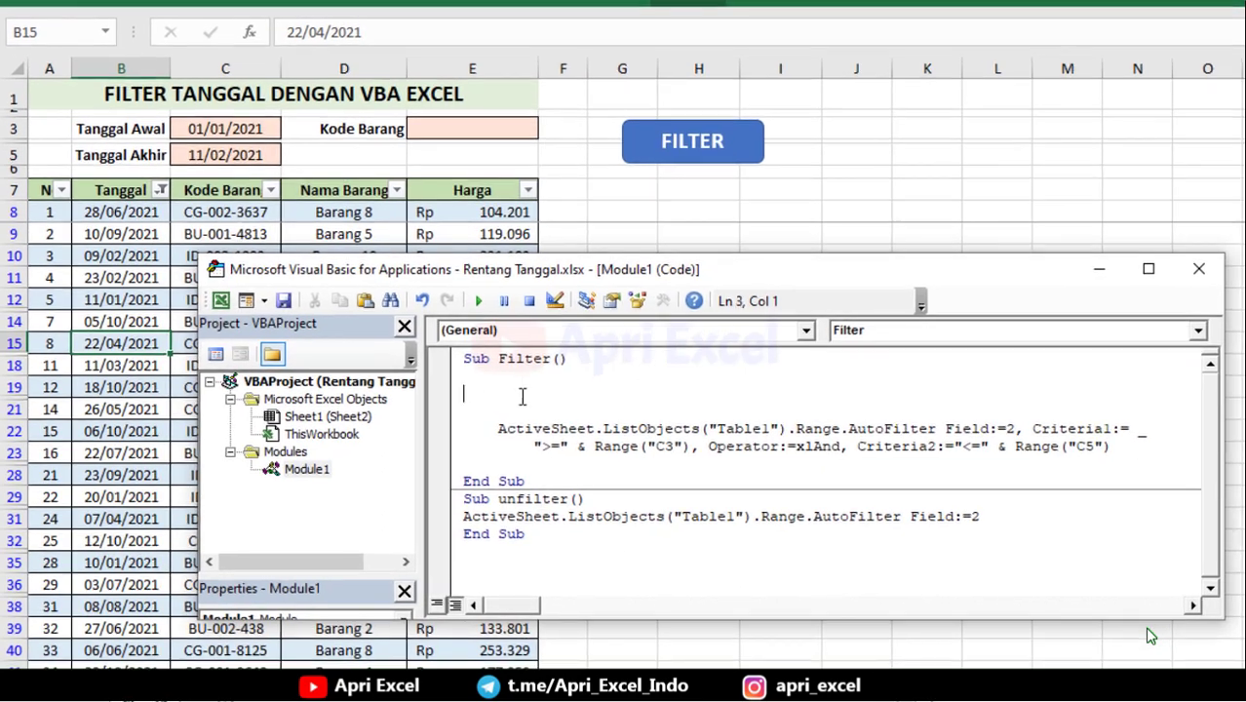
type("a=range(")
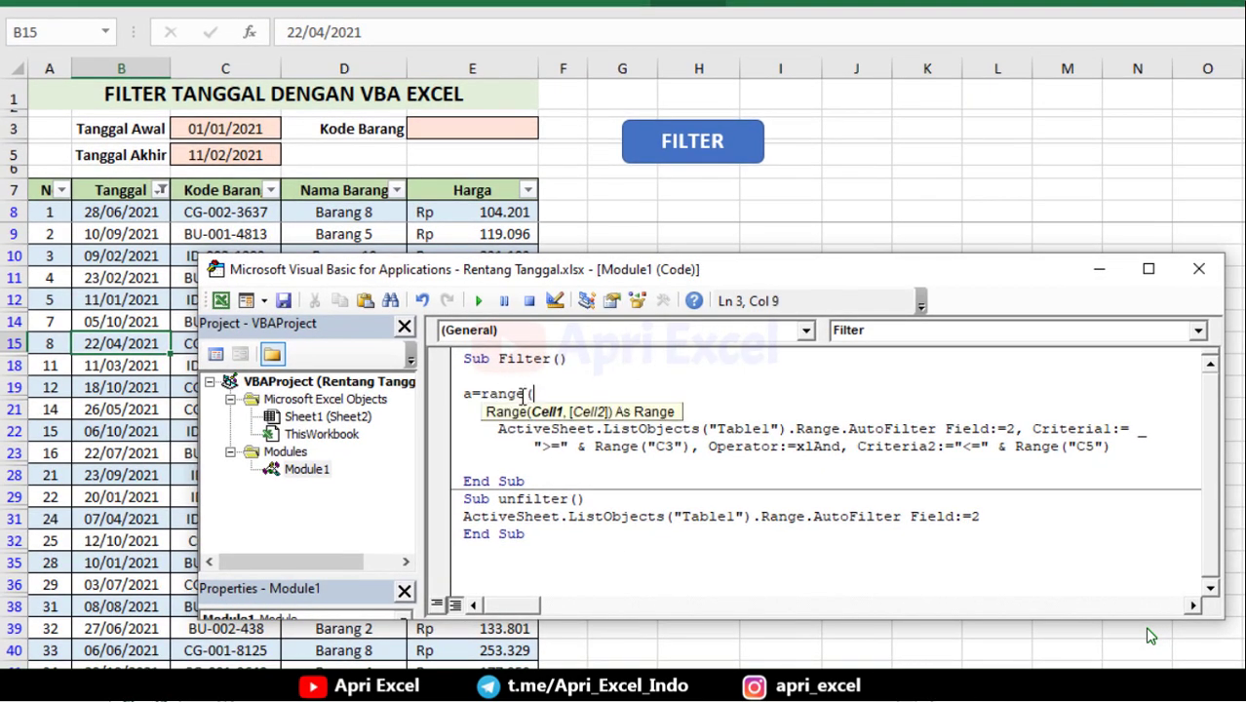
type("\"C3\").")
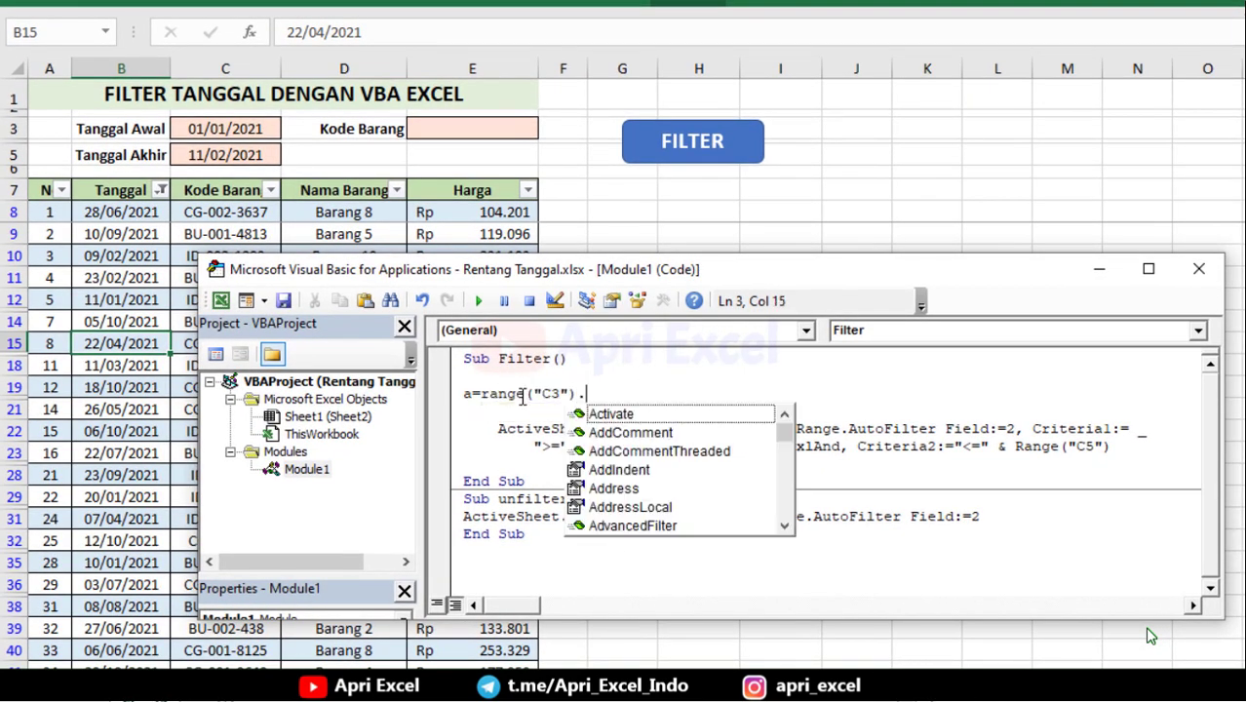
type("Value")
key("Return")
left_click_drag(648, 394, 463, 394)
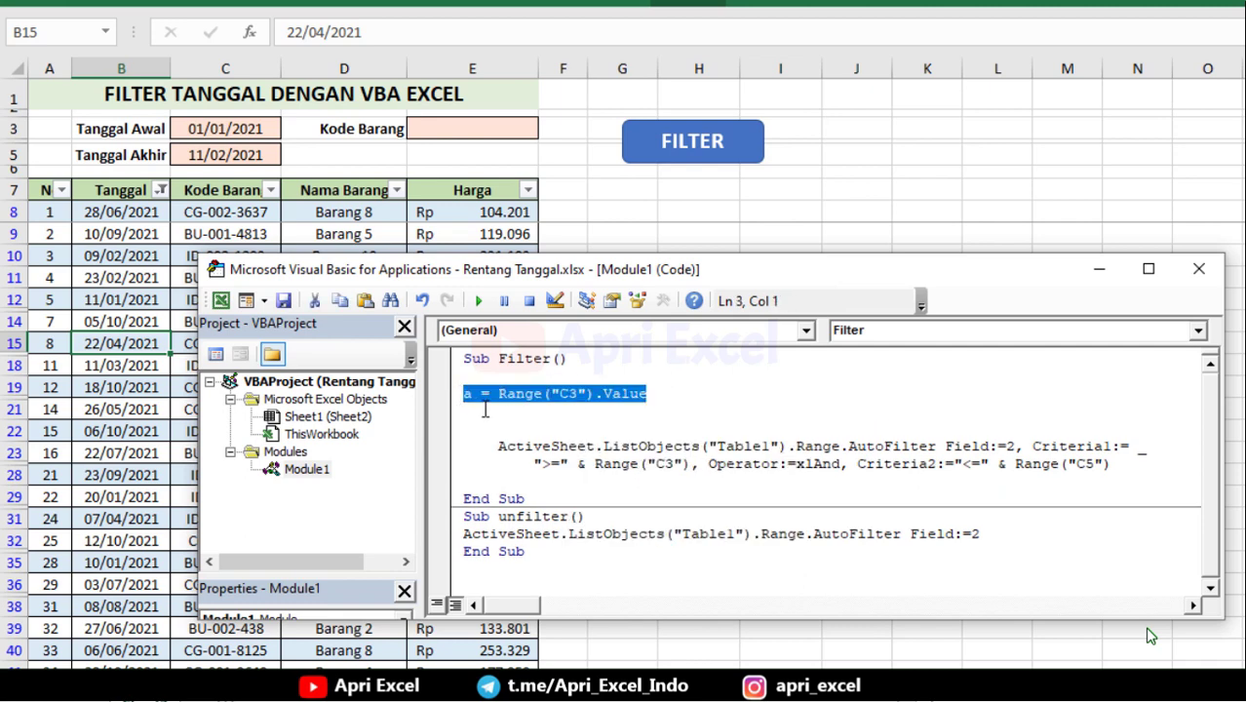
key("ctrl+c")
left_click(464, 410)
key("ctrl+v")
double_click(569, 411)
type("5")
left_click(649, 411)
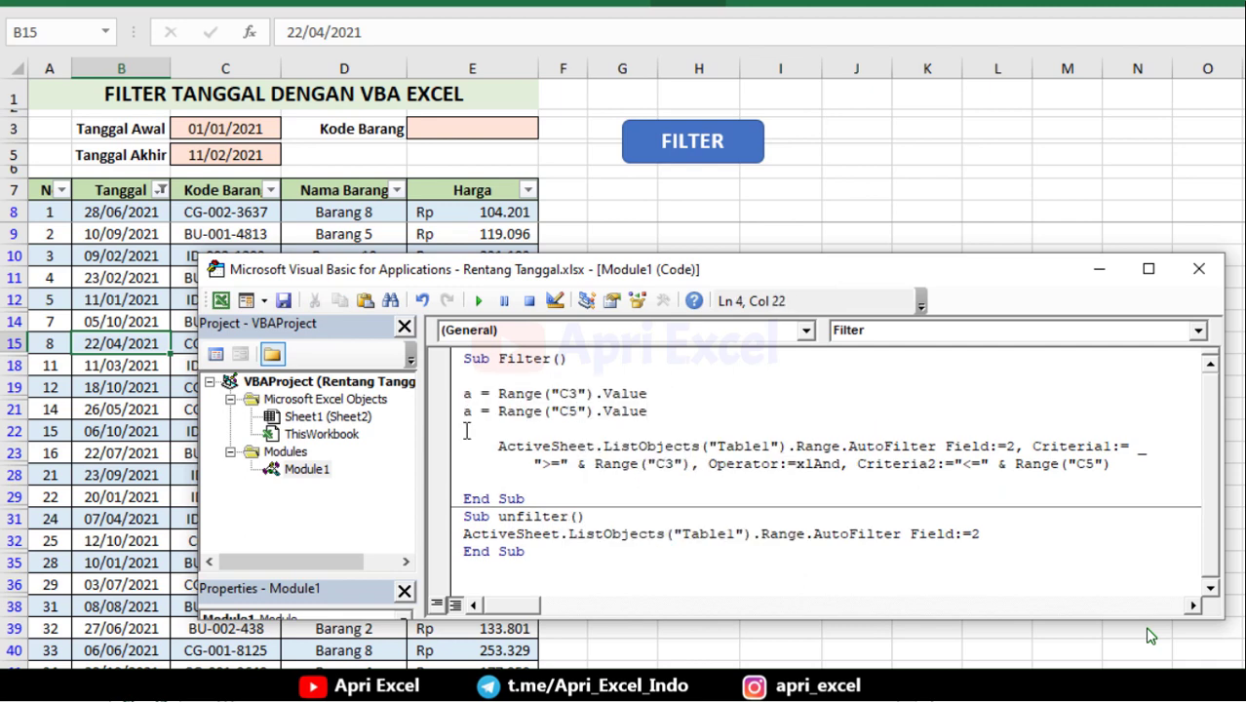
double_click(468, 410)
type("b")
left_click(584, 378)
- Replace the start and end date references in the filter criteria with a and b
left_click_drag(689, 463, 592, 466)
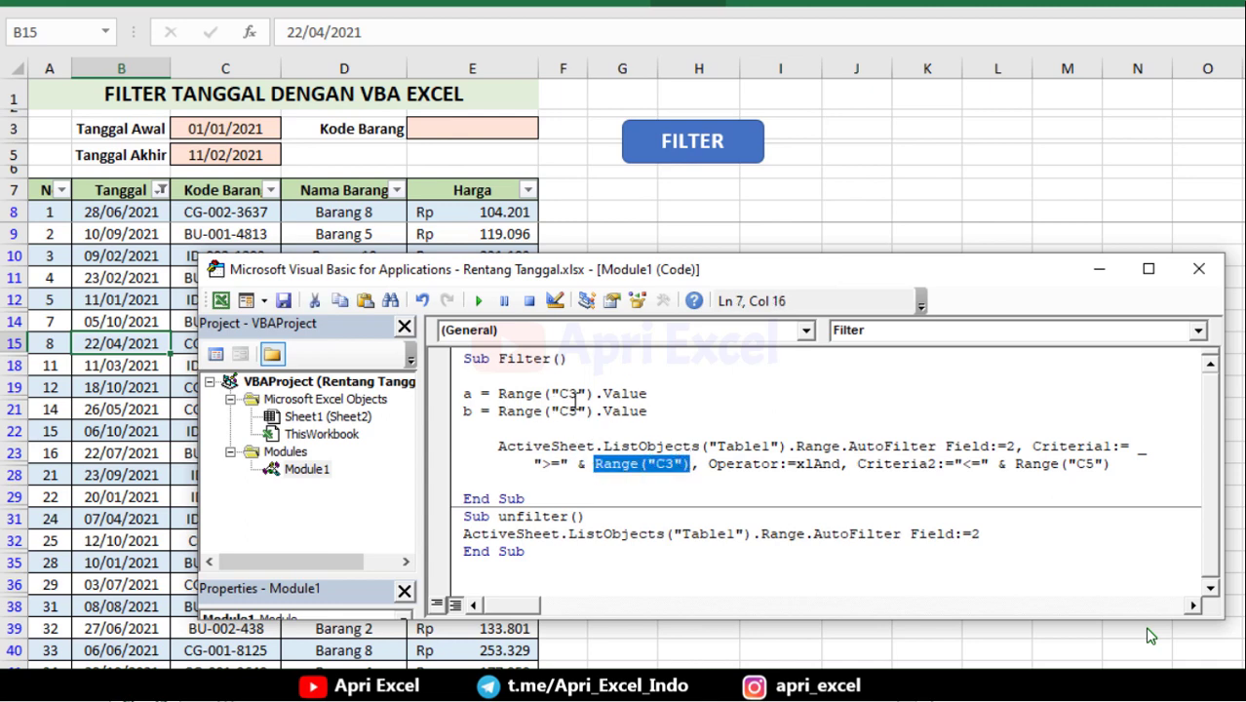
type("a")
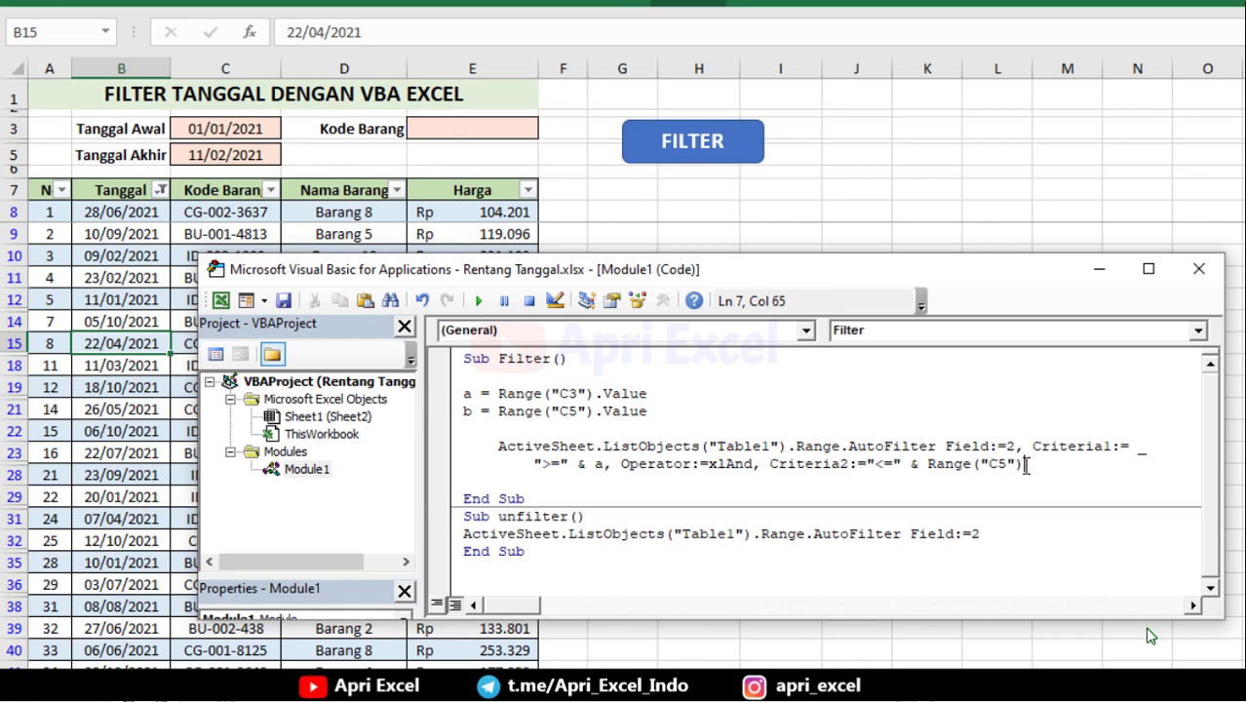
left_click_drag(1027, 465, 926, 466)
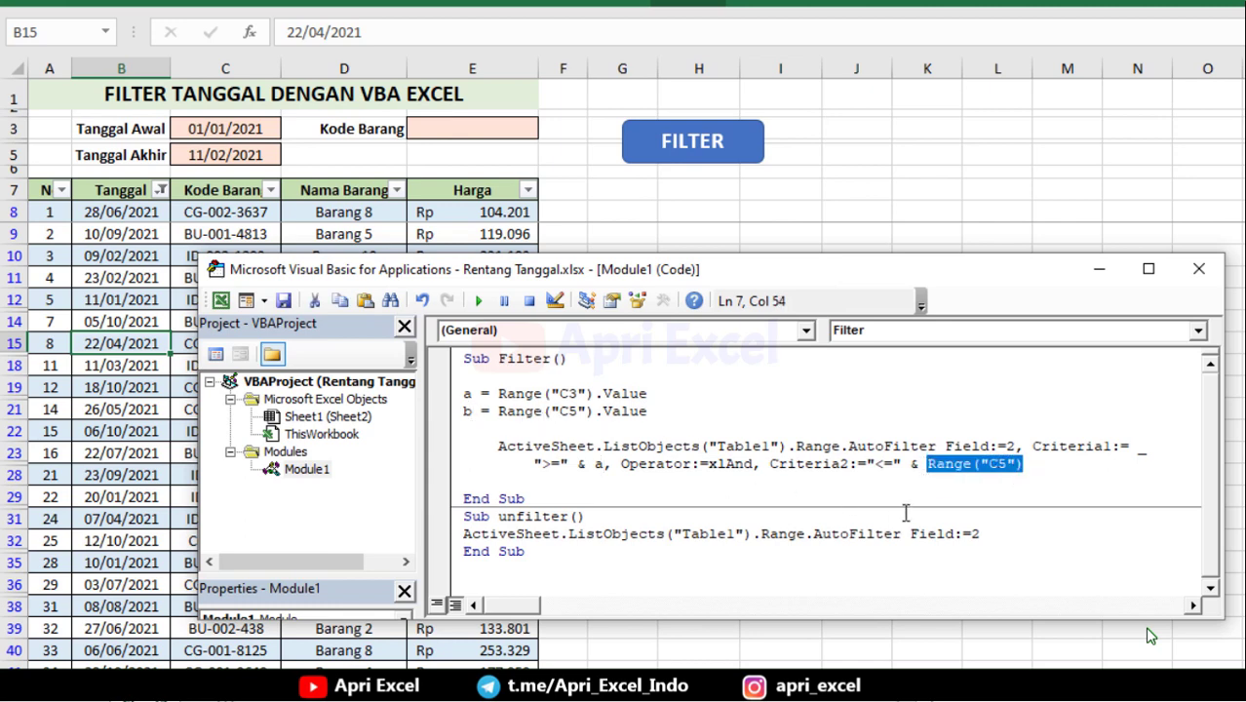
type("b")
- Declare Dim a As Long and Dim b As Long at the top of Filter
left_click(592, 377)
type("dim a as")
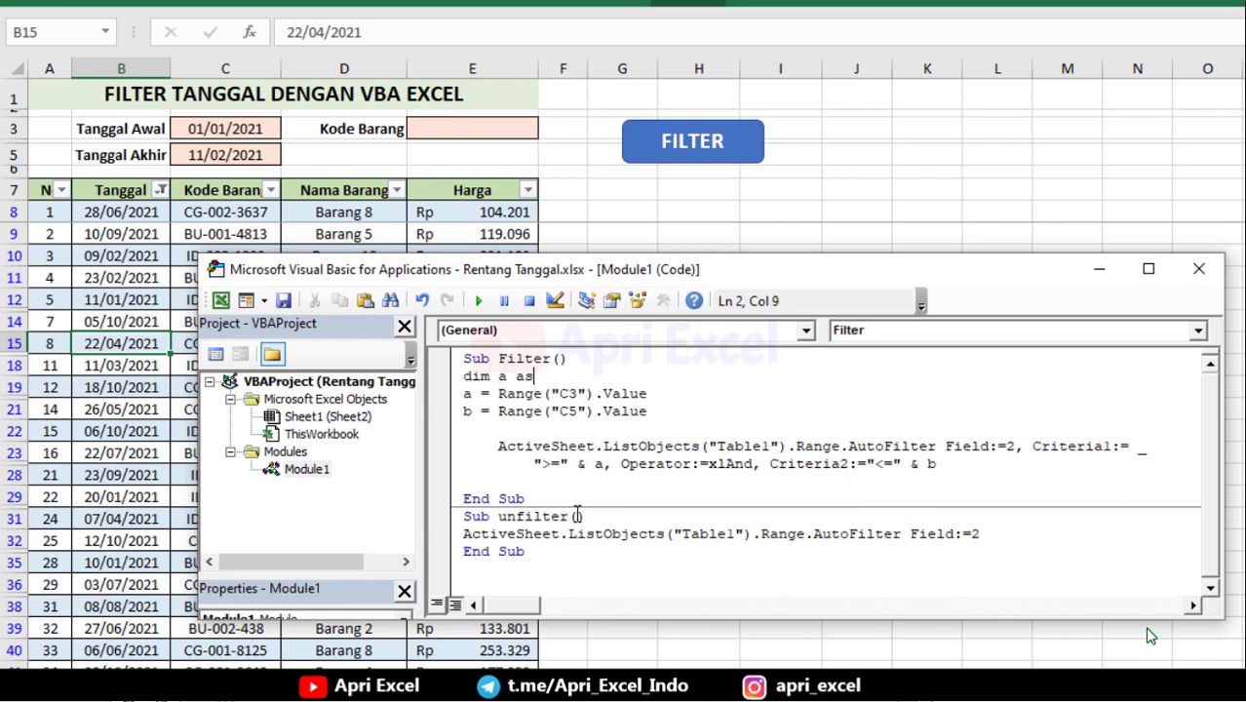
type("long")
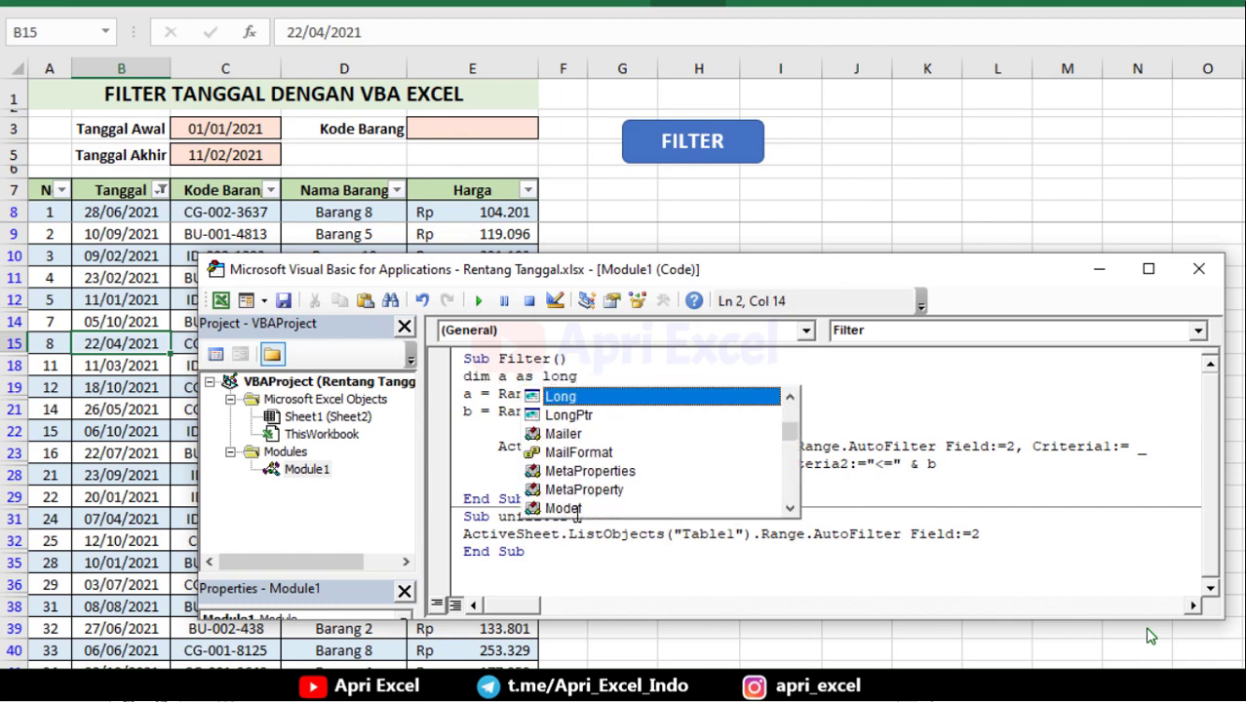
key("Return")
type("dim b")
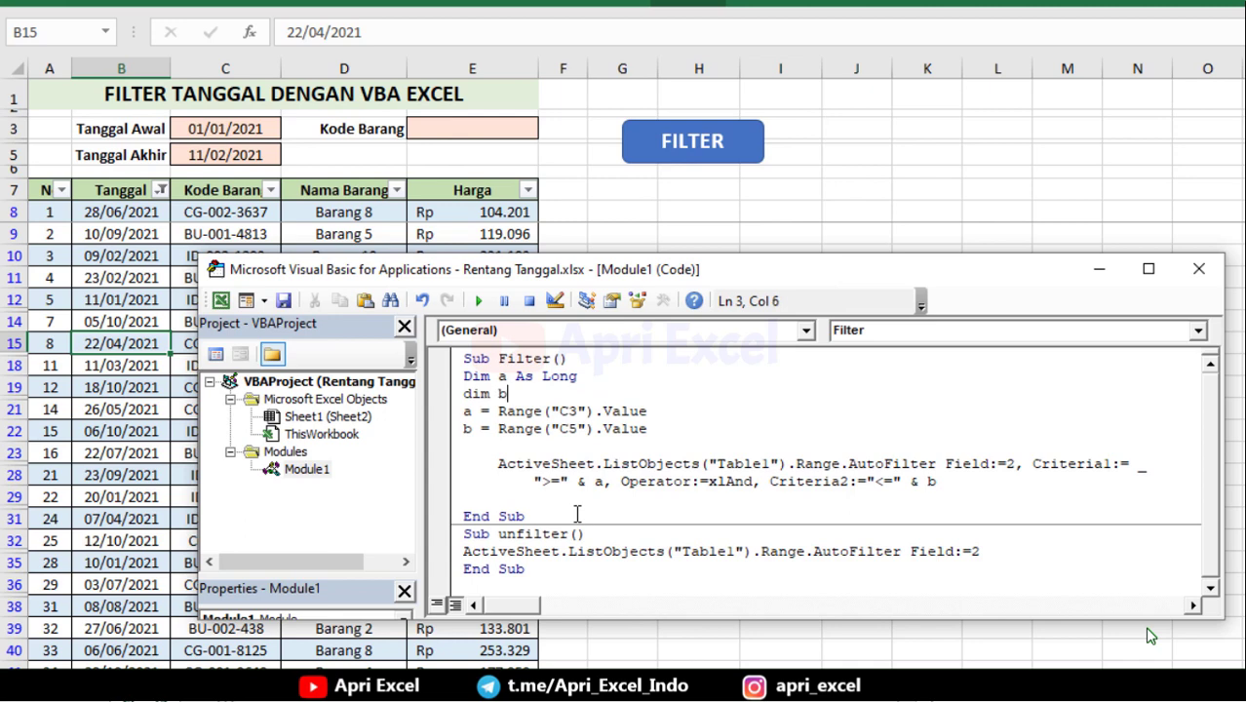
type(" as long")
key("Return")
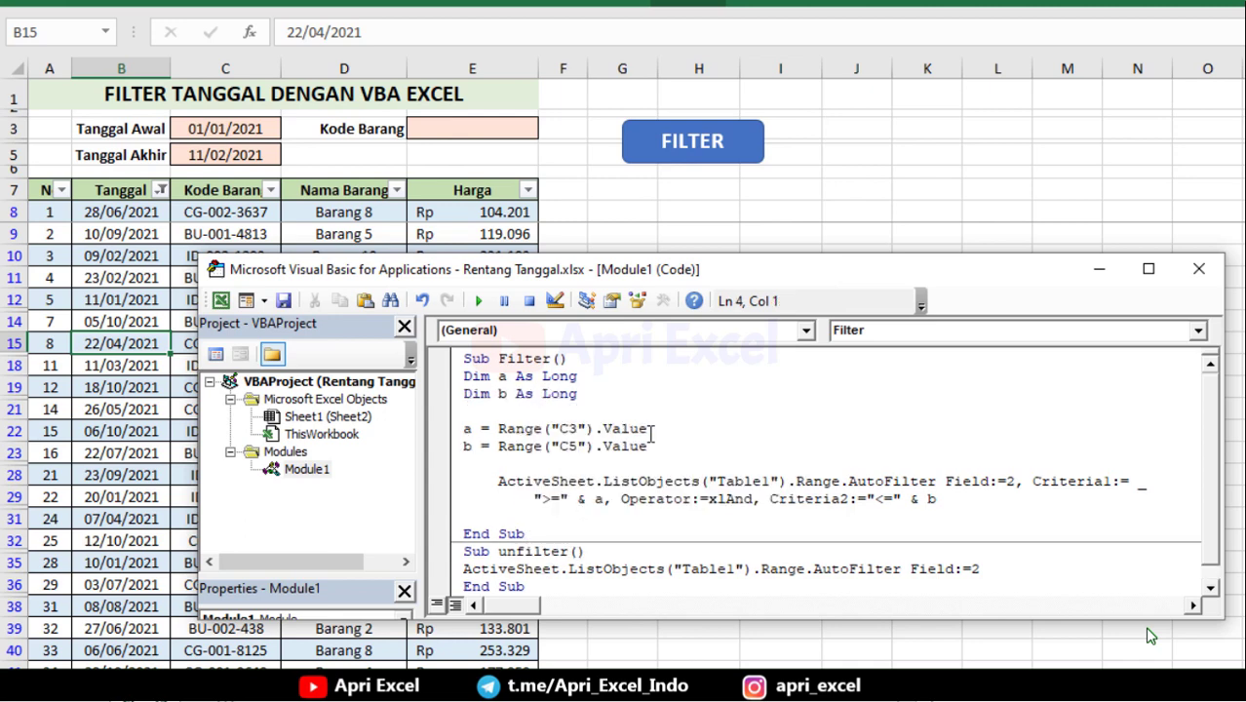
left_click(650, 430)
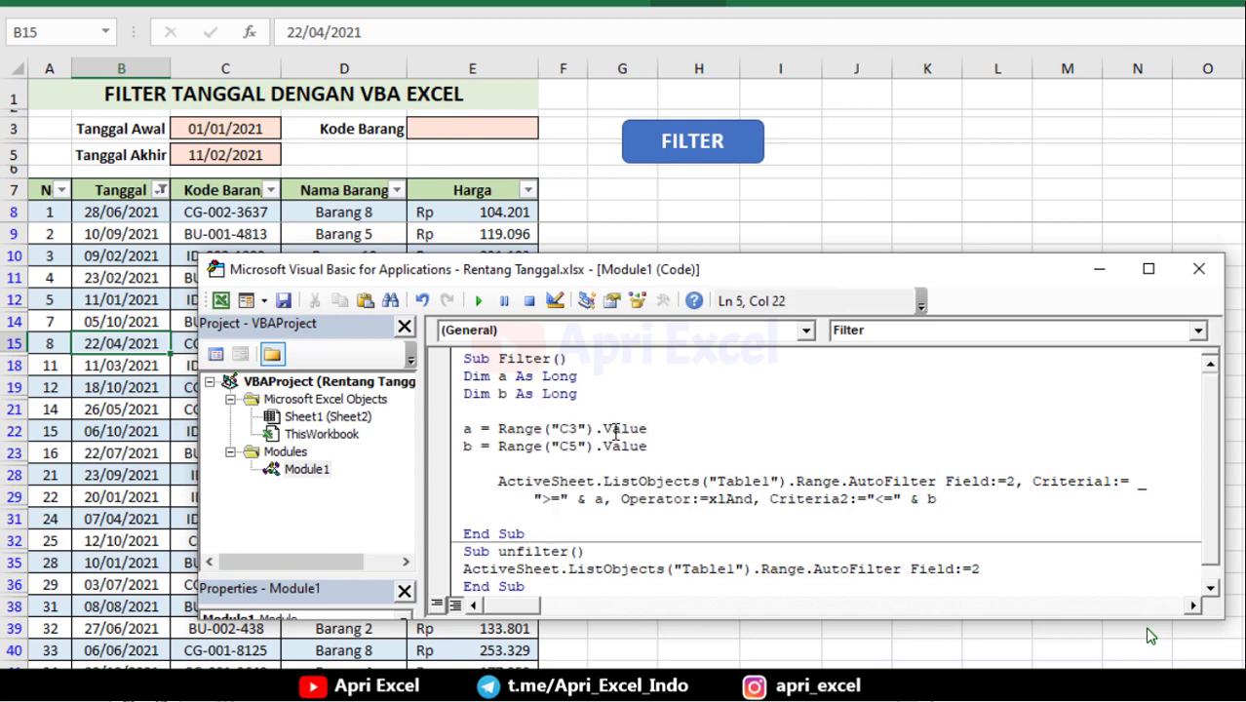
- Re-run the date filter on the worksheet and check the filtered dates
left_click(704, 209)
left_click(692, 143)
left_click_drag(121, 212, 124, 602)
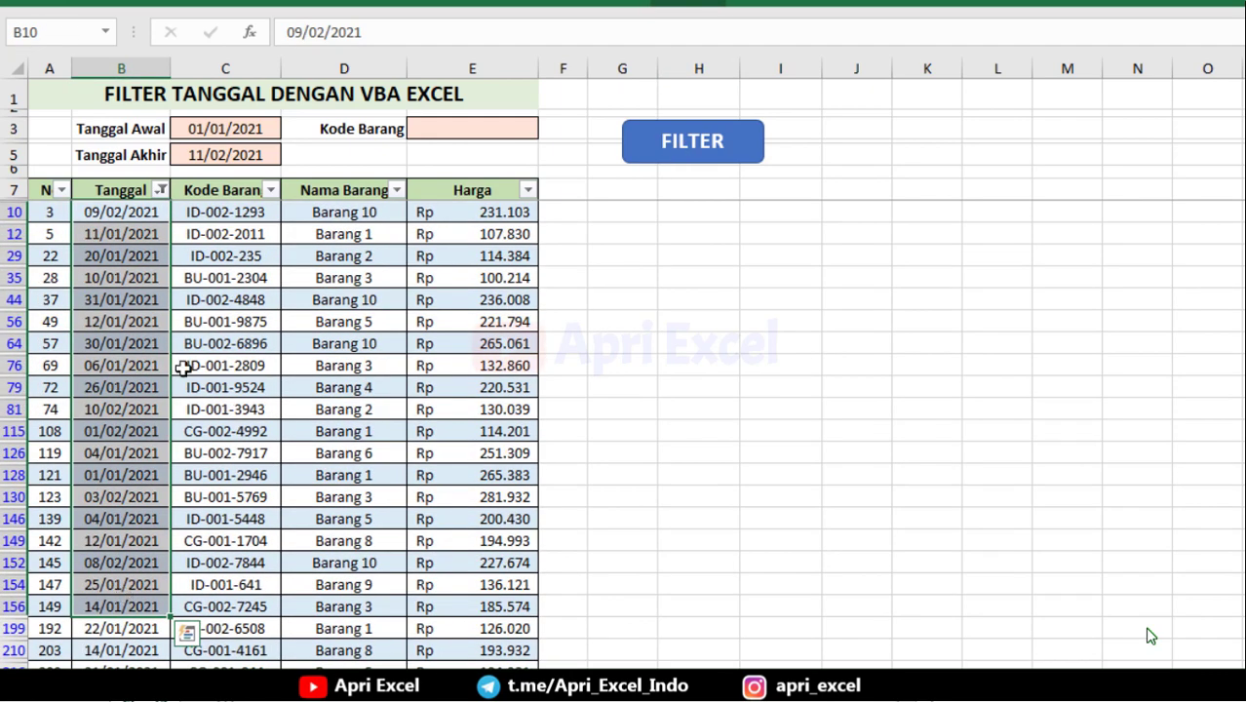
- Change the end date in C5 to 11/05/2021, re-filter, and review the extra rows
double_click(223, 156)
key("Delete")
type("5")
left_click(282, 324)
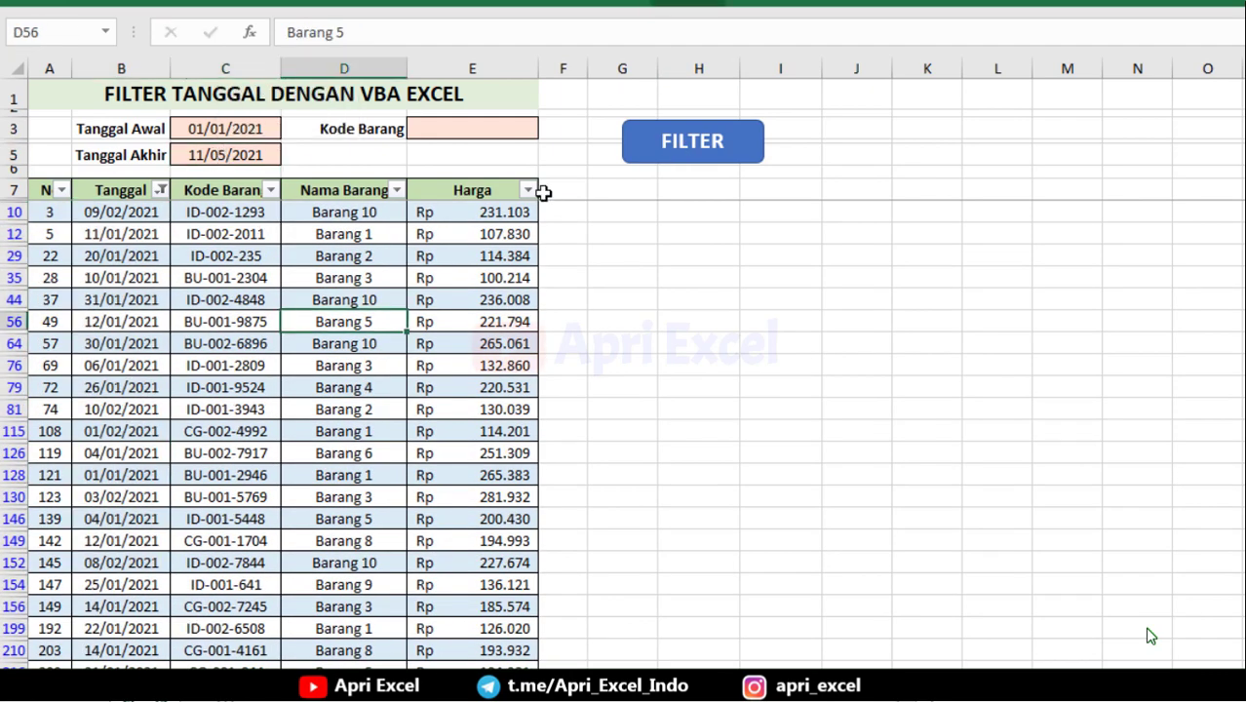
left_click(660, 147)
scroll(292, 390, "down", 20)
scroll(292, 390, "up", 10)
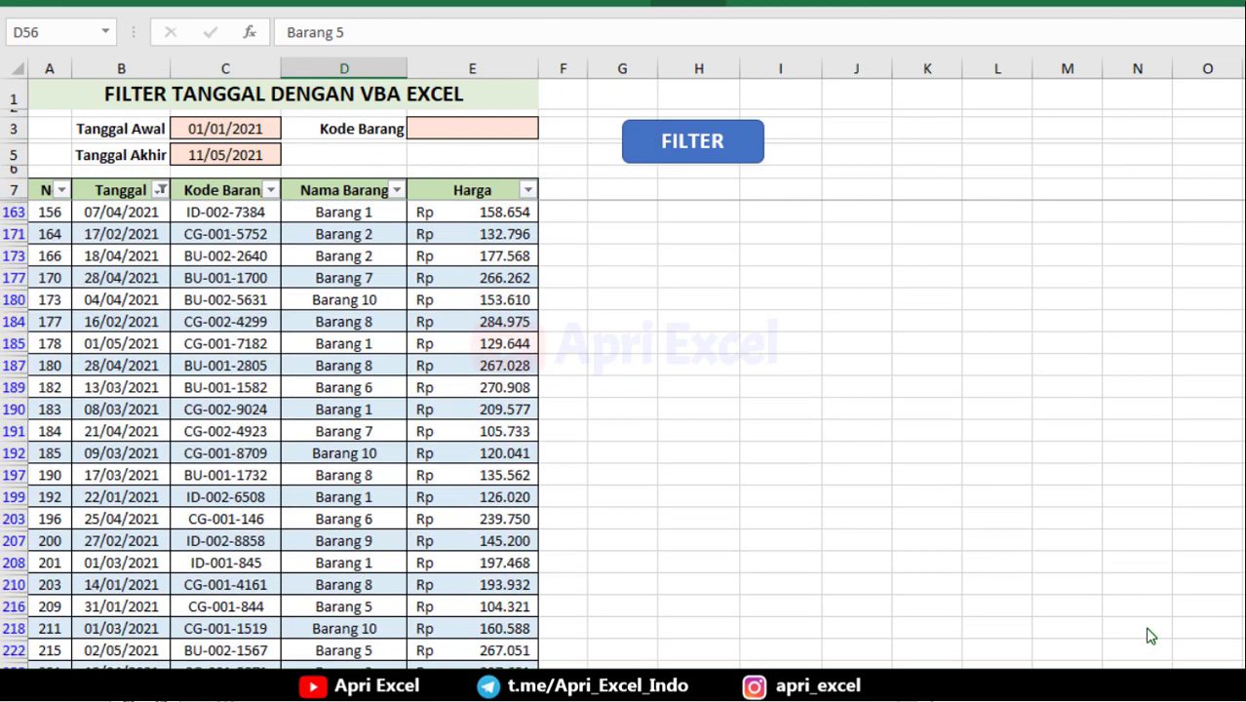
scroll(278, 234, "up", 20)
left_click(151, 277)
key("alt+F11")
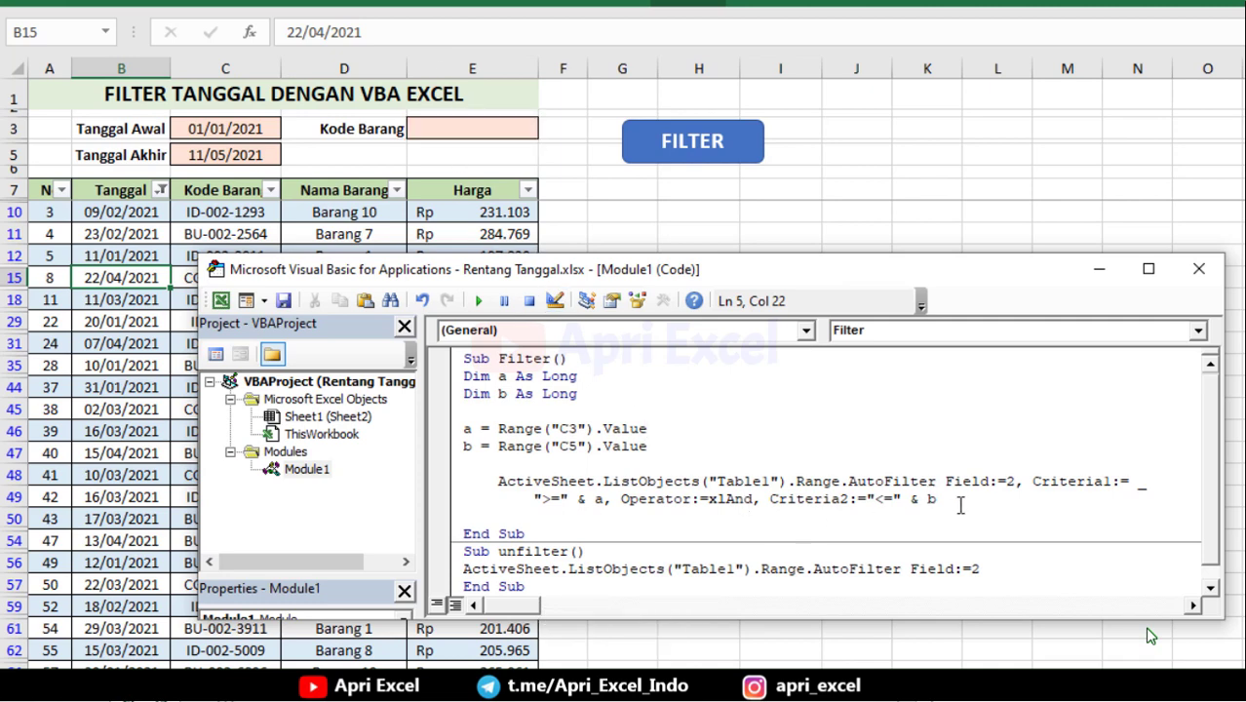
- Duplicate the AutoFilter statement below itself and change the copy's field from 2 to 3
left_click_drag(603, 500, 452, 497)
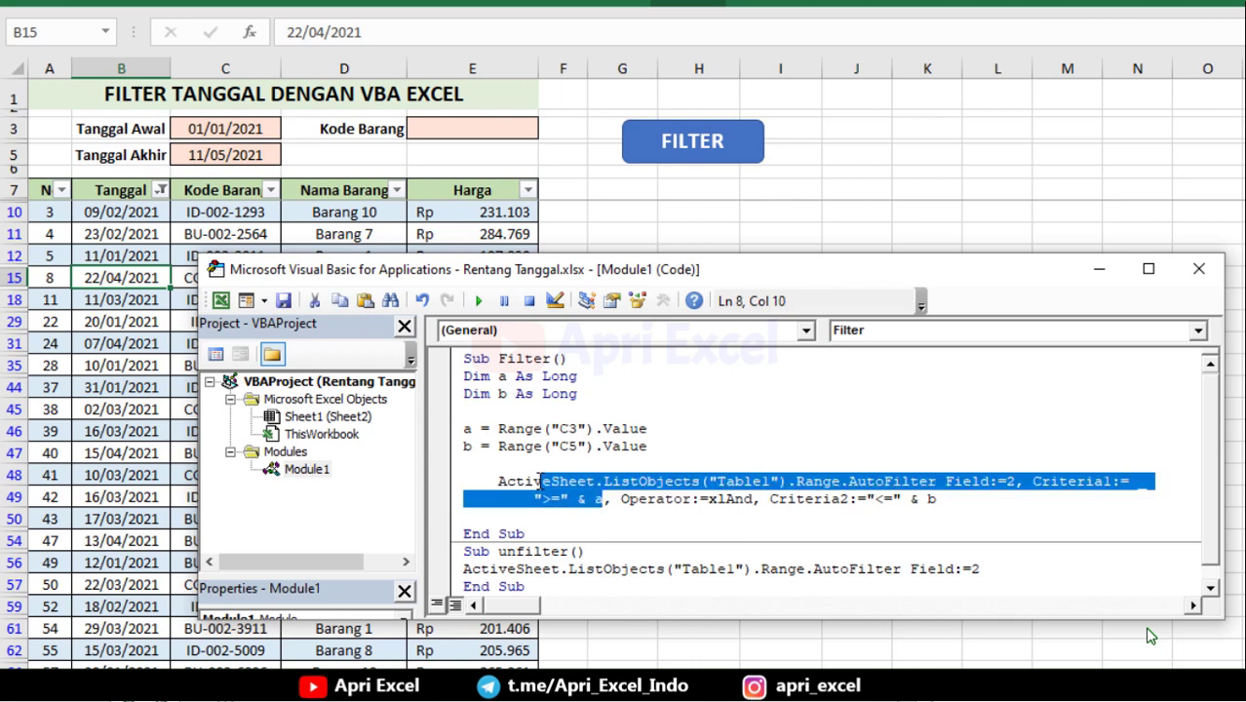
key("ctrl+c")
left_click(945, 508)
key("ctrl+v")
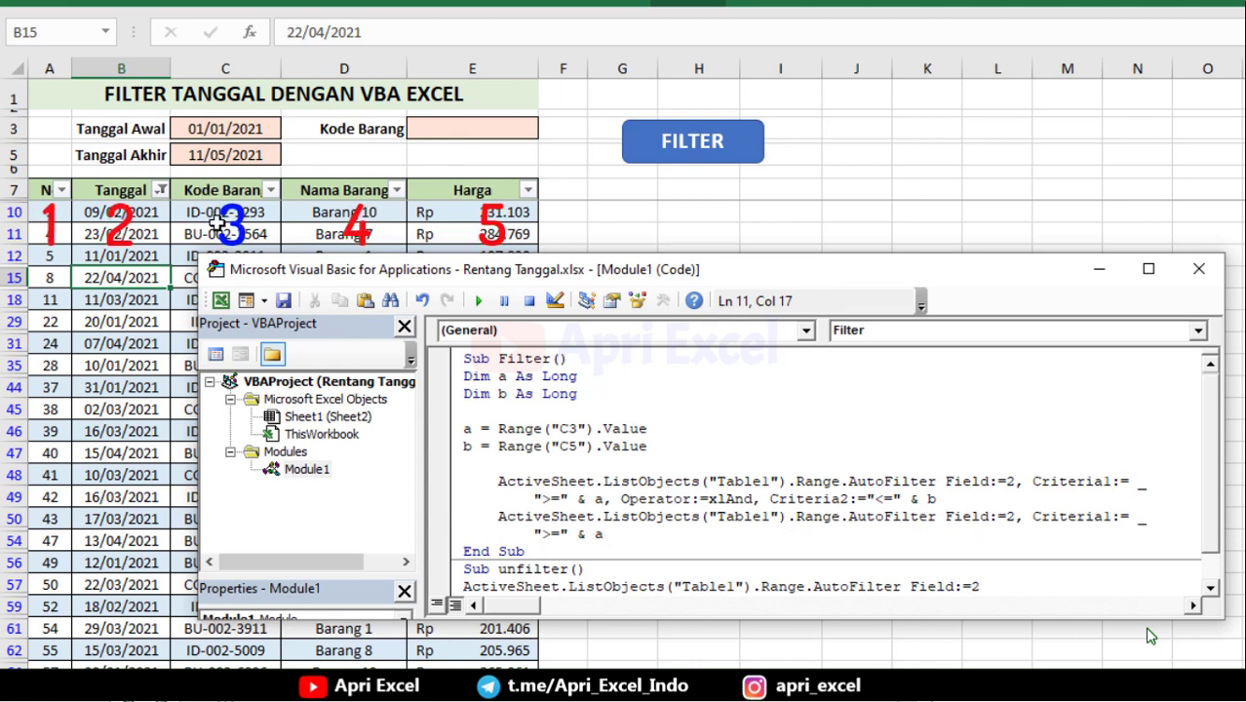
double_click(1015, 520)
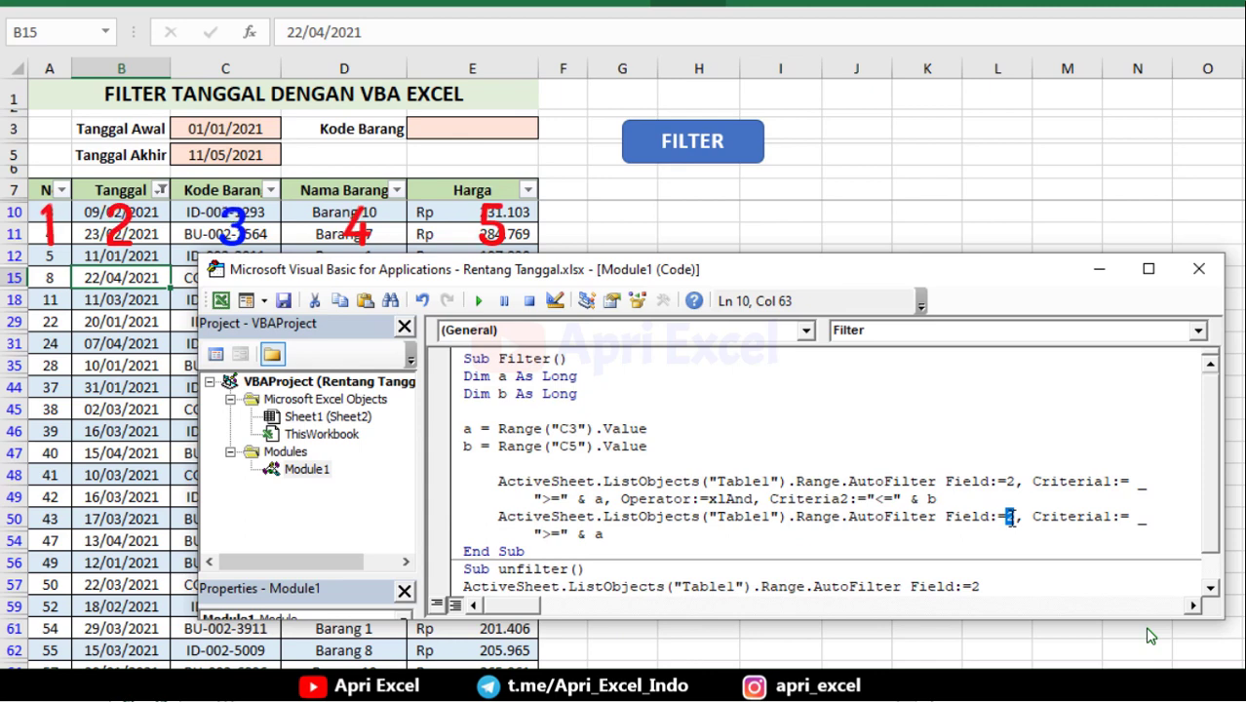
type("3")
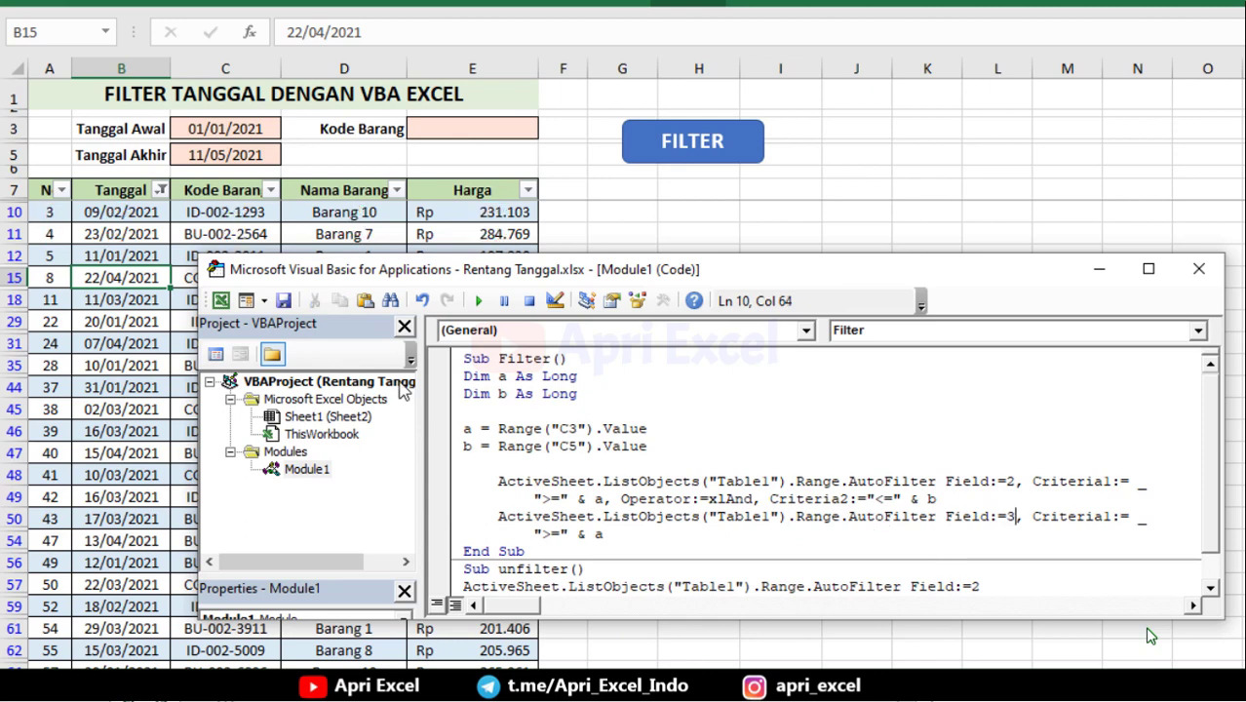
- Add the line c = Range("E3") after the end-date assignment
left_click(655, 448)
key("Return")
type("c = ")
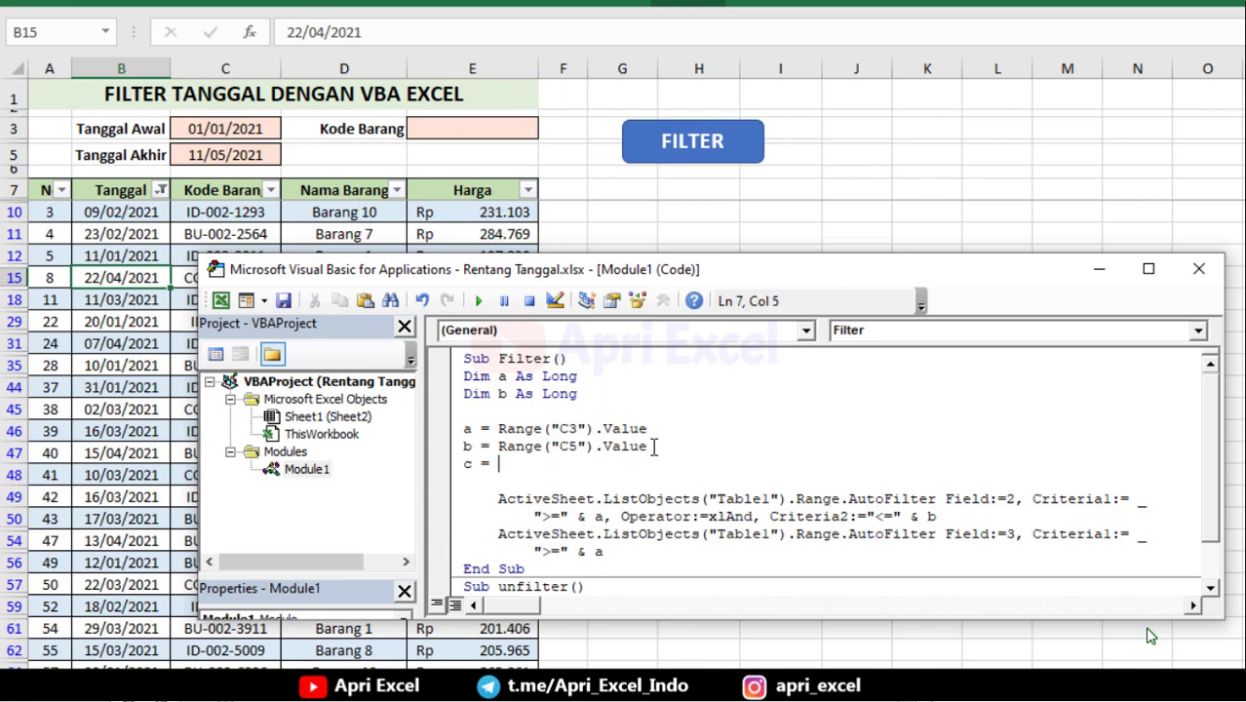
type("range(\"E3\")")
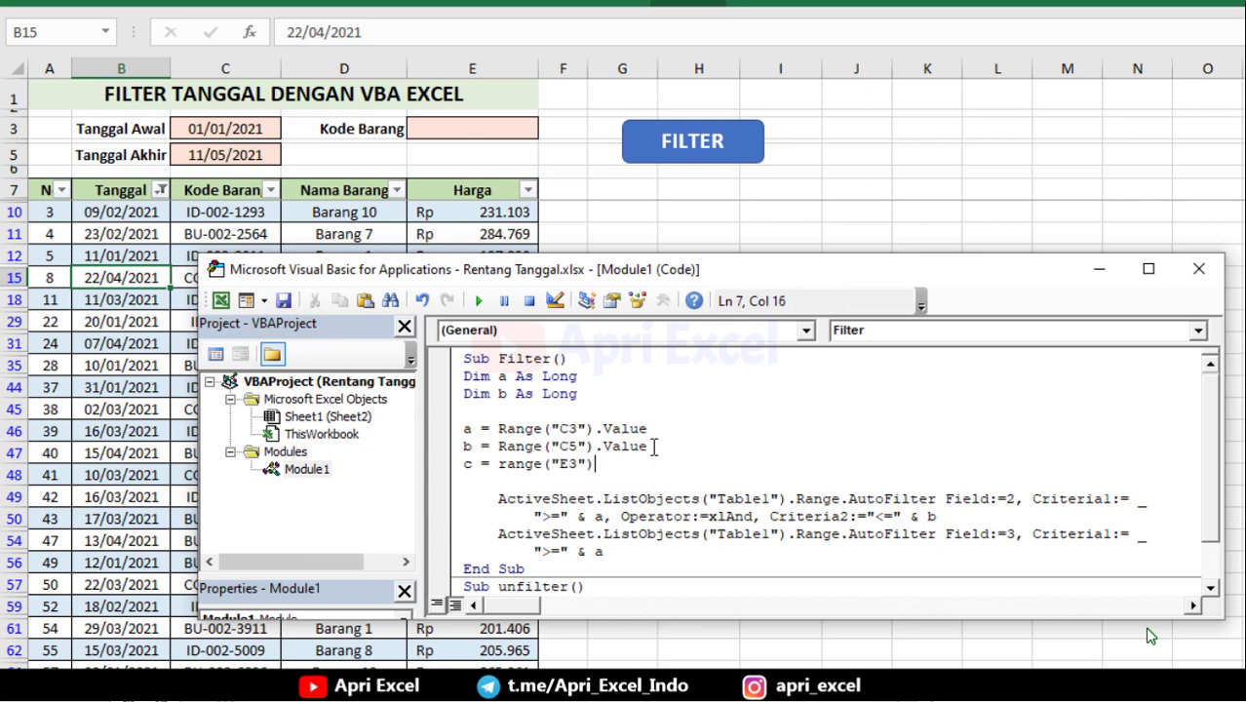
left_click(567, 499)
- Set the second filter's Criteria1 to "*" & c & "*", fixing the compile error, and close the editor
left_click_drag(628, 551, 535, 553)
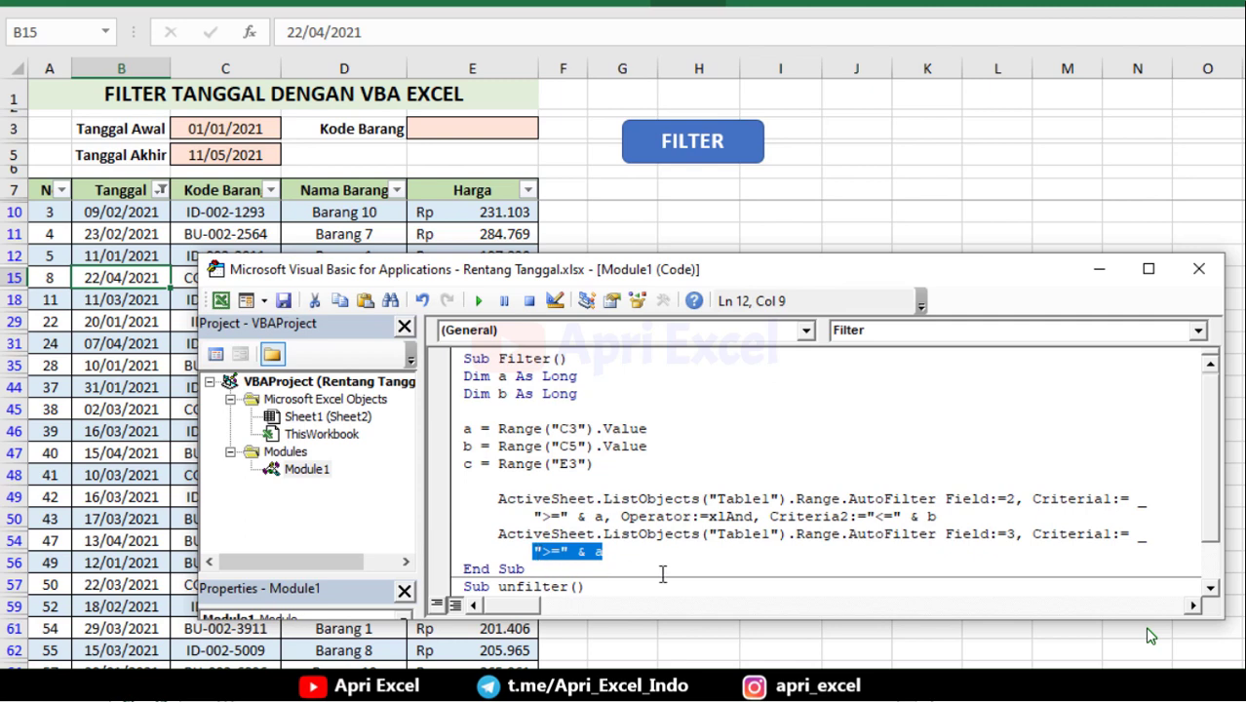
type("c")
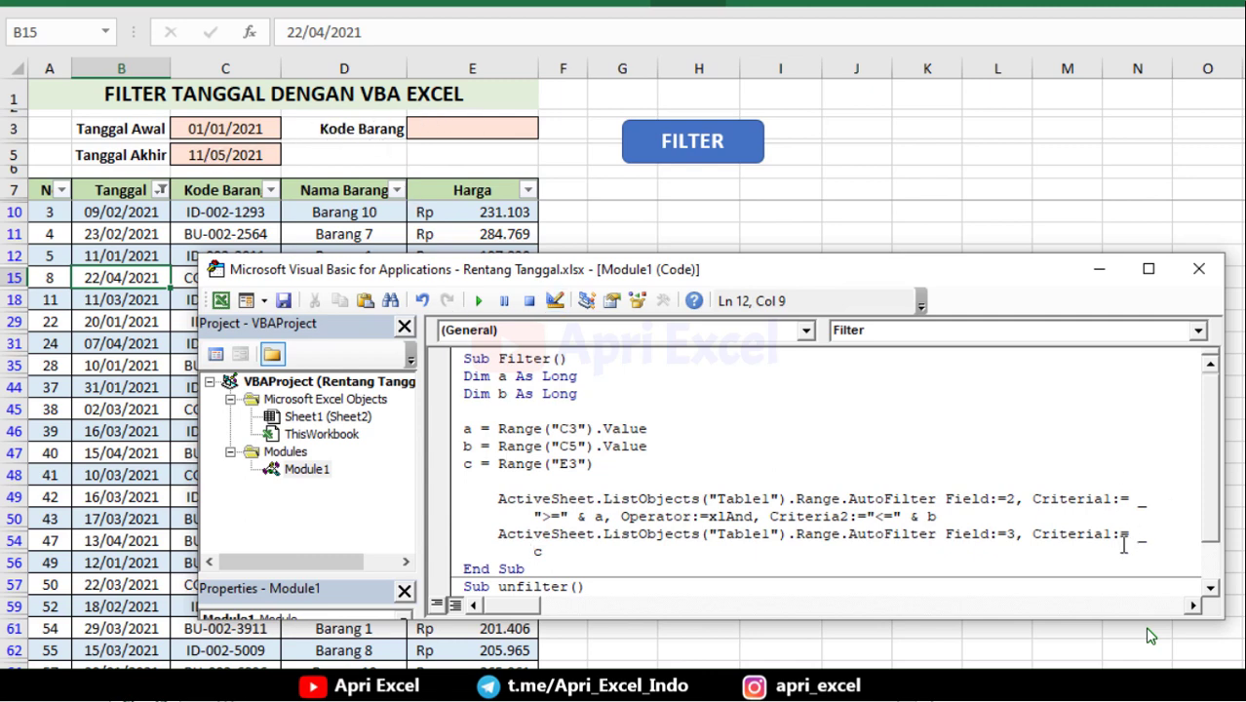
left_click_drag(928, 281, 768, 296)
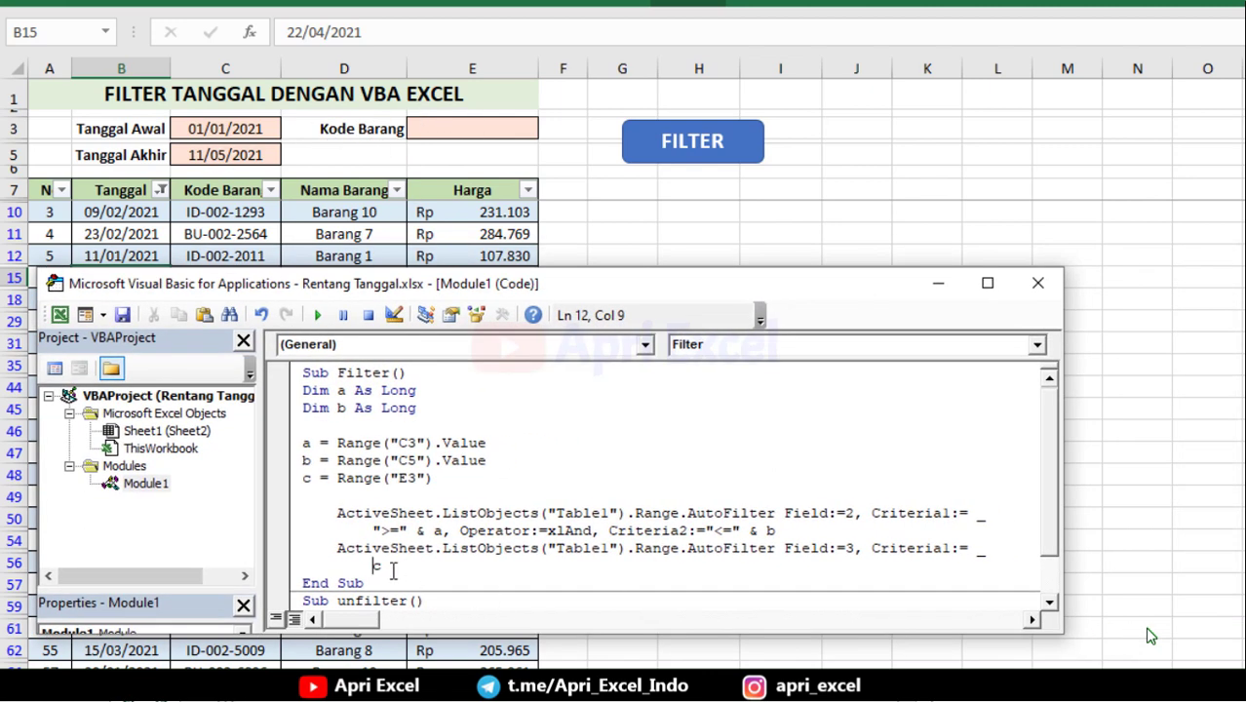
key("BackSpace")
key("BackSpace")
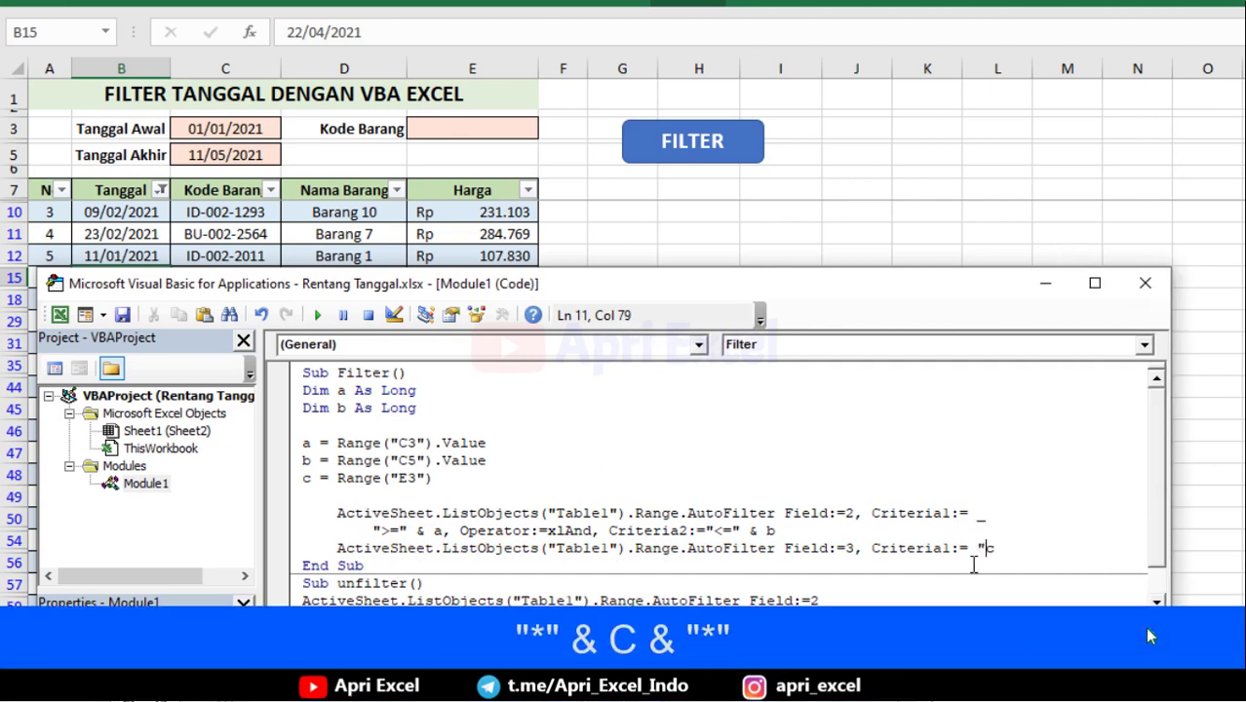
type("*\"&c&\"*\"")
left_click(1057, 548)
left_click(1026, 499)
left_click(751, 443)
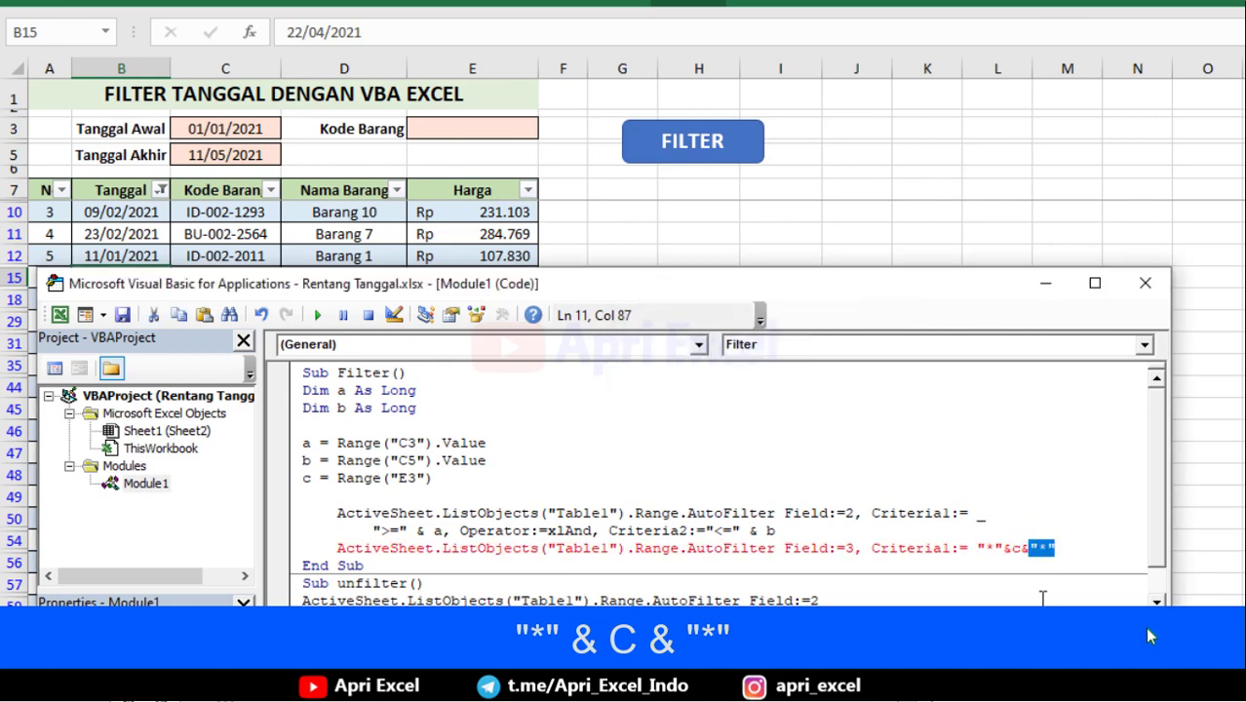
left_click(1013, 548)
left_click(1032, 548)
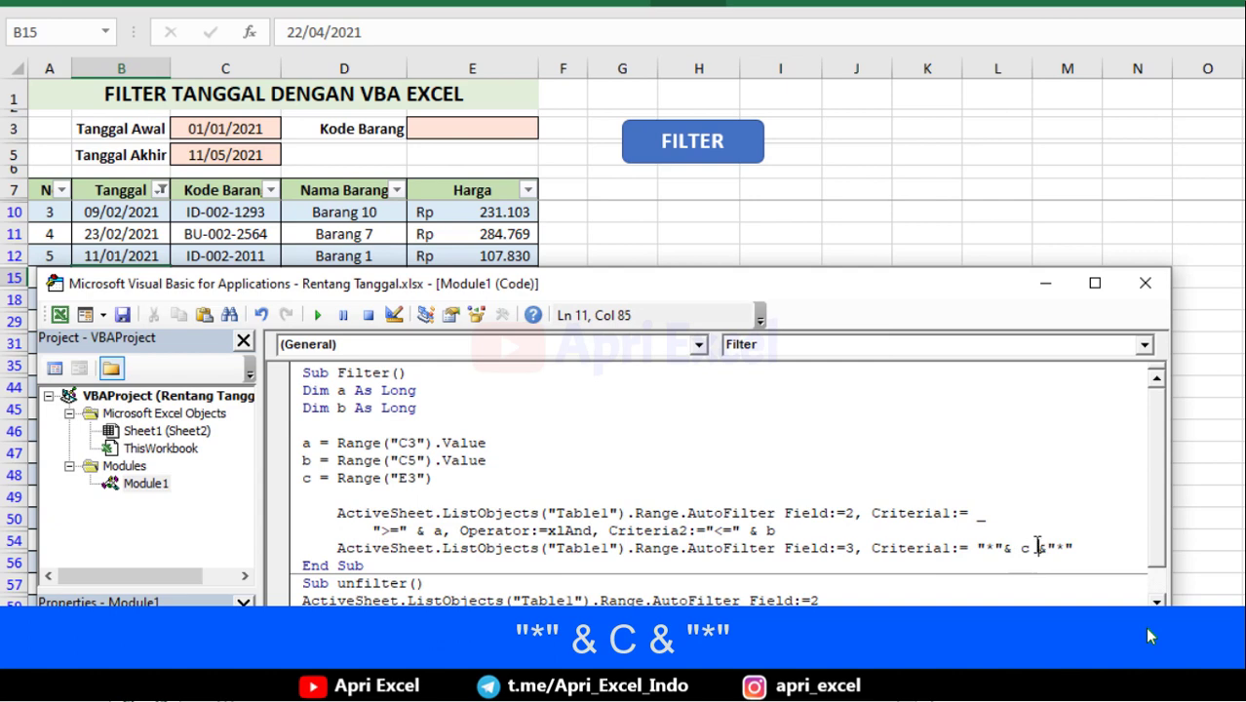
left_click(1012, 548)
left_click(1015, 511)
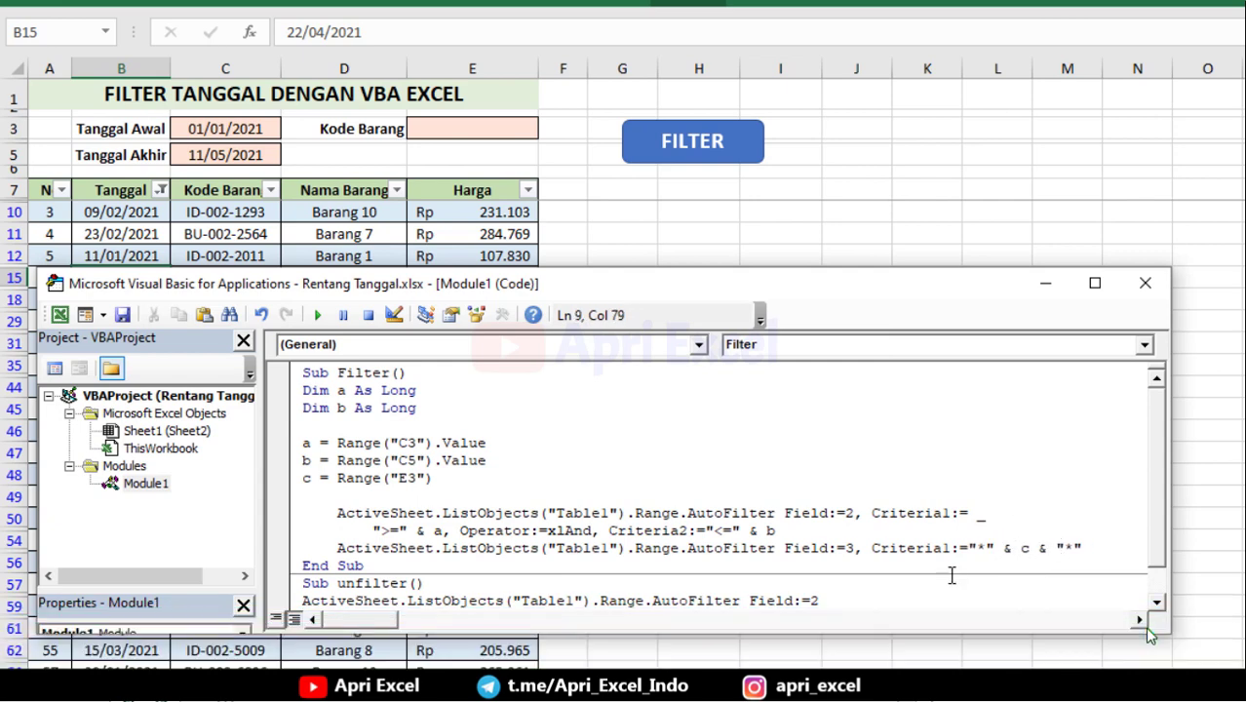
left_click(1145, 282)
- Enter id as the item code in E3 and filter the table
type("id")
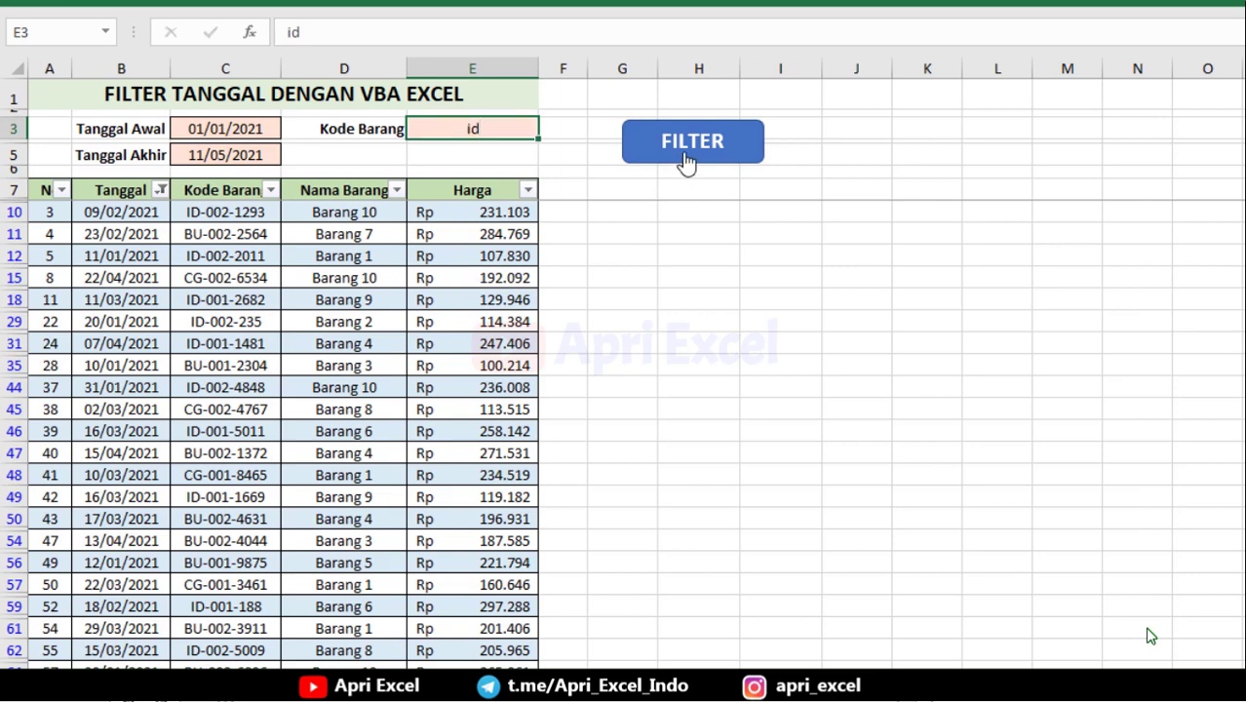
left_click(683, 158)
scroll(217, 585, "down", 3)
scroll(222, 634, "down", 2)
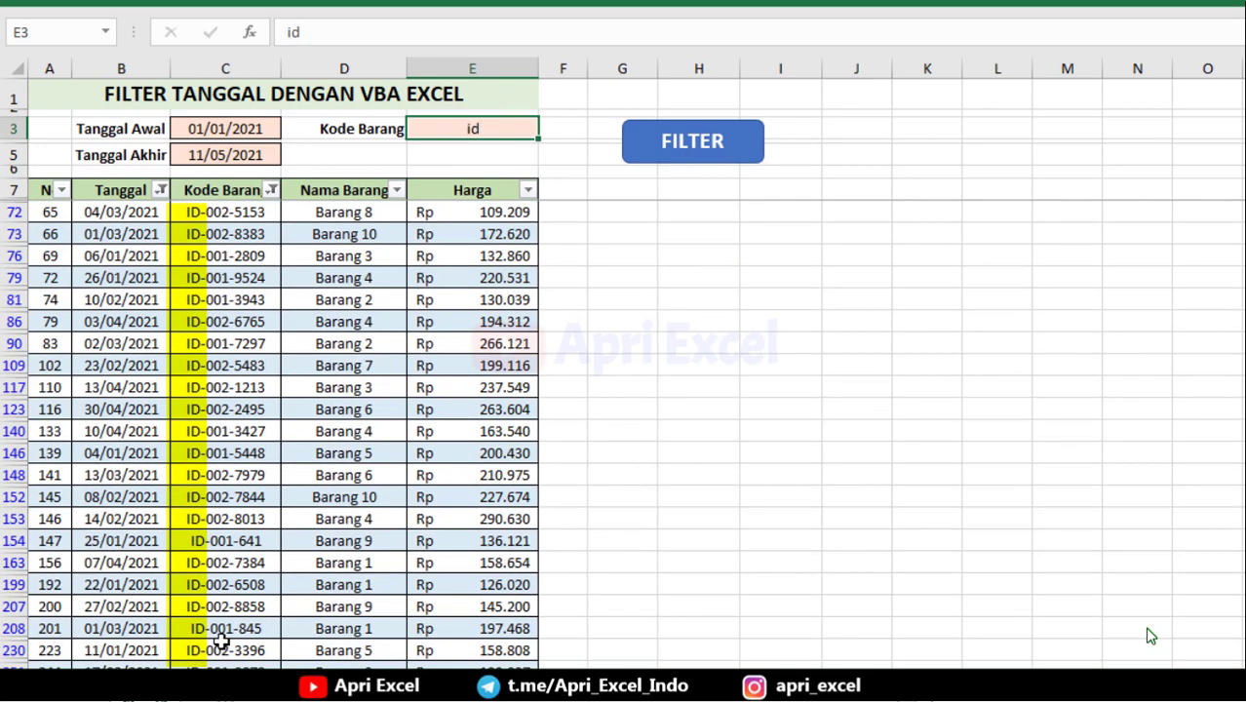
scroll(226, 585, "up", 5)
- Change the item code to id-002 and re-filter to show only ID-002 rows
type("id-00")
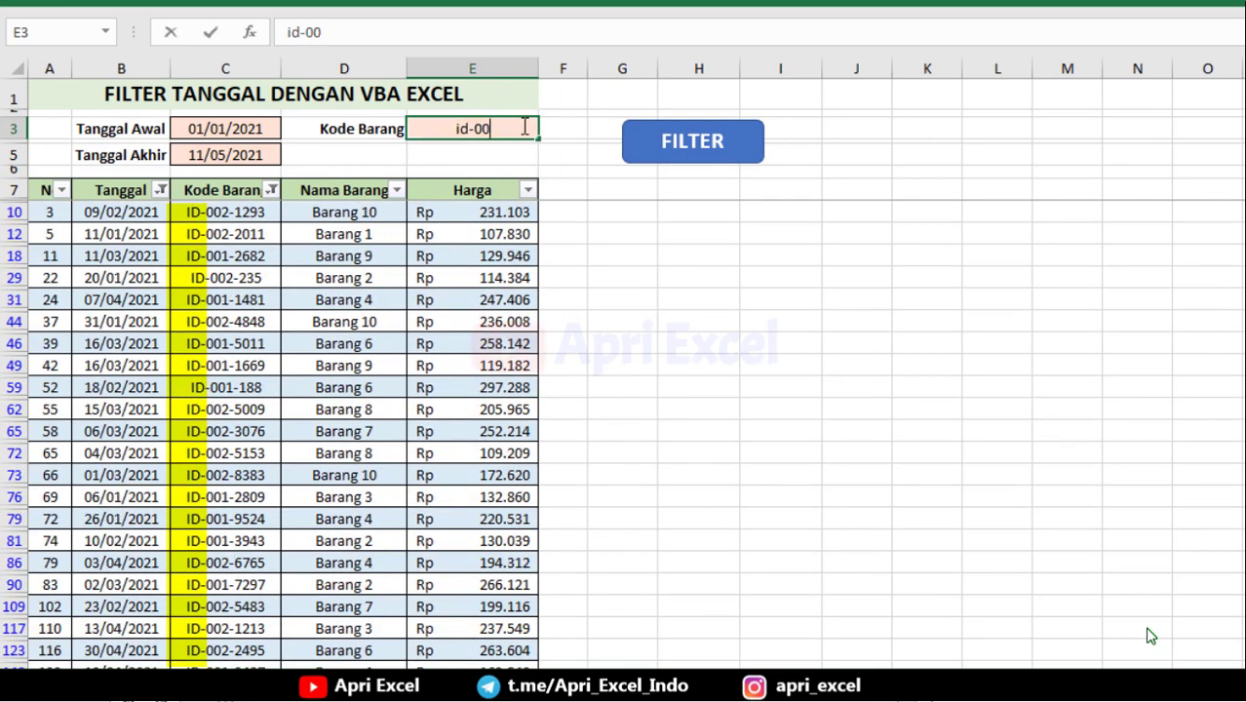
type("2")
left_click(621, 319)
left_click(683, 141)
scroll(215, 434, "down", 3)
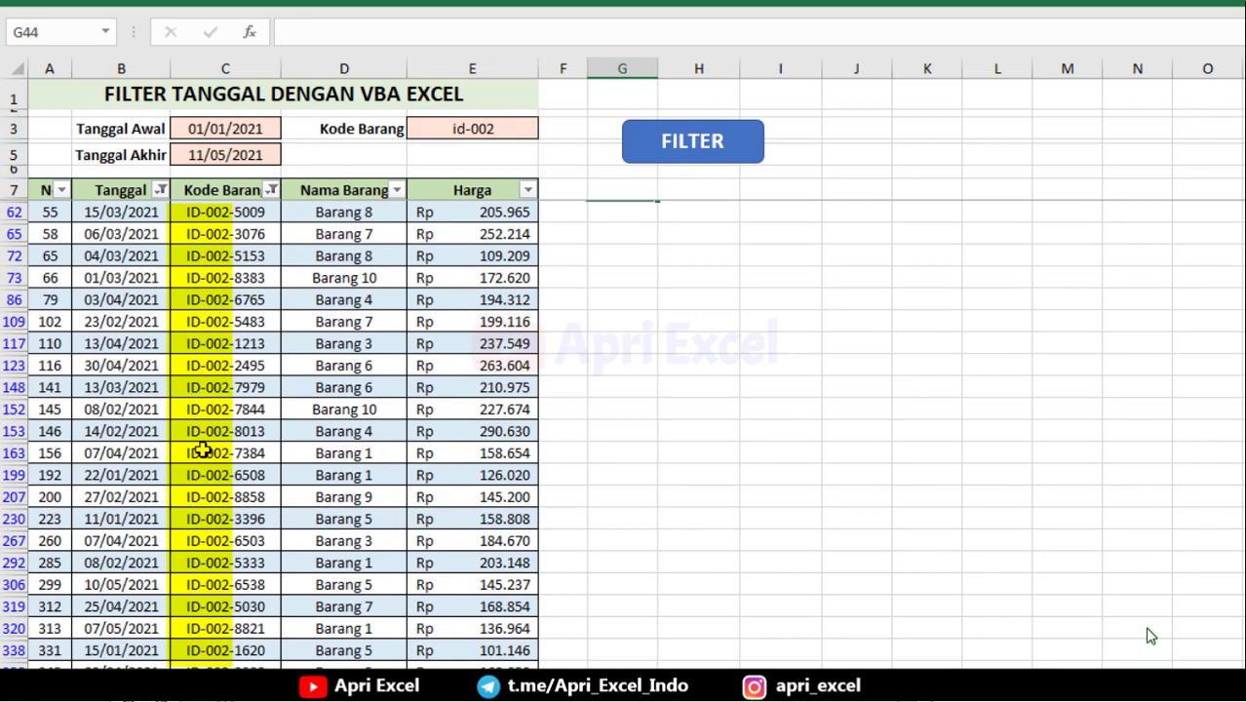
scroll(209, 473, "down", 1)
scroll(209, 473, "up", 5)
left_click(343, 255)
left_click(151, 5)
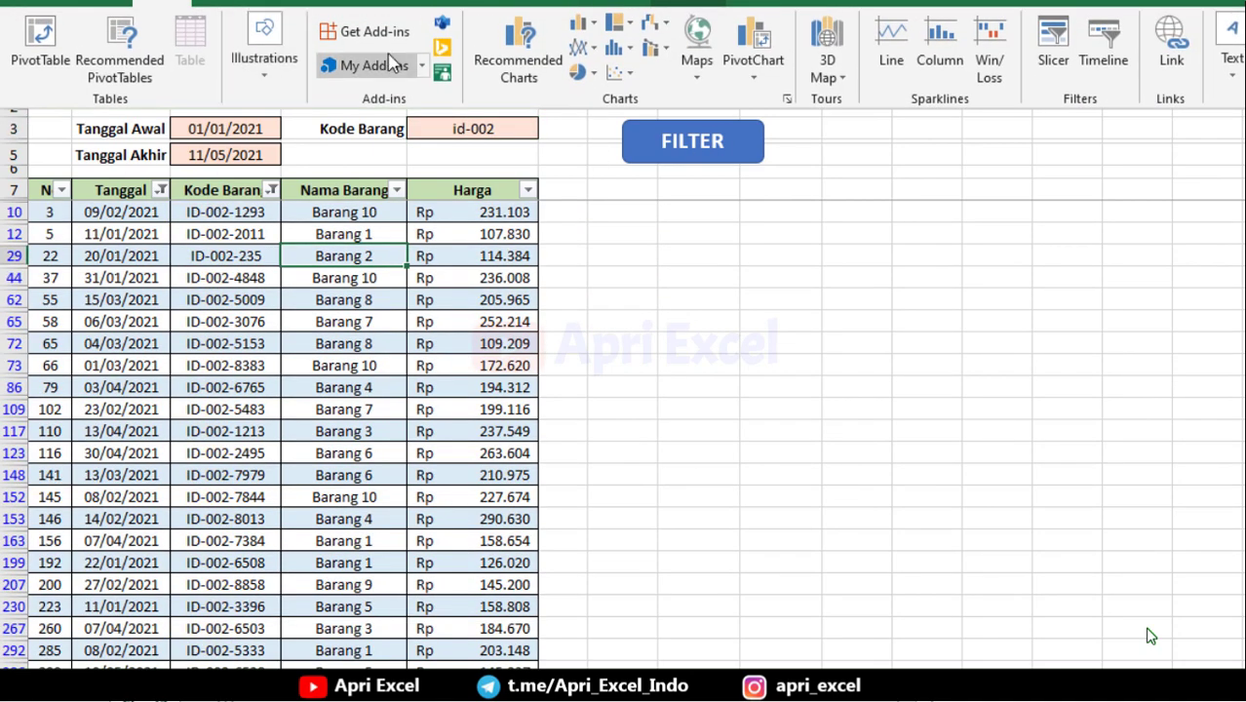
- Draw an oval right of FILTER and label it UN FILTER
left_click(264, 54)
left_click(303, 146)
left_click(345, 330)
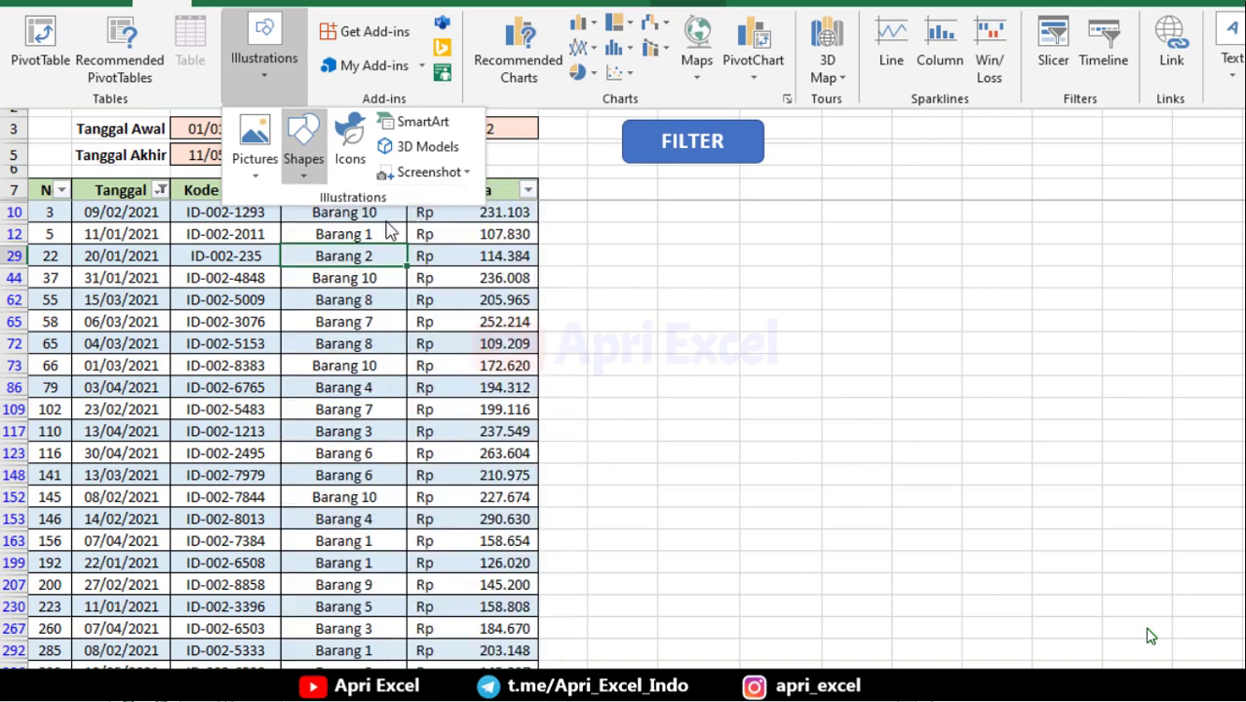
left_click_drag(821, 125, 982, 162)
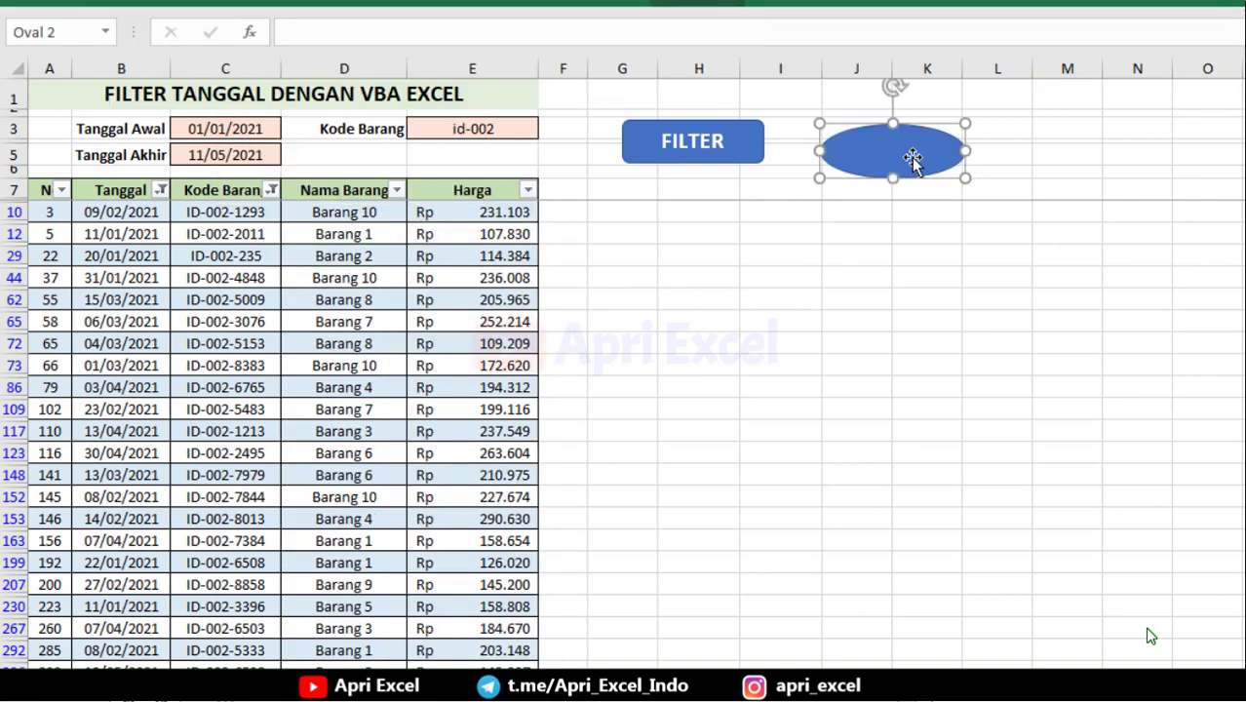
right_click(916, 159)
left_click(961, 285)
type("LTER")
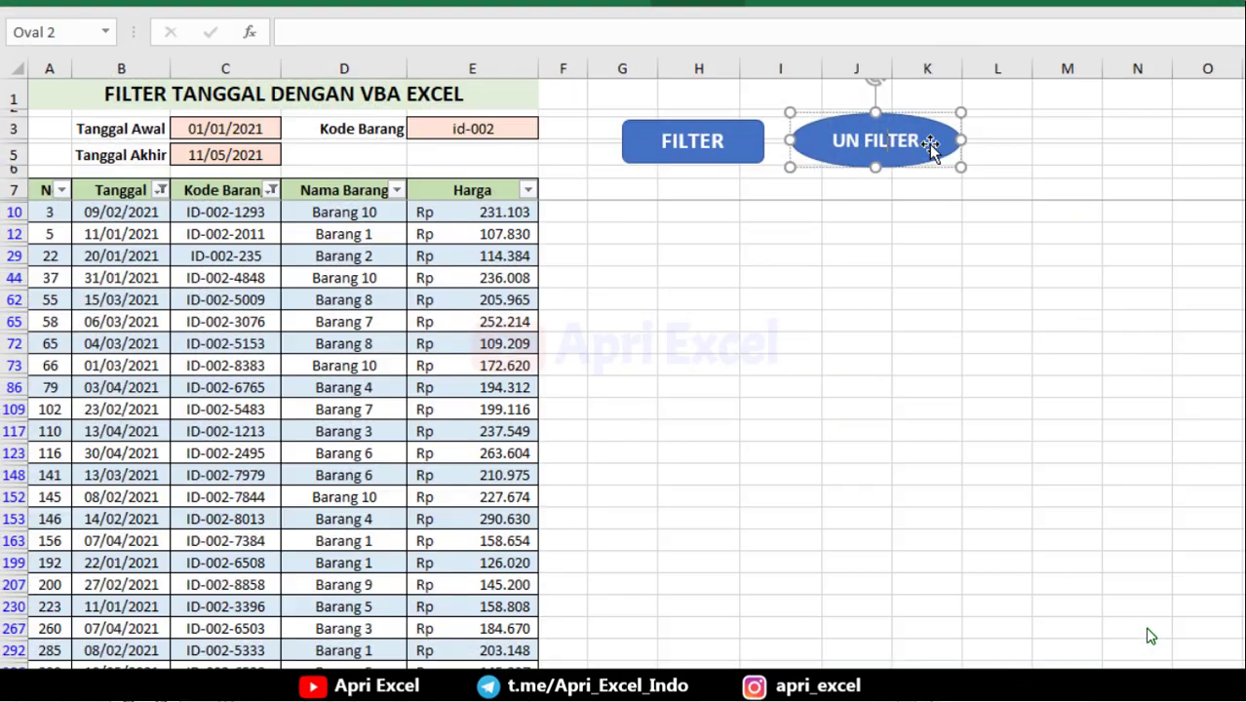
- Assign the unfilter macro to the UN FILTER oval
right_click(937, 151)
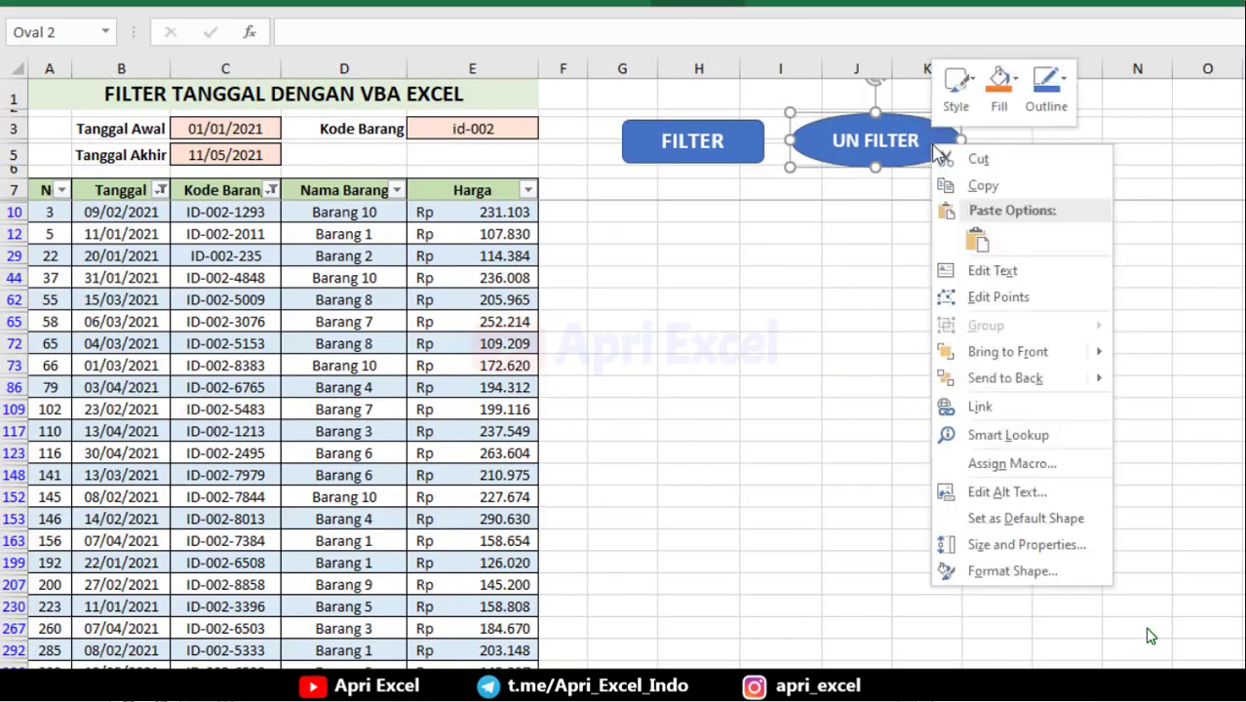
left_click(973, 472)
left_click(819, 365)
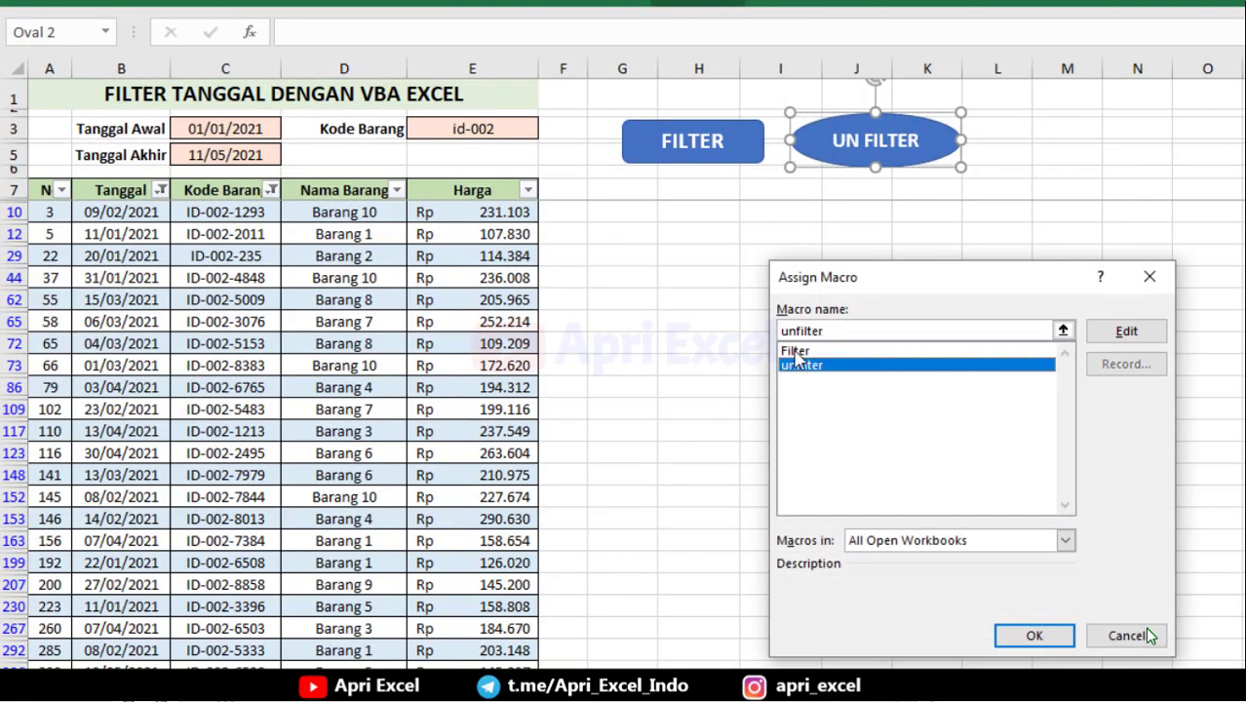
left_click(1034, 635)
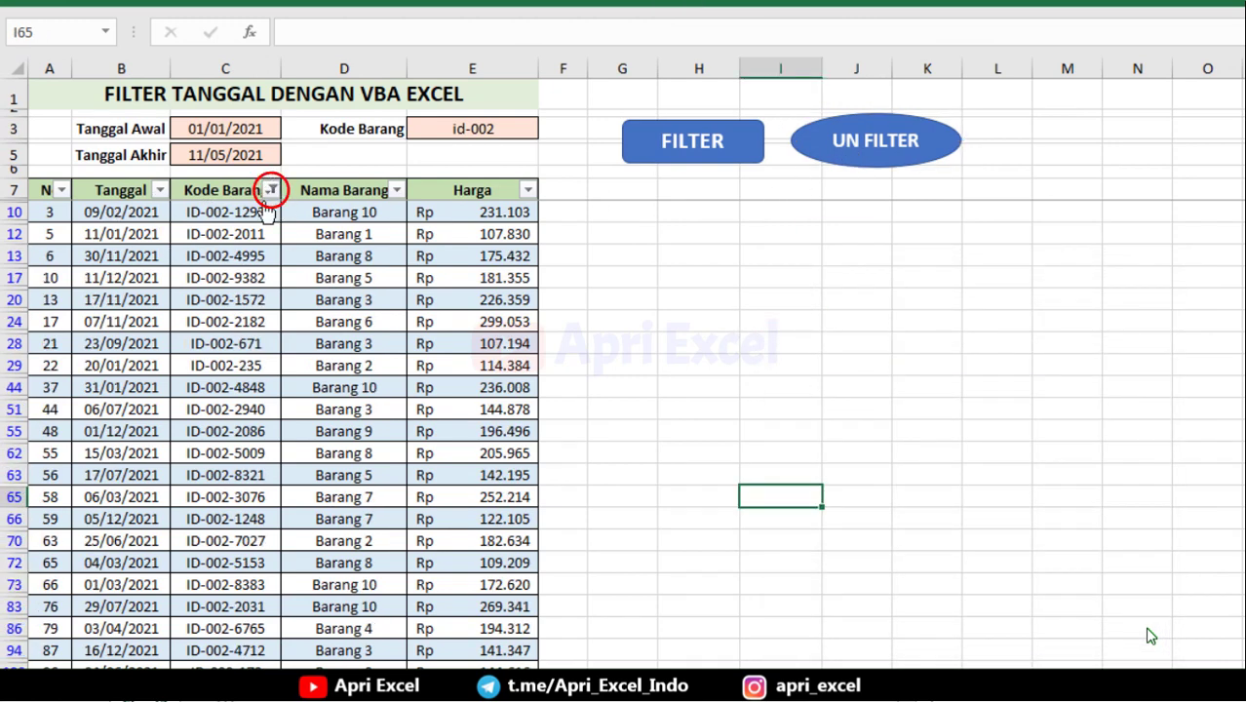
- In the unfilter macro, duplicate the AutoFilter Field:=2 line as a Field:=3 line
left_click(327, 254)
key("alt+F11")
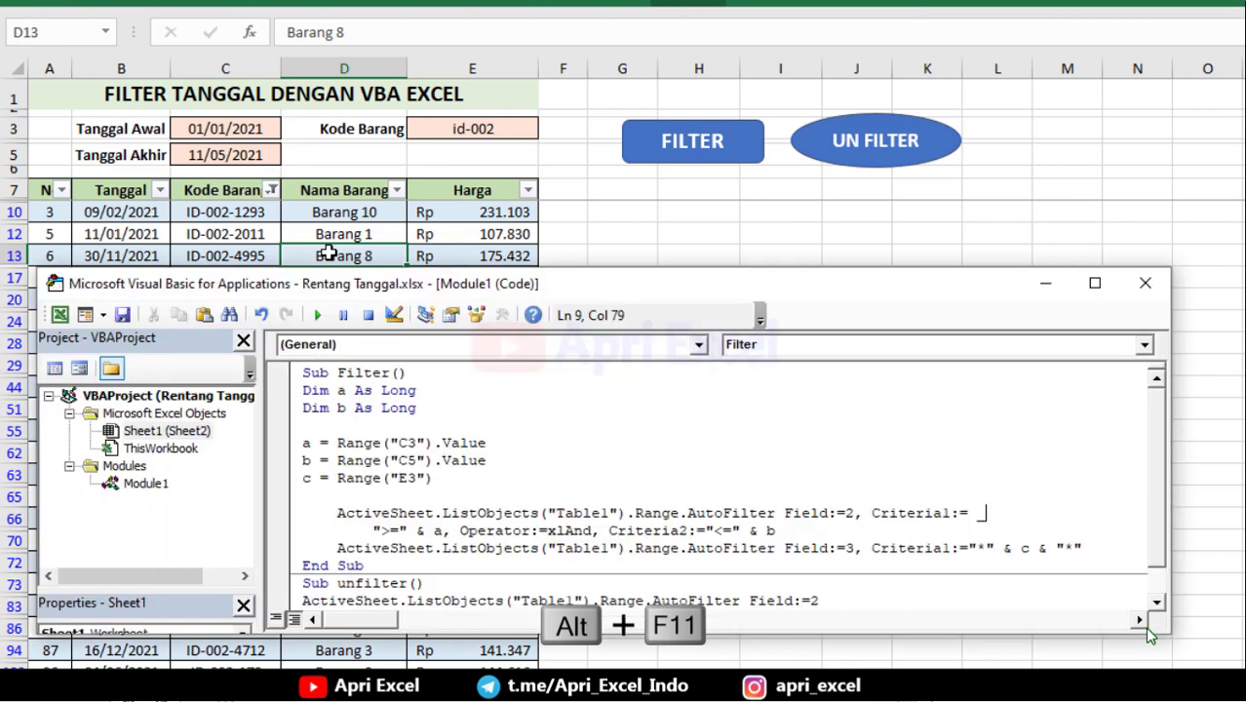
scroll(800, 565, "down", 1)
left_click_drag(819, 566, 302, 567)
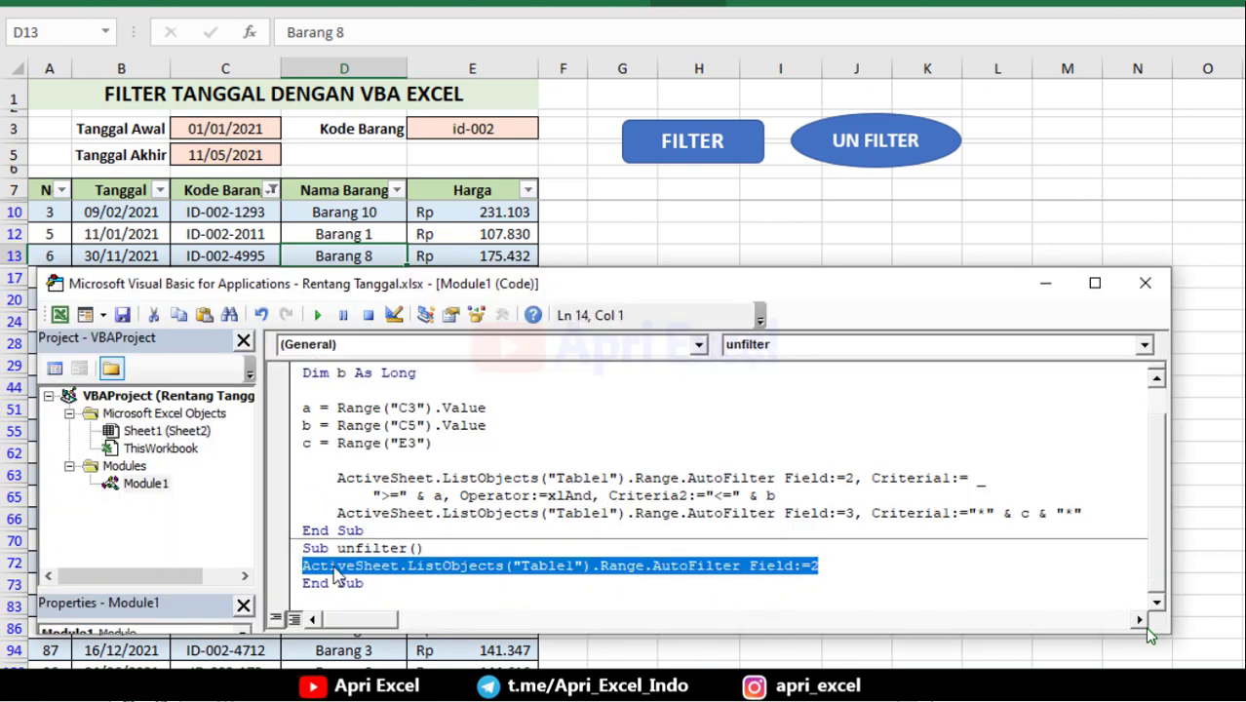
key("ctrl+c")
left_click(835, 566)
key("Return")
key("ctrl+v")
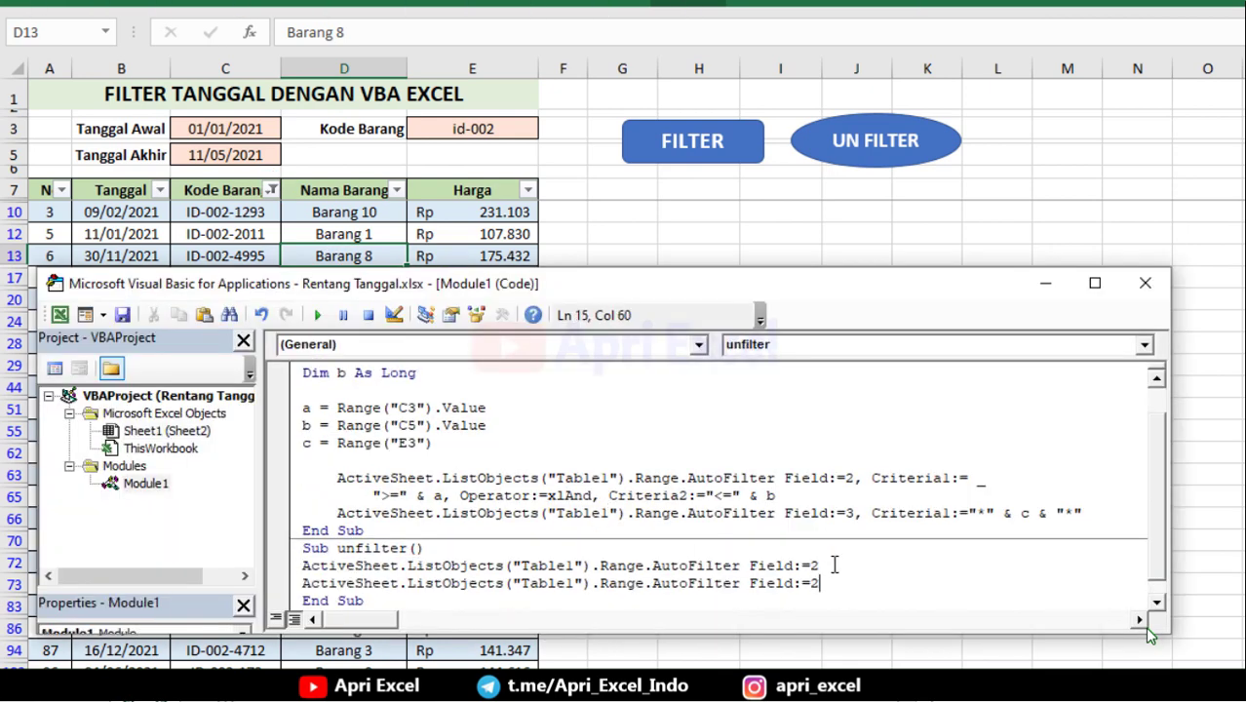
key("shift+Left")
type("3")
key("Up")
- Close the editor, click UN FILTER to restore all rows, then reopen the macro code
left_click(1145, 283)
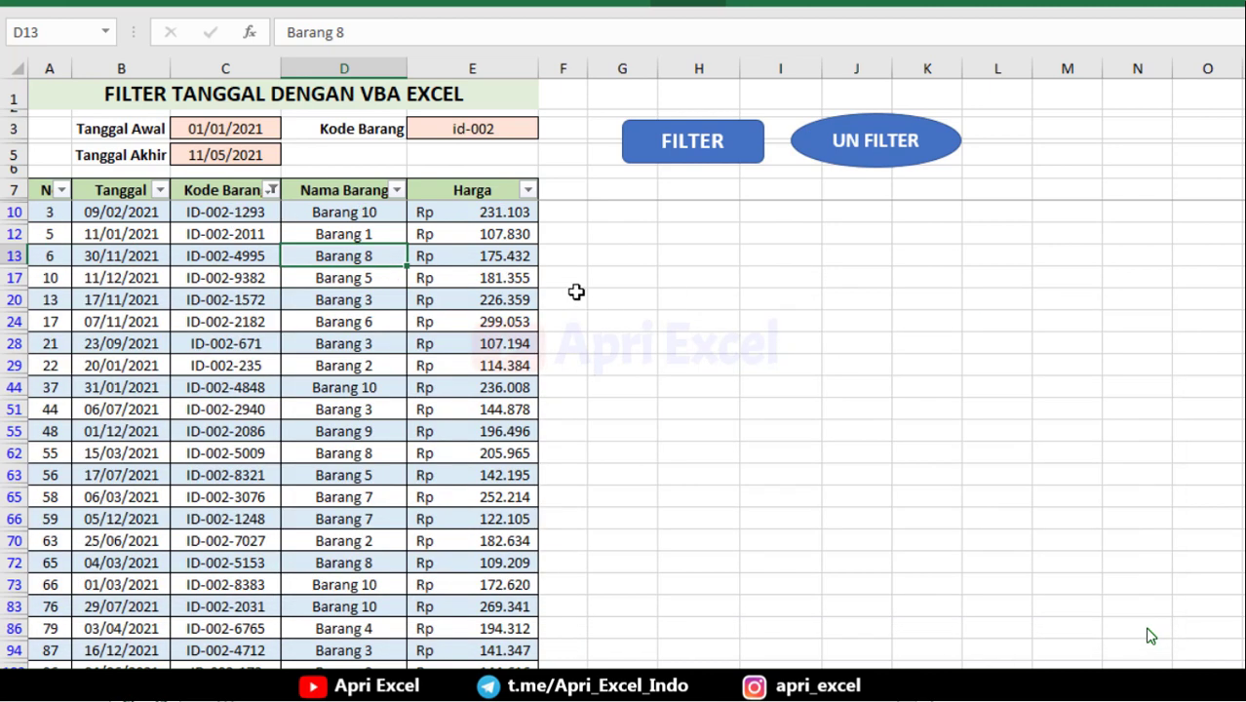
left_click(821, 164)
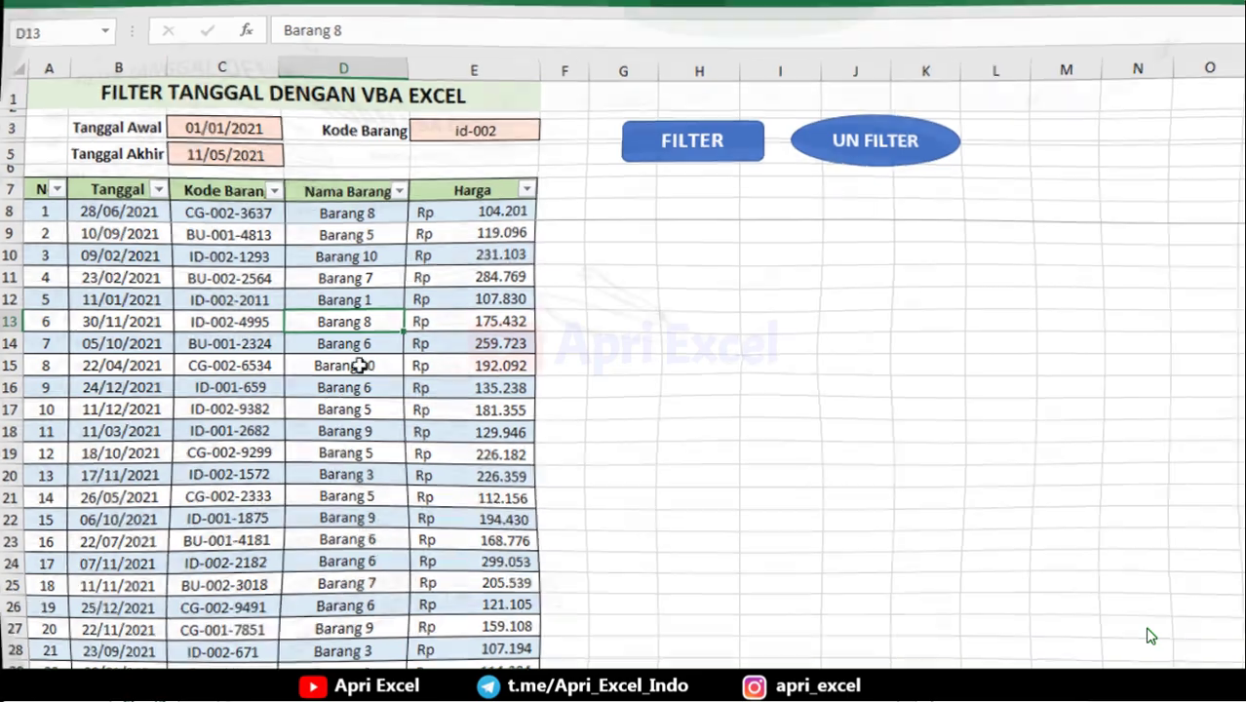
key("alt+F11")
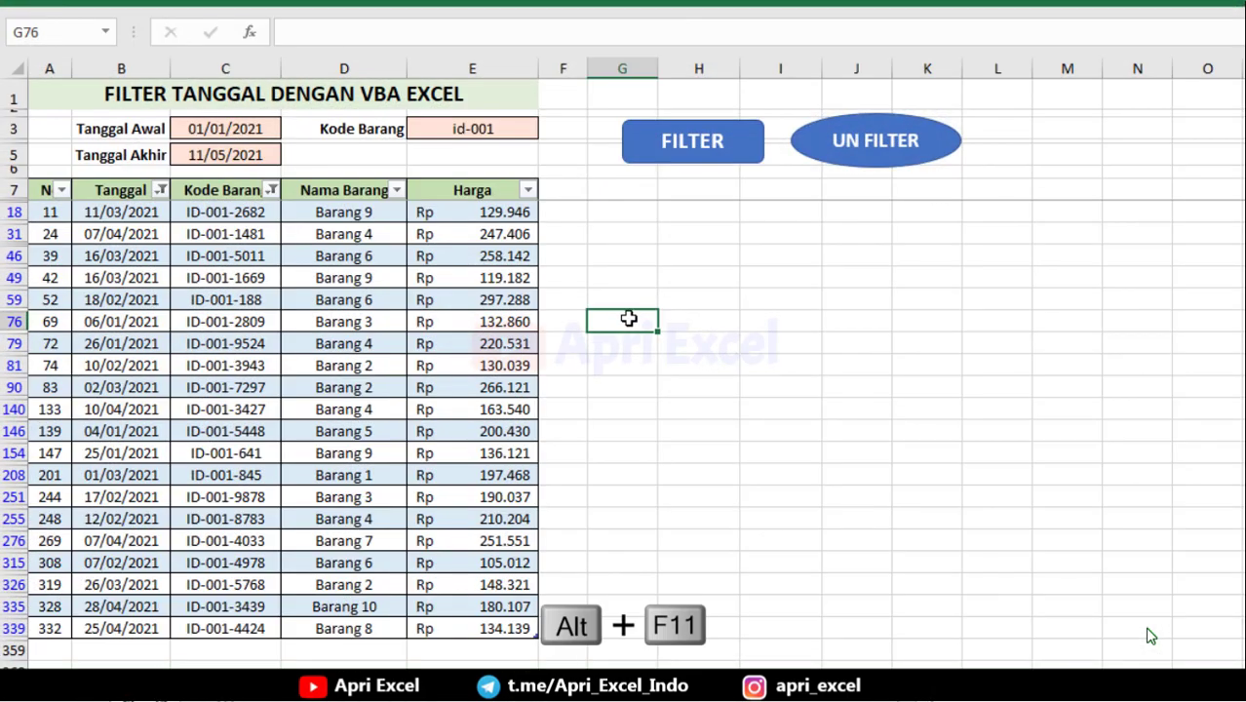
- Add an If check that warns 'Tanggal dan kode barang tidak boleh kosong' when a date or item code is empty
left_click(398, 495)
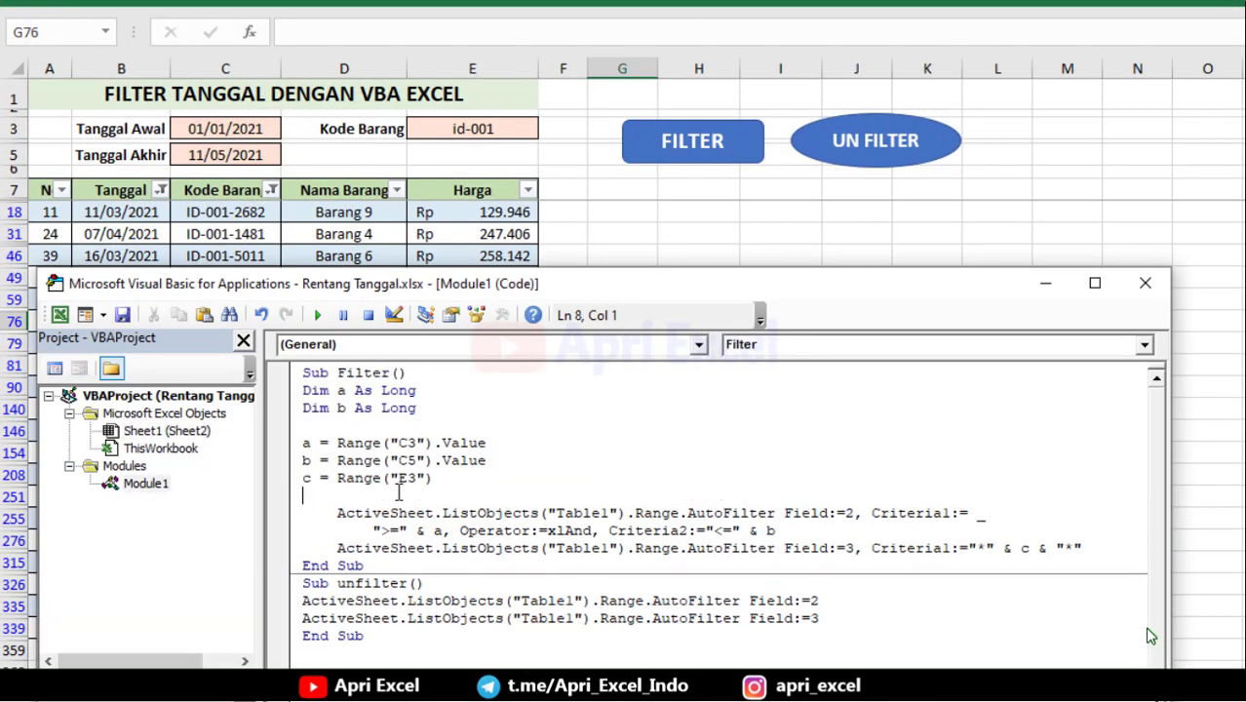
key("Return")
key("Return")
left_click(354, 501)
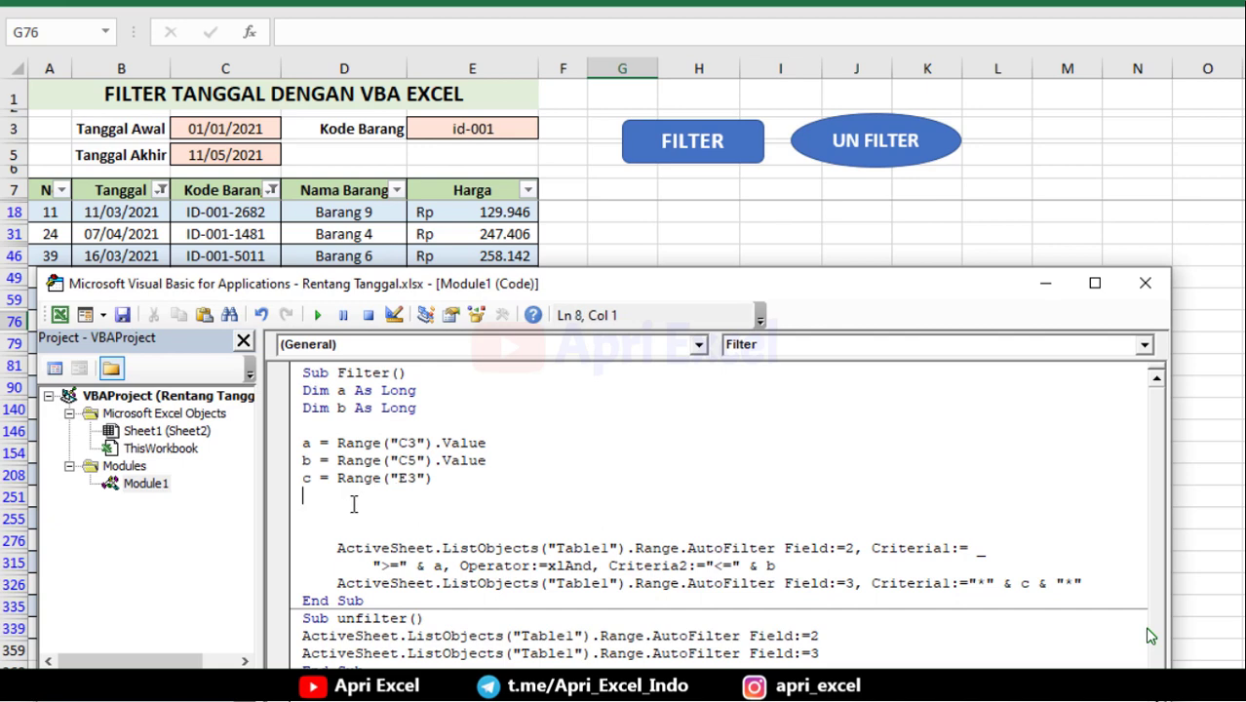
key("Return")
type("if ")
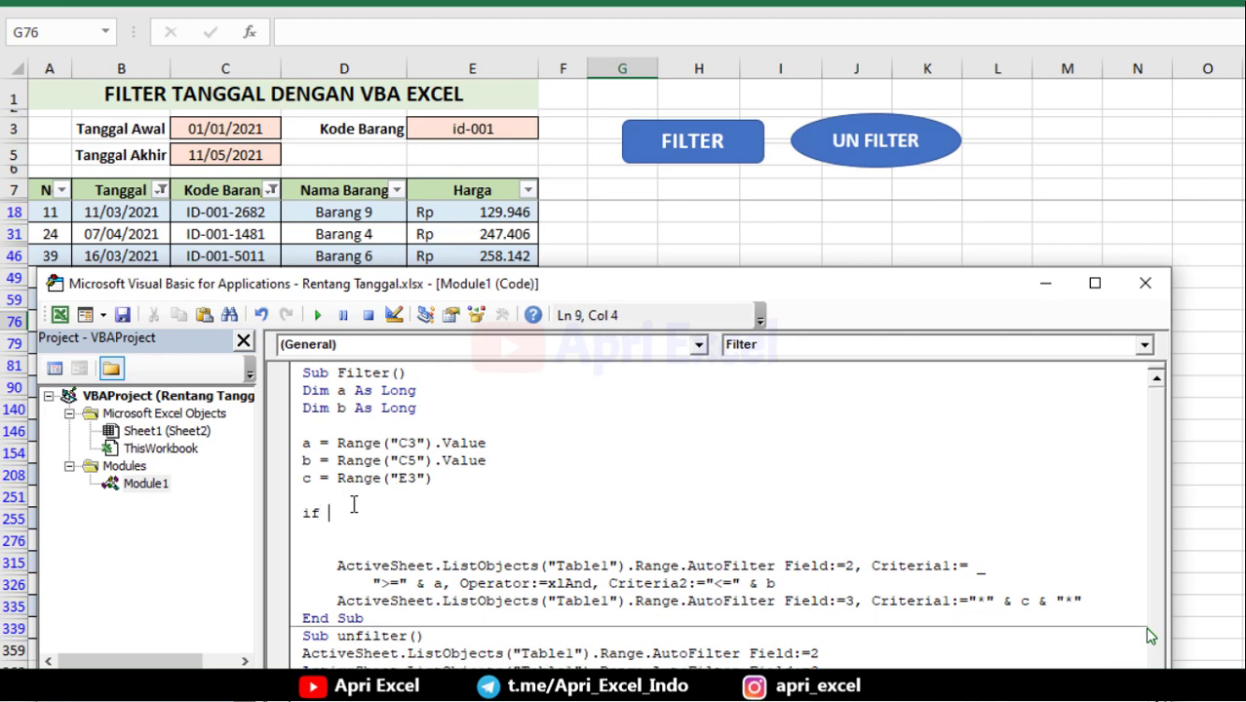
type("a = 0 or b =")
type(" 0 or c=0")
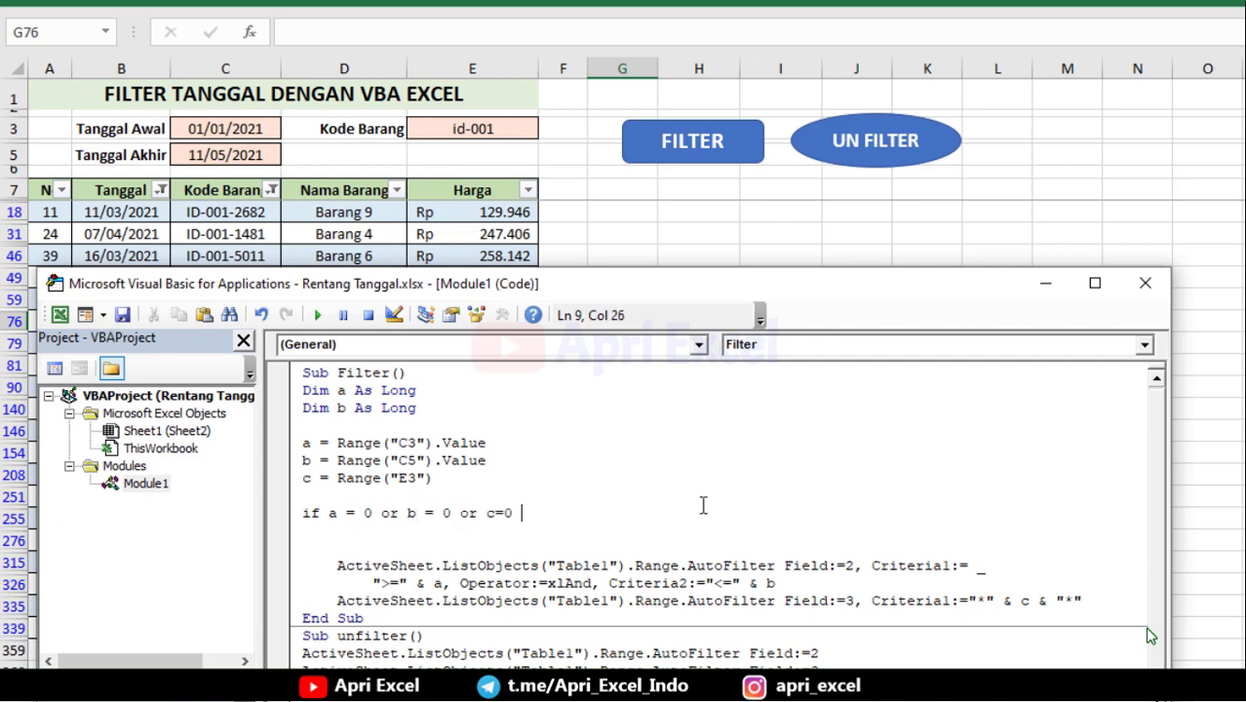
type("then")
key("Return")
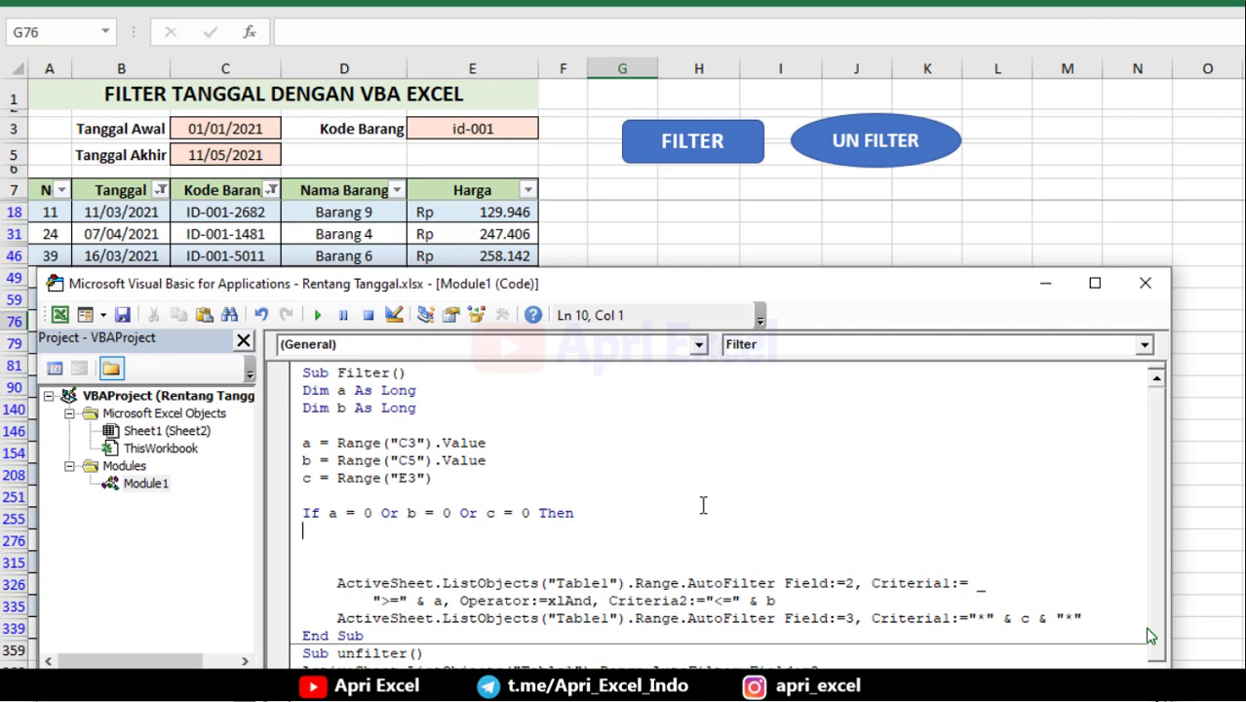
type("msgbox \"Ta")
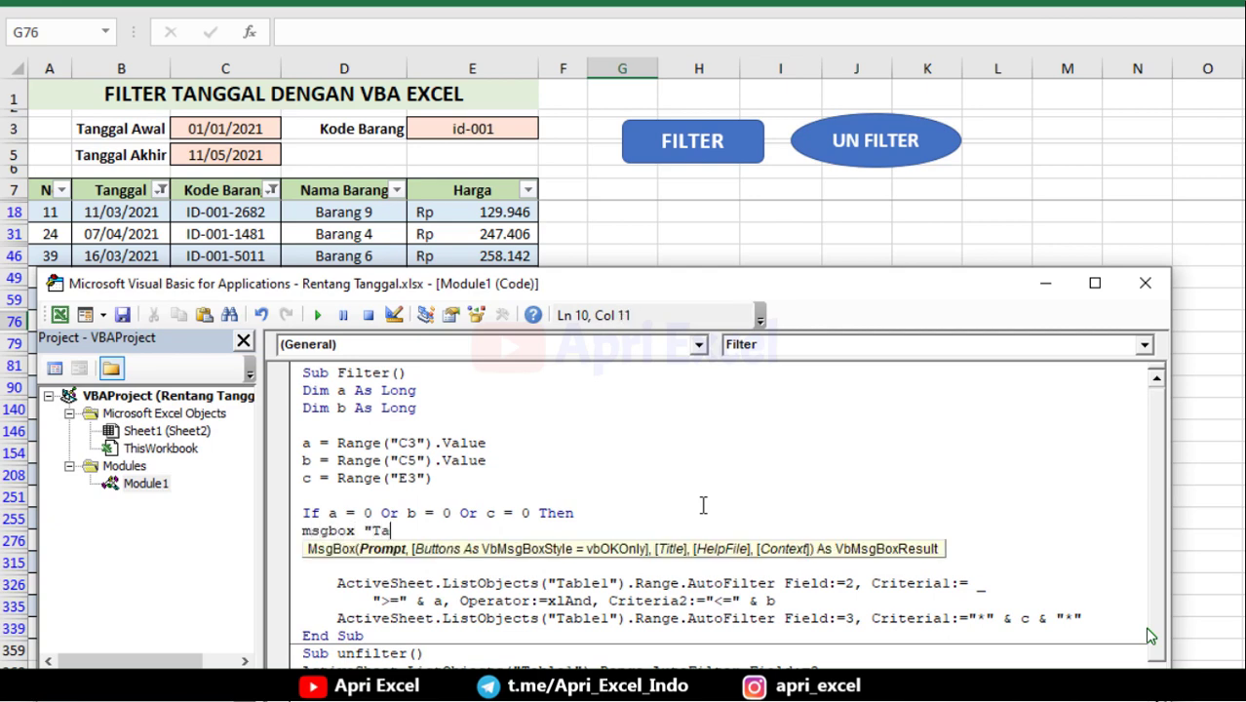
type("nggal dan kode barang")
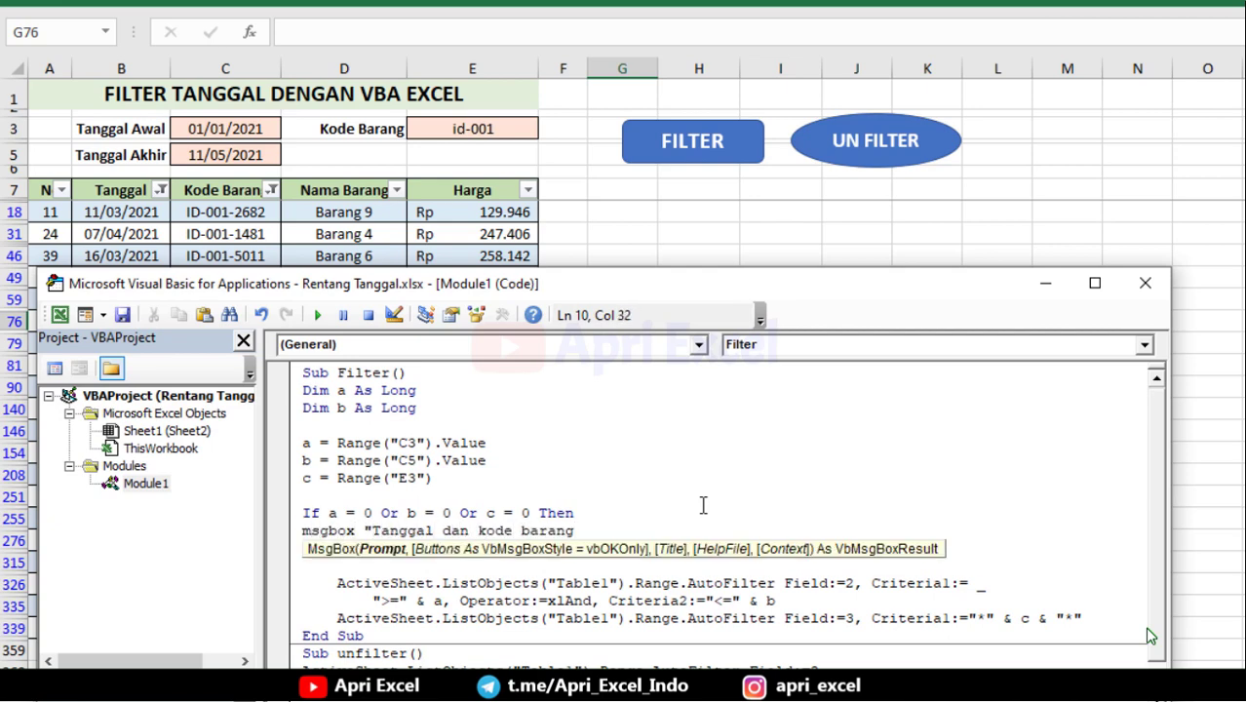
type(" tidak boleh kosong\"")
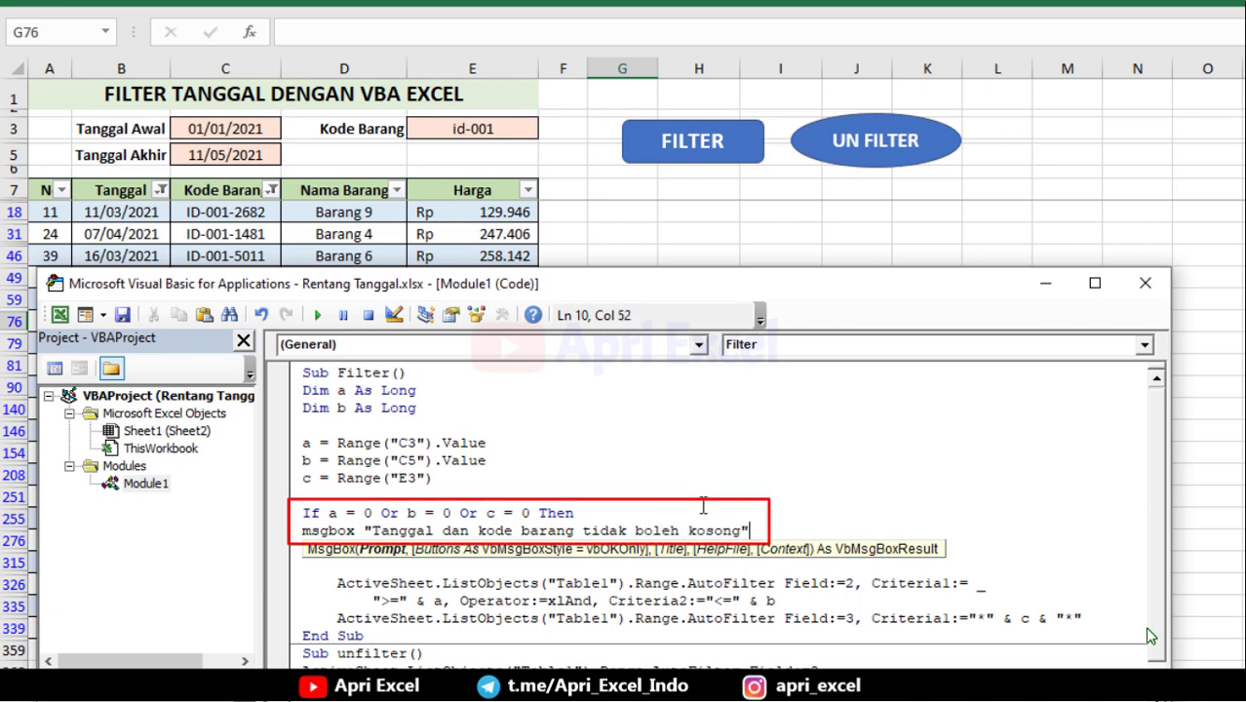
key("Return")
key("Return")
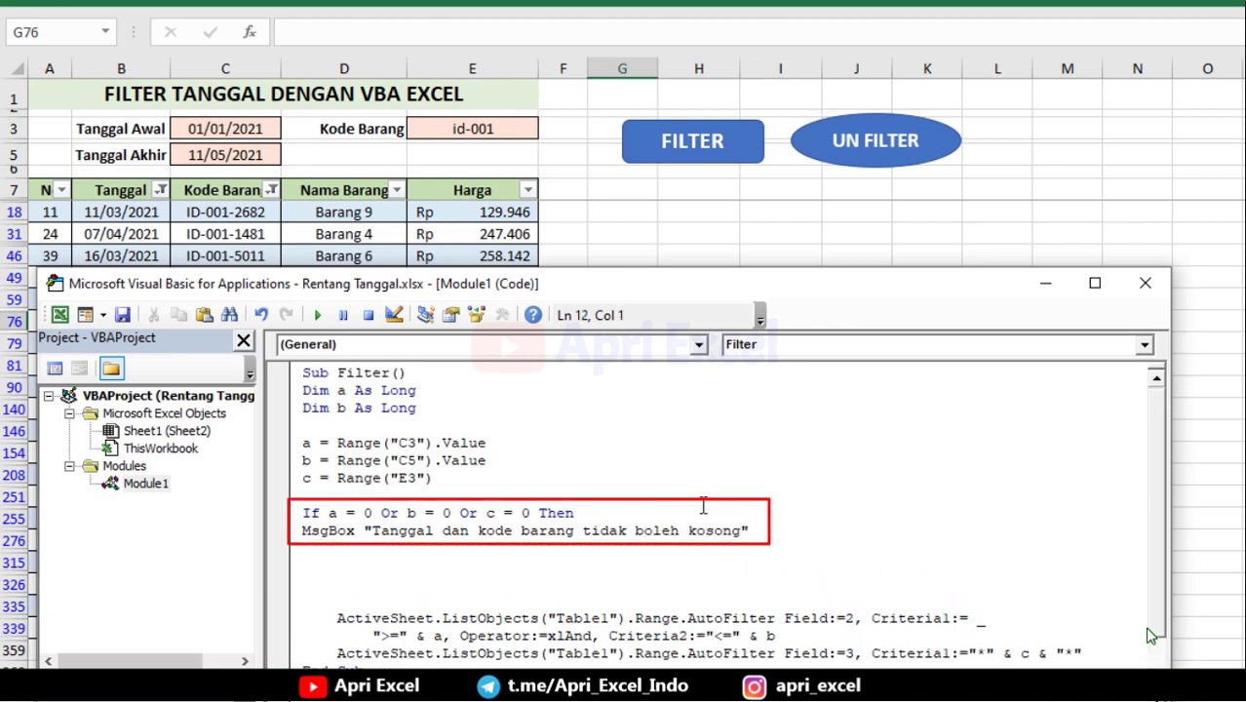
- Add an ElseIf a>b branch warning that the start date cannot be later than the end date
type("elseif a")
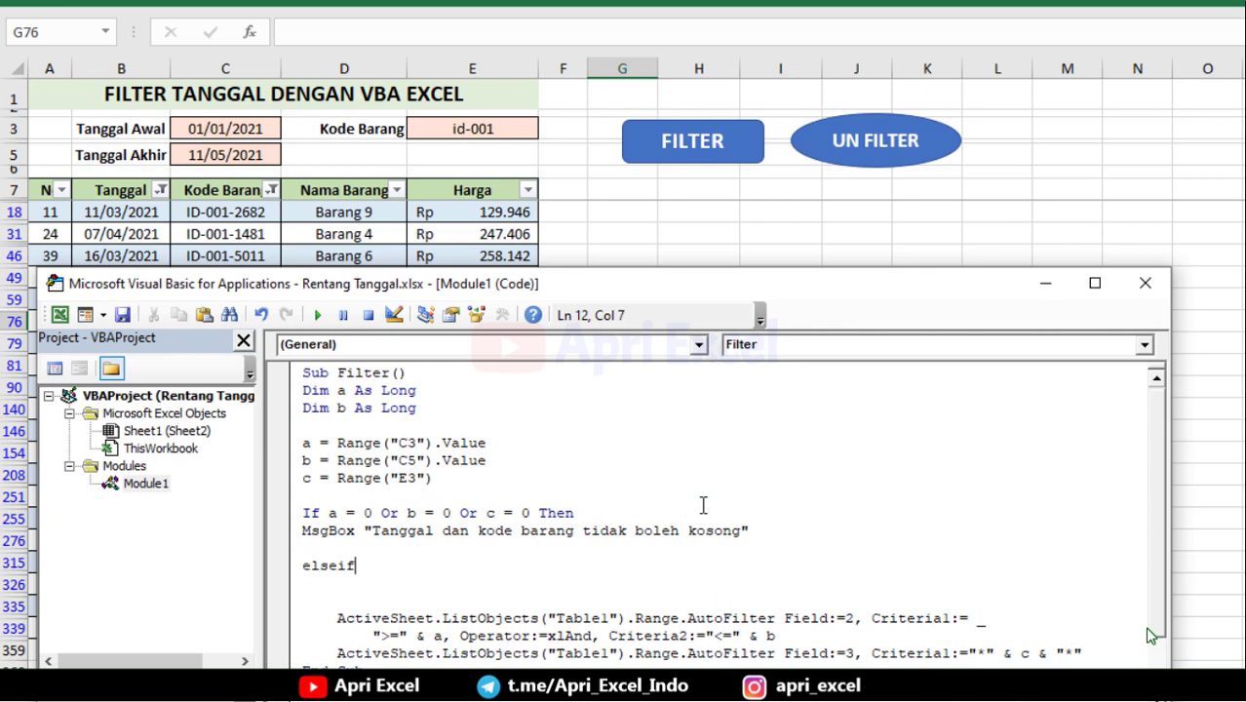
type(">b")
type(" then")
key("Return")
type("sgB")
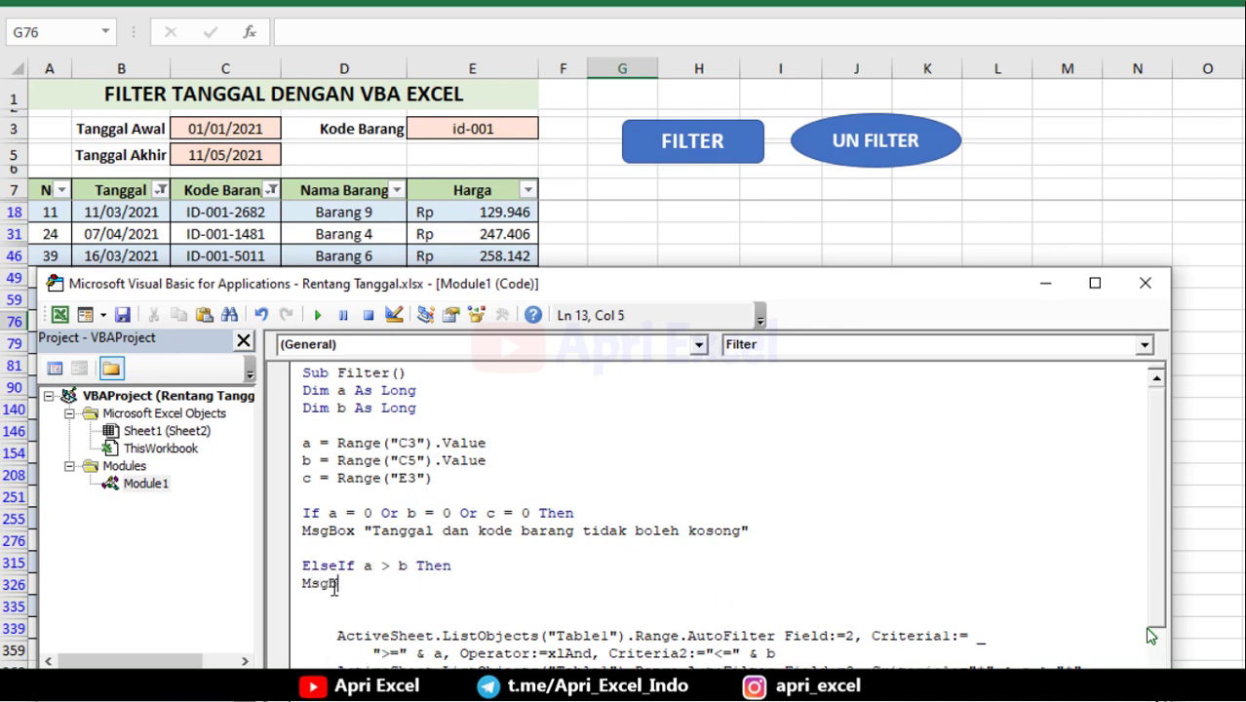
type("ox \"Tanggal ")
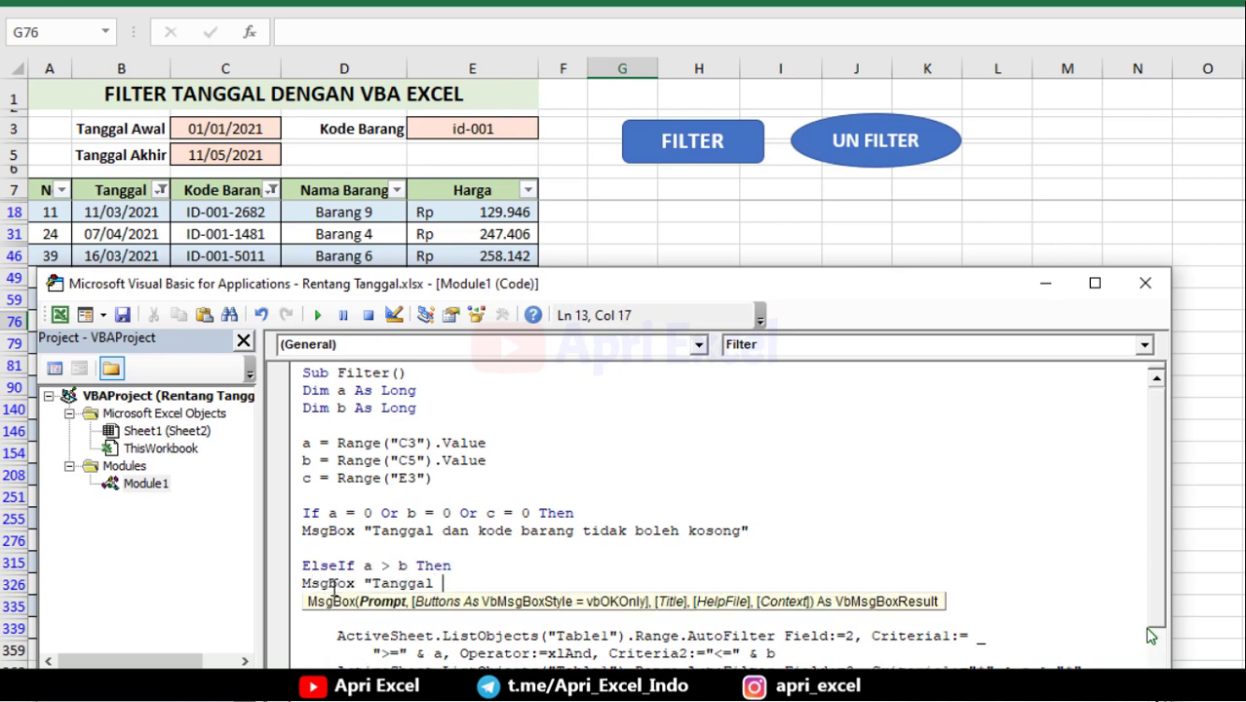
type("awal tidak boleh lebih be")
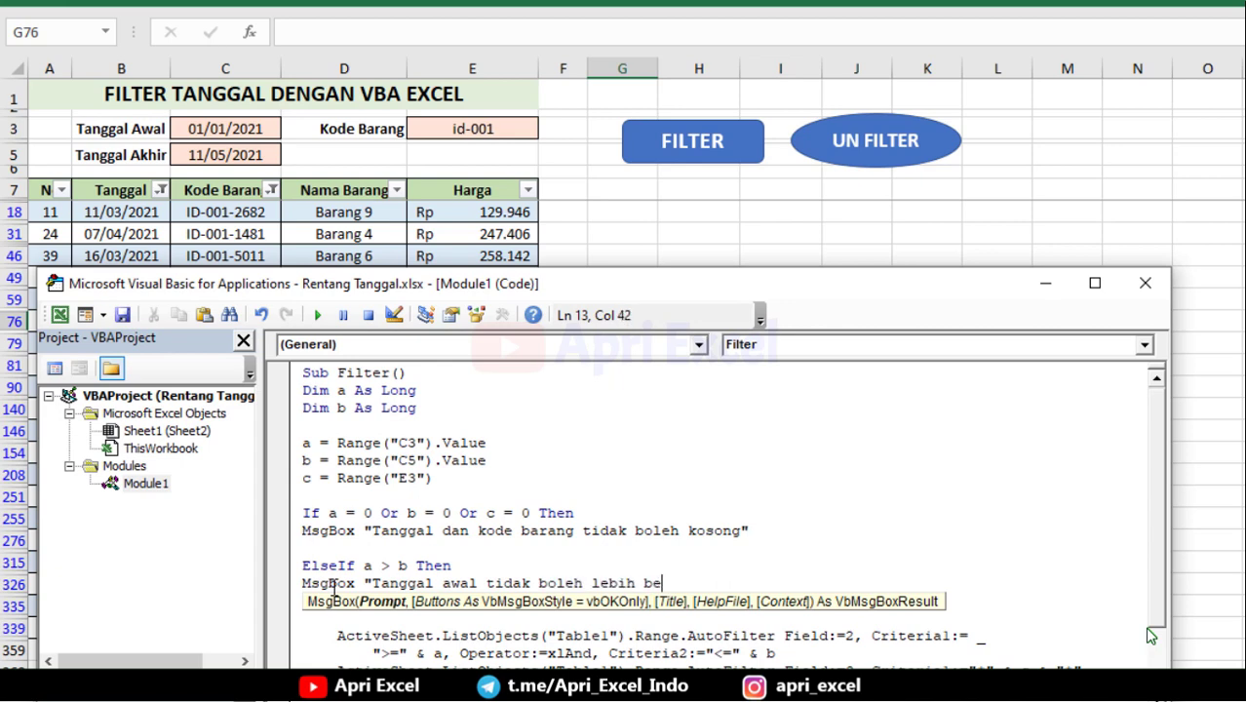
type("sar dari pada tanggal a")
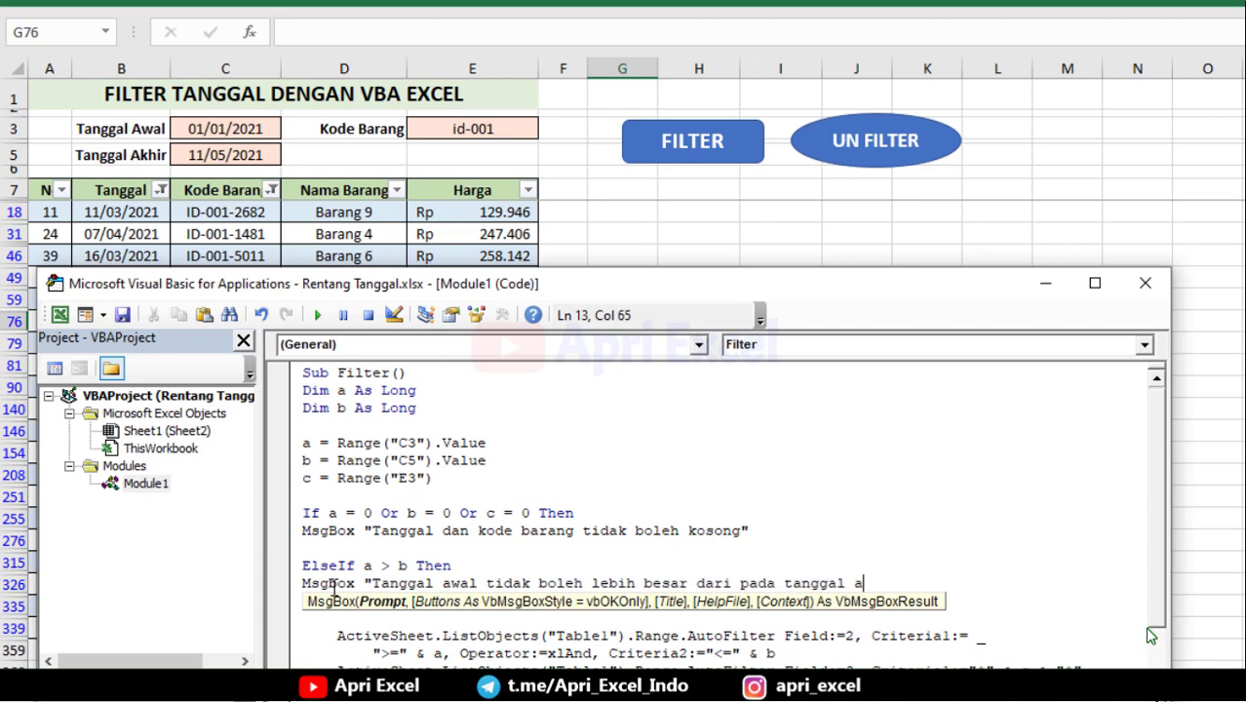
type("khir")
key("Return")
- Put the existing filter code under Else and close the block with End If
key("Return")
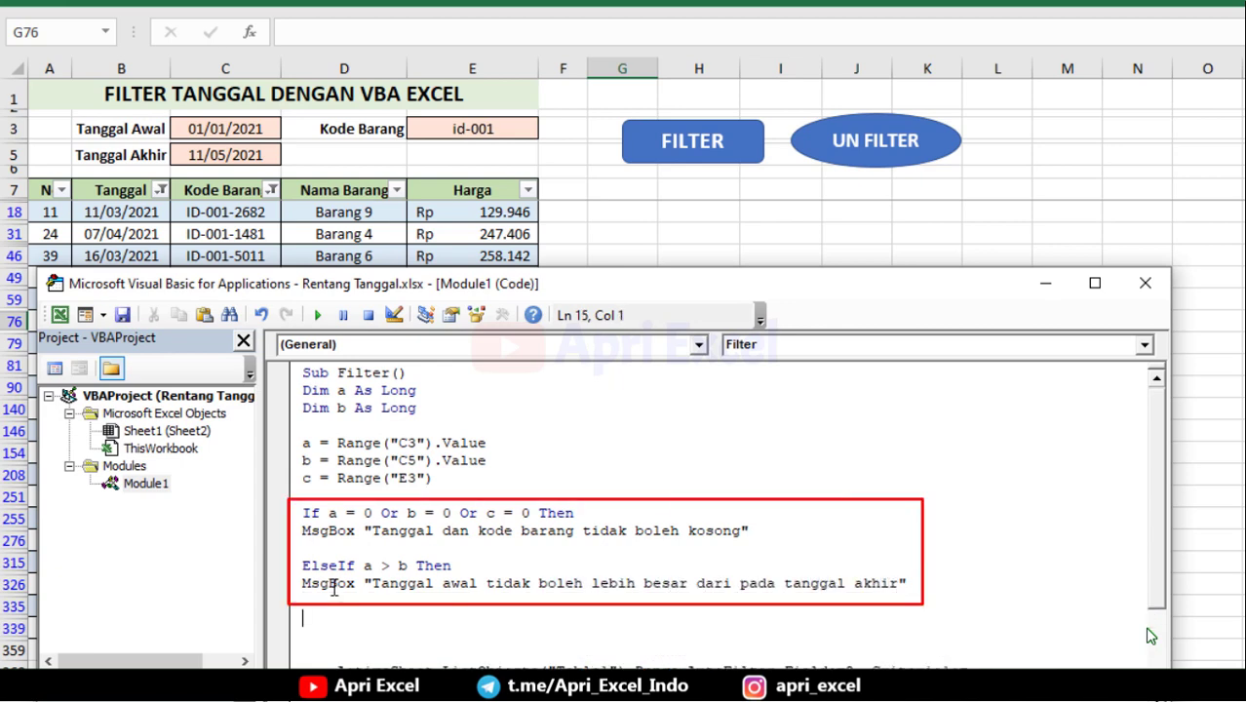
type("els")
scroll(333, 585, "down", 2)
key("Return")
key("Return")
key("Delete")
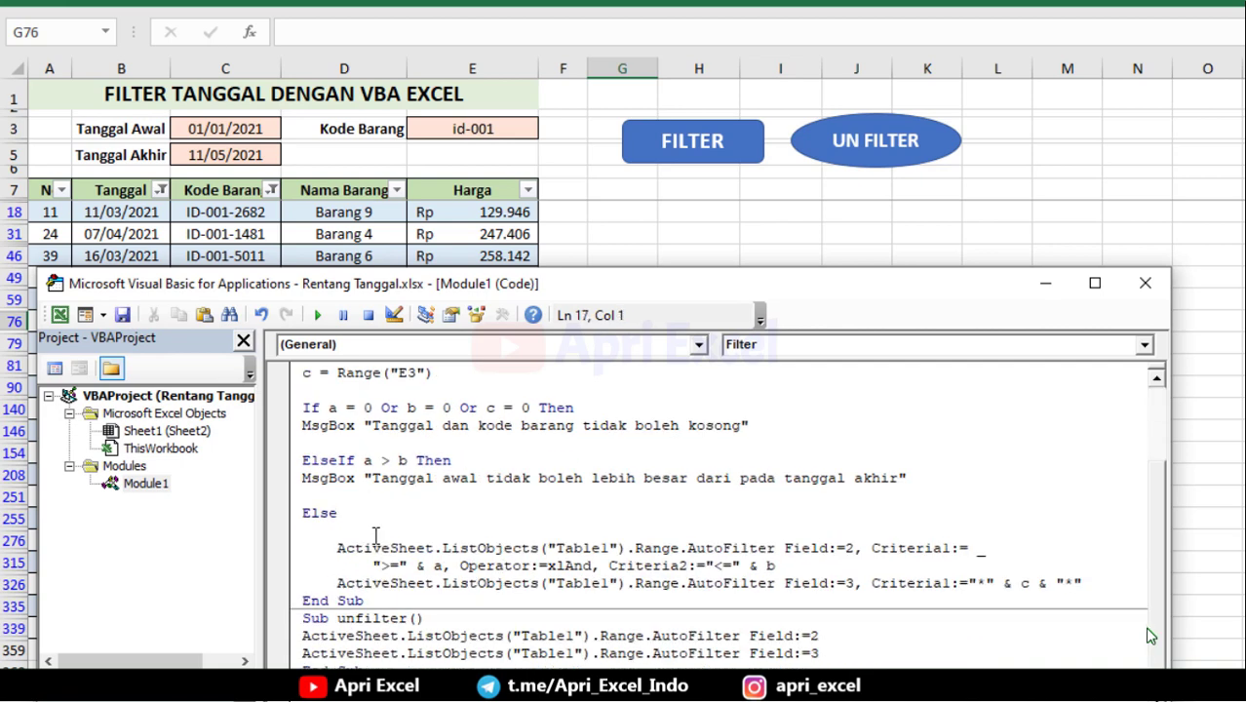
key("BackSpace")
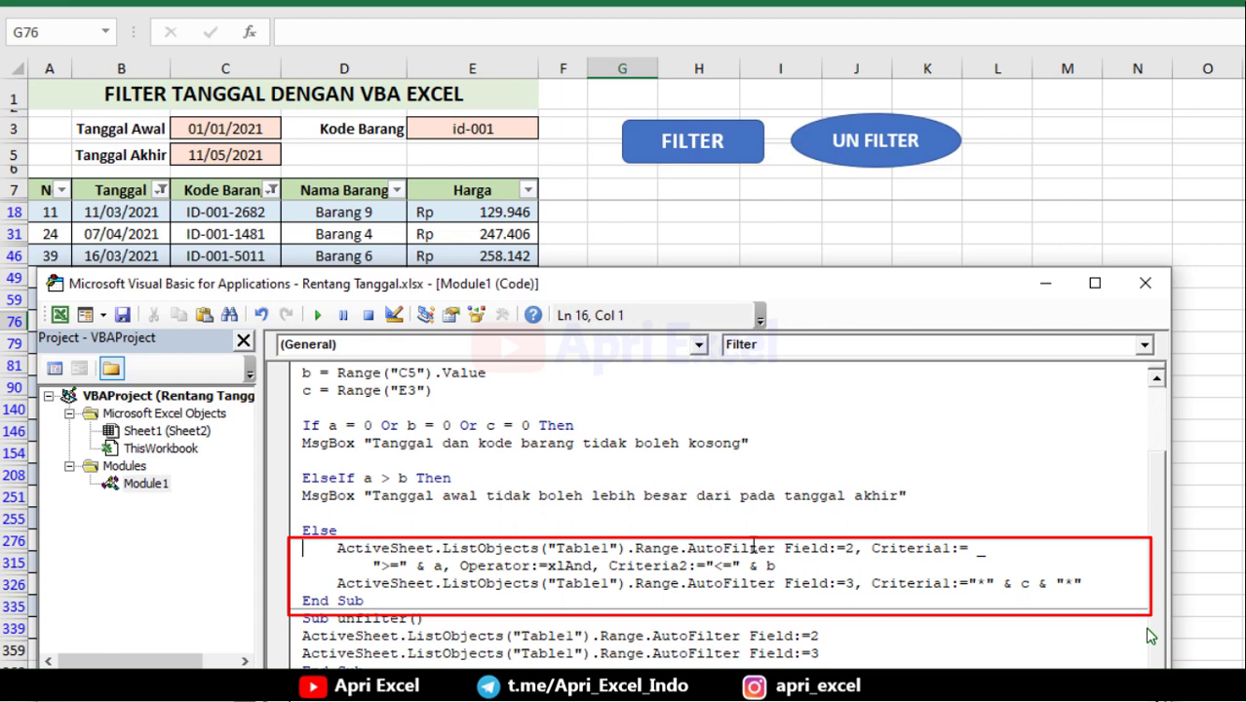
left_click(1105, 581)
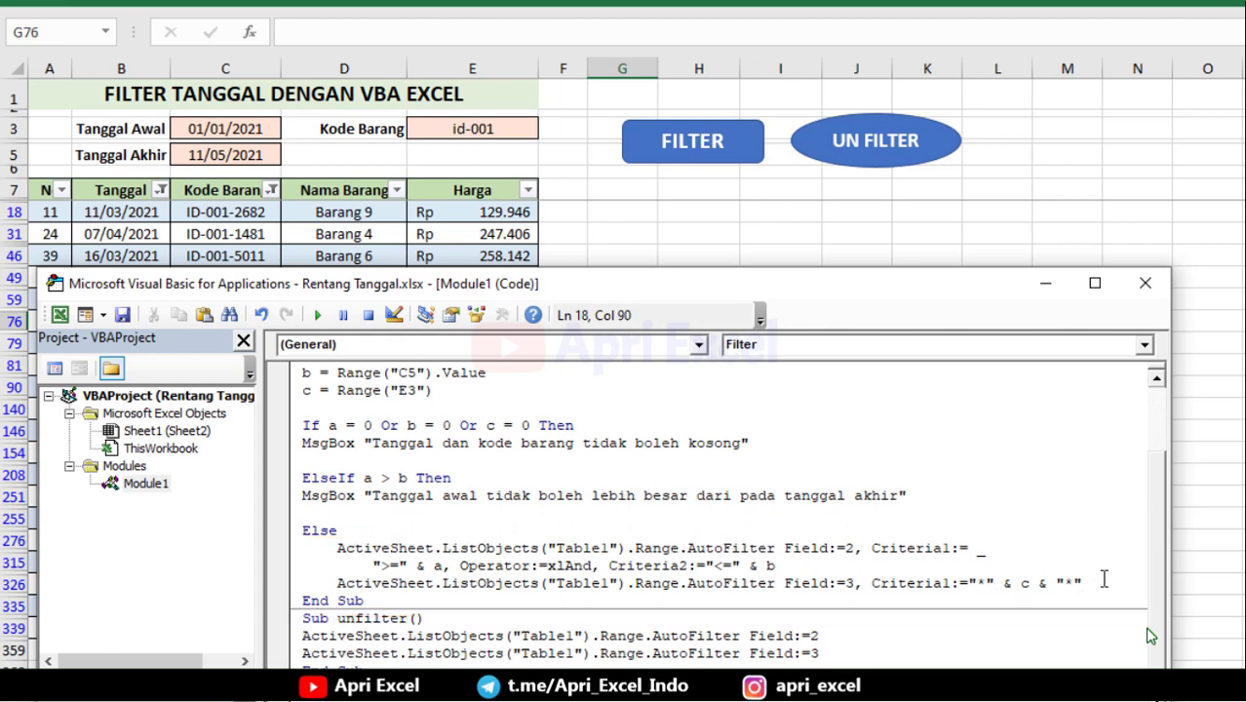
key("Return")
key("Return")
type("end if")
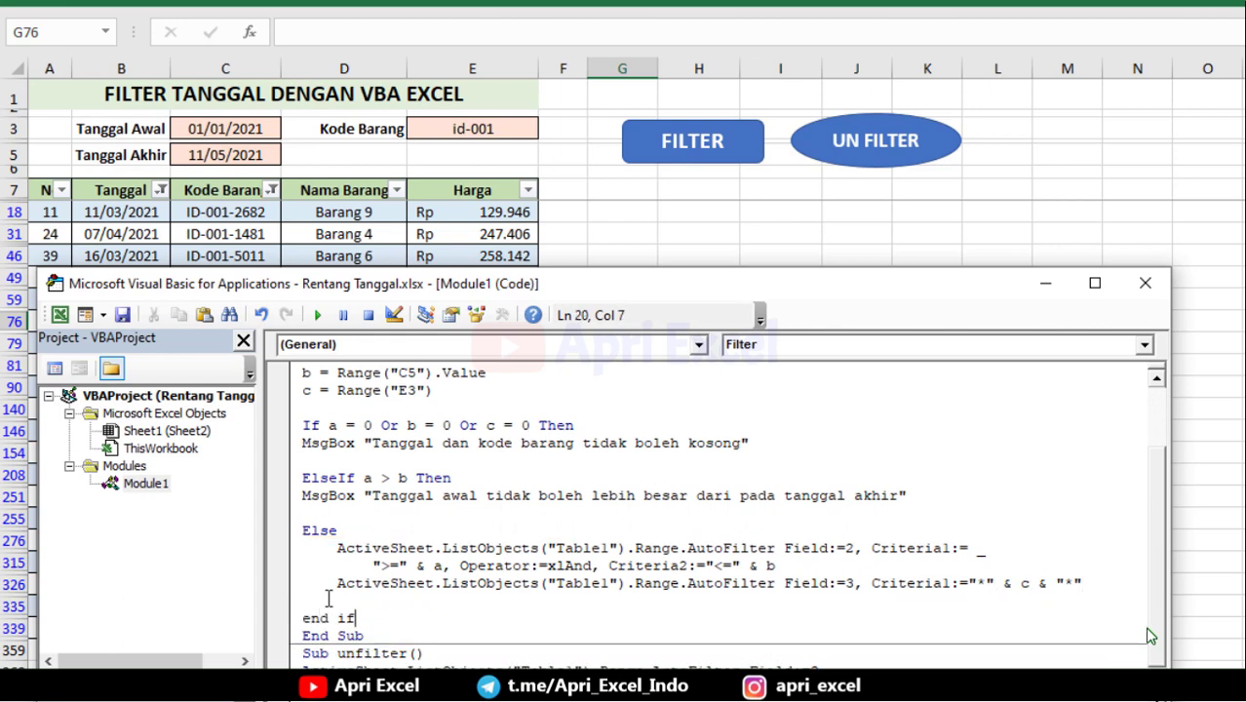
left_click(390, 486)
- Clear the start date in C3, run FILTER, and dismiss the empty-input warning
left_click(1045, 284)
left_click(234, 128)
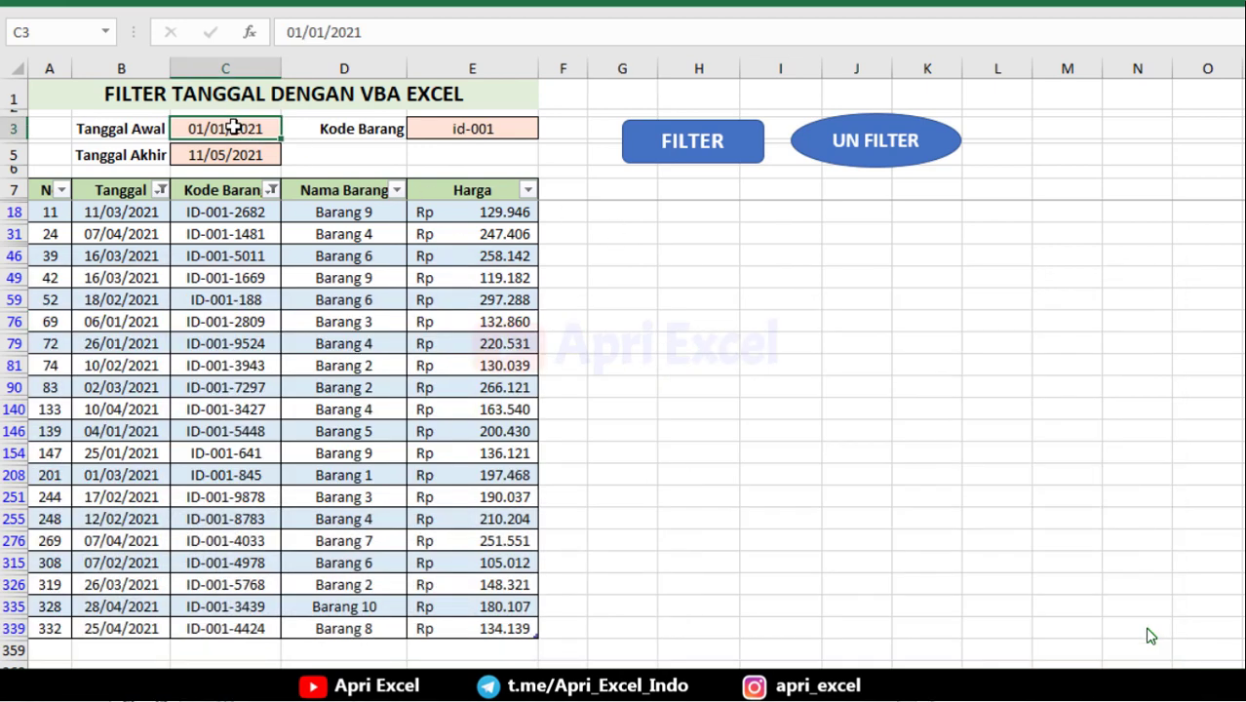
key("Delete")
left_click(722, 276)
left_click(682, 143)
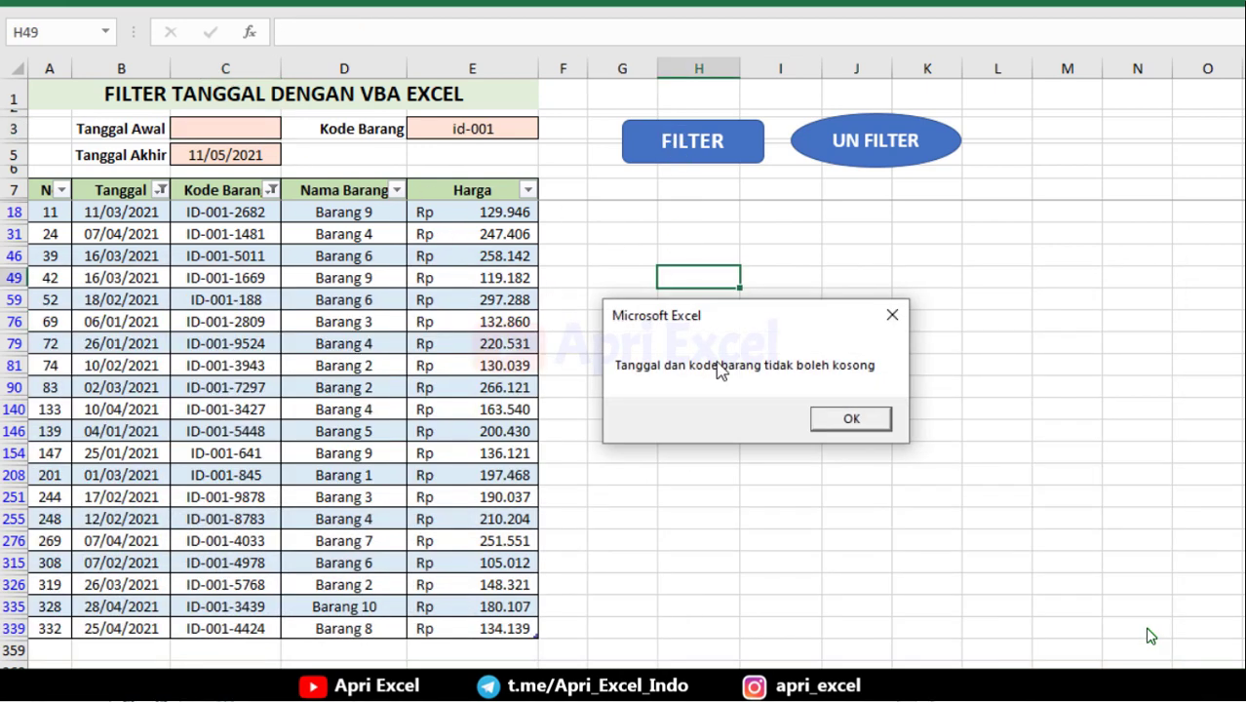
left_click(891, 315)
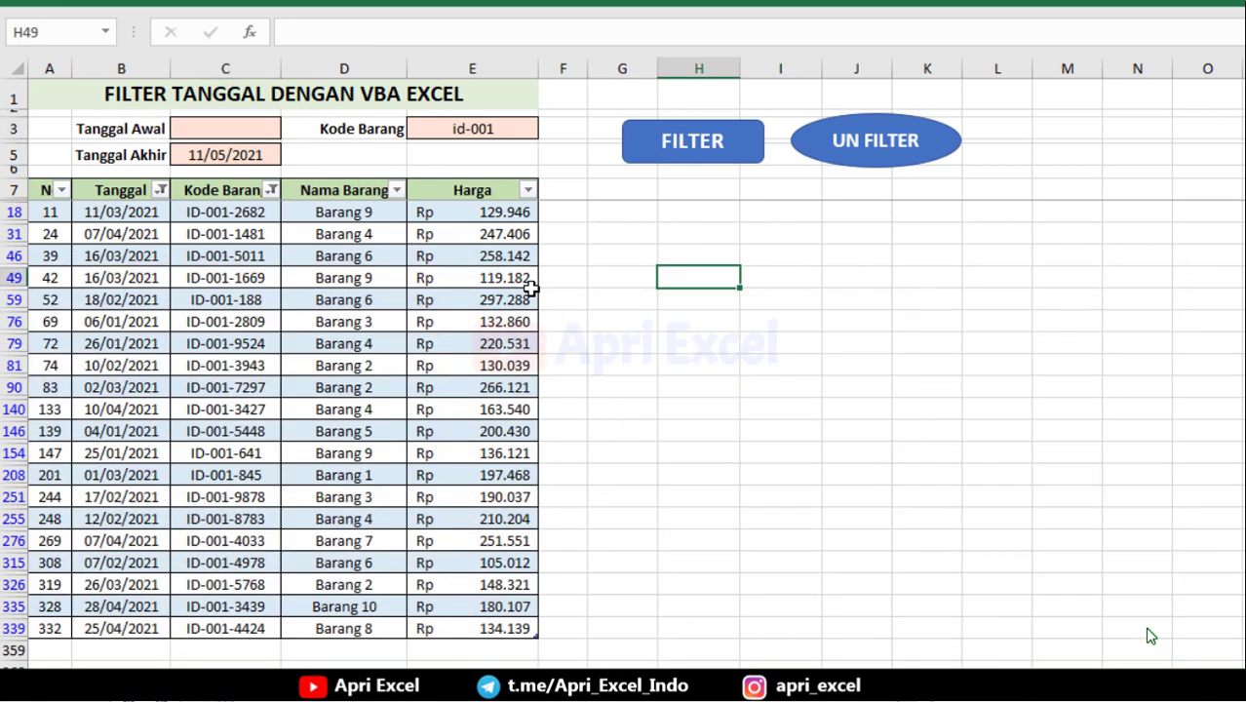
- Enter start date 01/01/2022, run FILTER, and dismiss the start-after-end warning
left_click(263, 130)
type("01/01/2022")
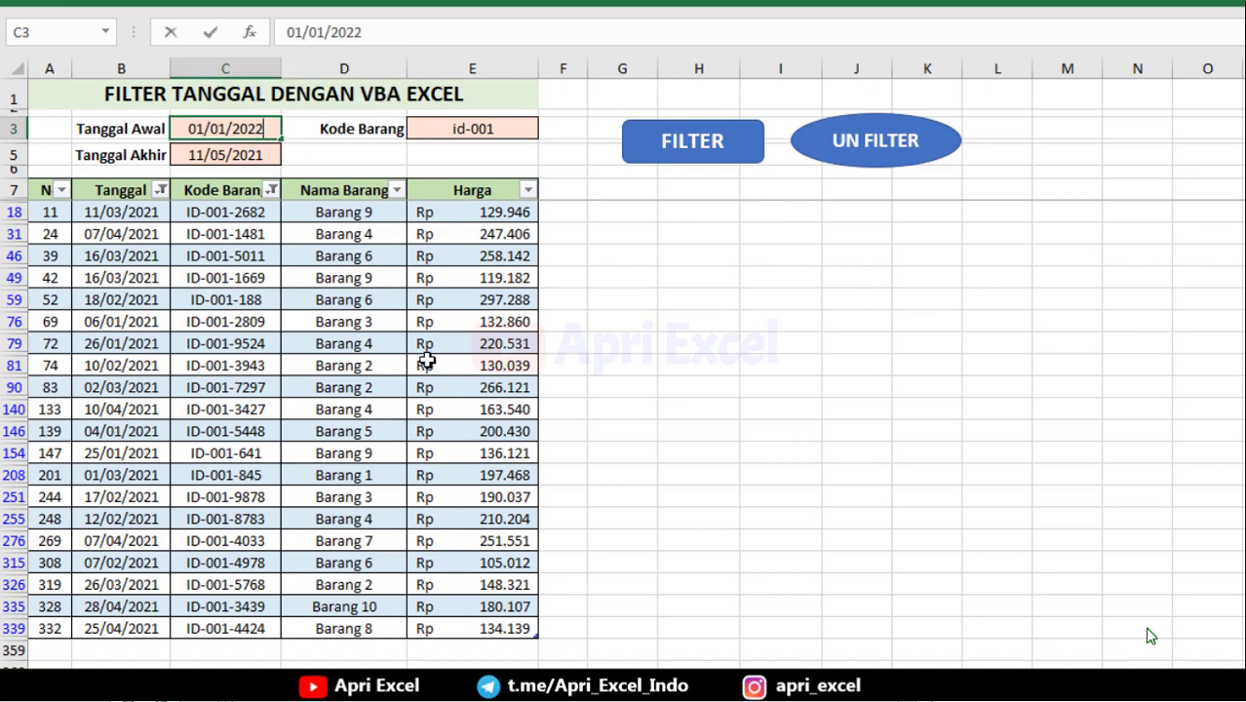
left_click(343, 321)
left_click(655, 156)
left_click(887, 414)
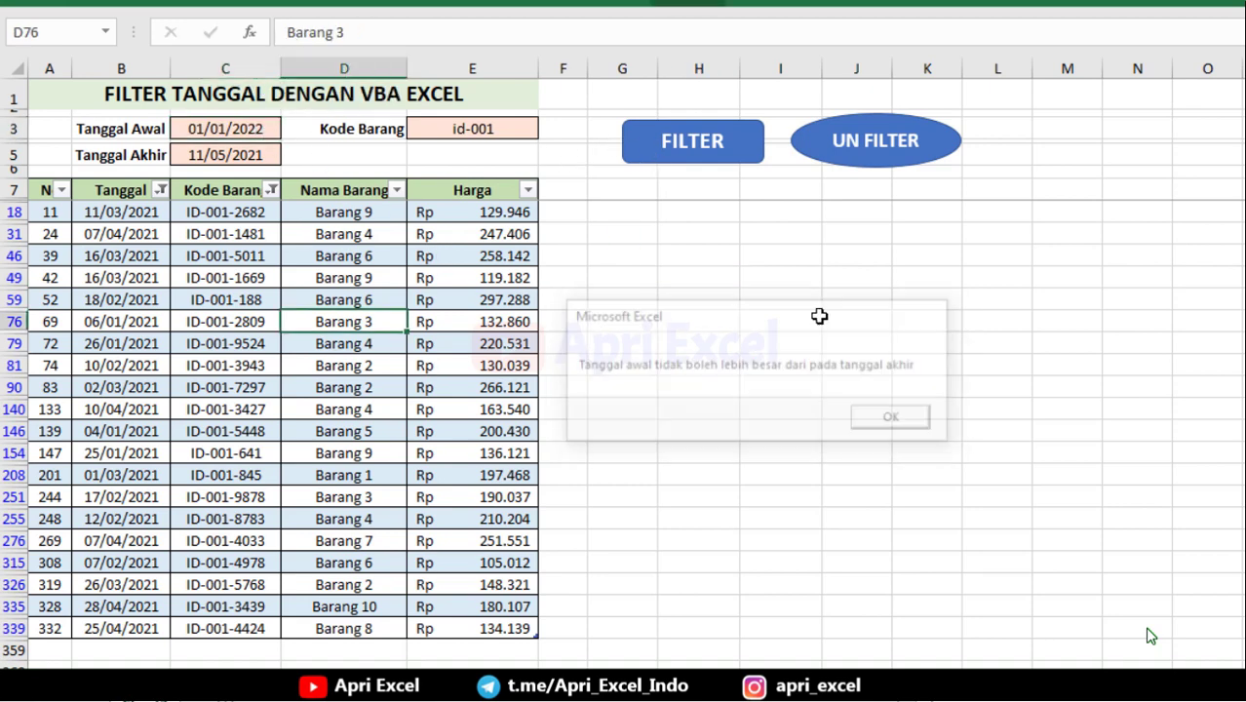
- Correct C3 to 01/02/2021 and run FILTER to list ID-001 rows
double_click(256, 129)
double_click(257, 129)
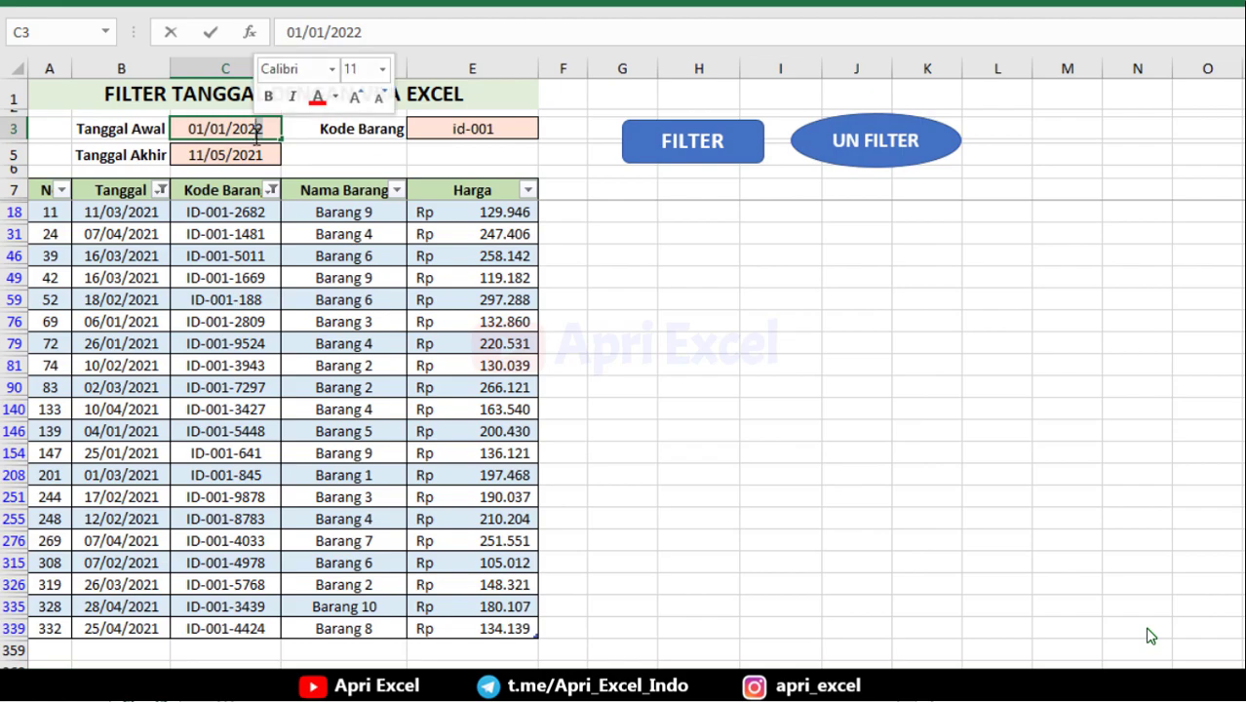
type("2021")
double_click(219, 129)
type("02")
left_click(683, 149)
left_click(627, 272)
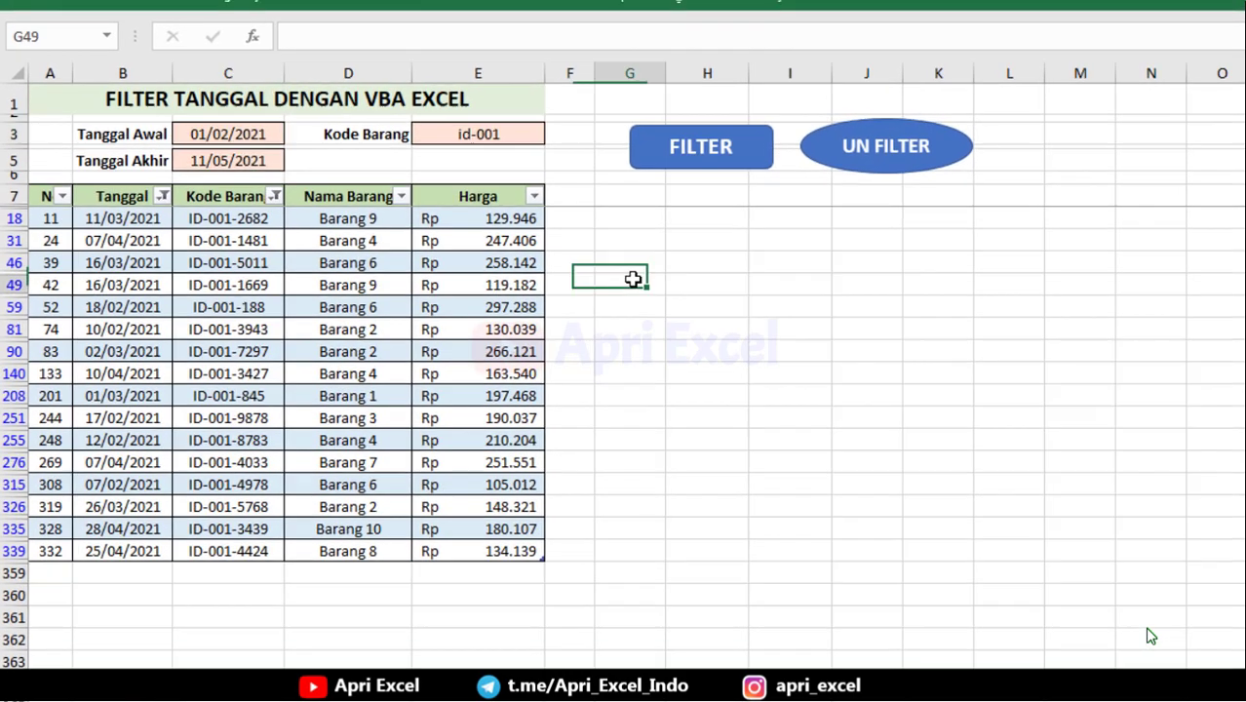
left_click(344, 327)
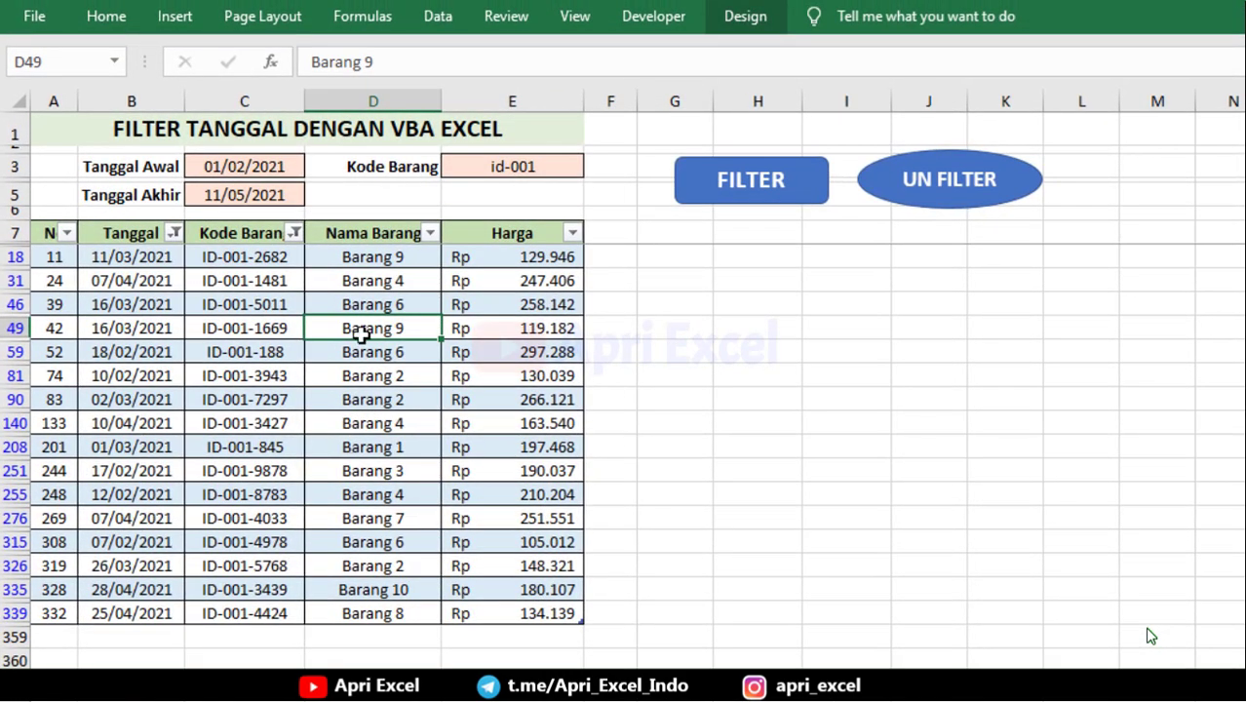
left_click(265, 168)
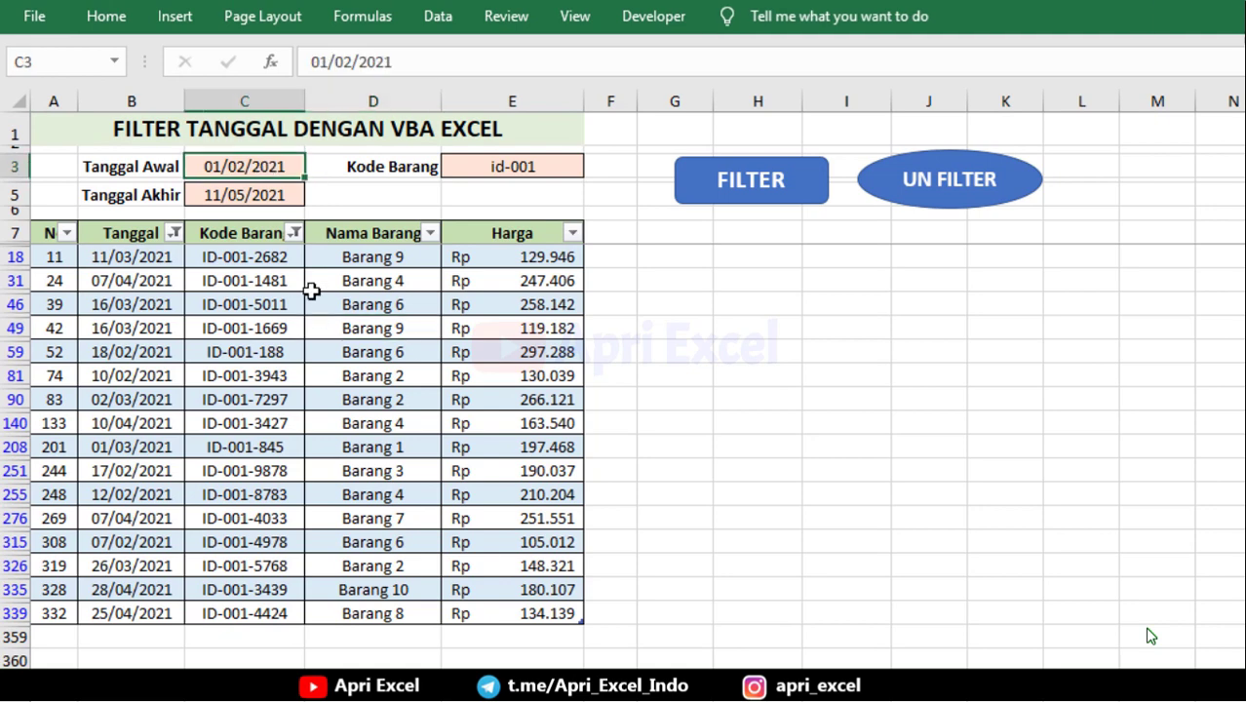
- Give C3 a custom data validation rule =ISNUMBER($C$3)
left_click(438, 16)
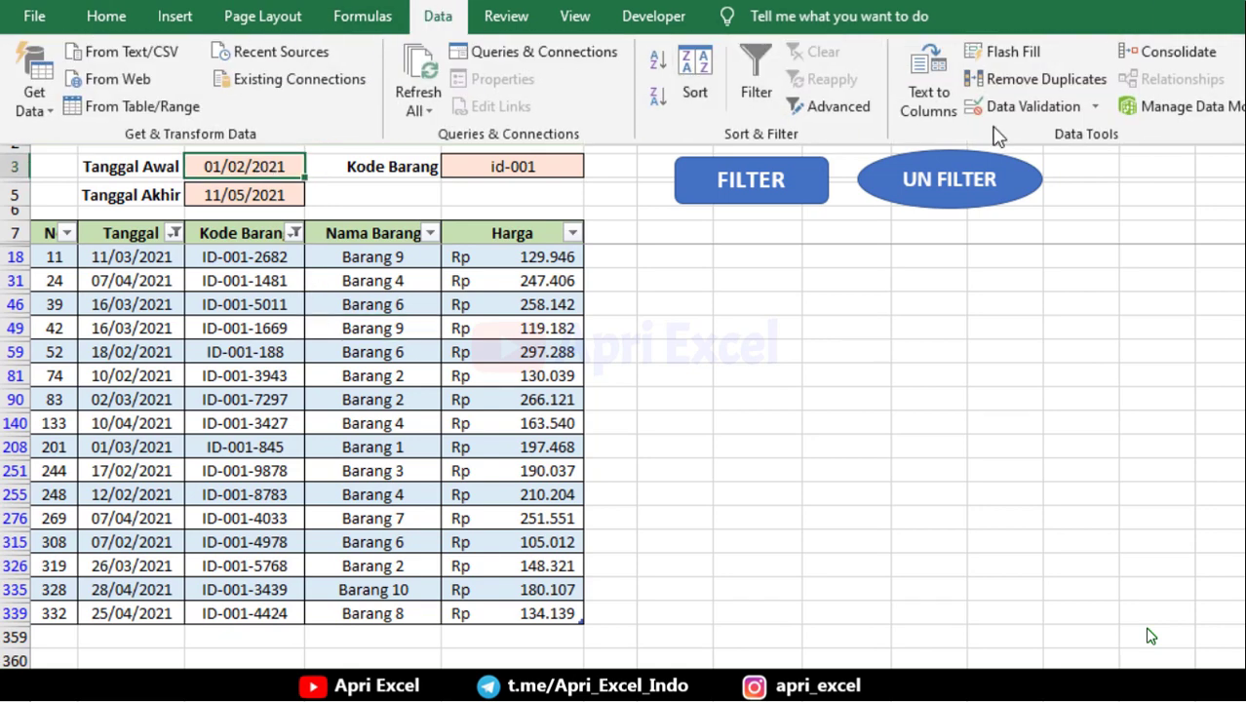
left_click(1021, 115)
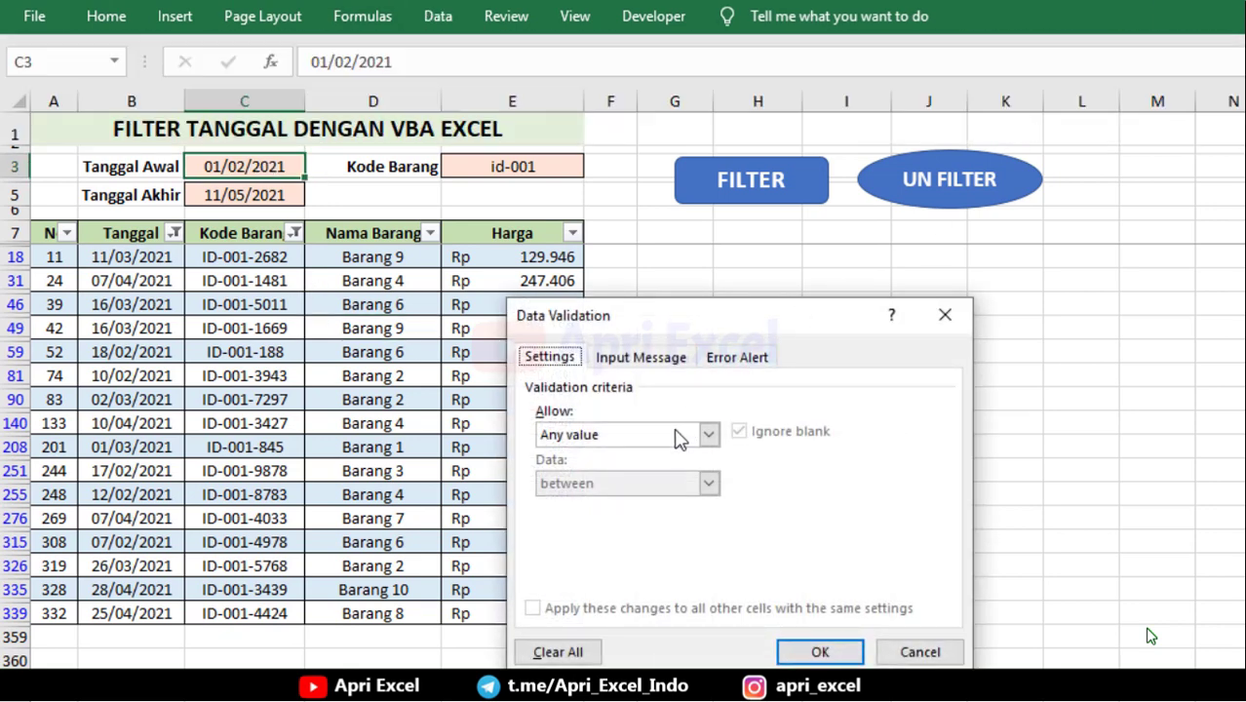
left_click(709, 435)
left_click(614, 564)
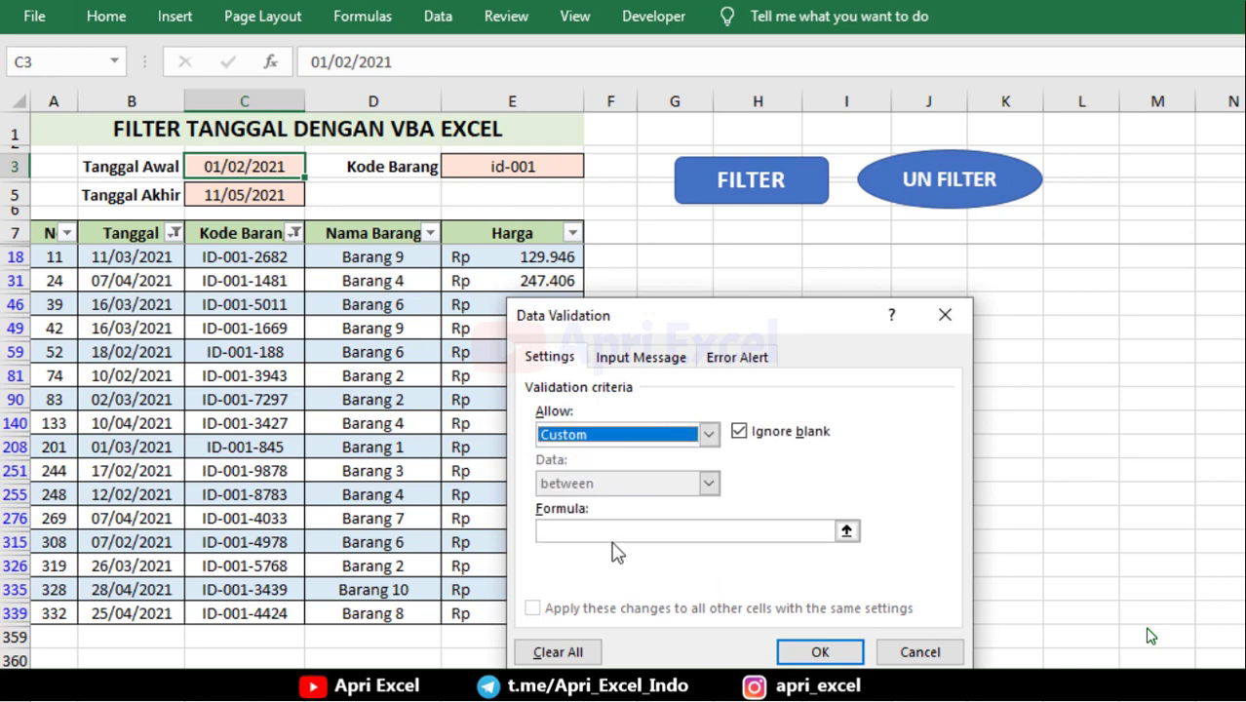
left_click(613, 532)
type("=isnumber(")
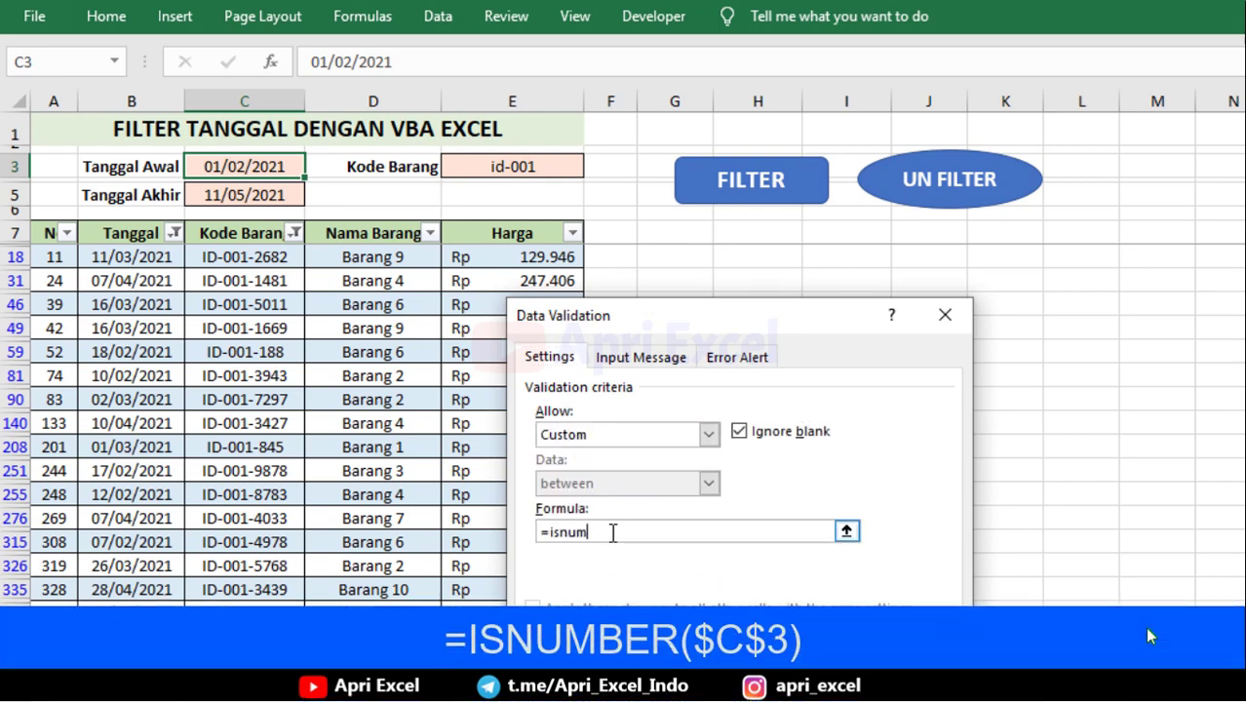
left_click(254, 169)
key("F4")
type(")")
left_click(700, 574)
- Add a Peringatan error alert saying text is not allowed, use dd/mm/yyyy, and apply the rule
left_click(737, 358)
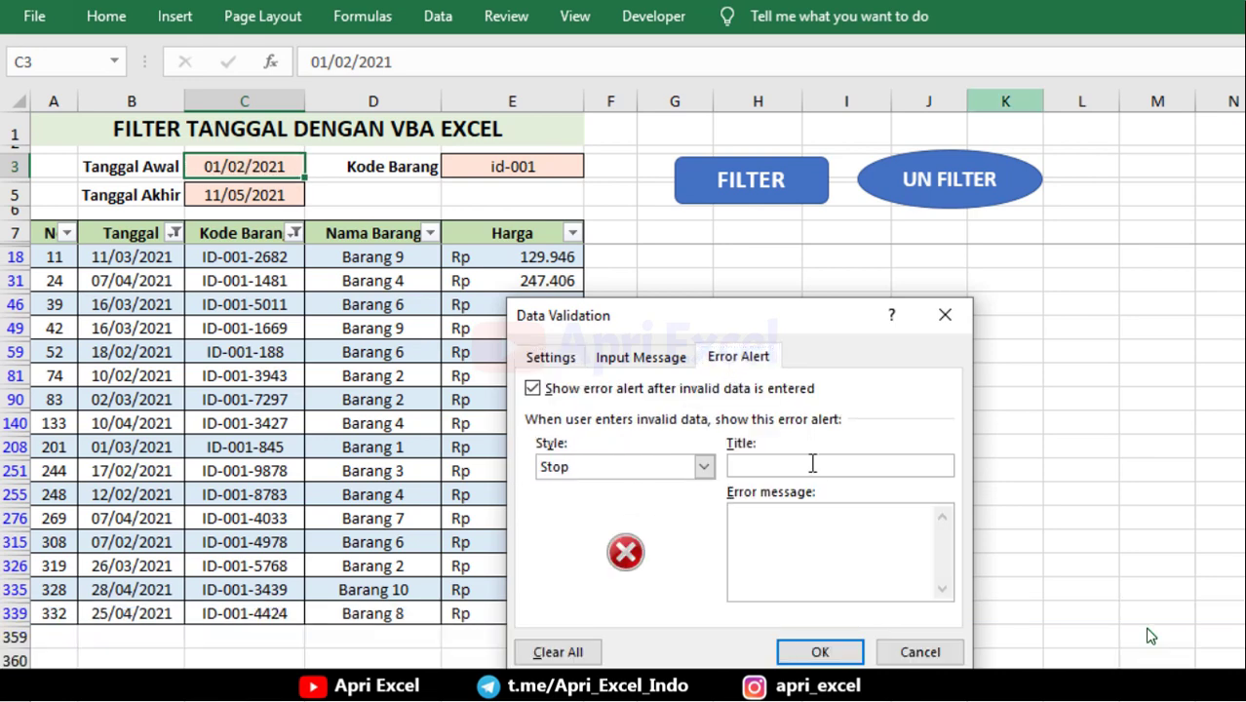
type("Peringatan")
left_click(812, 552)
type("Tidak boleh me")
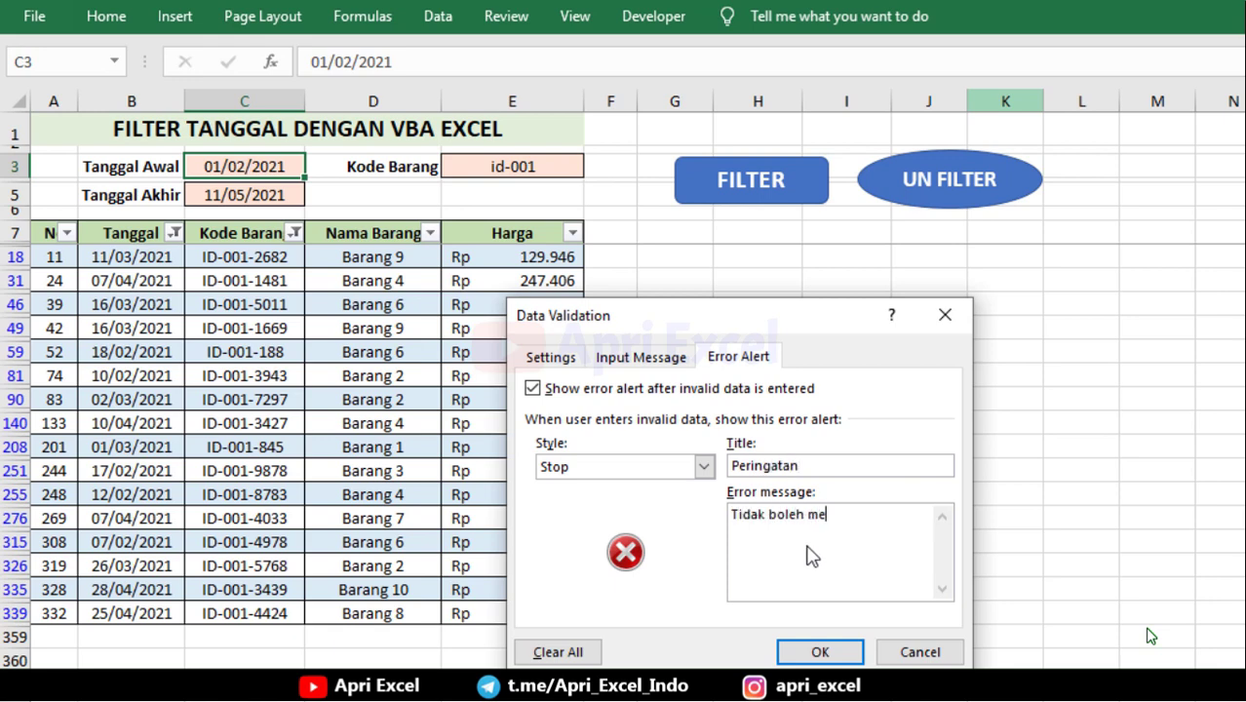
type("ngisi tek")
type("s. harap isi dengan")
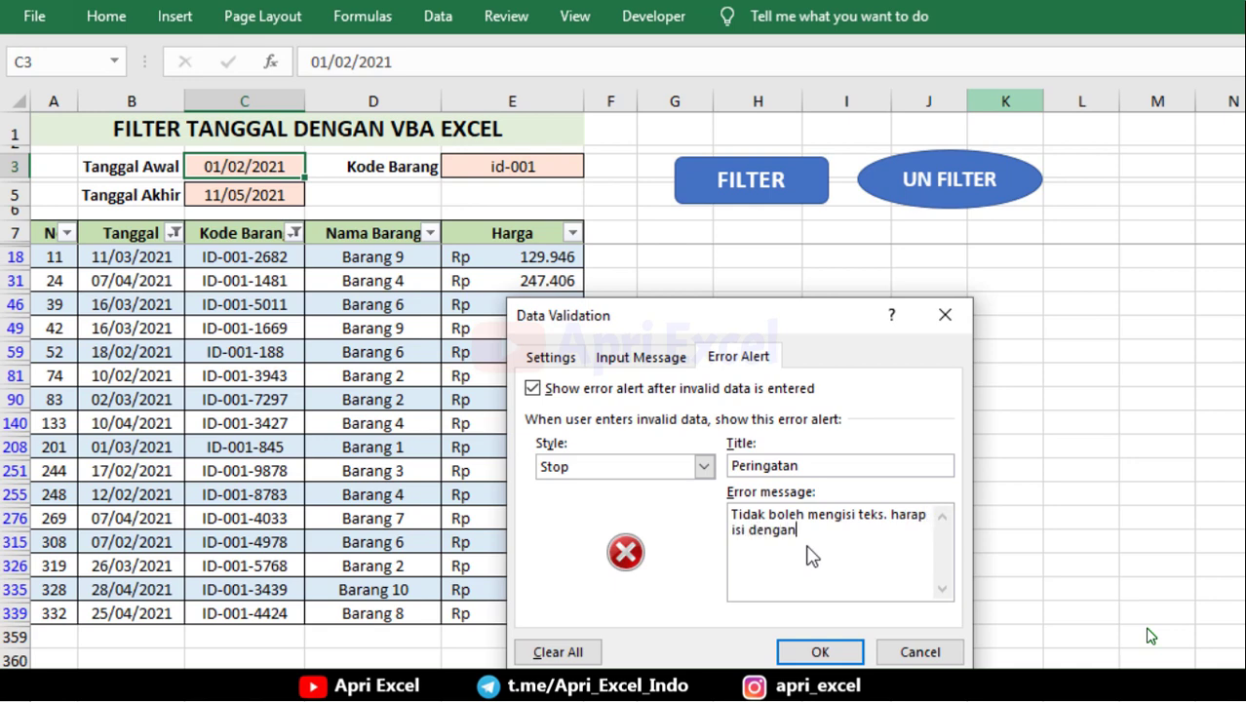
type(" format tanggal (dd/")
type("mm/")
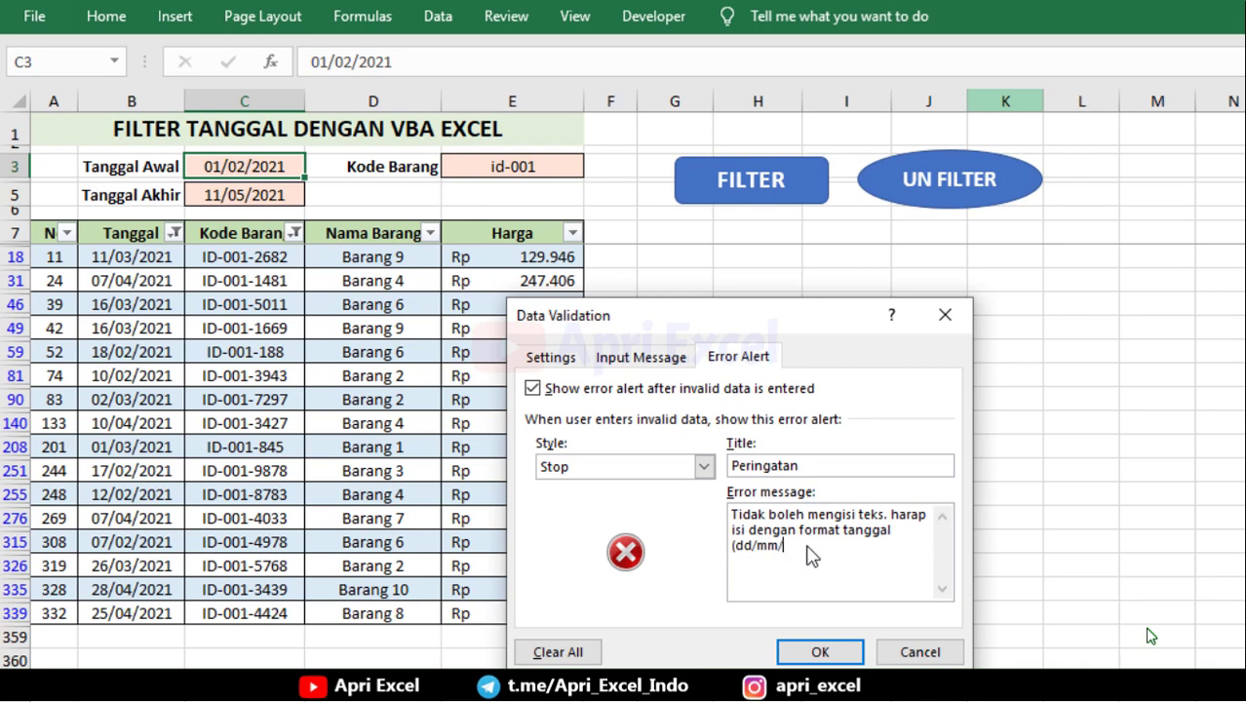
type("yyyy")
left_click_drag(828, 549, 736, 498)
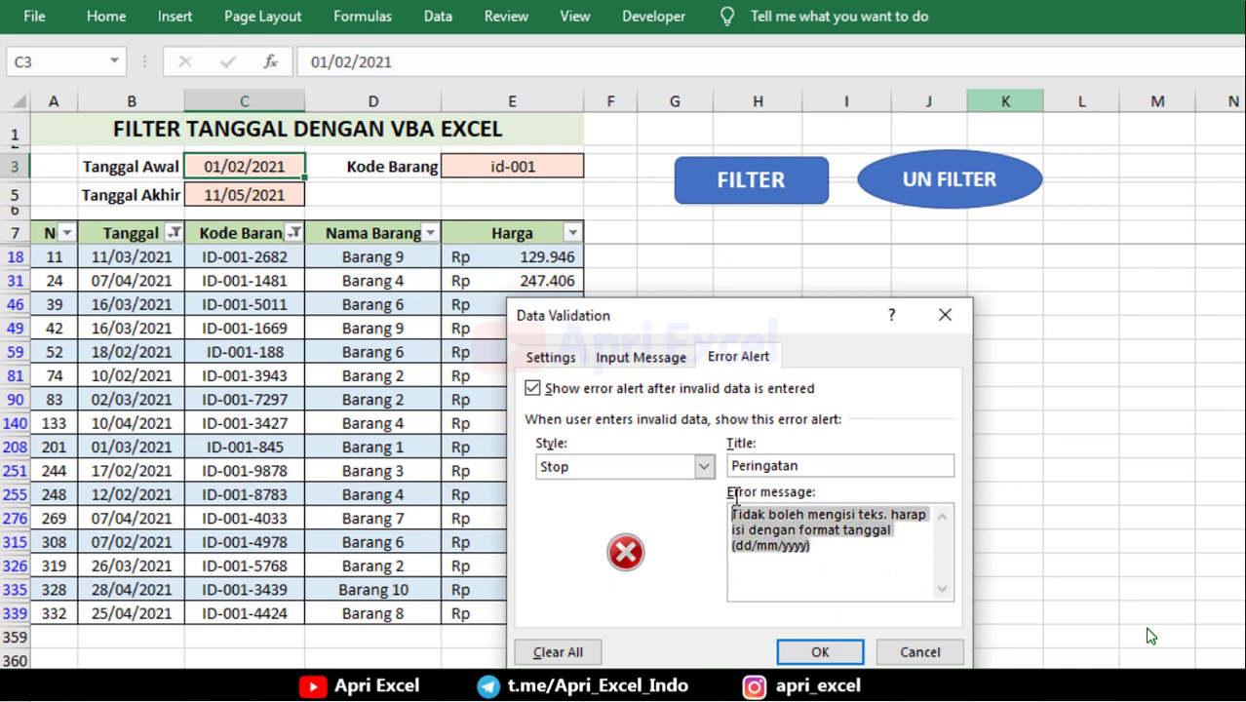
left_click(820, 652)
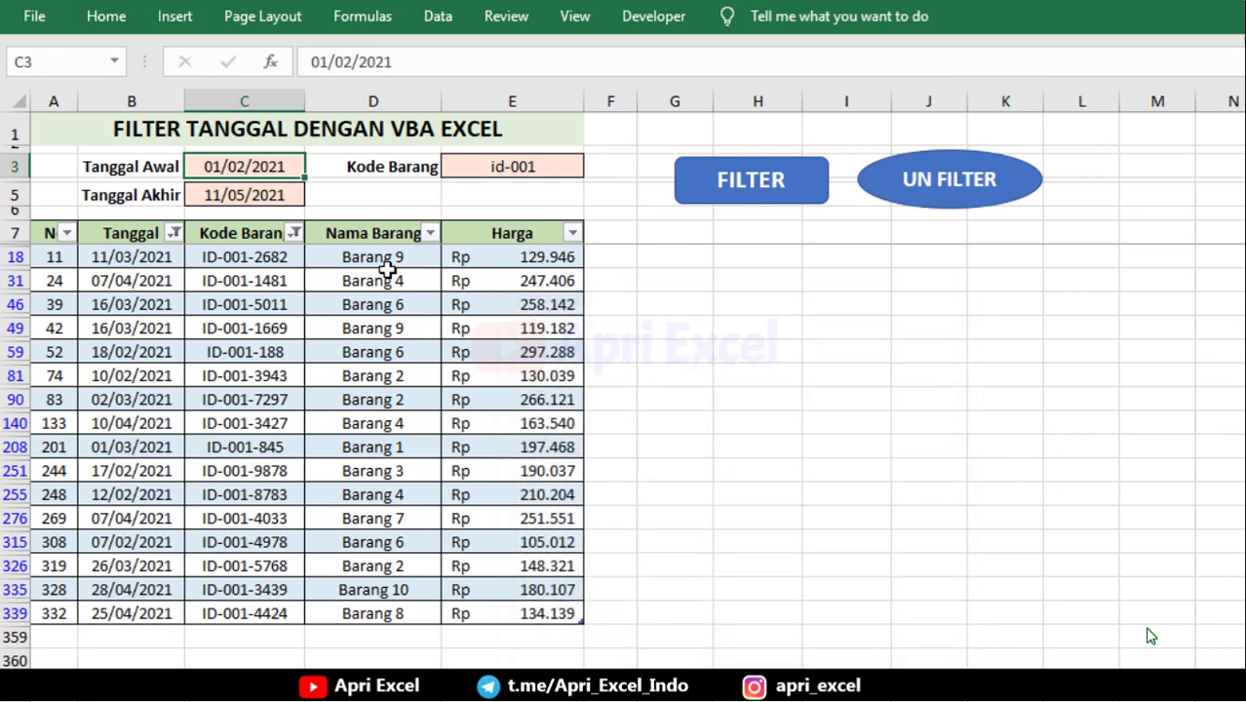
- Give end date C5 a custom data validation rule =ISNUMBER($C$5) with Stop style
left_click(239, 194)
left_click(454, 23)
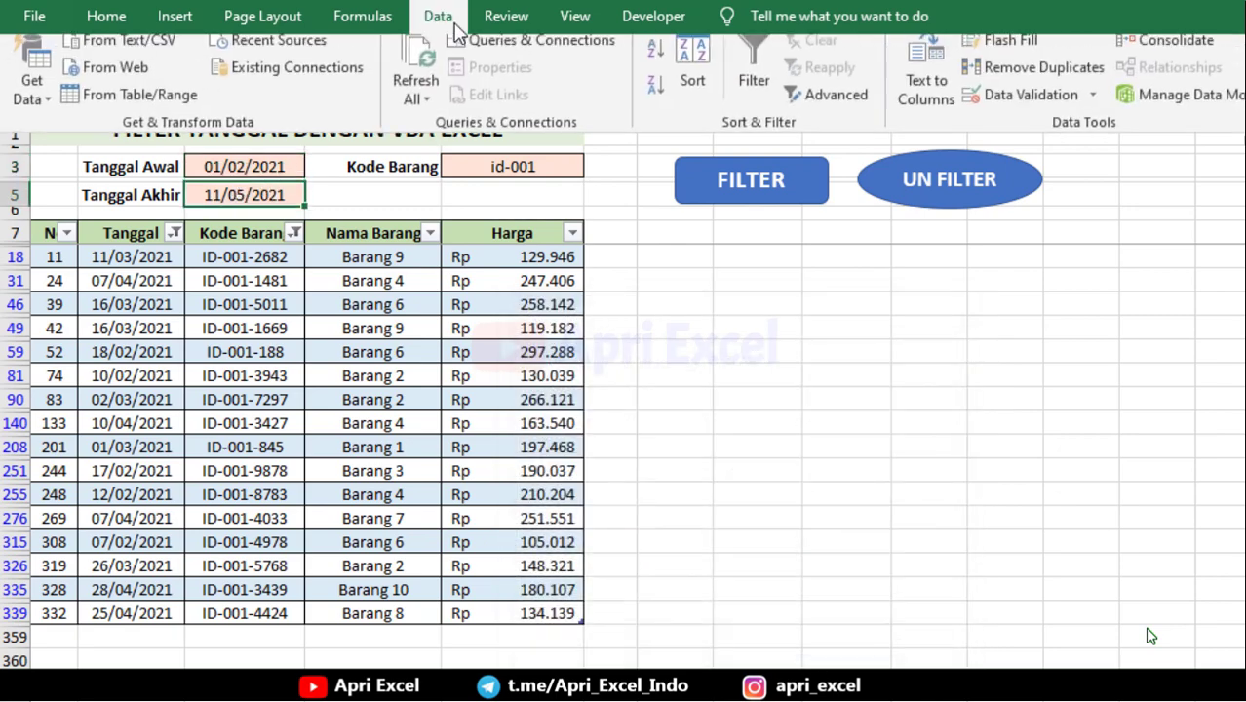
left_click(1014, 105)
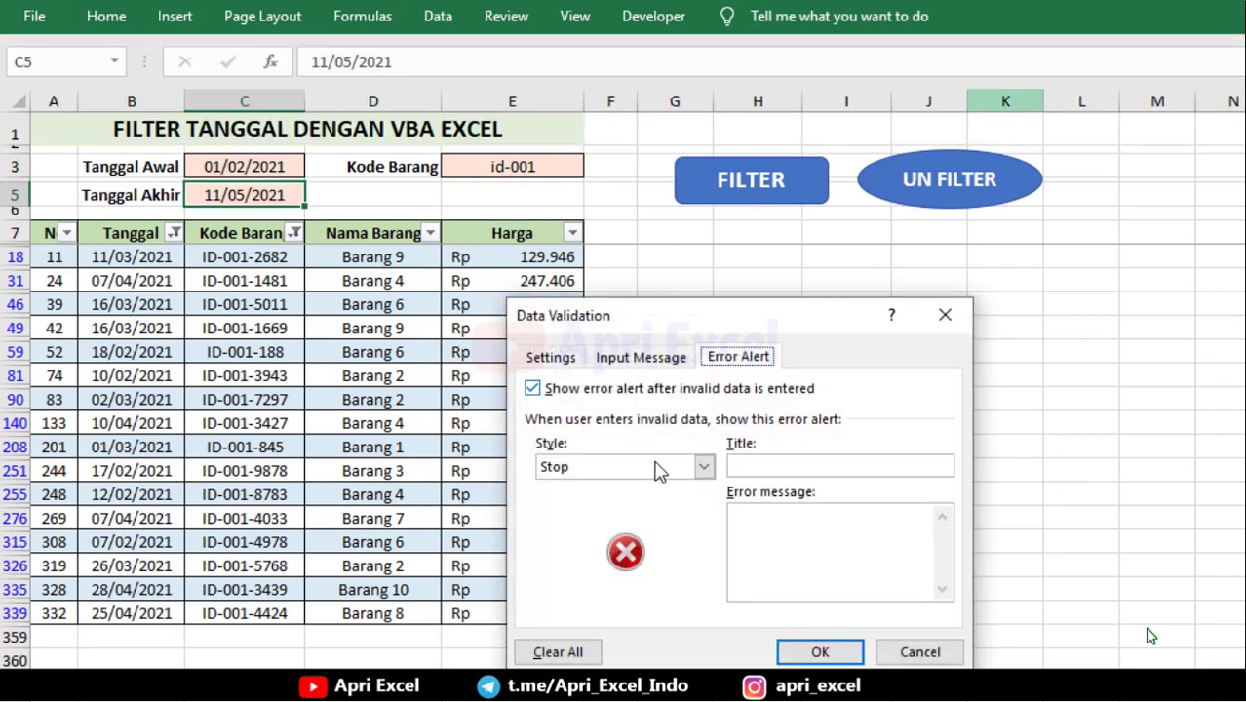
left_click(639, 471)
left_click(637, 471)
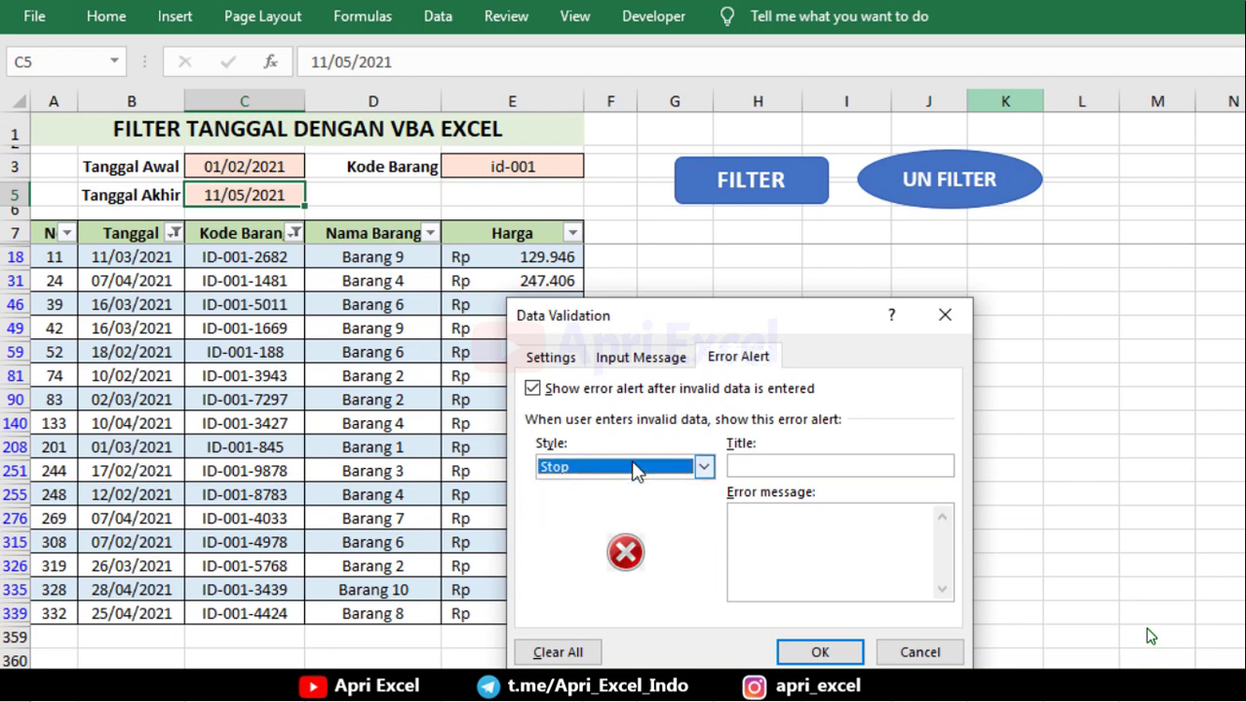
left_click(566, 359)
left_click(589, 438)
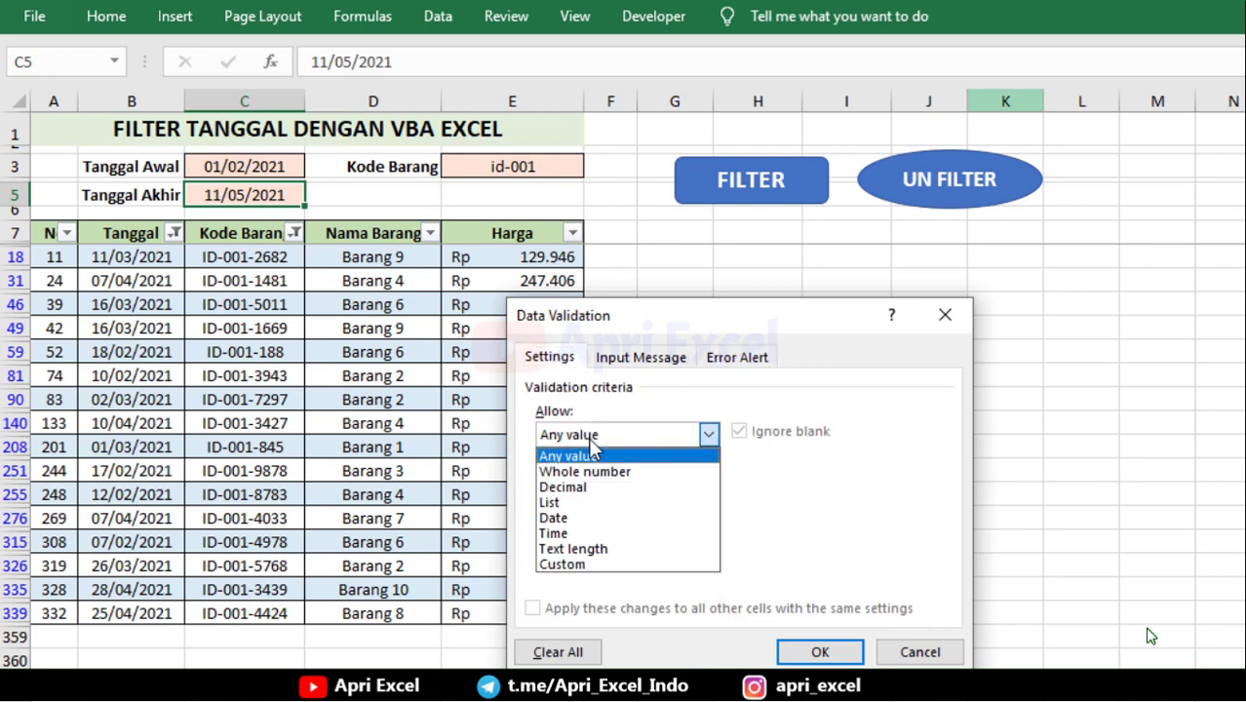
left_click(565, 564)
type("=isnumber(")
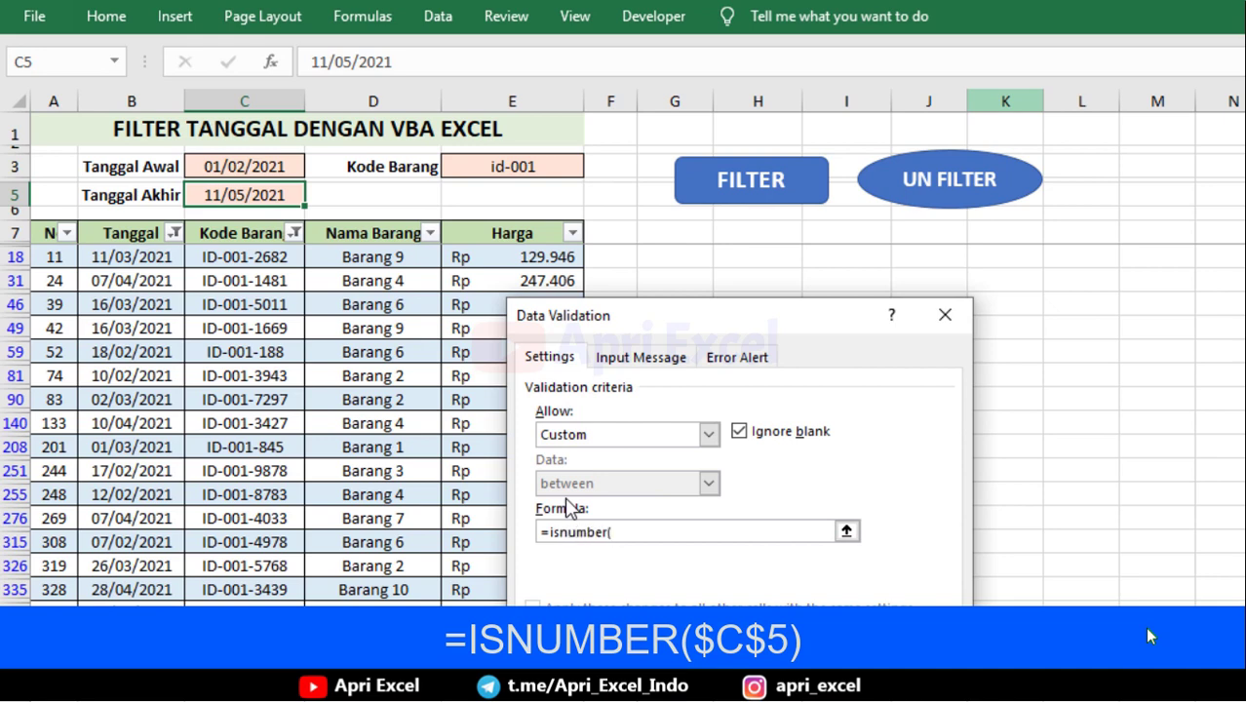
left_click(224, 194)
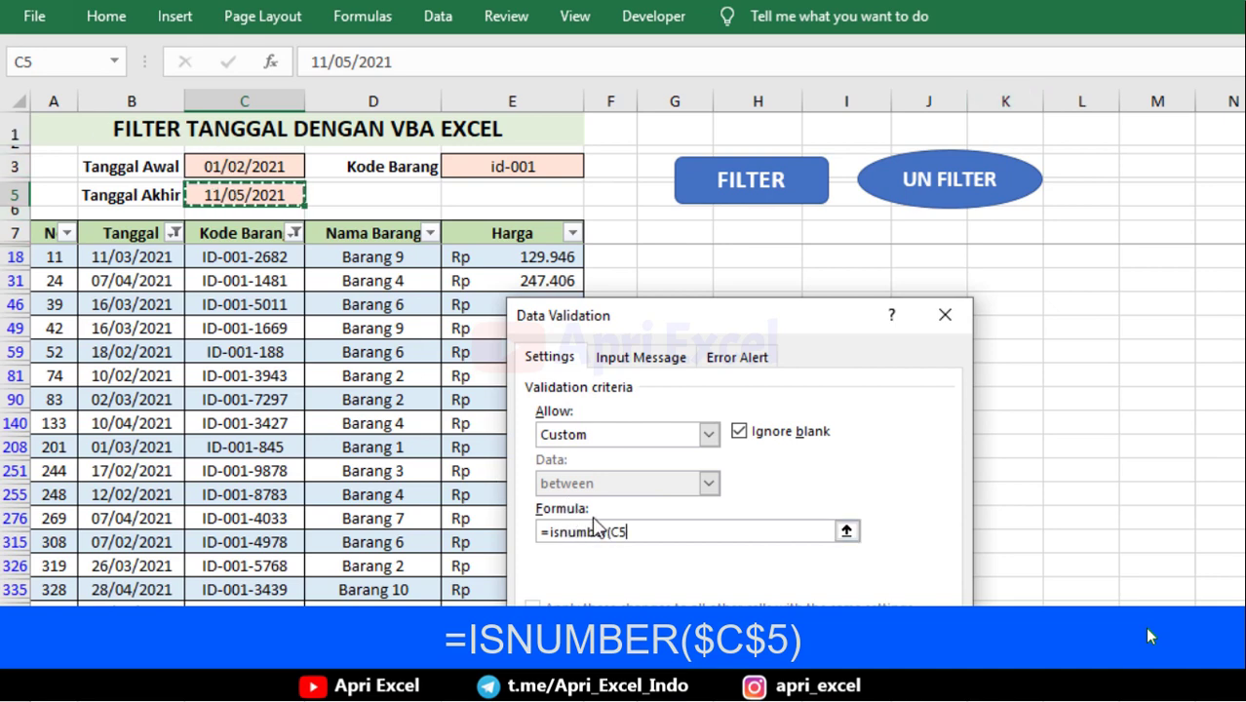
key("F4")
type(")")
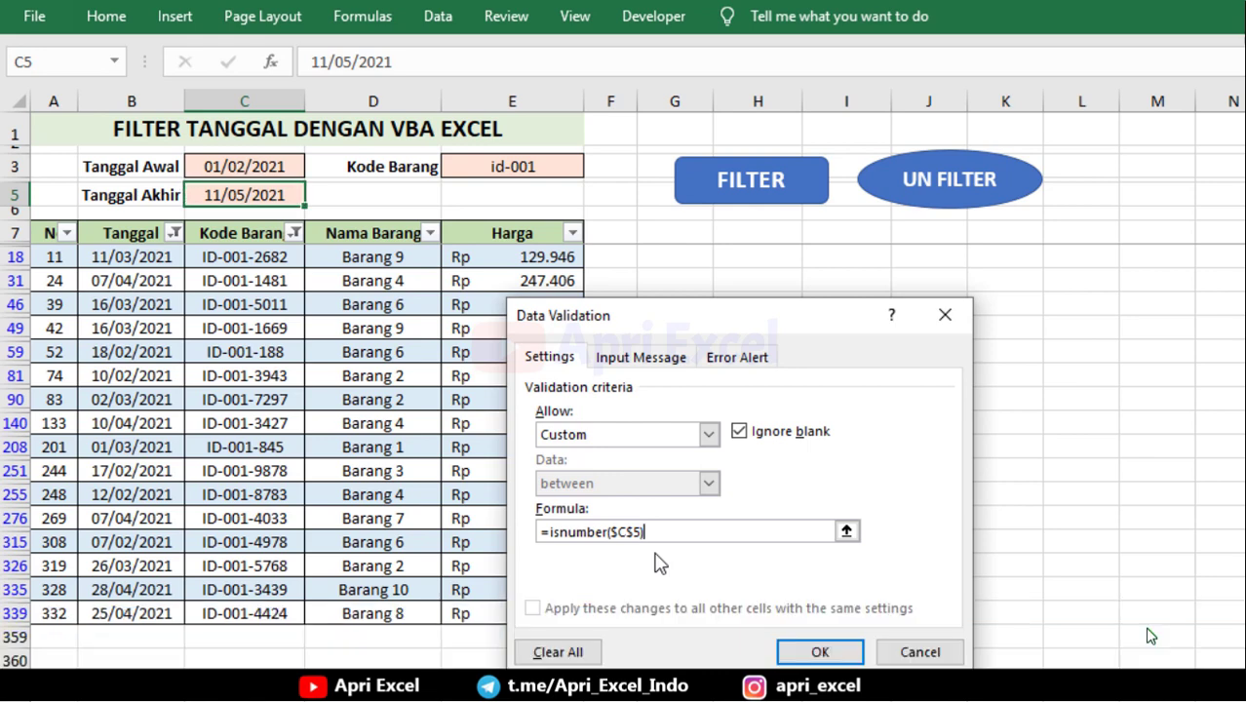
- Paste the same no-text, dd/mm/yyyy warning message into C5's error alert
left_click(732, 361)
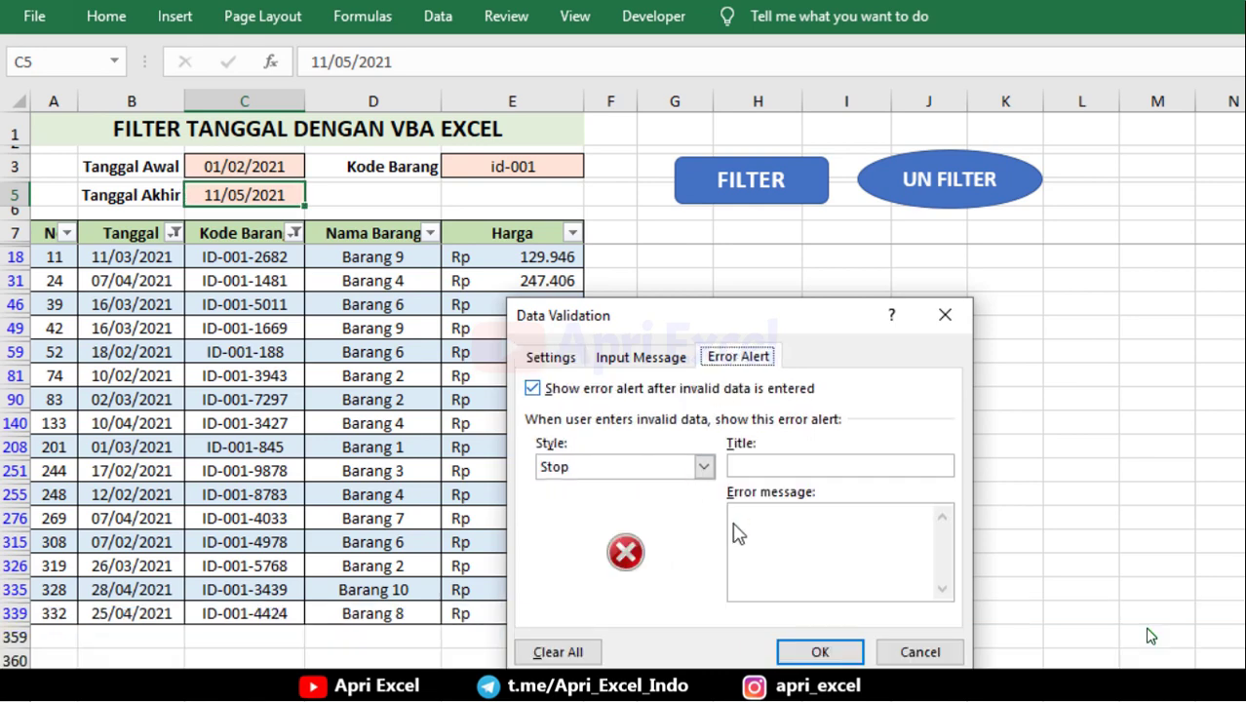
left_click(806, 522)
key("ctrl+v")
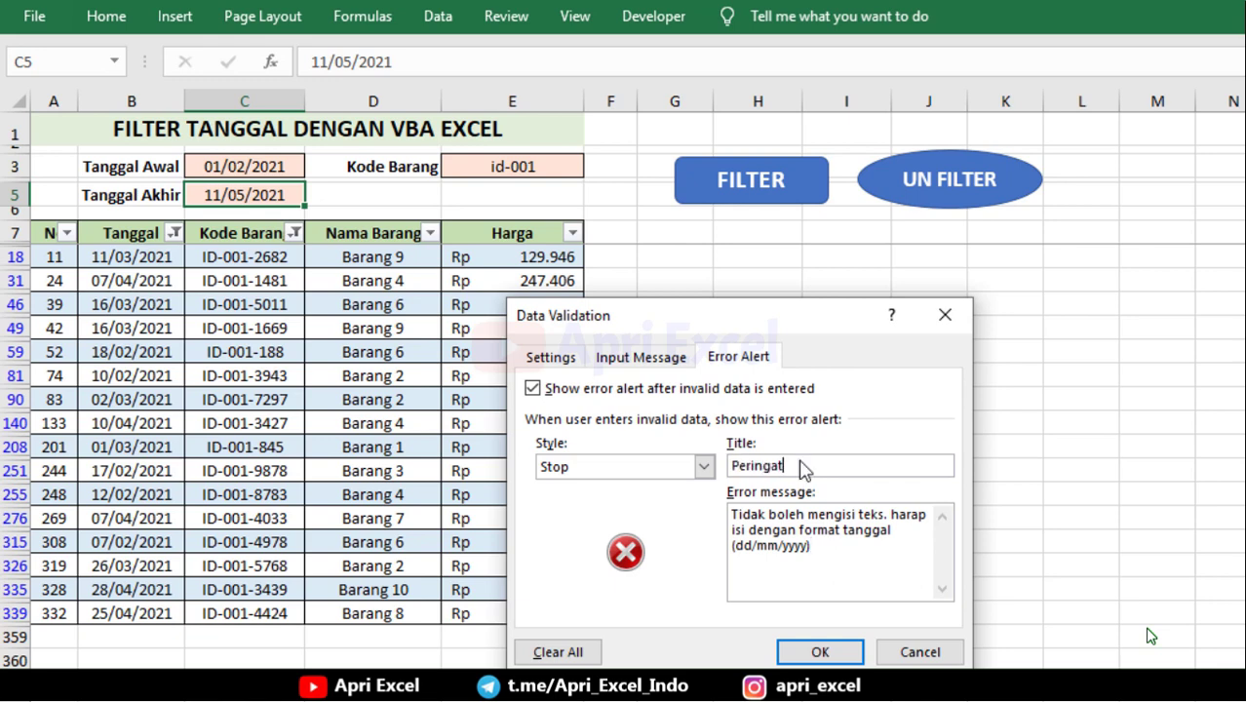
- Apply C5's validation and test it by entering 'asdf', dismissing the warning
left_click(819, 652)
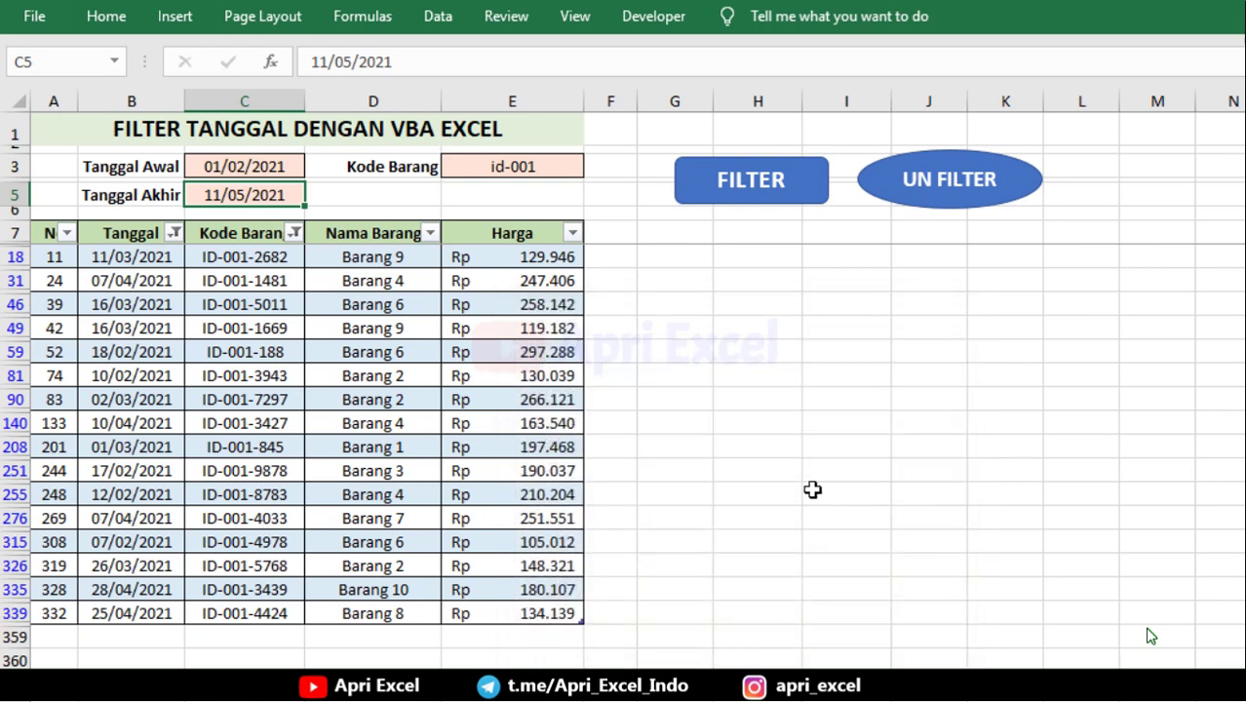
left_click(777, 419)
left_click(277, 195)
type("asdf")
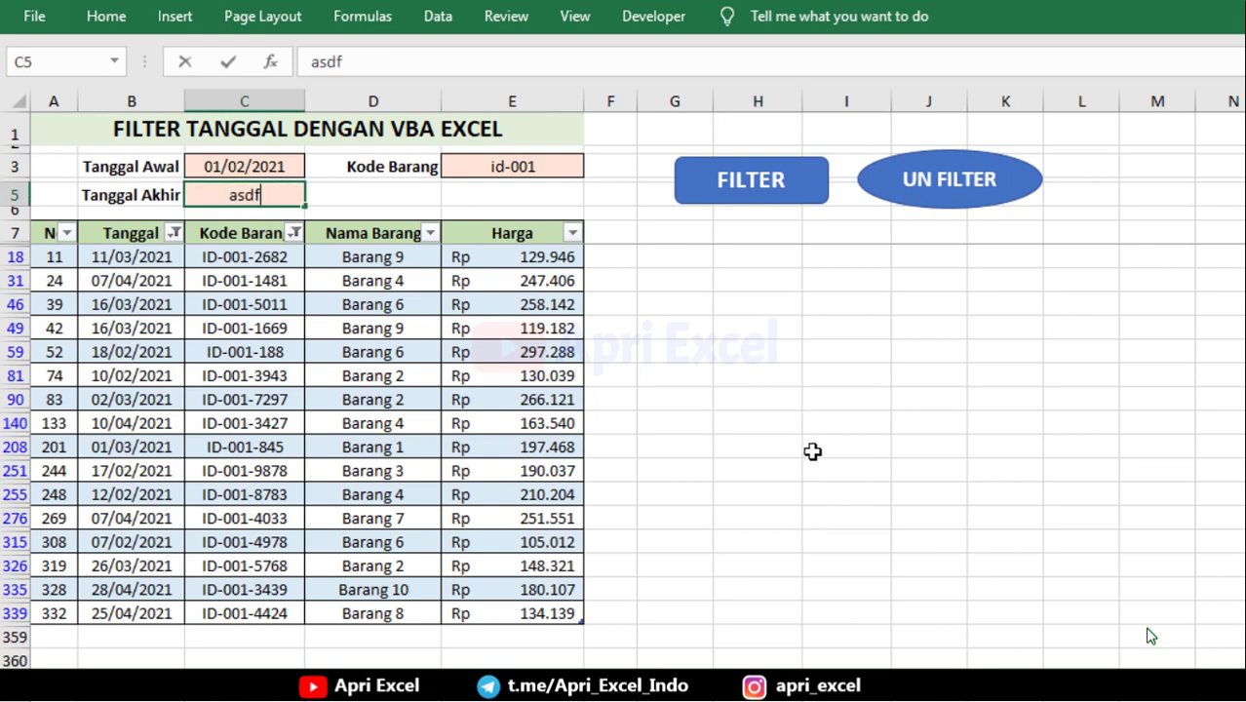
key("Return")
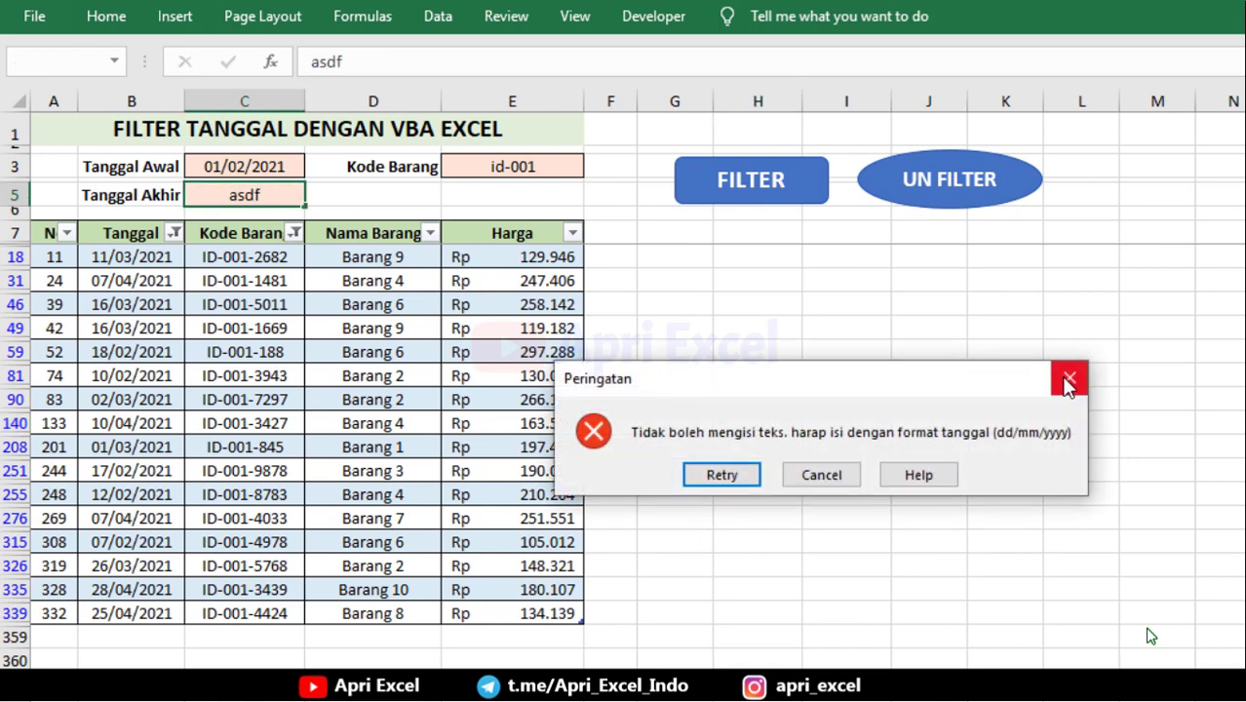
left_click(1069, 379)
left_click(450, 326)
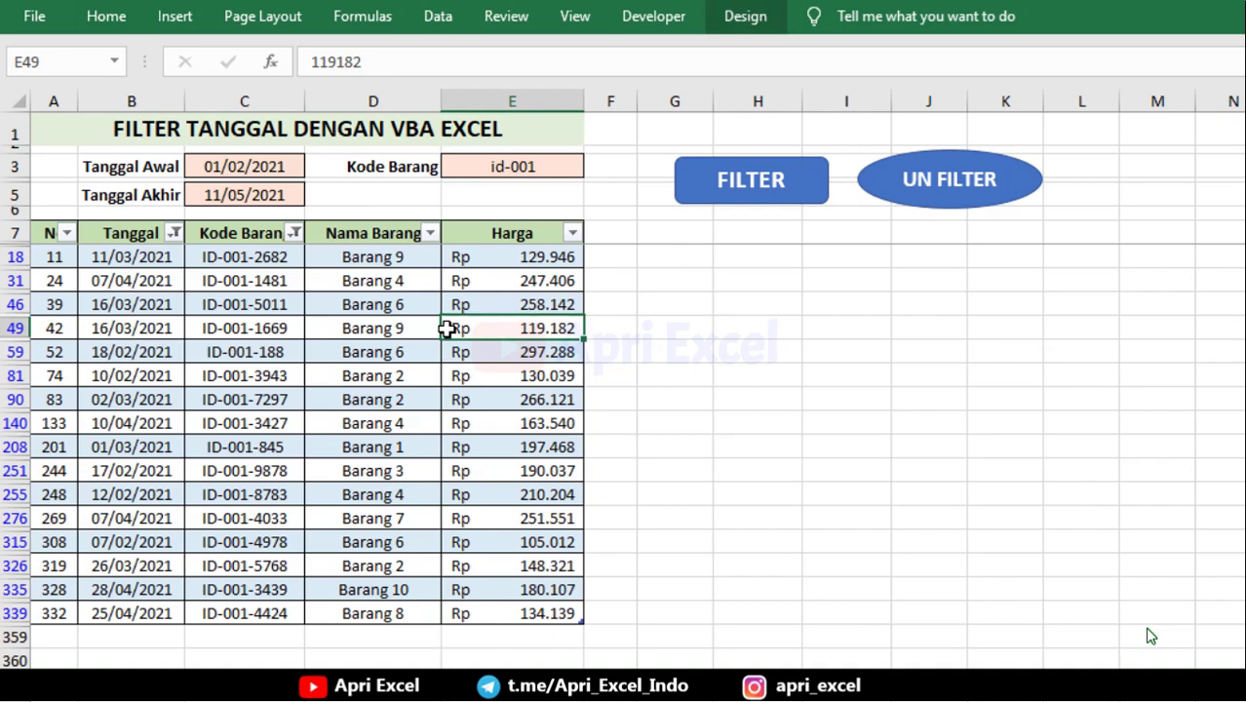
- Bring up the FILTER shape's context menu, then close it without changes
right_click(800, 185)
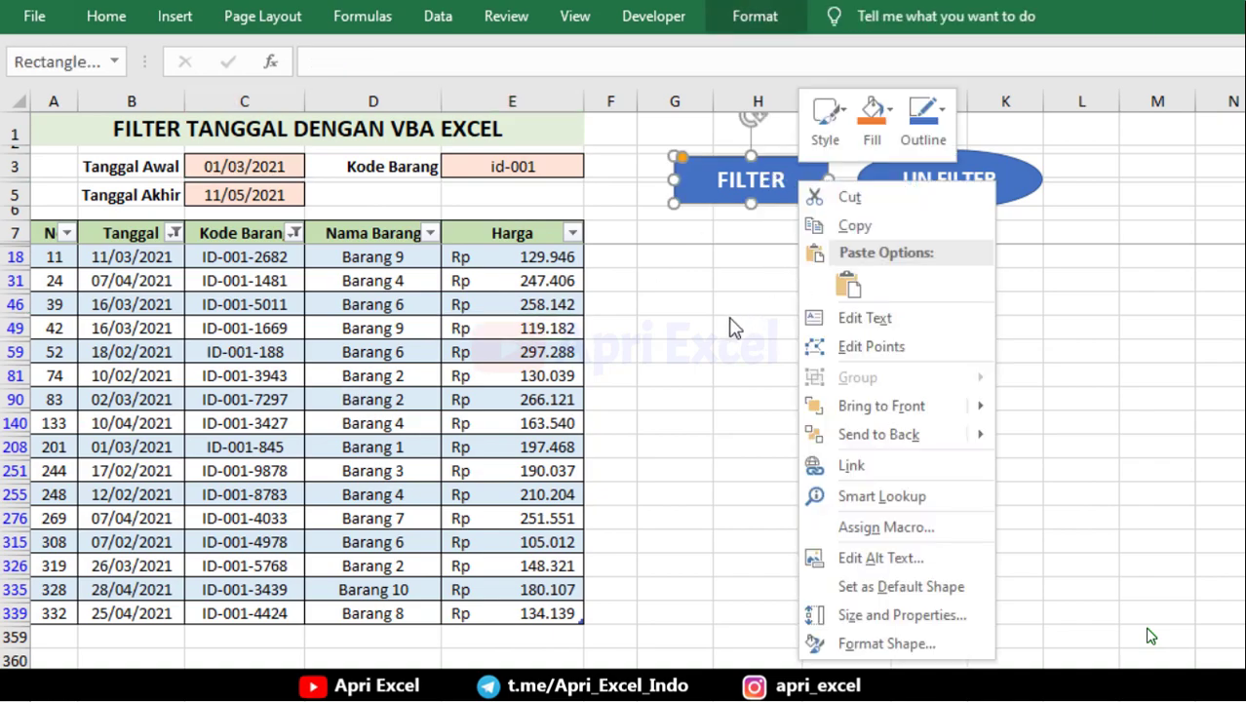
key("Escape")
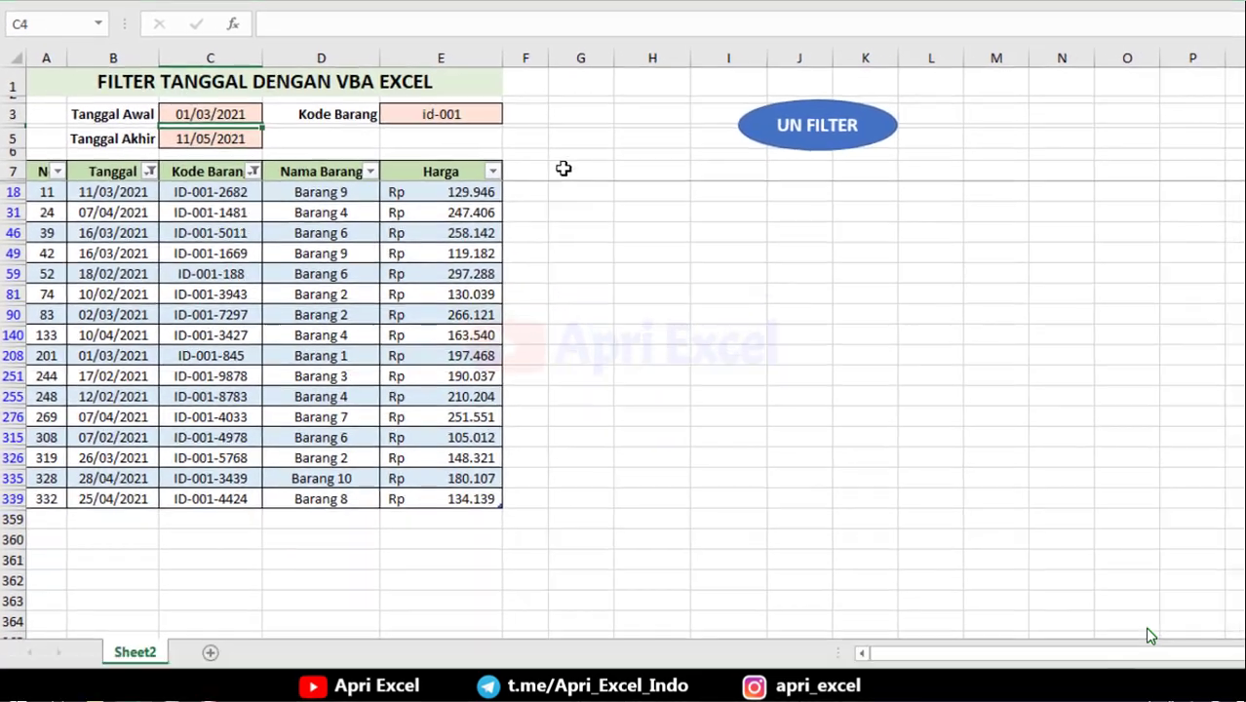
left_click(562, 243)
- Create a Worksheet_Change event in Sheet1's code, deleting the SelectionChange procedure
key("alt+F11")
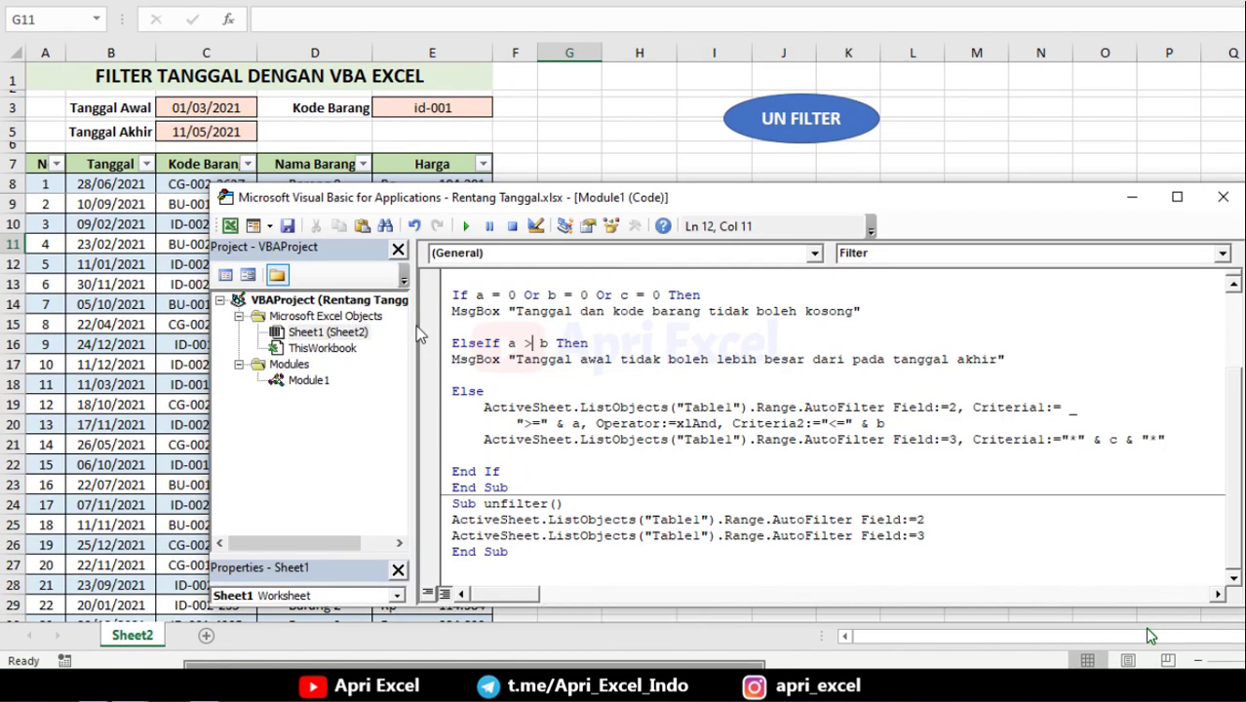
double_click(332, 333)
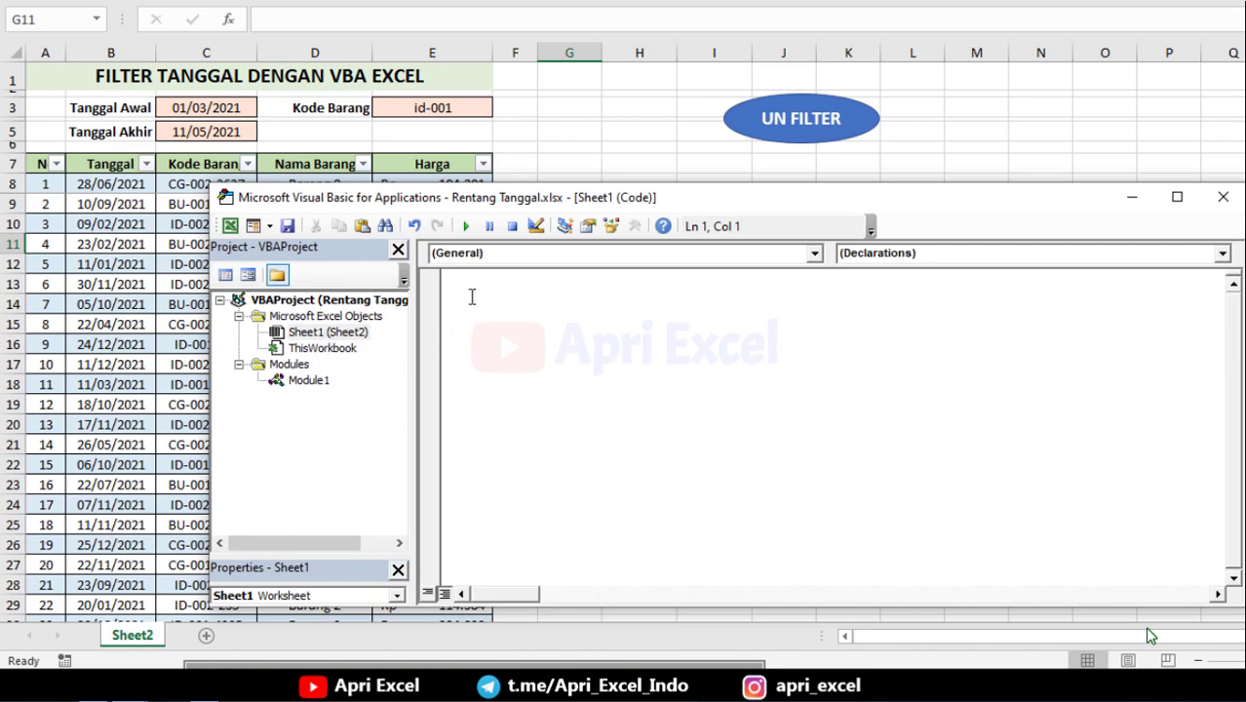
left_click(680, 257)
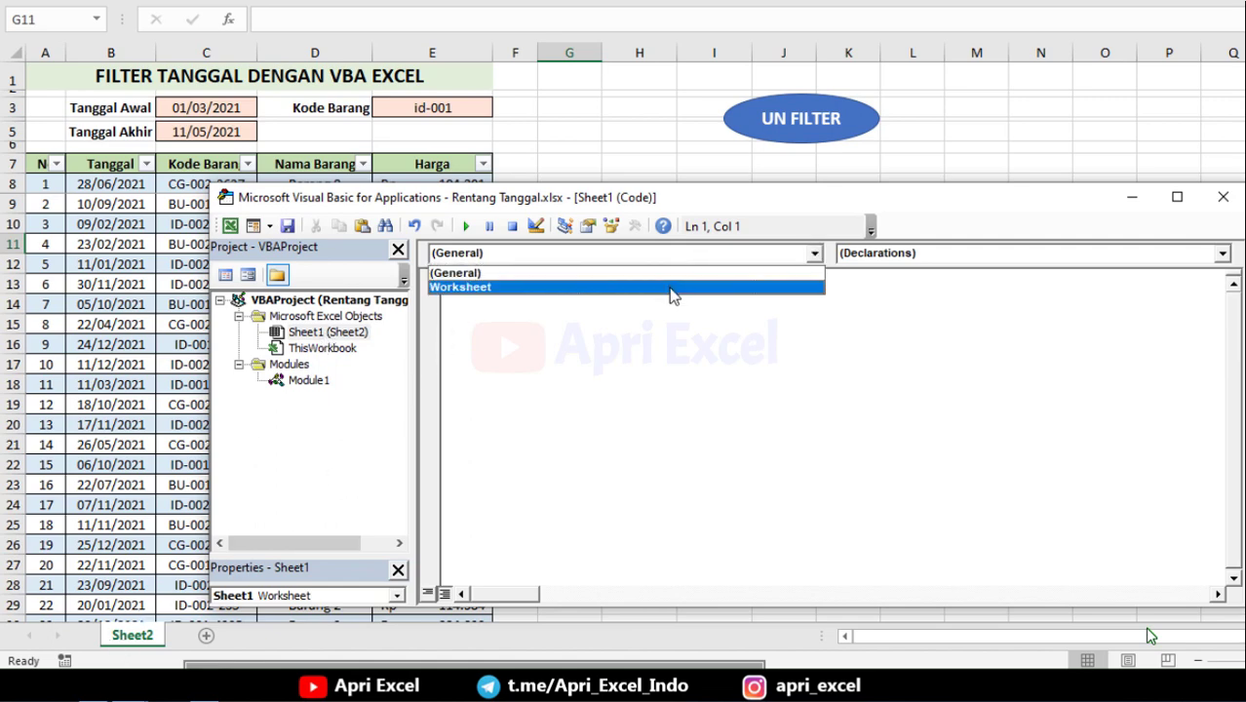
left_click(671, 289)
left_click(912, 256)
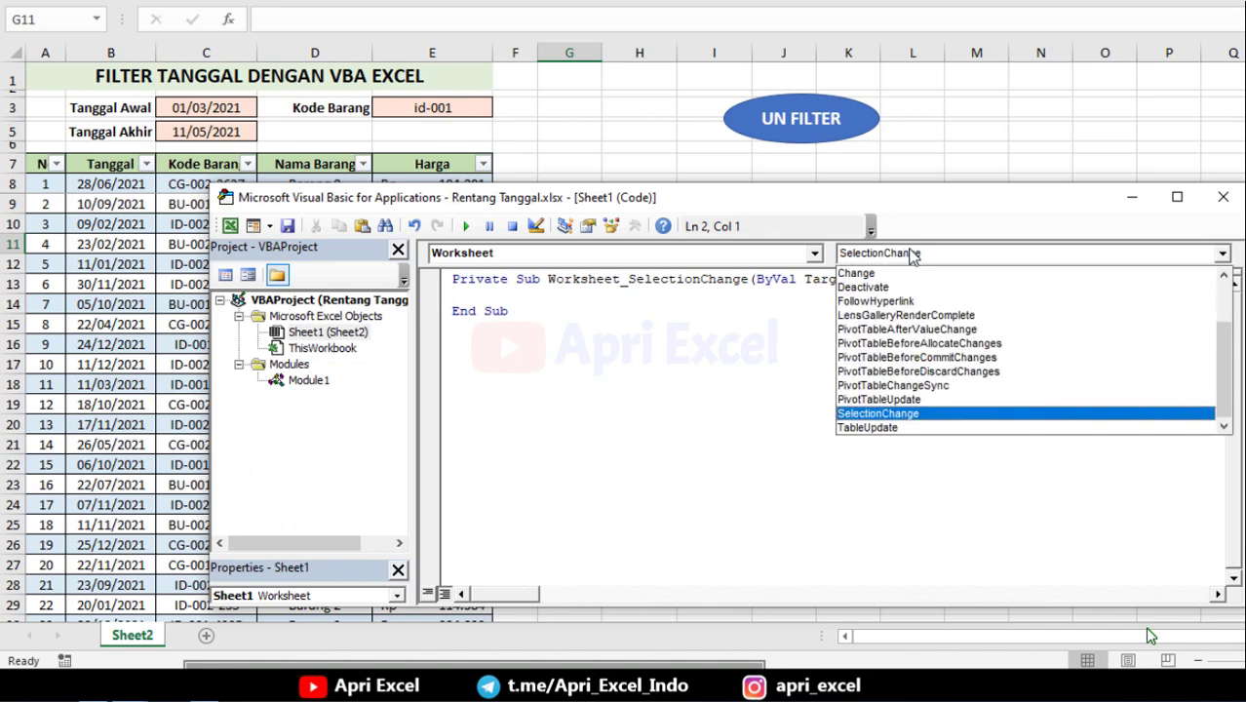
left_click(904, 271)
left_click_drag(531, 382, 449, 343)
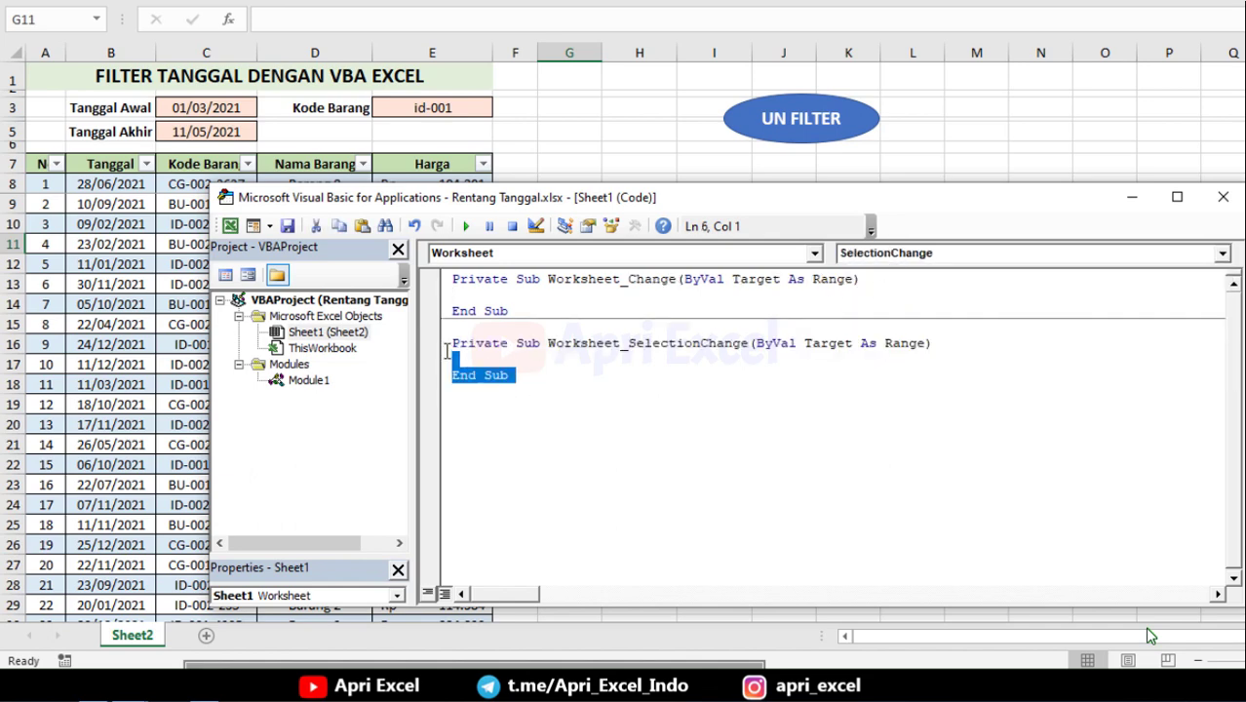
key("Delete")
left_click(515, 299)
type("if ta")
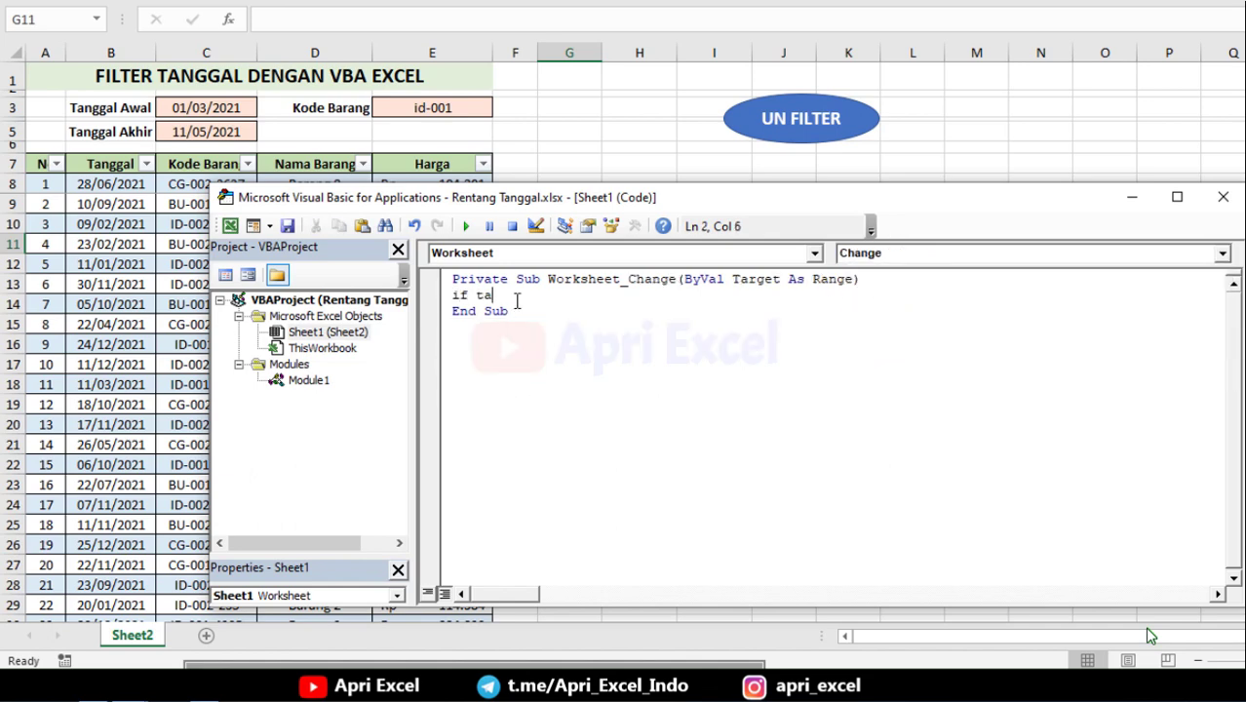
- Write the condition Target.Address = "$C$3" Or "$C$5" Or "$E$3"
type("rget.addres")
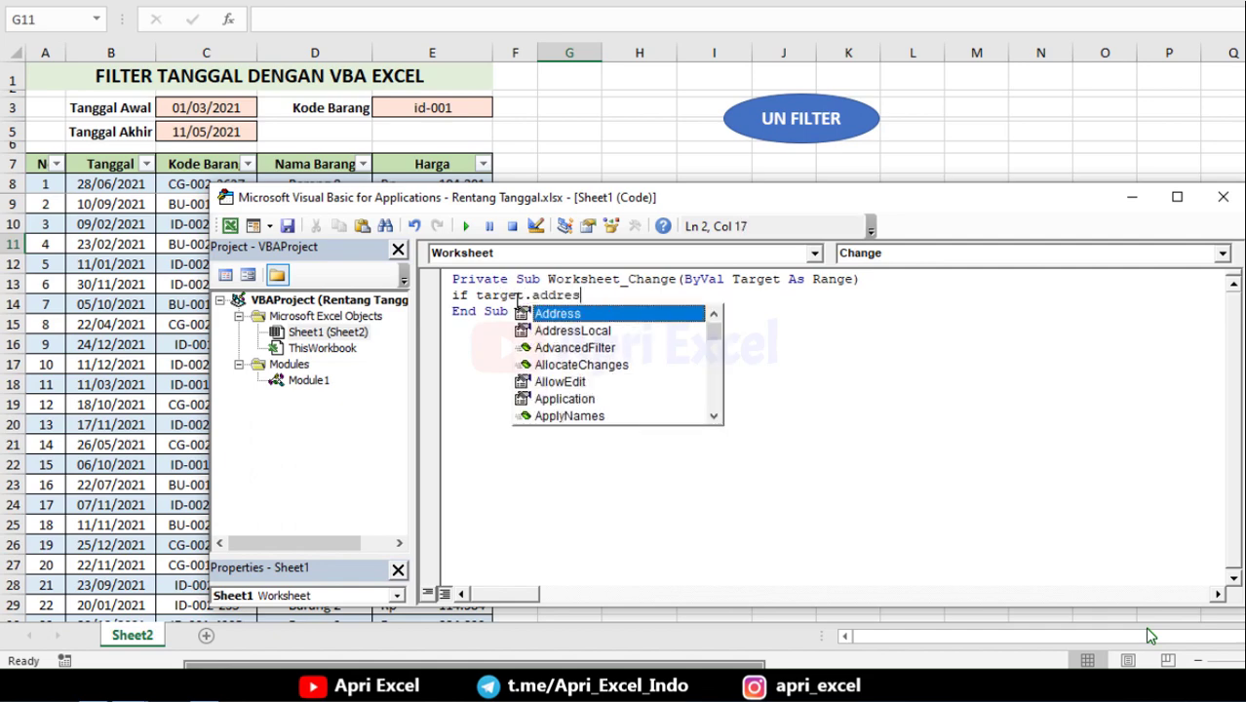
type("s =")
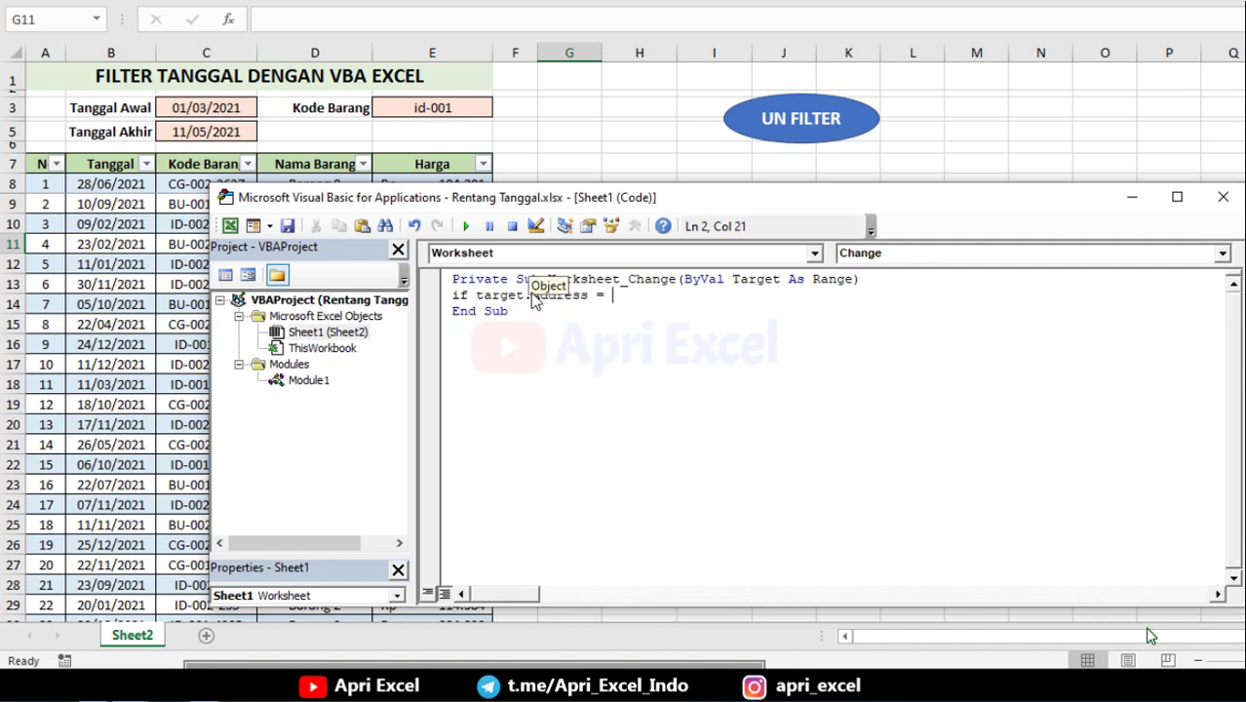
type("\"C3")
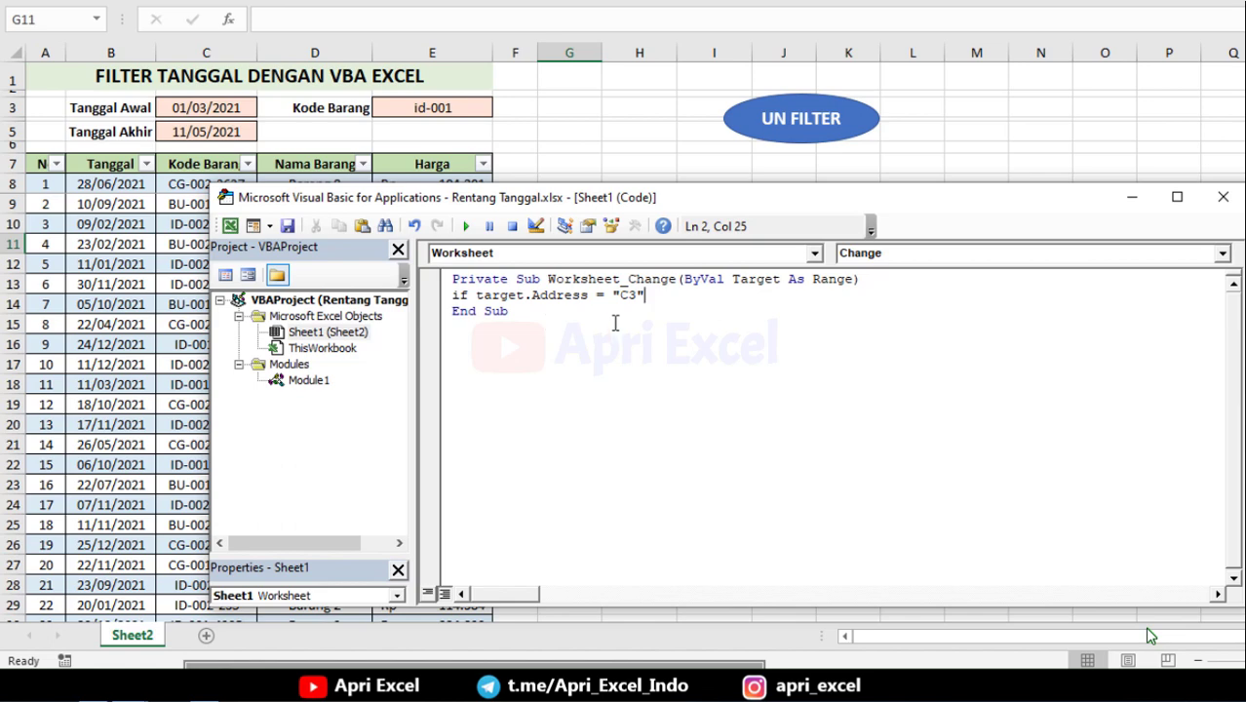
left_click(622, 294)
type("$")
left_click(635, 296)
type("$")
left_click_drag(700, 290, 481, 295)
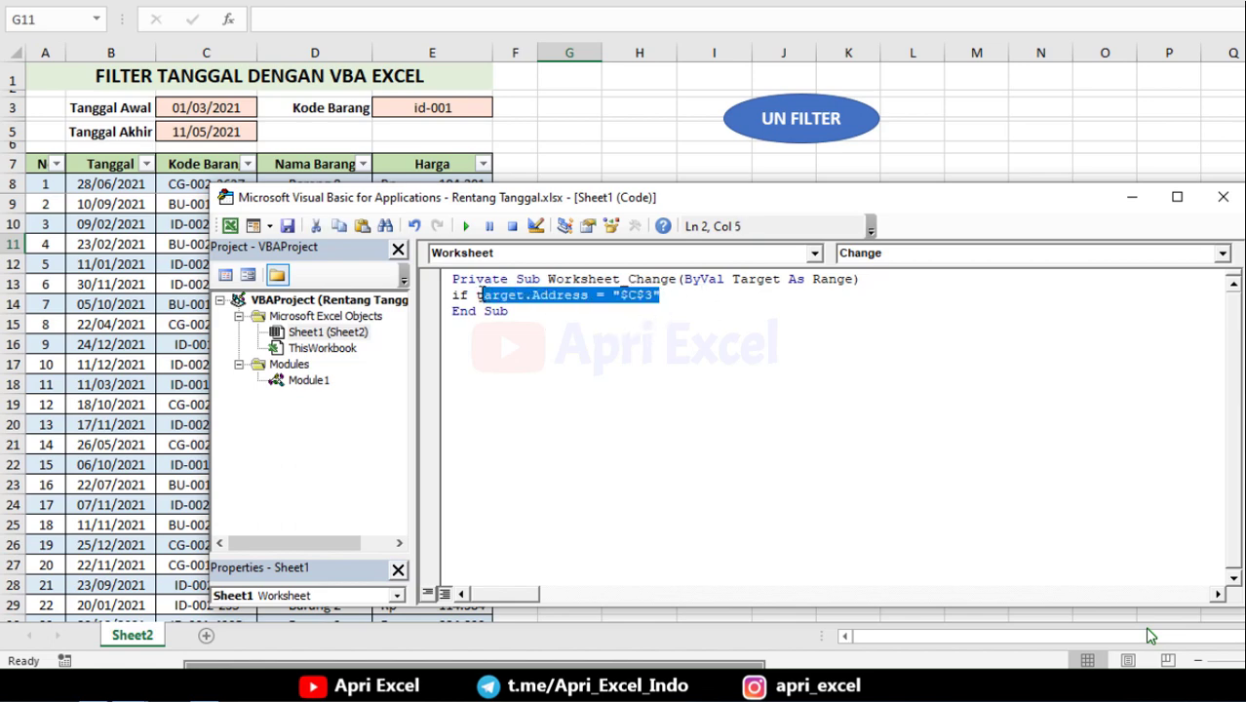
left_click(759, 301)
type("or")
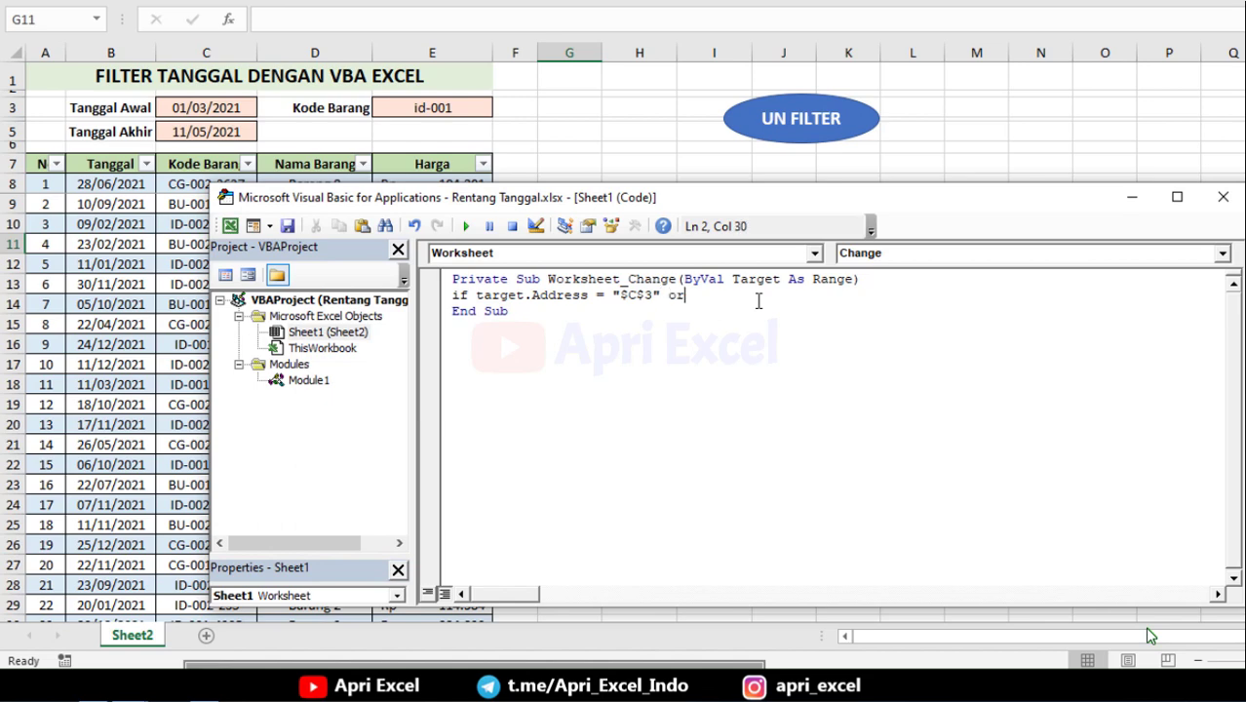
type("target.Address = \"$C$3\"")
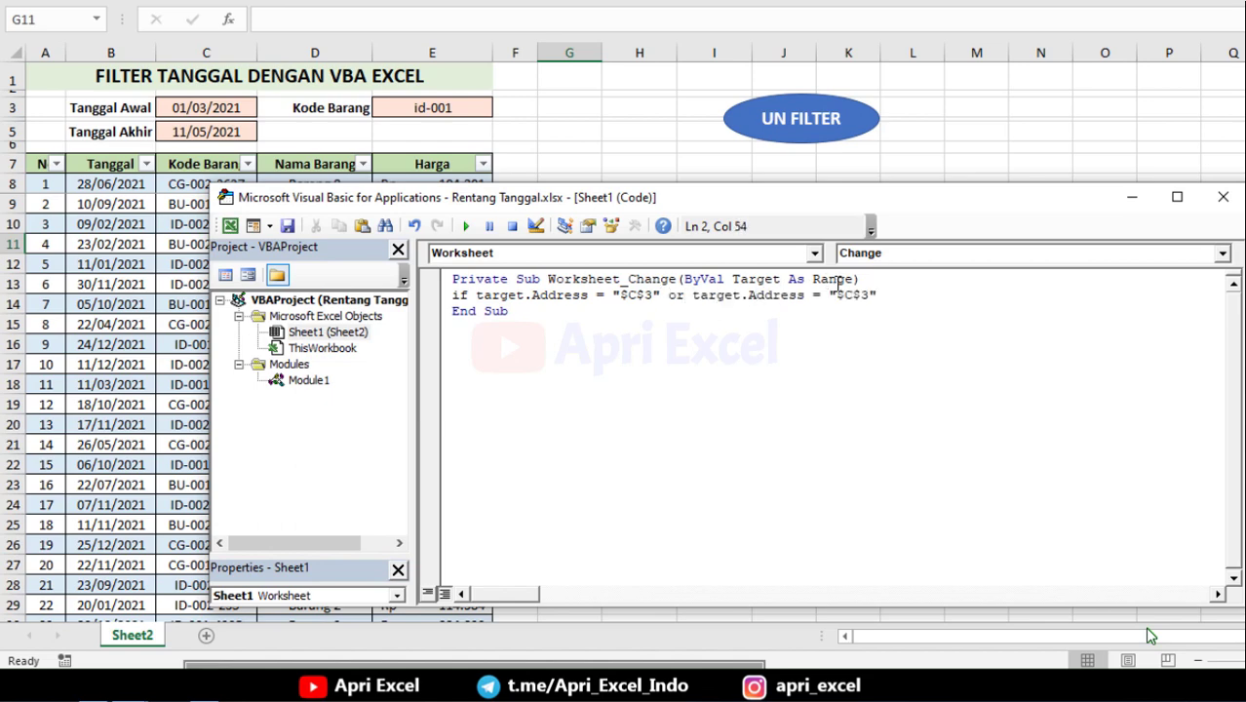
key("shift+Left")
type("5")
type("target.Address = \"$C$3\"")
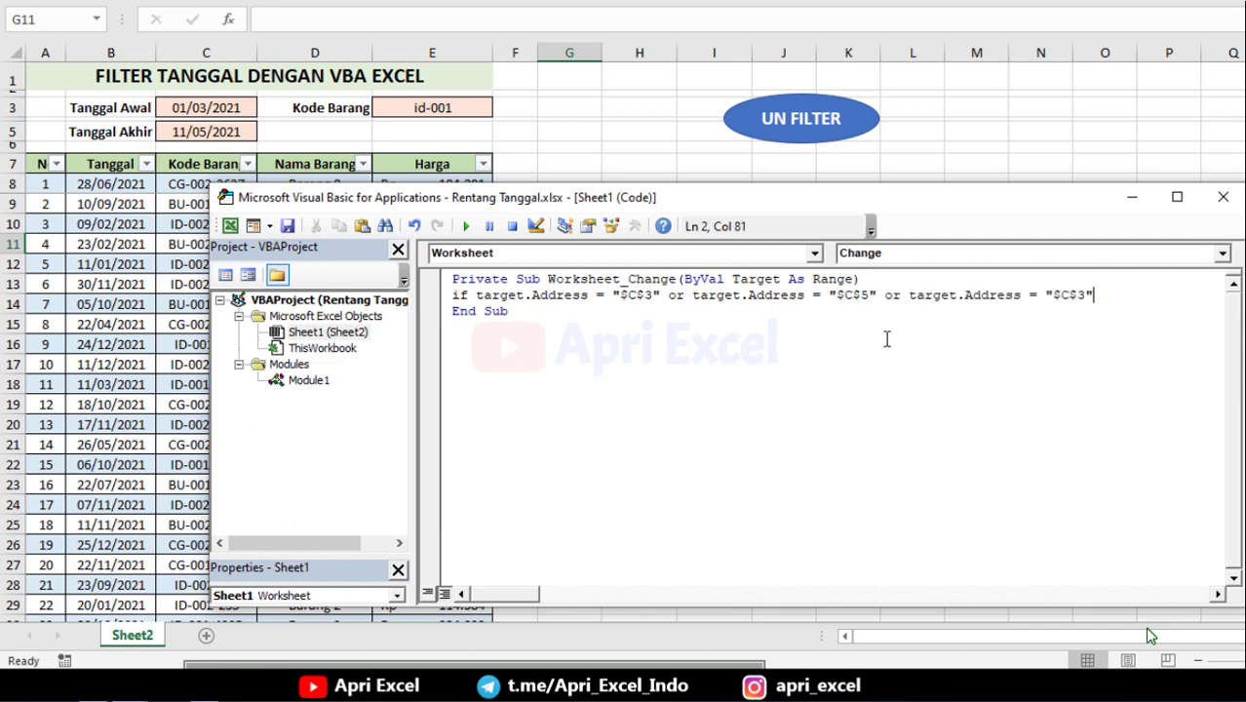
key("shift+Left")
type("E")
- Finish the If block with Then, Call Filter, and End If
left_click(1105, 309)
type("the")
key("Return")
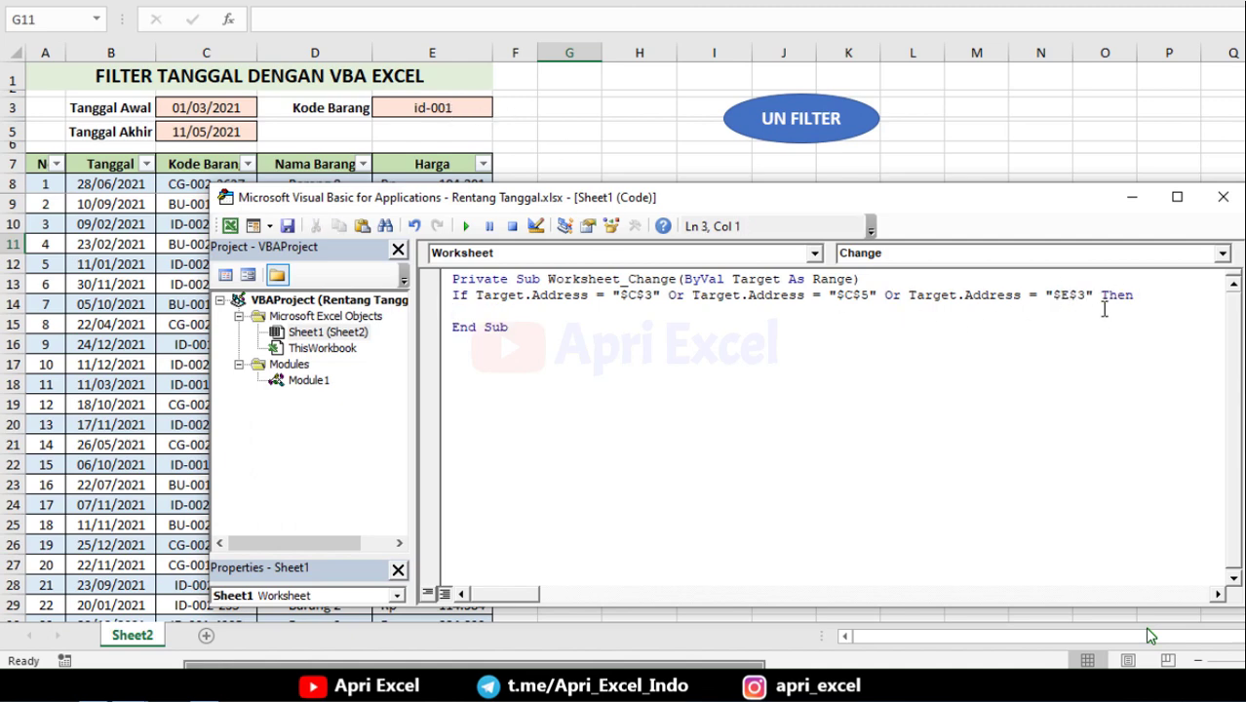
type("all fil")
type("ter")
key("Return")
type("end ")
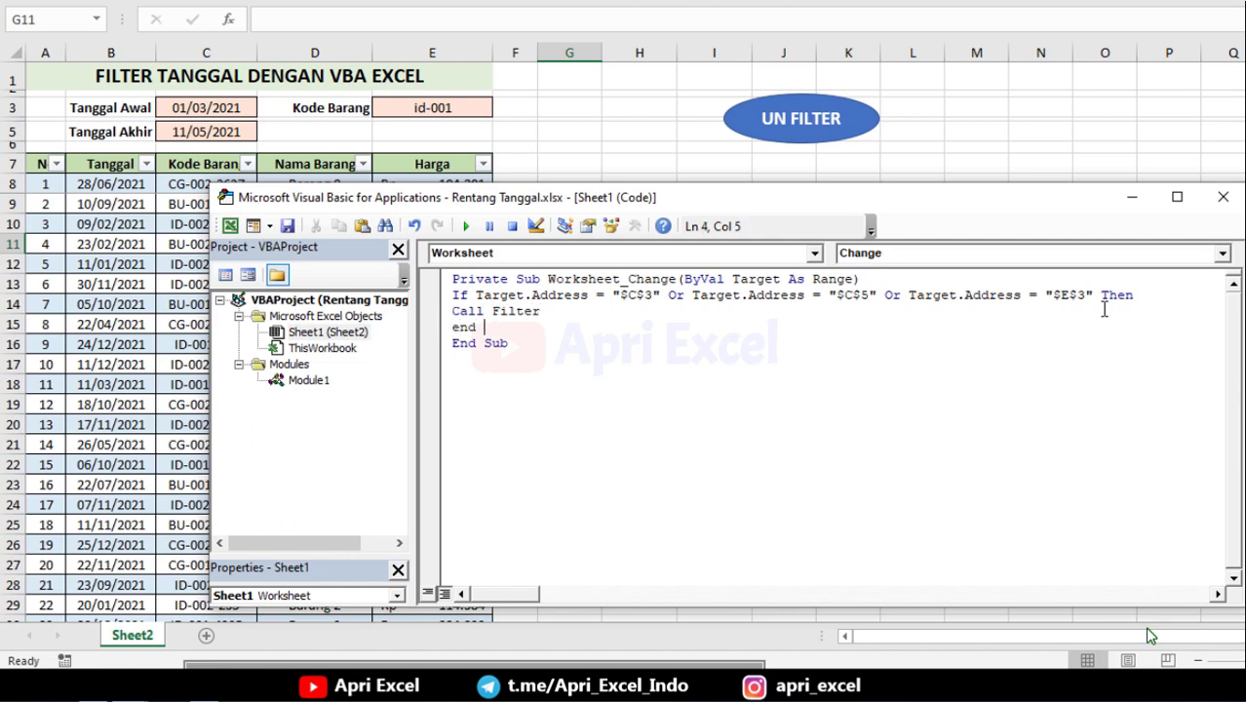
type("if")
key("Up")
- Check the macro name Filter in Module1, then close the VBA editor
double_click(310, 382)
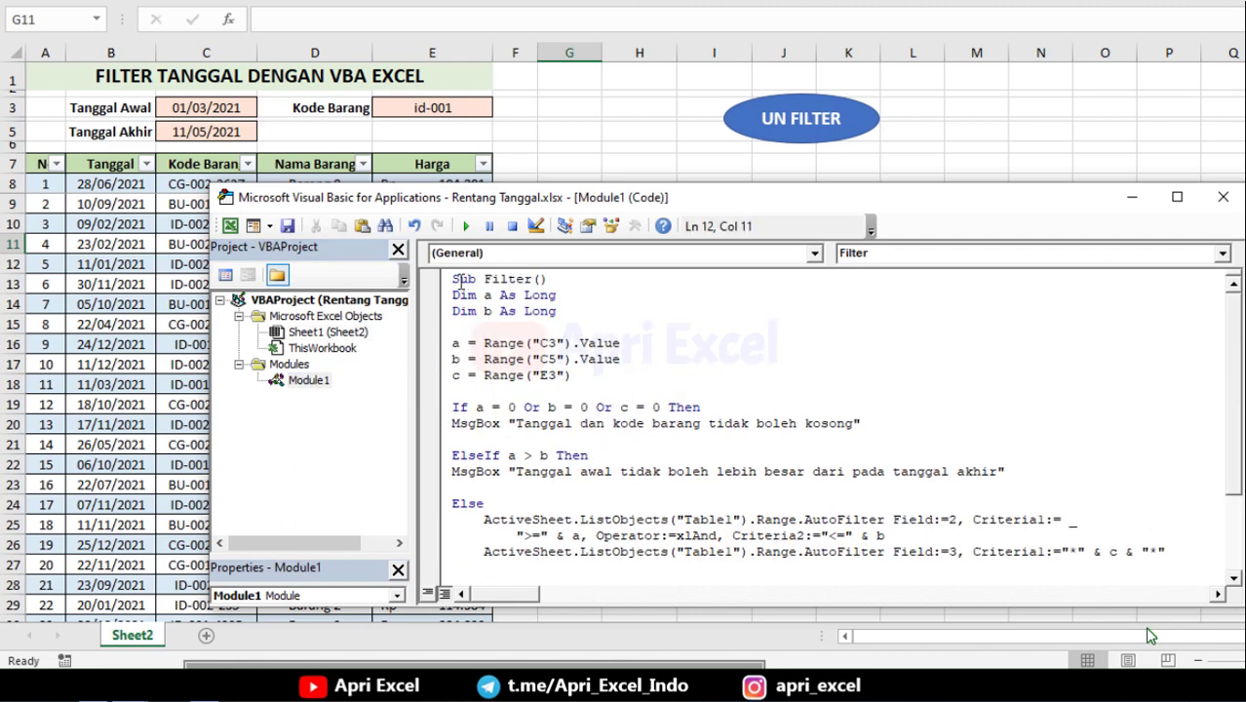
left_click_drag(478, 280, 534, 280)
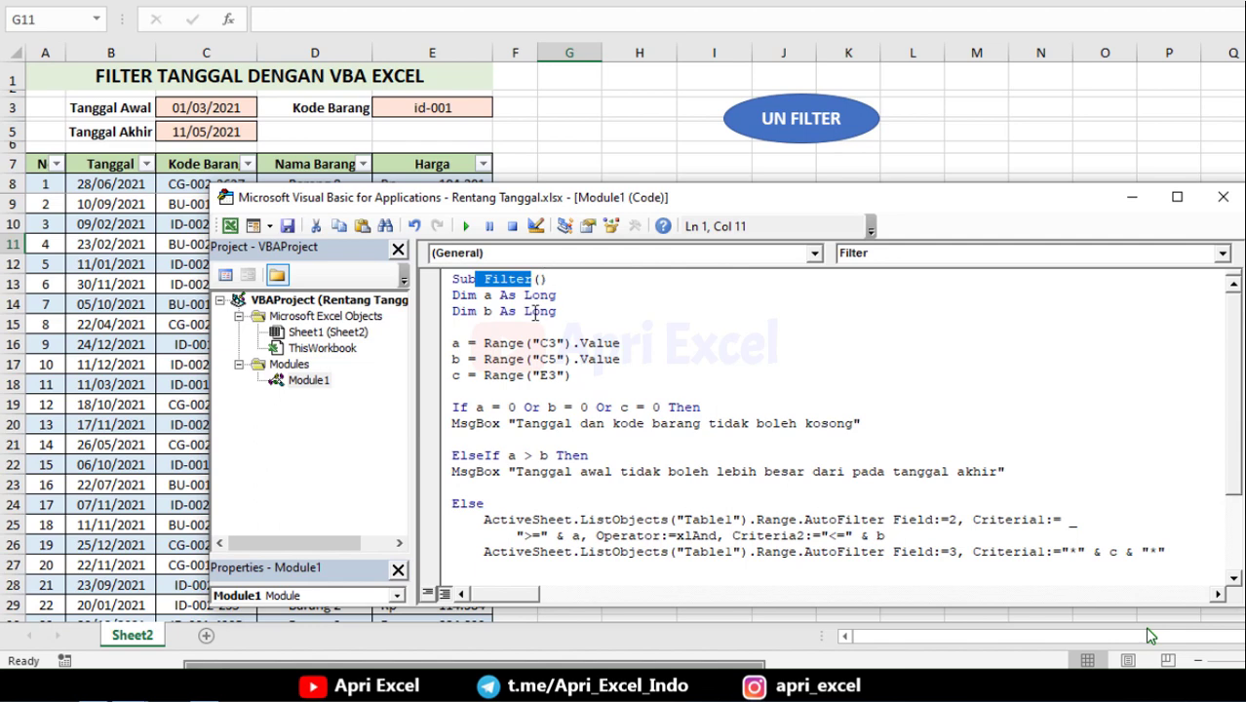
double_click(331, 332)
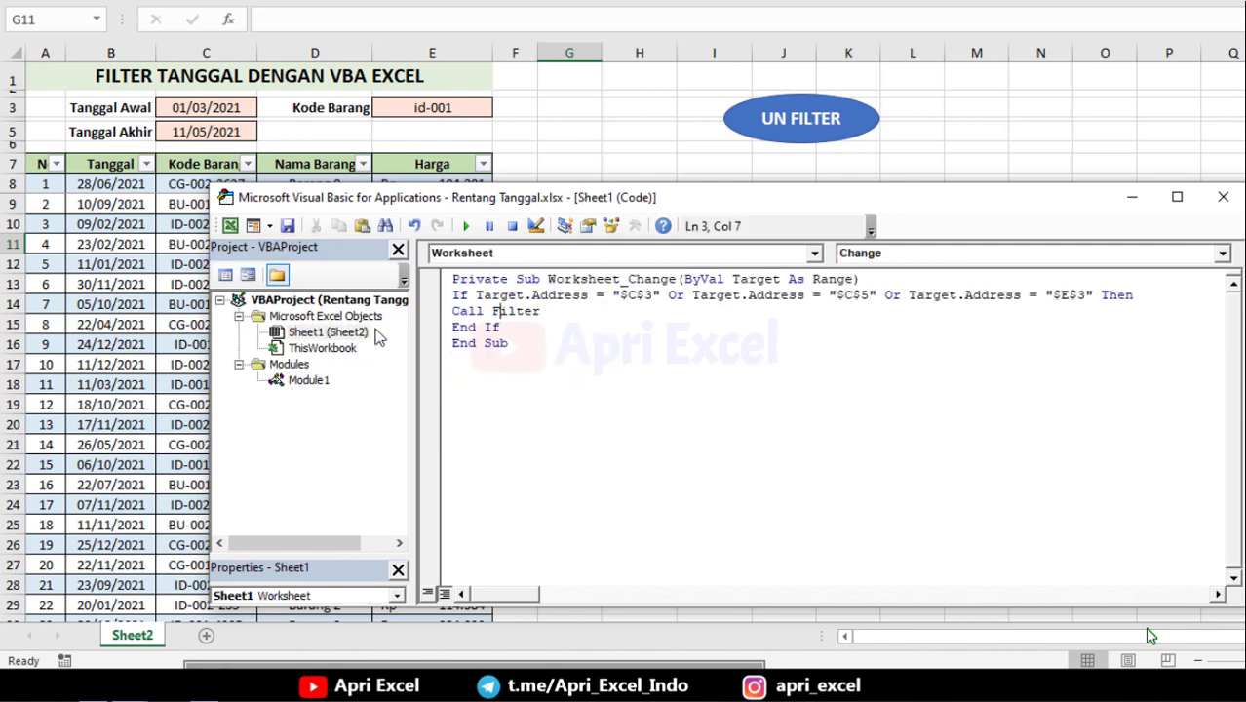
left_click(1224, 197)
- Re-enter the start date in C3 so the table refilters
left_click(209, 109)
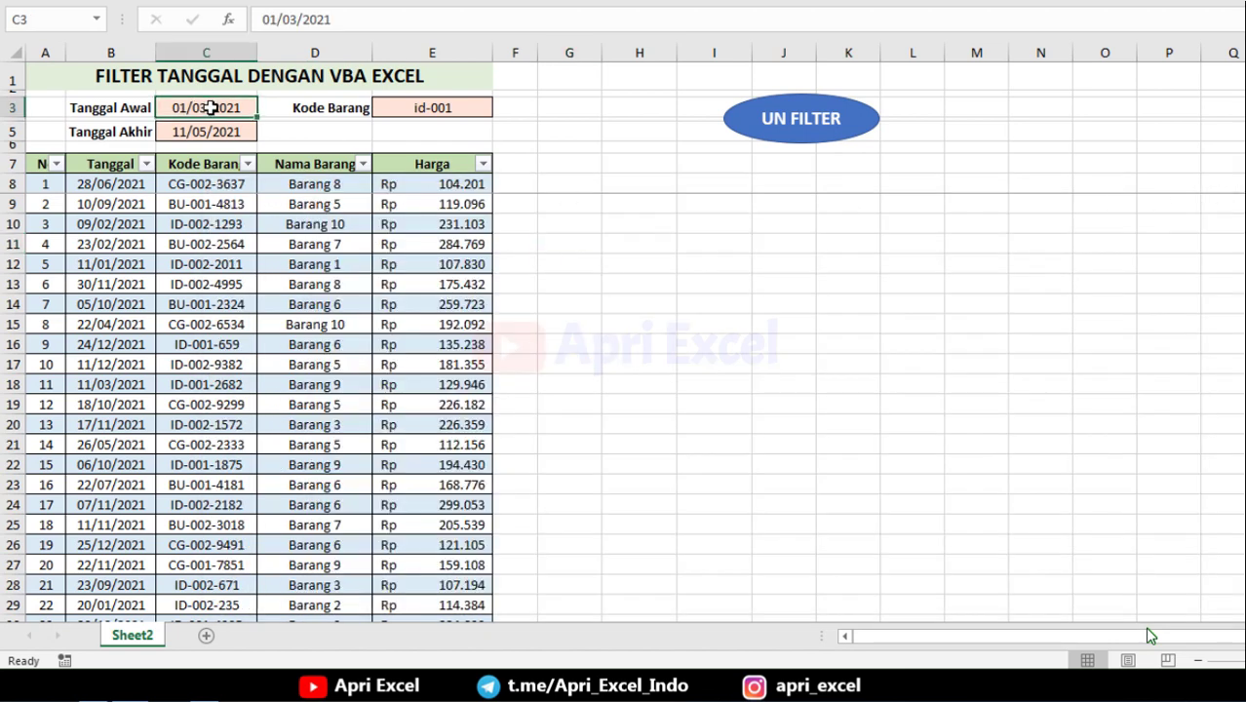
left_click(348, 20)
key("Return")
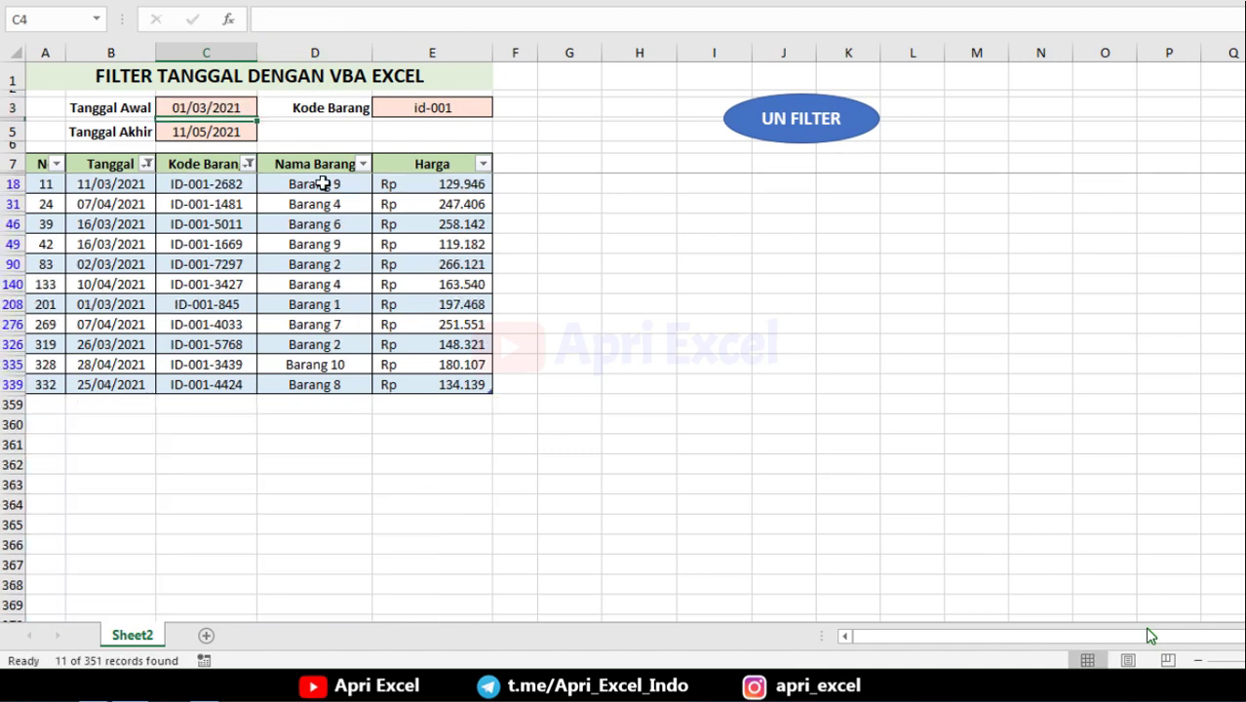
- Filter by item codes cg, then 001, then bu in E3
left_click(444, 114)
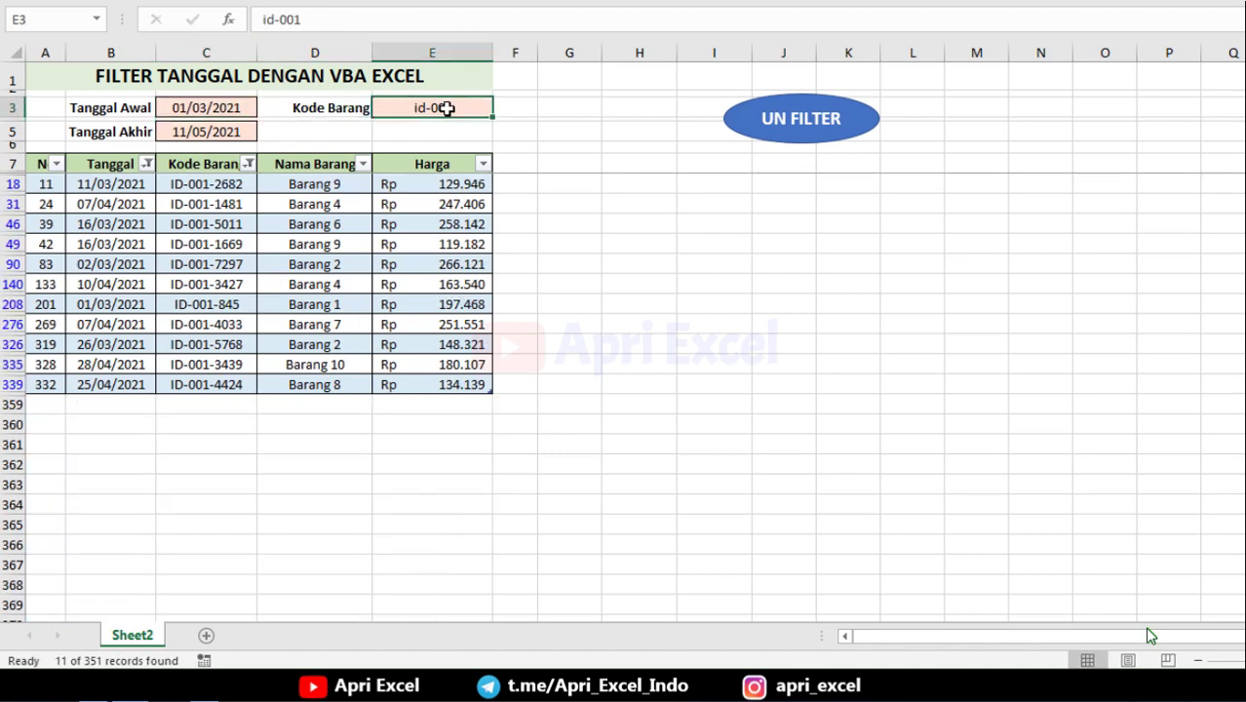
double_click(434, 108)
type("cg")
key("Return")
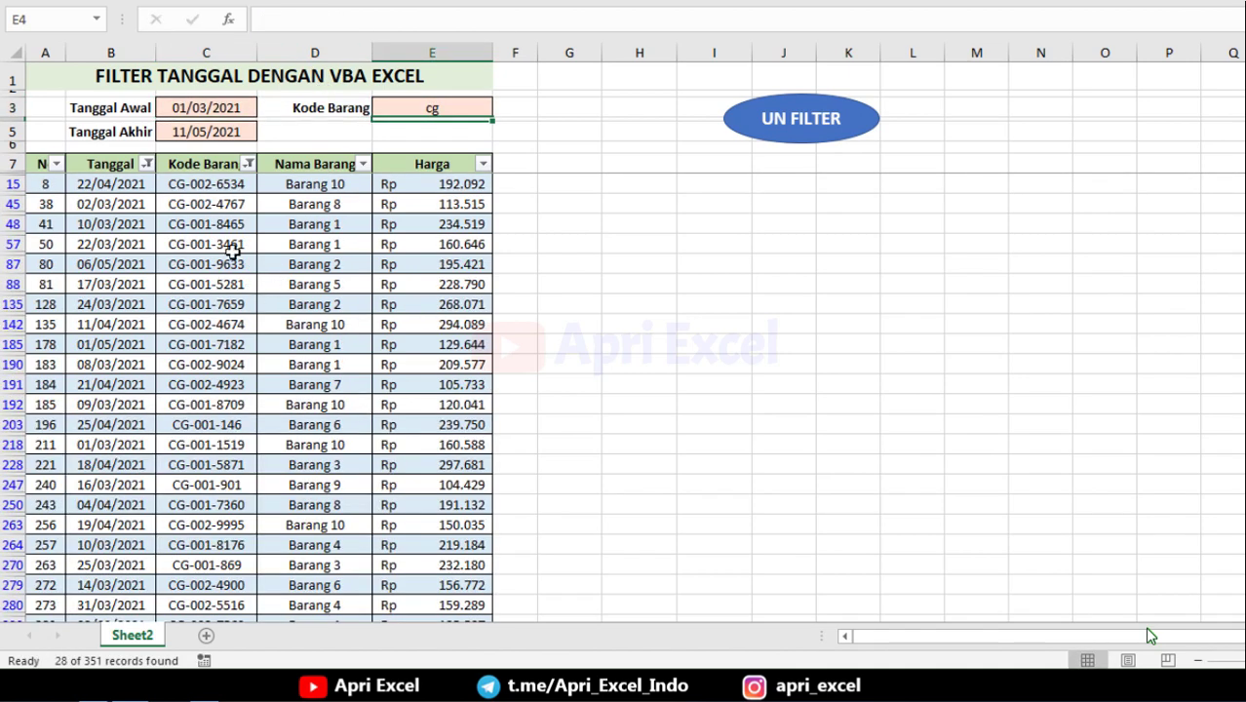
left_click(439, 109)
double_click(429, 108)
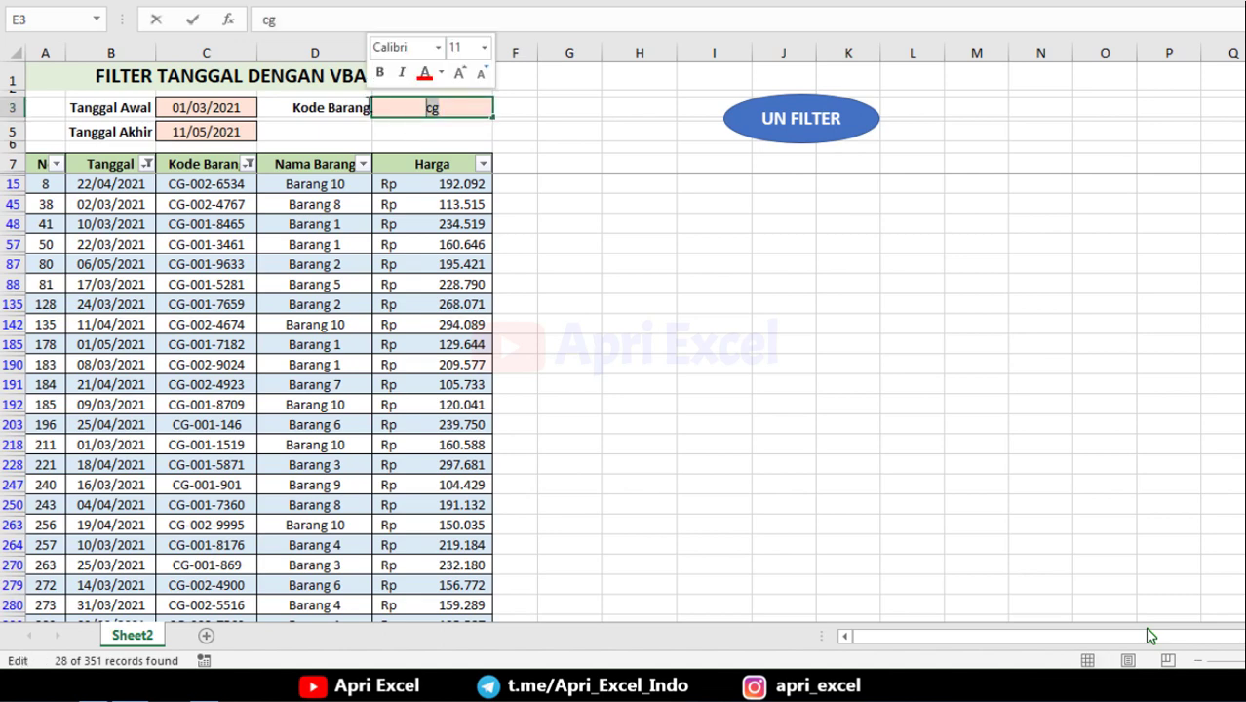
type("'001")
key("Return")
scroll(125, 398, "down", 3)
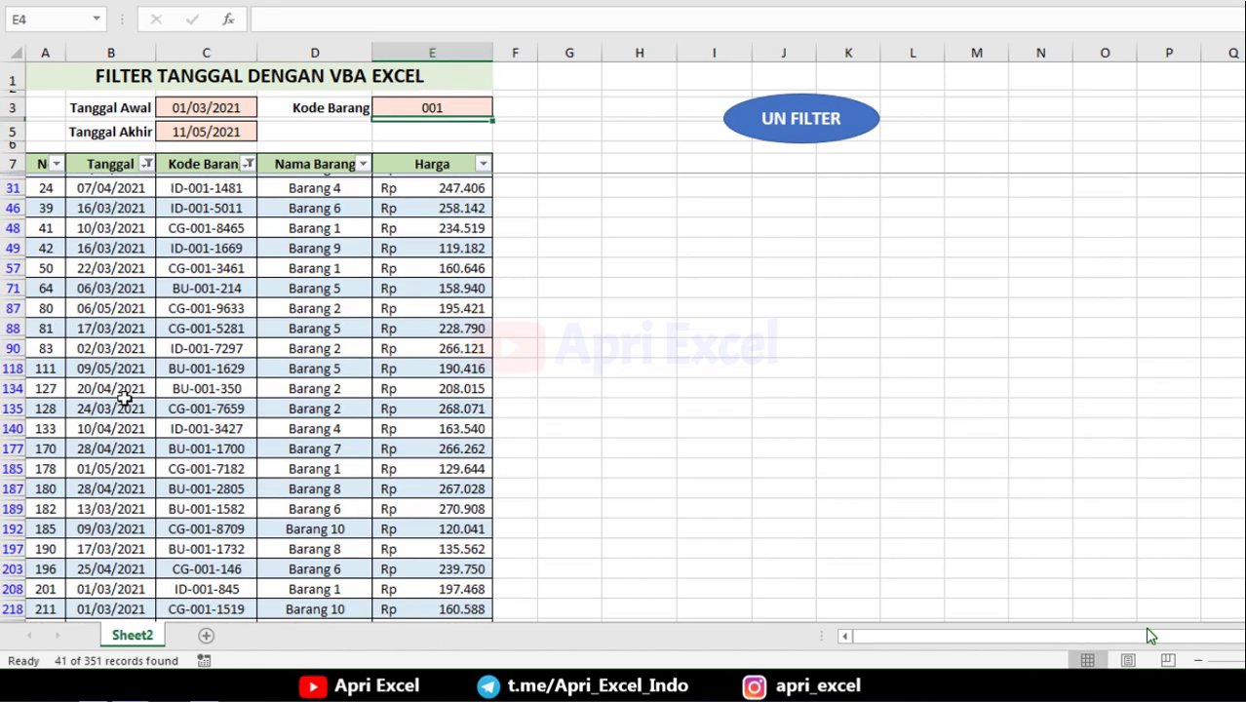
left_click(390, 108)
type("bu")
key("Return")
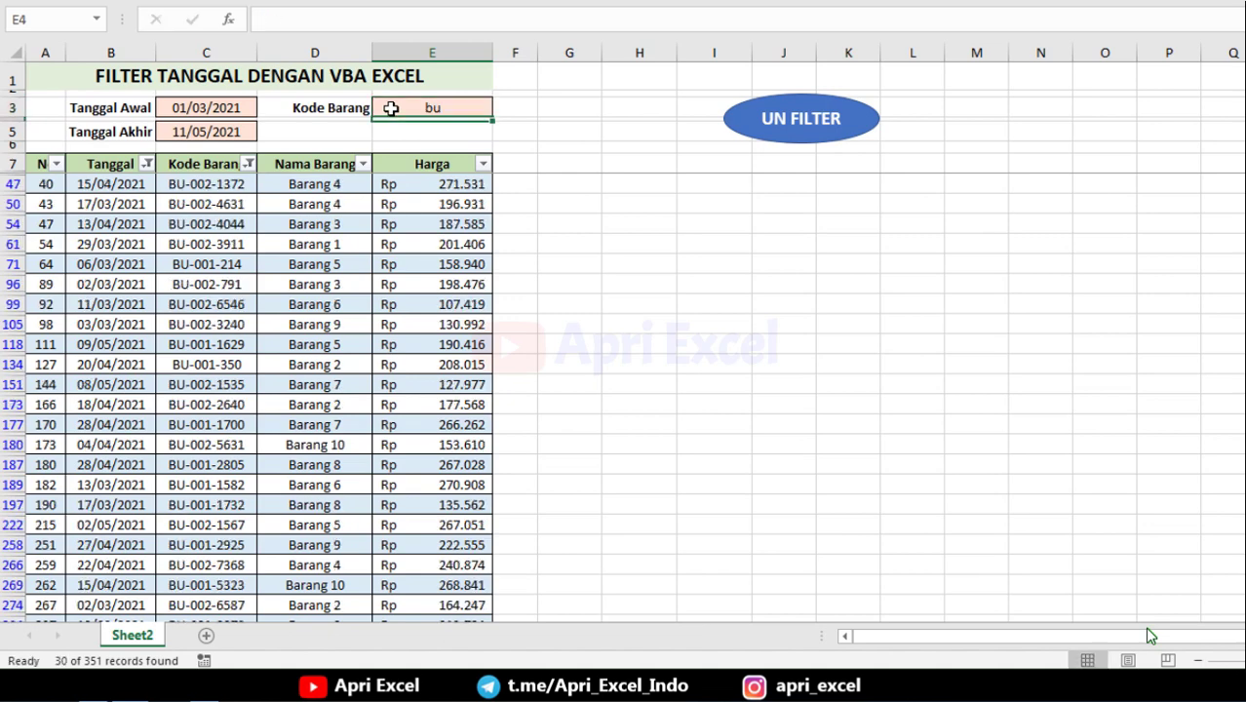
- Test C5 validation with the text 'asdf', then clear the end date
left_click(232, 131)
type("asdf")
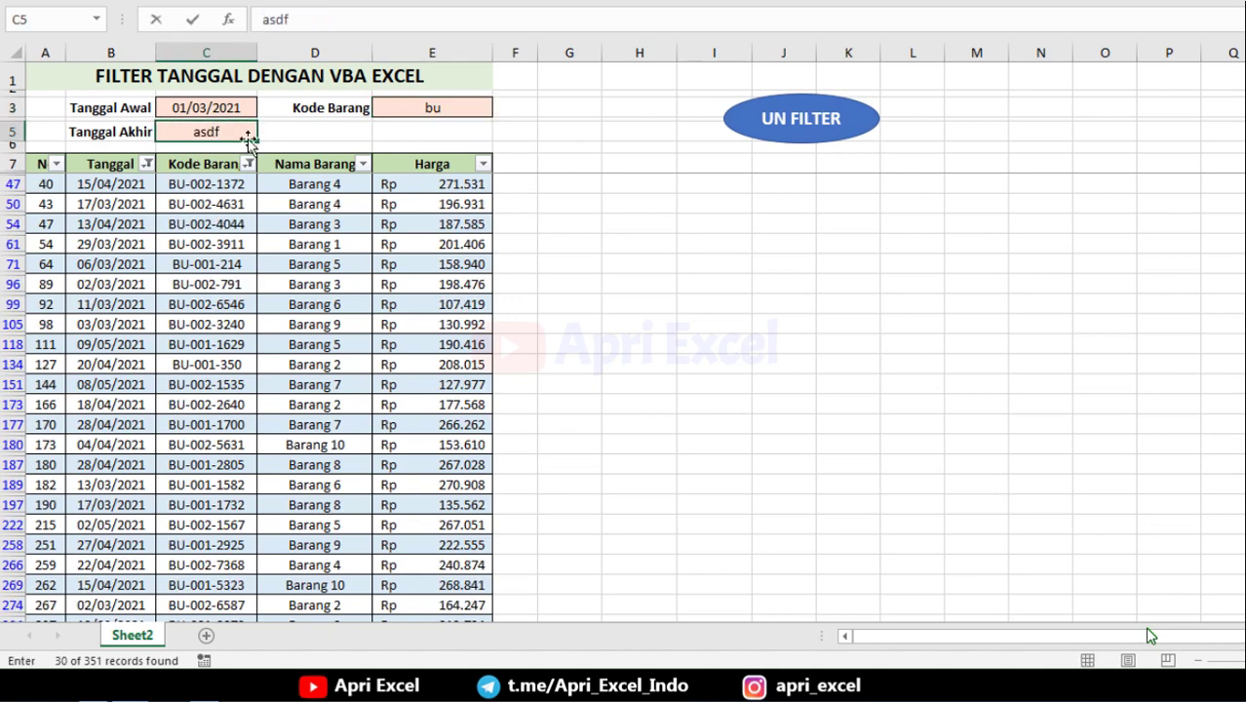
key("Return")
key("Escape")
key("Delete")
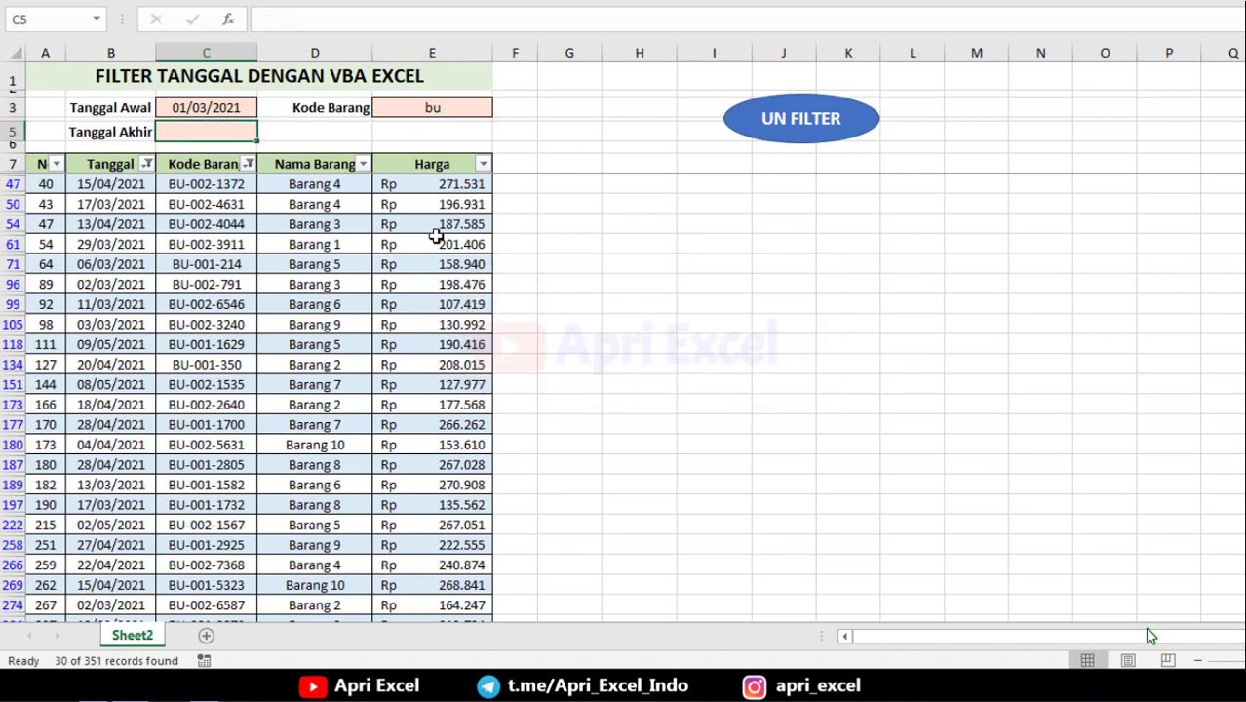
key("Return")
- Enter end date 01/02/2021 in C5 and dismiss the start-after-end warning
double_click(210, 131)
type("1/02/")
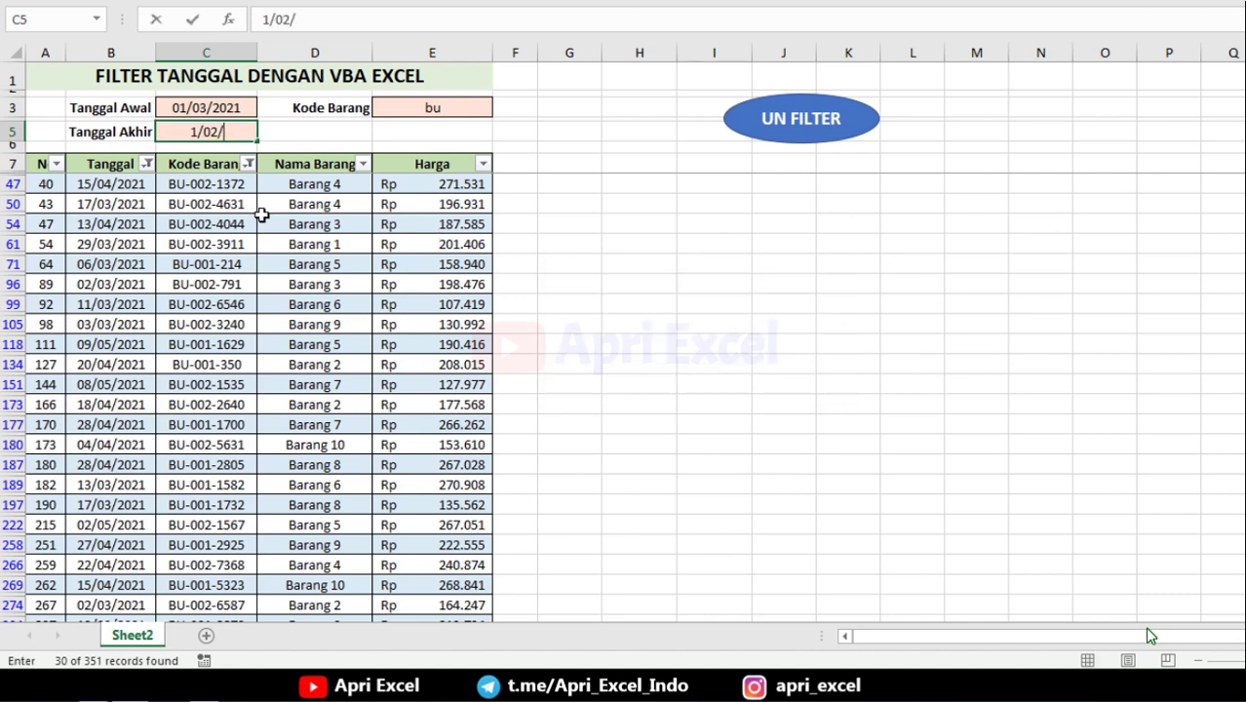
type("2021")
key("Return")
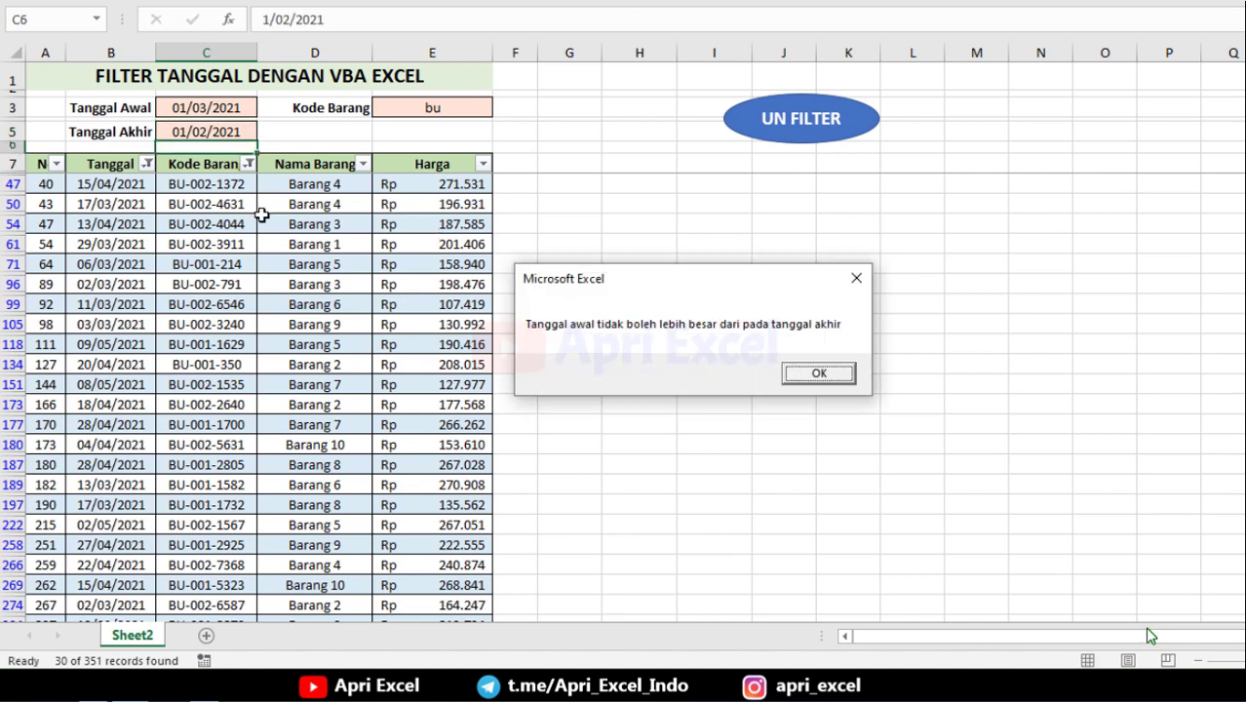
left_click(857, 279)
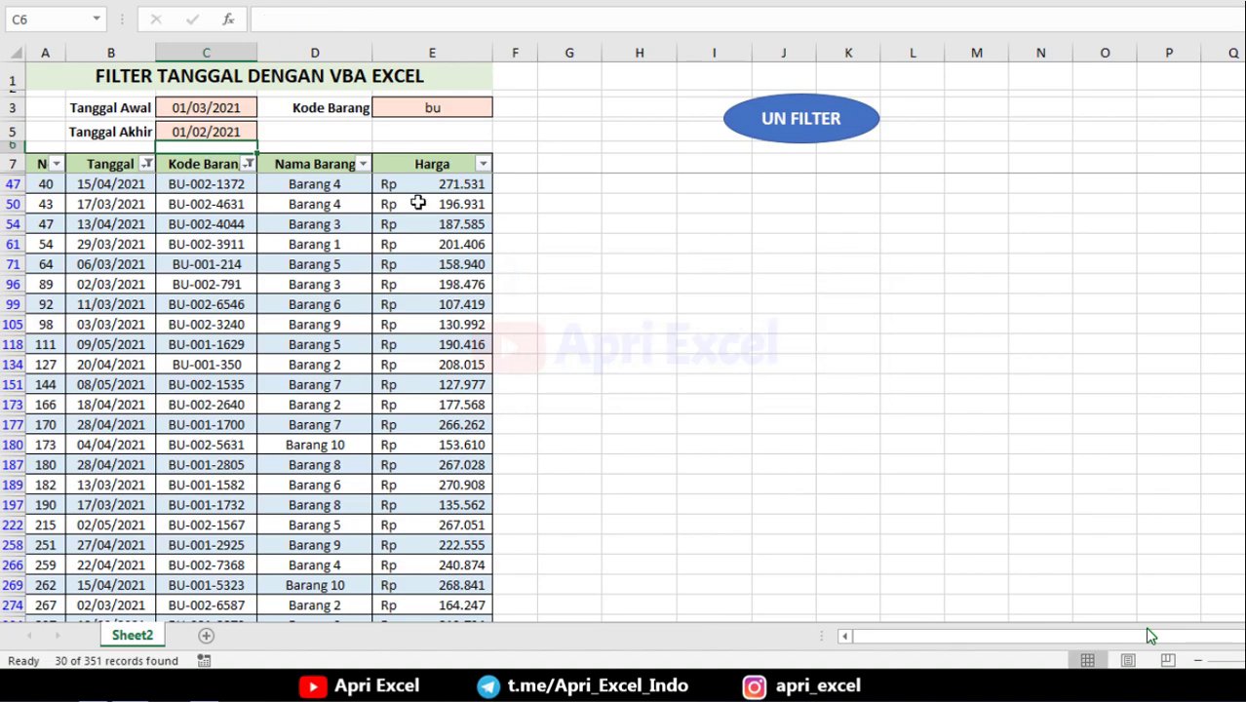
- Change the end date month so C5 reads 01/04/2021
double_click(209, 132)
key("Delete")
type("4")
key("Return")
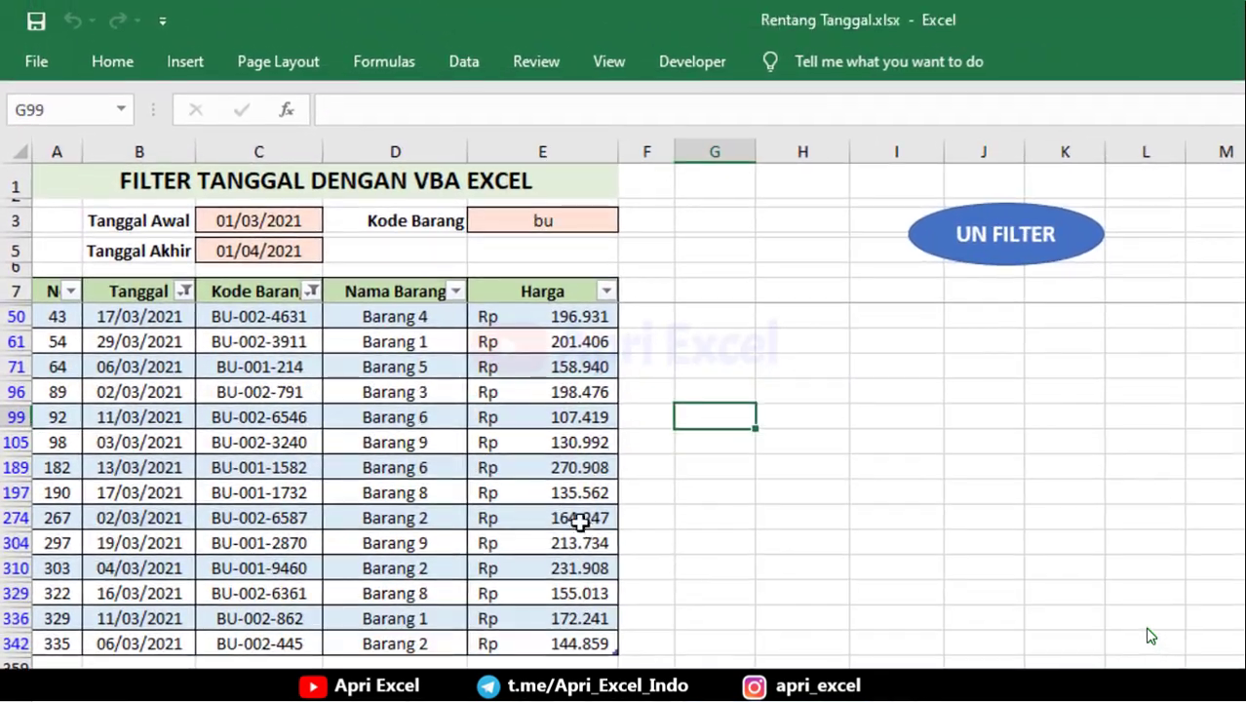
- Save as Excel Macro-Enabled Workbook 'Rentang Tanggal.xlsm', replacing the existing file
left_click(699, 464)
key("F12")
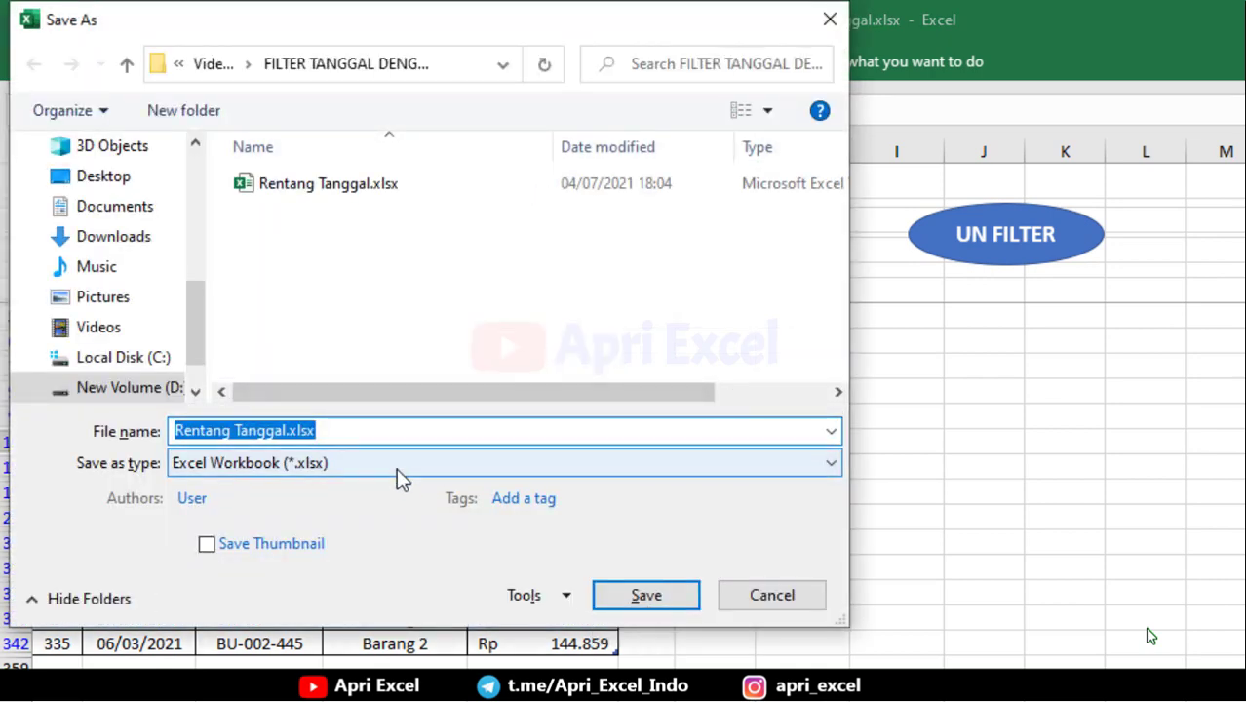
left_click(393, 465)
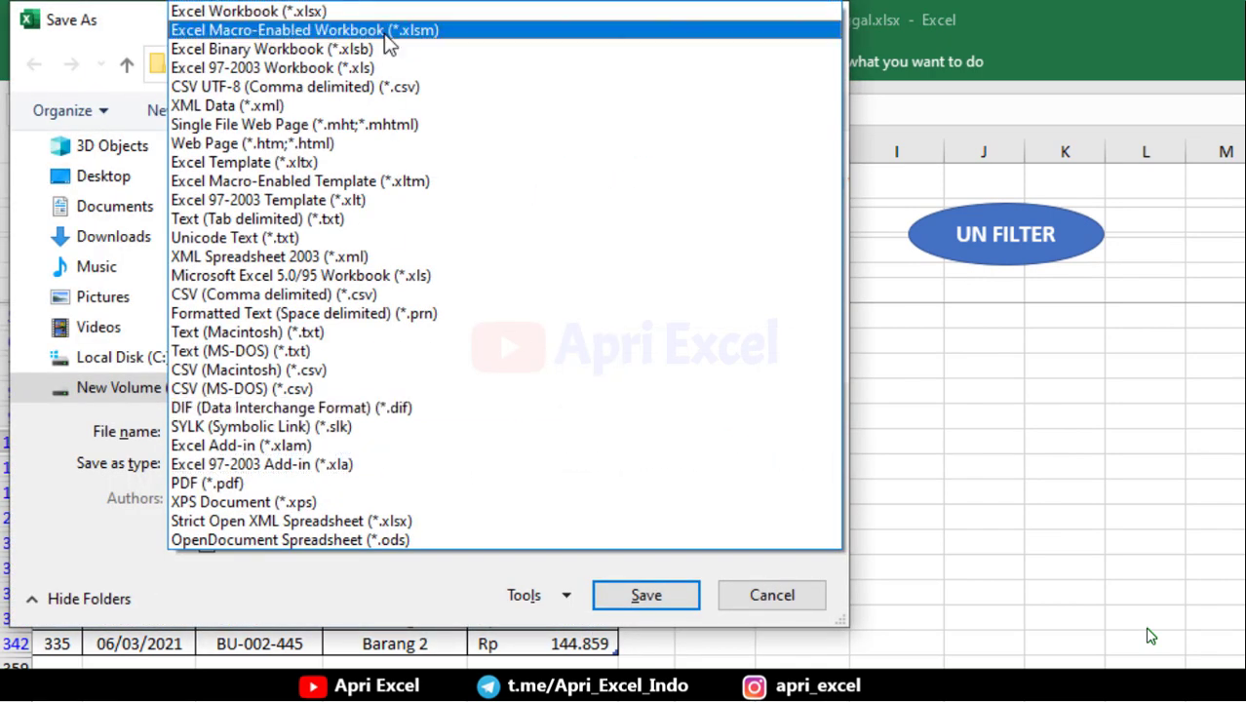
left_click(386, 31)
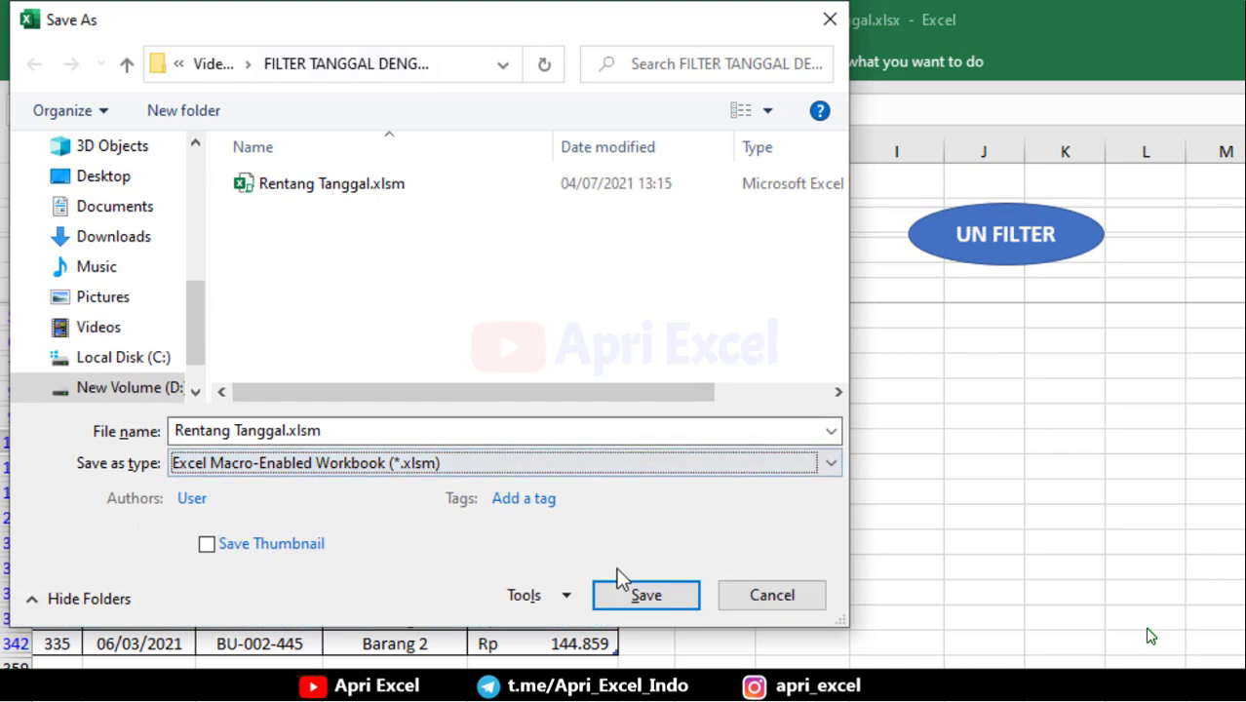
left_click(643, 597)
left_click(883, 480)
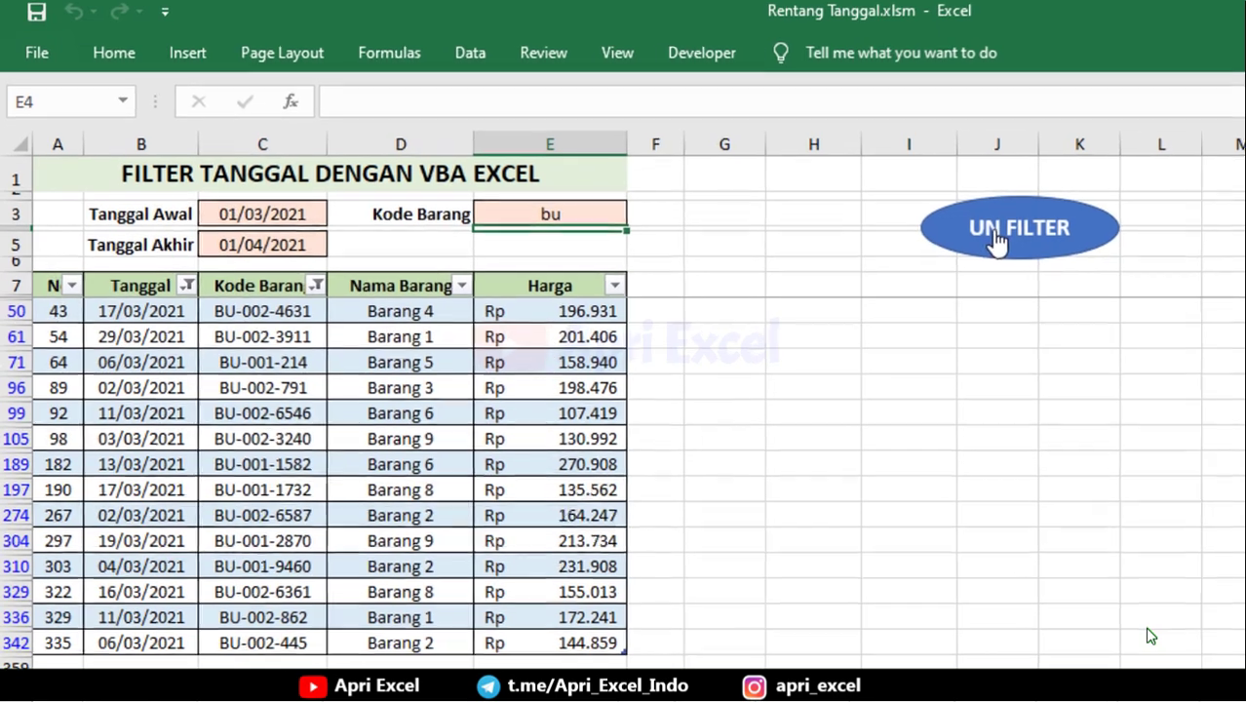
- Clear the filters and start a SUBTOTAL formula in A8 using function 103 (COUNTA)
left_click(983, 248)
left_click(63, 316)
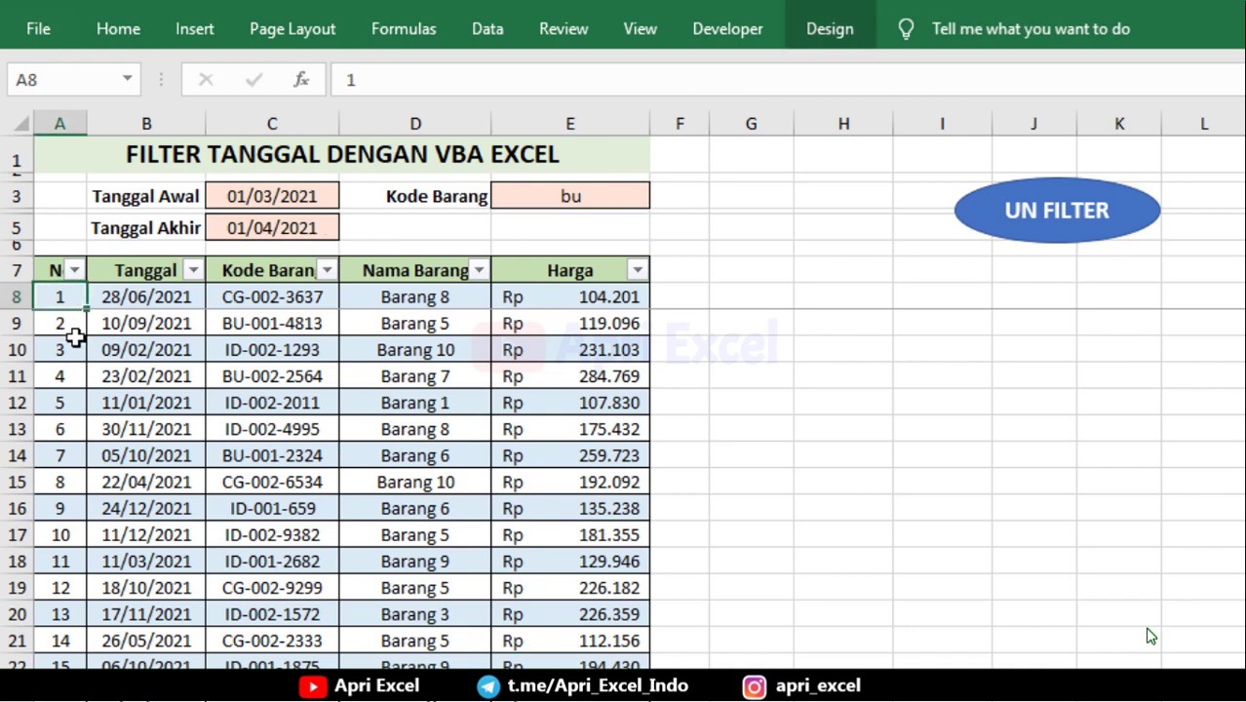
type("=subto")
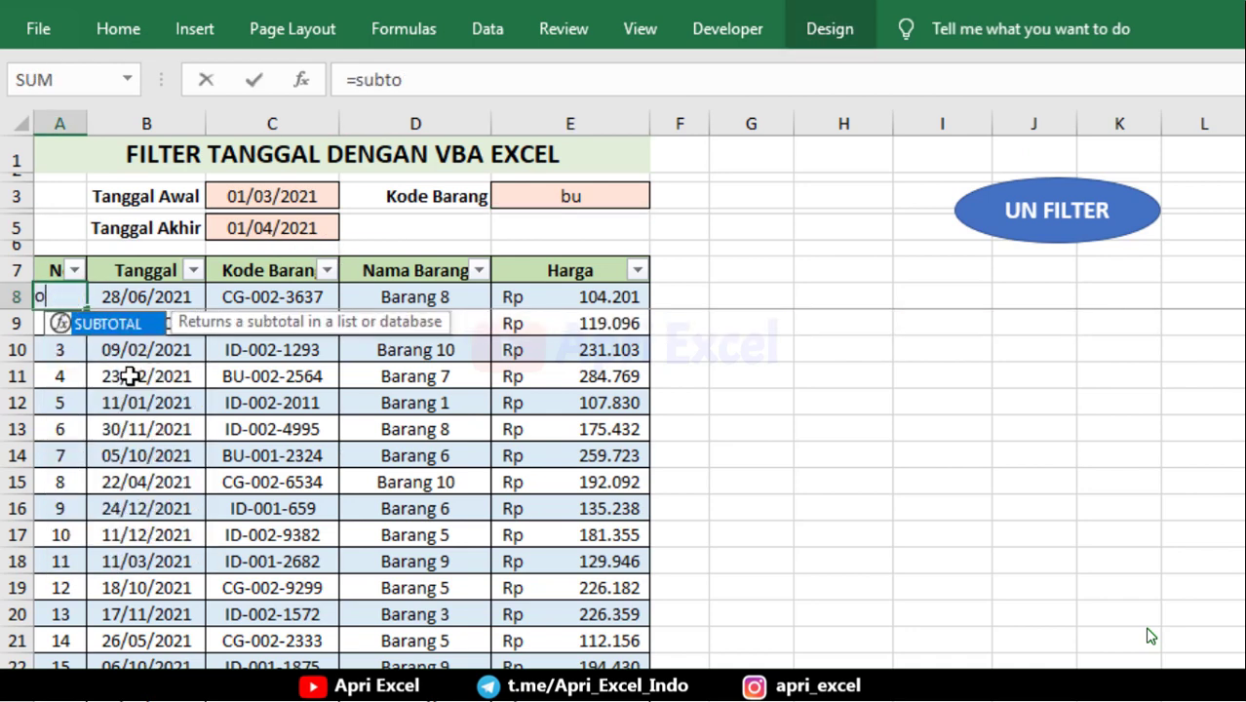
type("tal(")
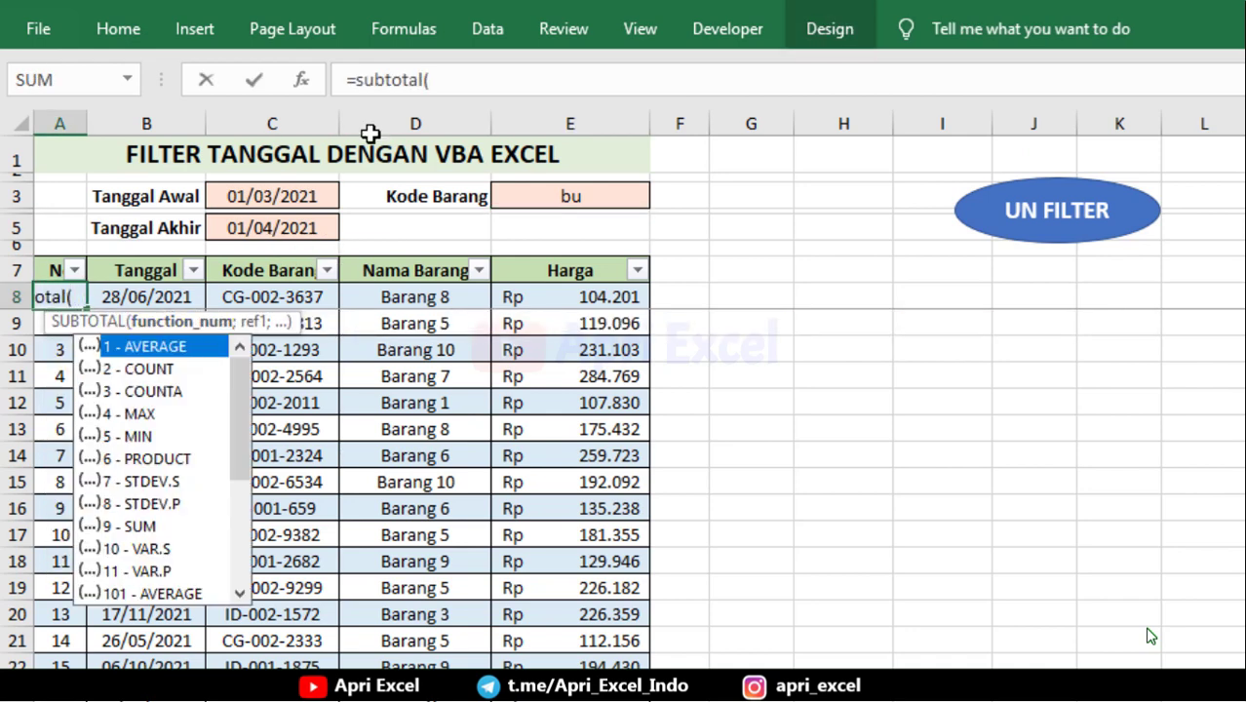
left_click(453, 80)
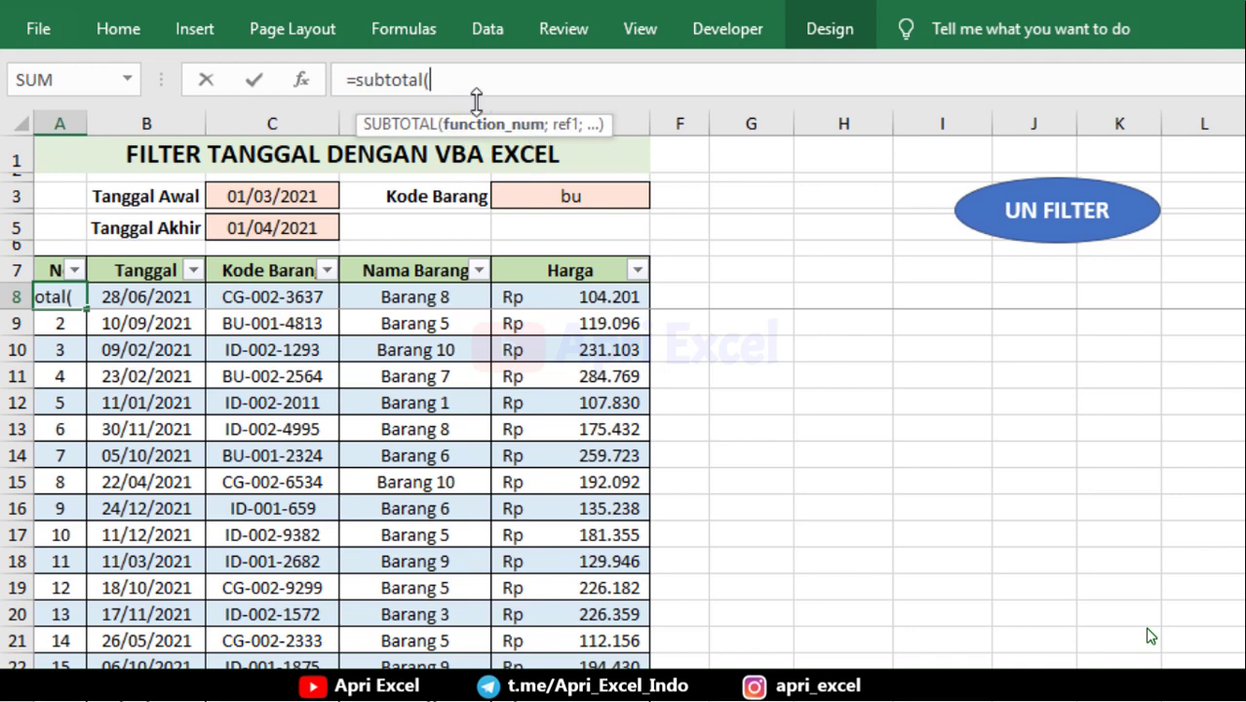
type("1")
left_click_drag(588, 199, 590, 302)
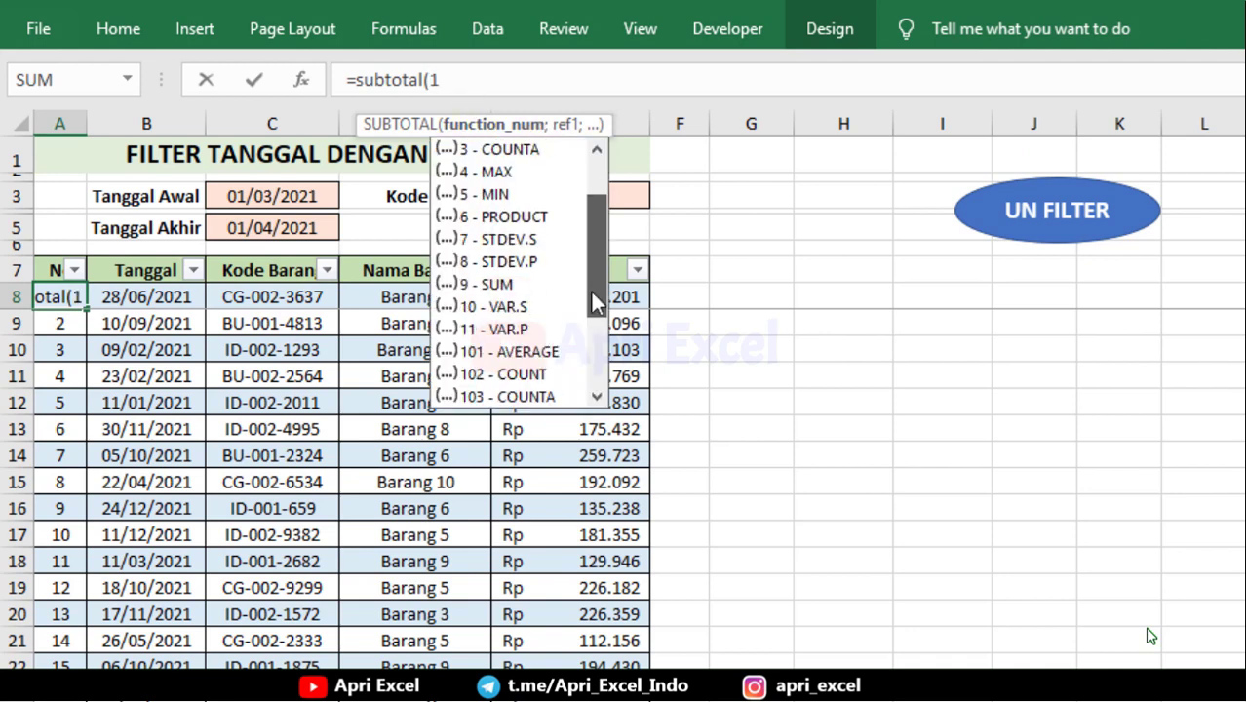
left_click(506, 219)
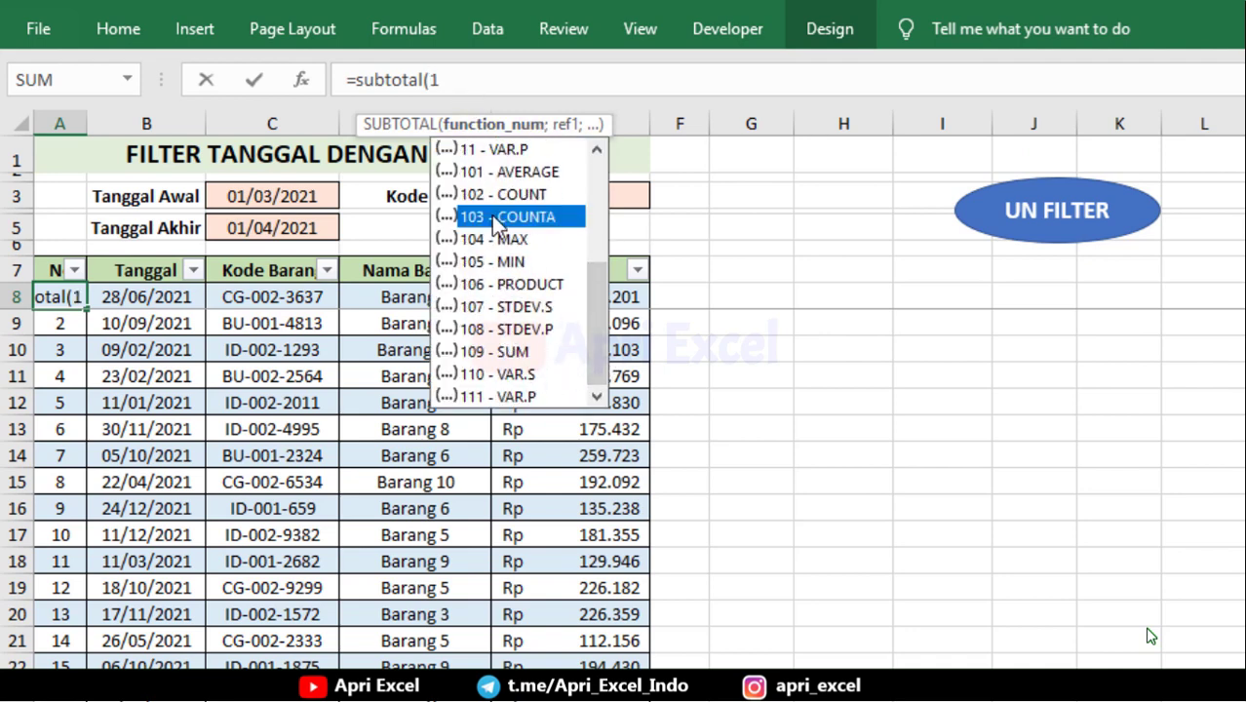
double_click(511, 221)
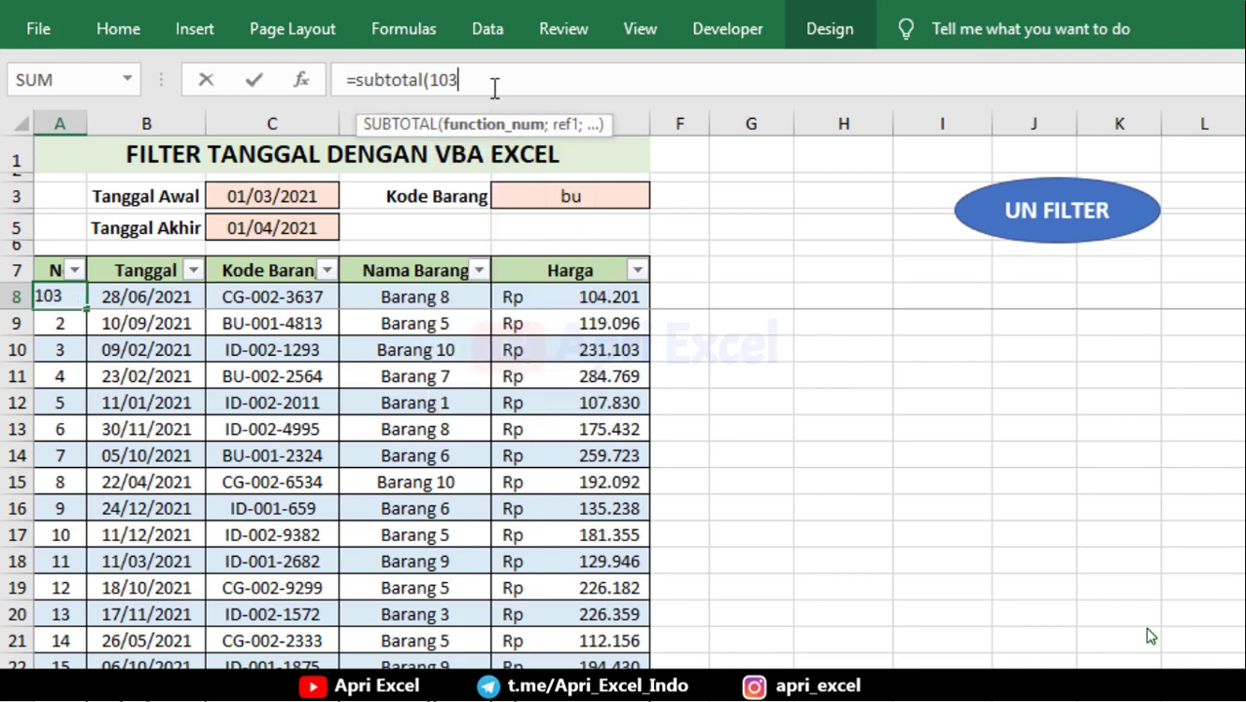
- Complete A8 as =SUBTOTAL(103;$B$8:B8) with the first reference absolute
type(";")
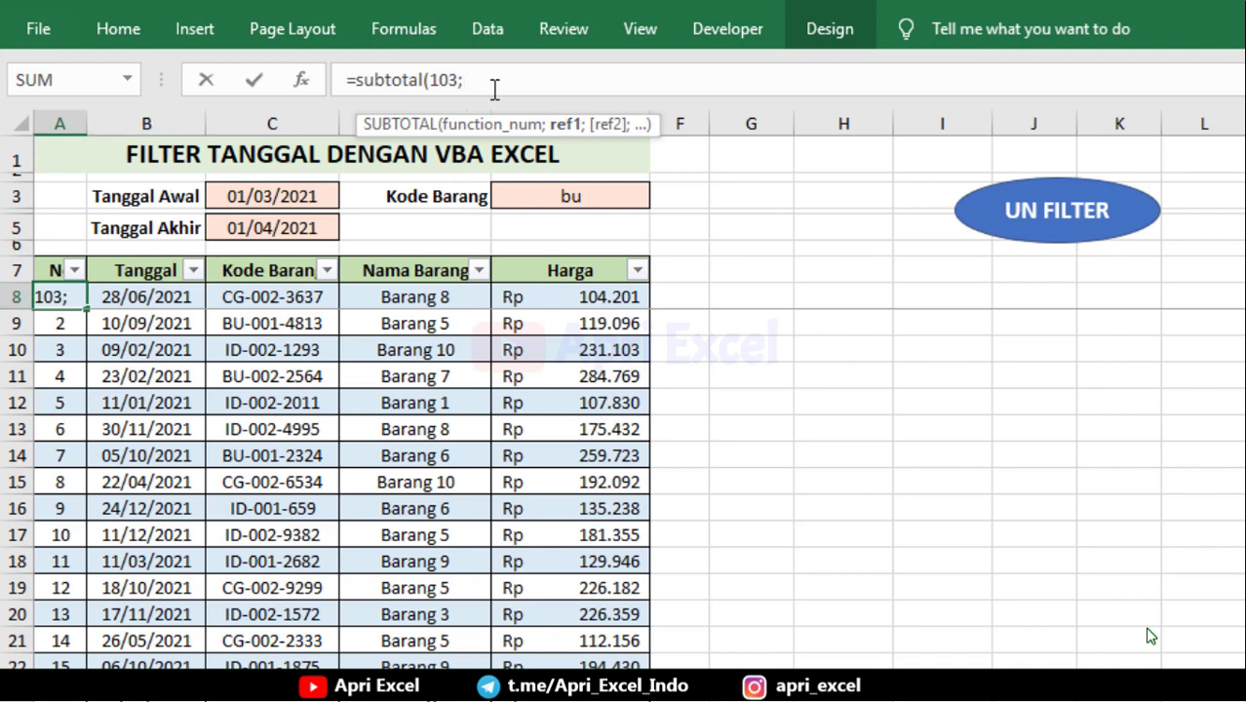
type("B8")
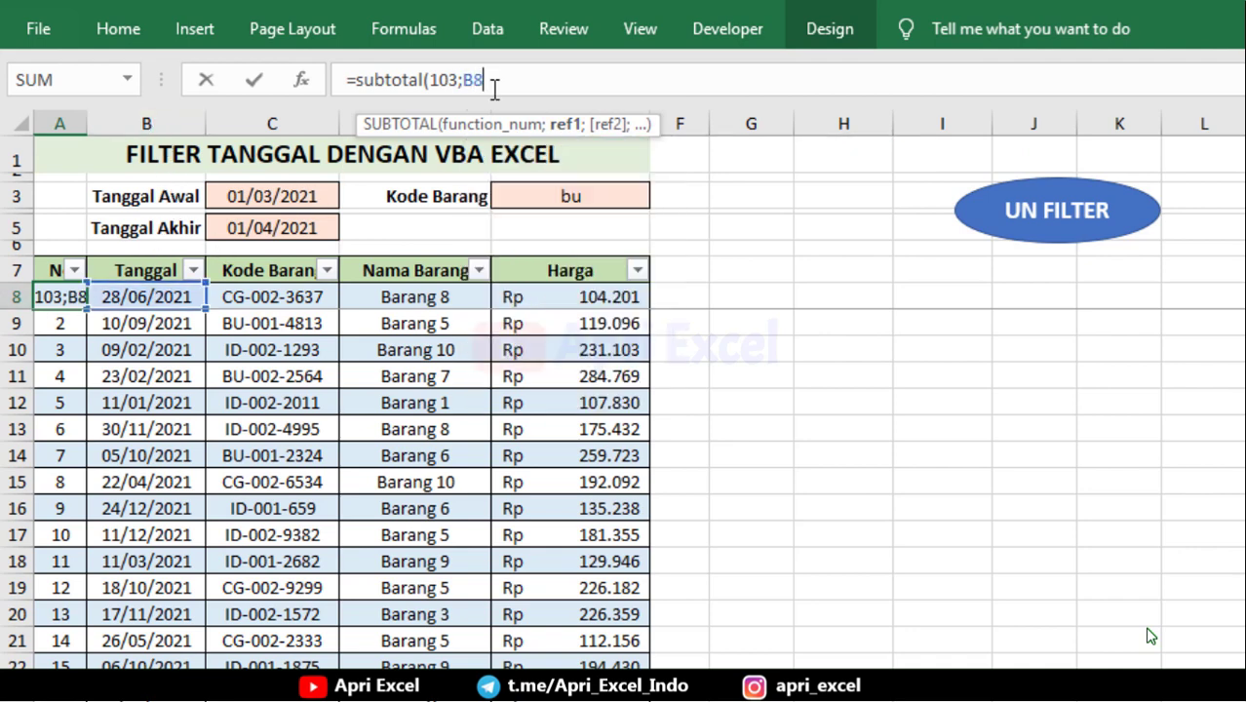
type(":B8")
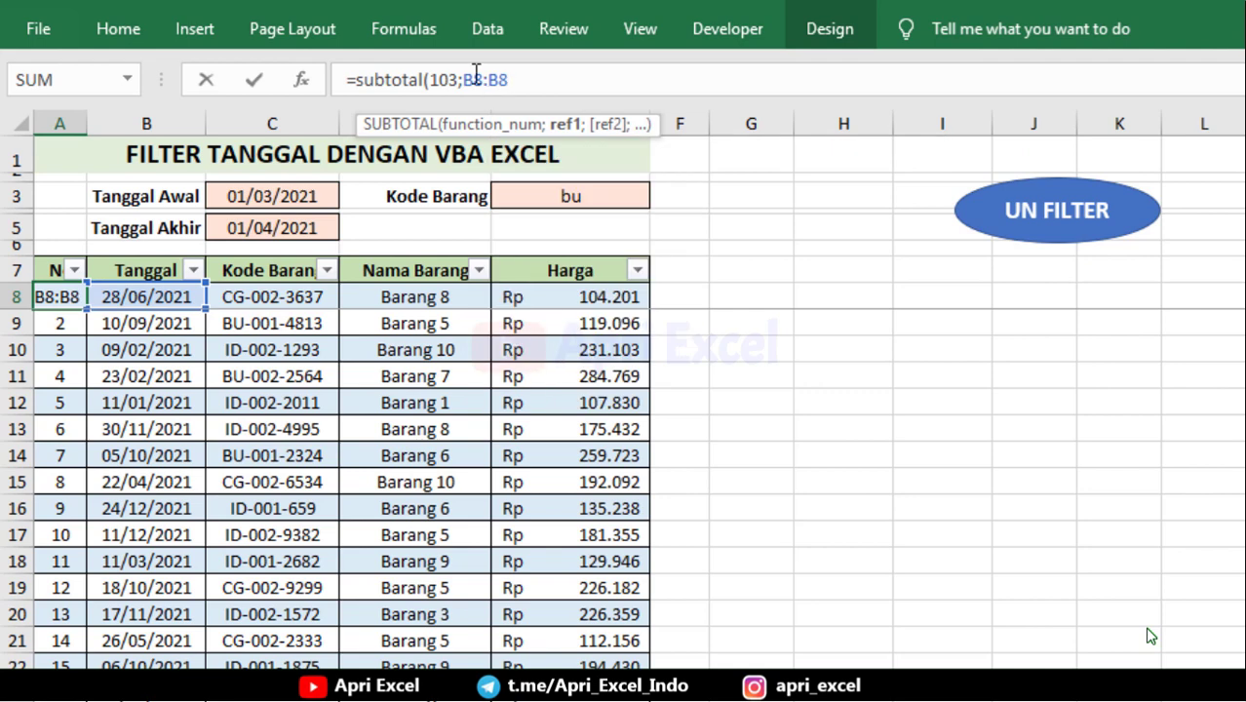
left_click(476, 78)
key("F4")
key("F4")
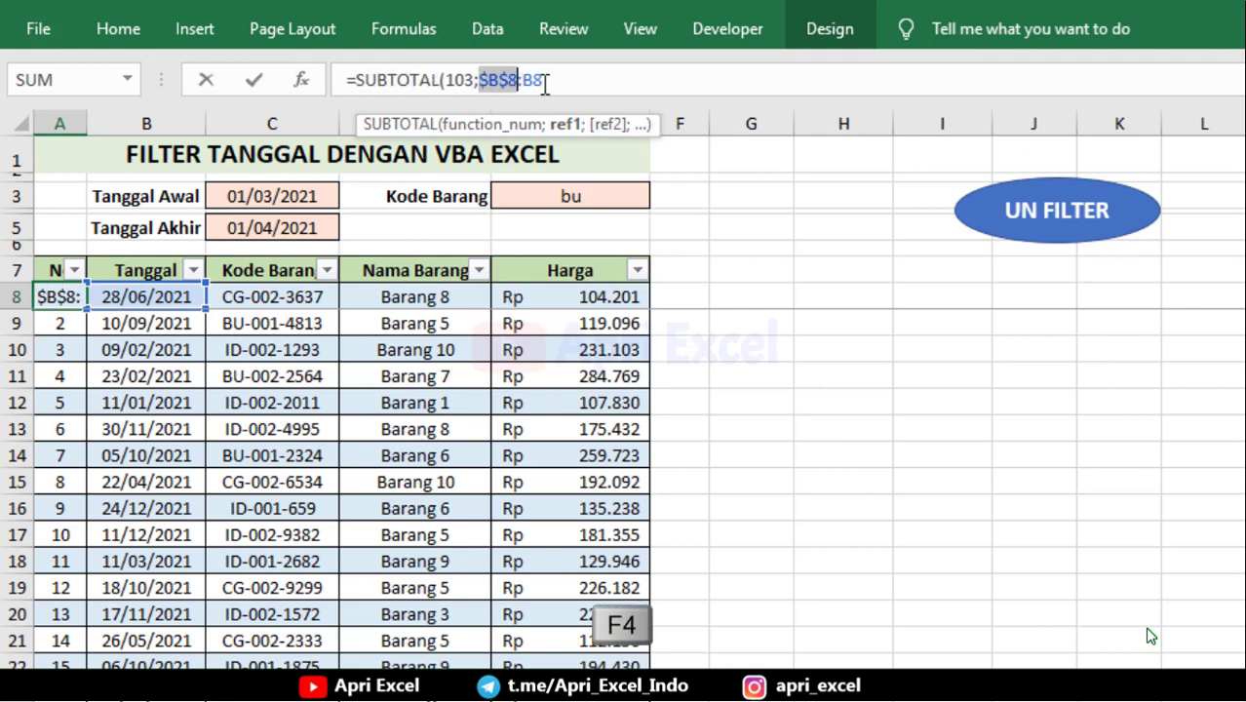
left_click(574, 78)
type(")")
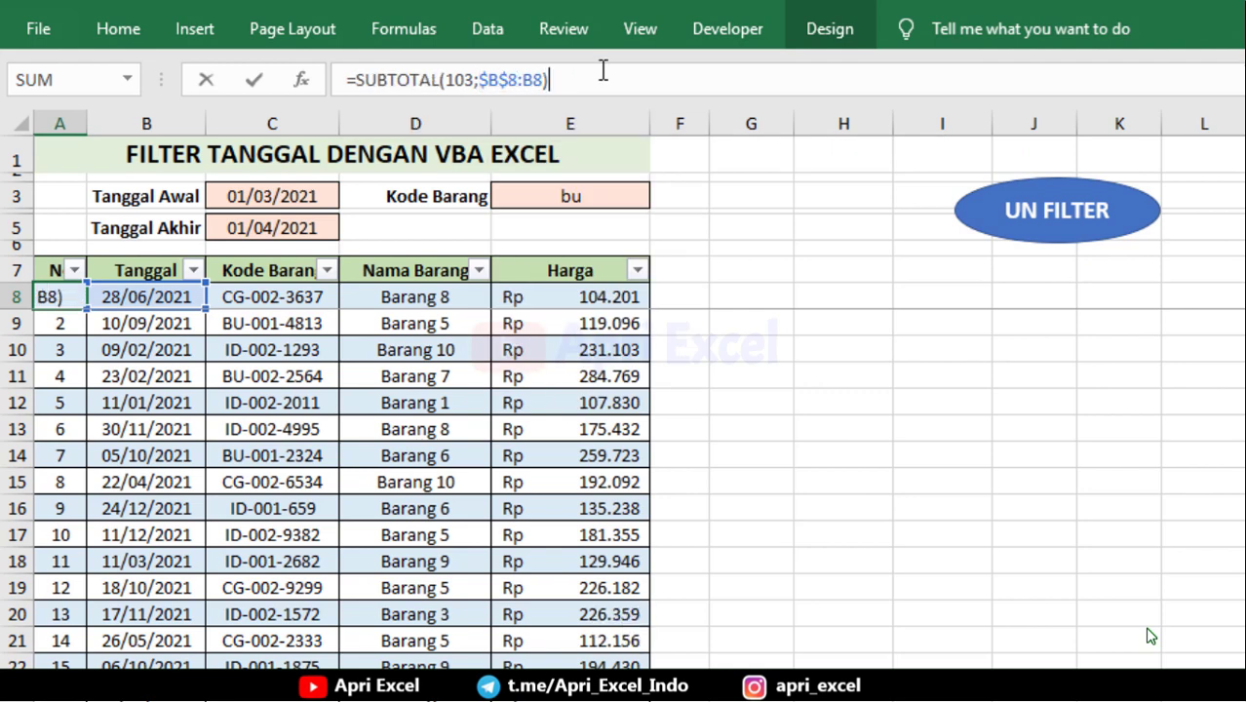
key("Return")
left_click(61, 297)
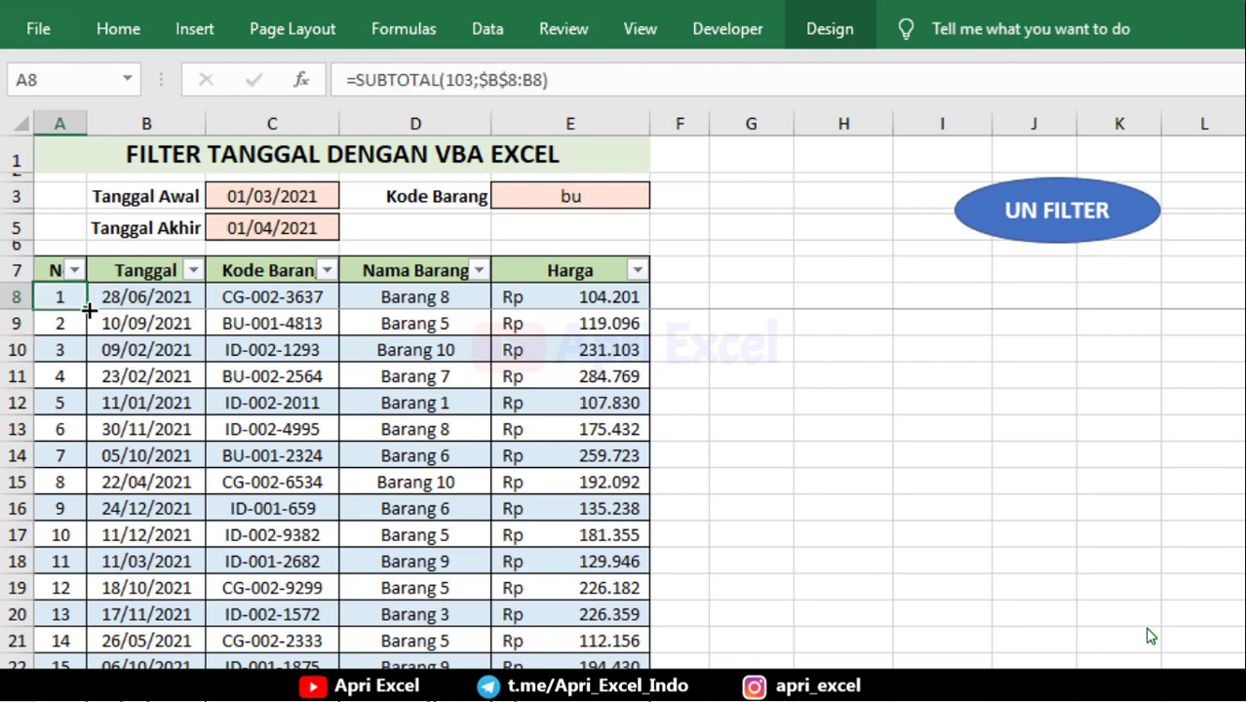
- Fill the numbering formula down column A and reapply the bu item-code filter
double_click(89, 310)
left_click(332, 369)
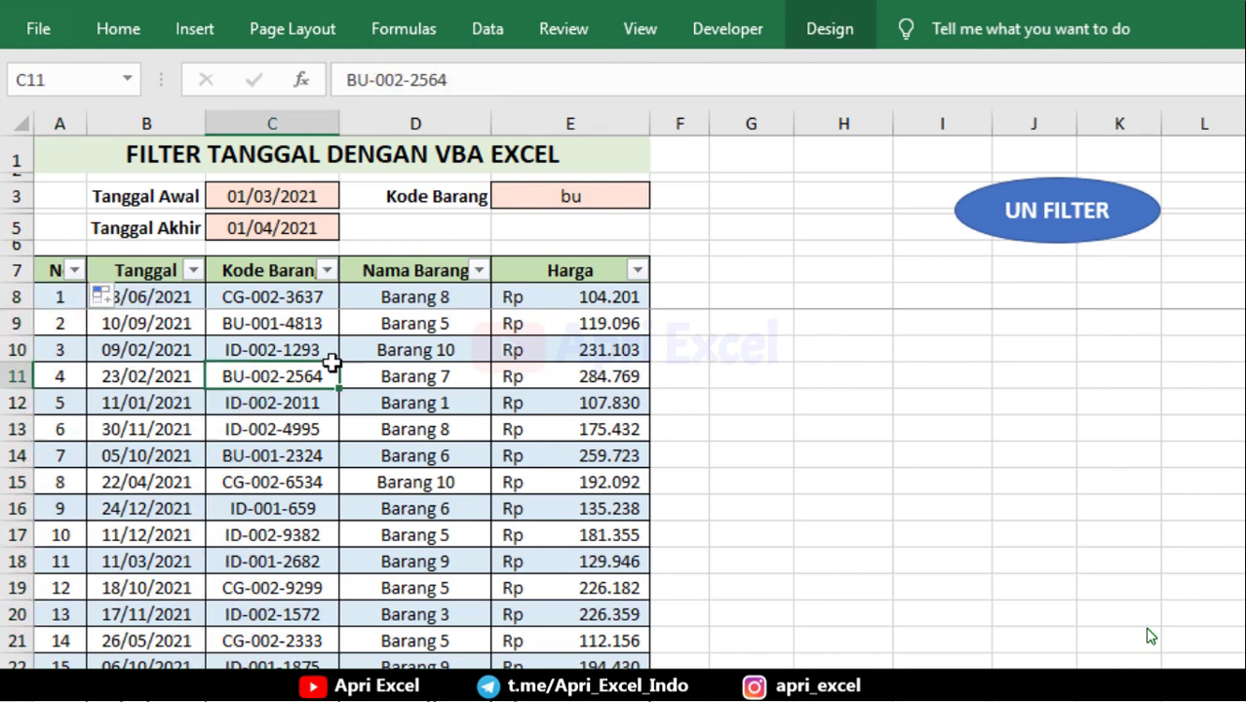
double_click(593, 205)
key("Return")
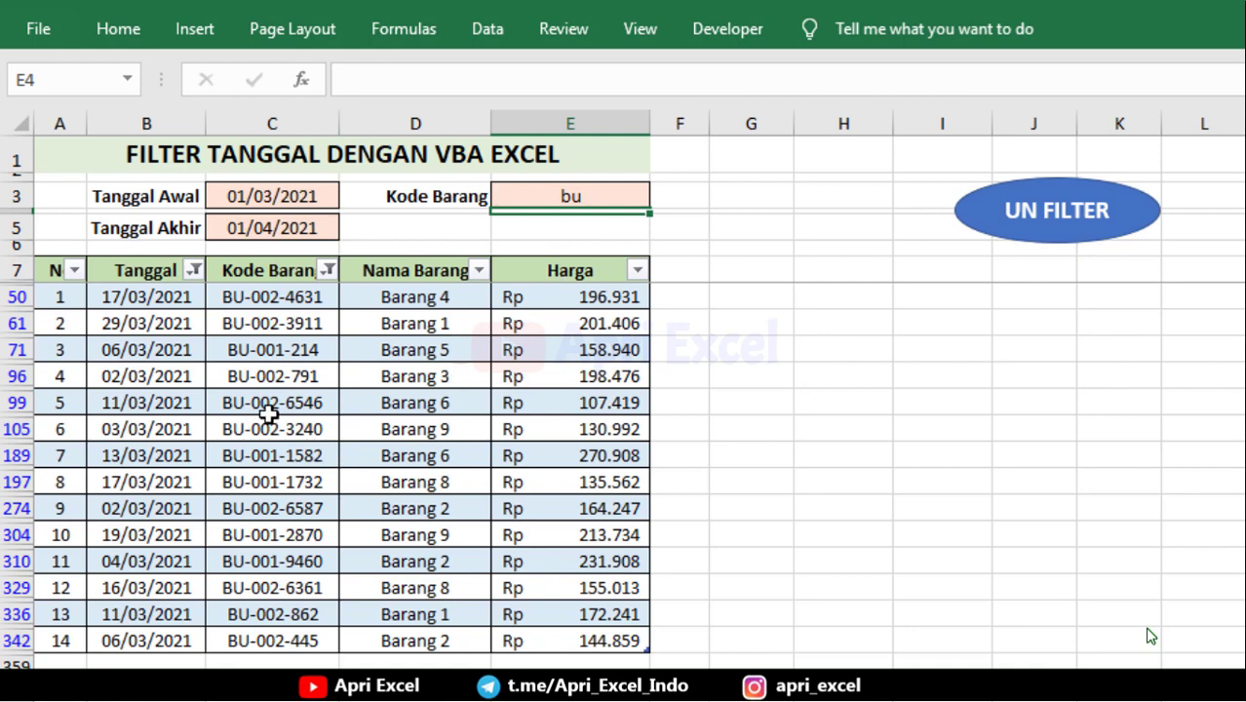
- Change the end date to 01/05/2021, then clear all filters
double_click(277, 224)
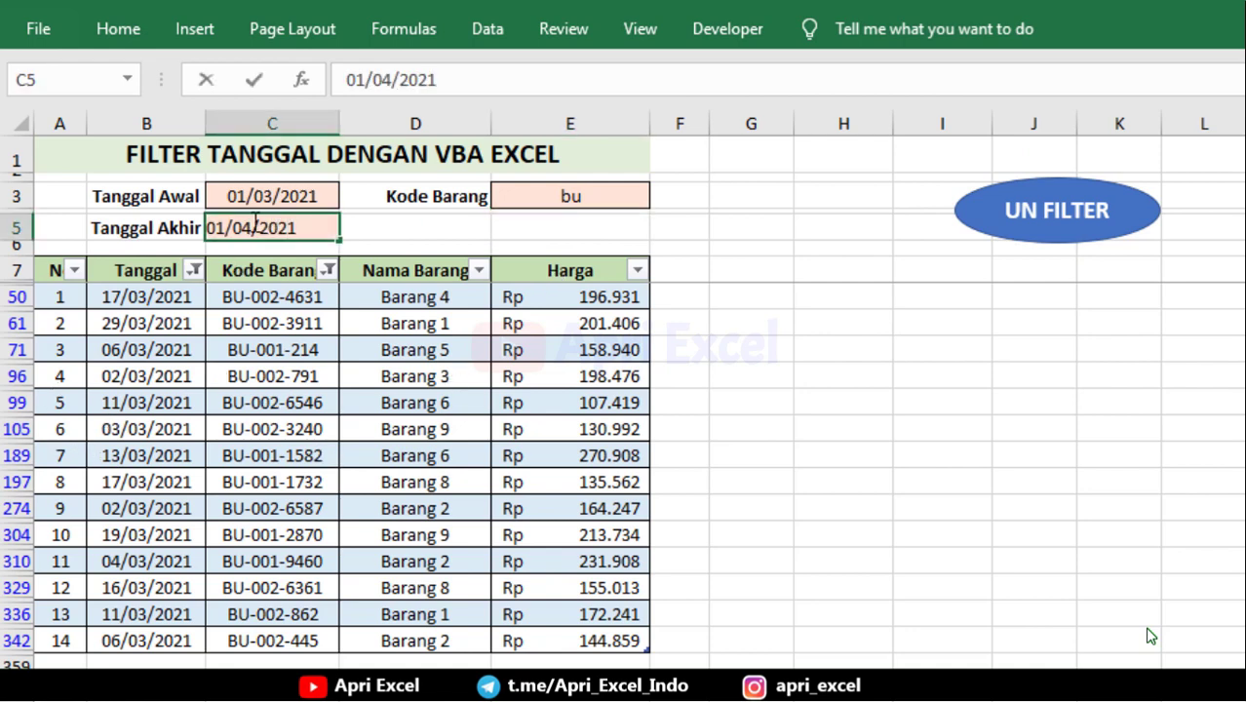
double_click(251, 228)
type("05")
key("Return")
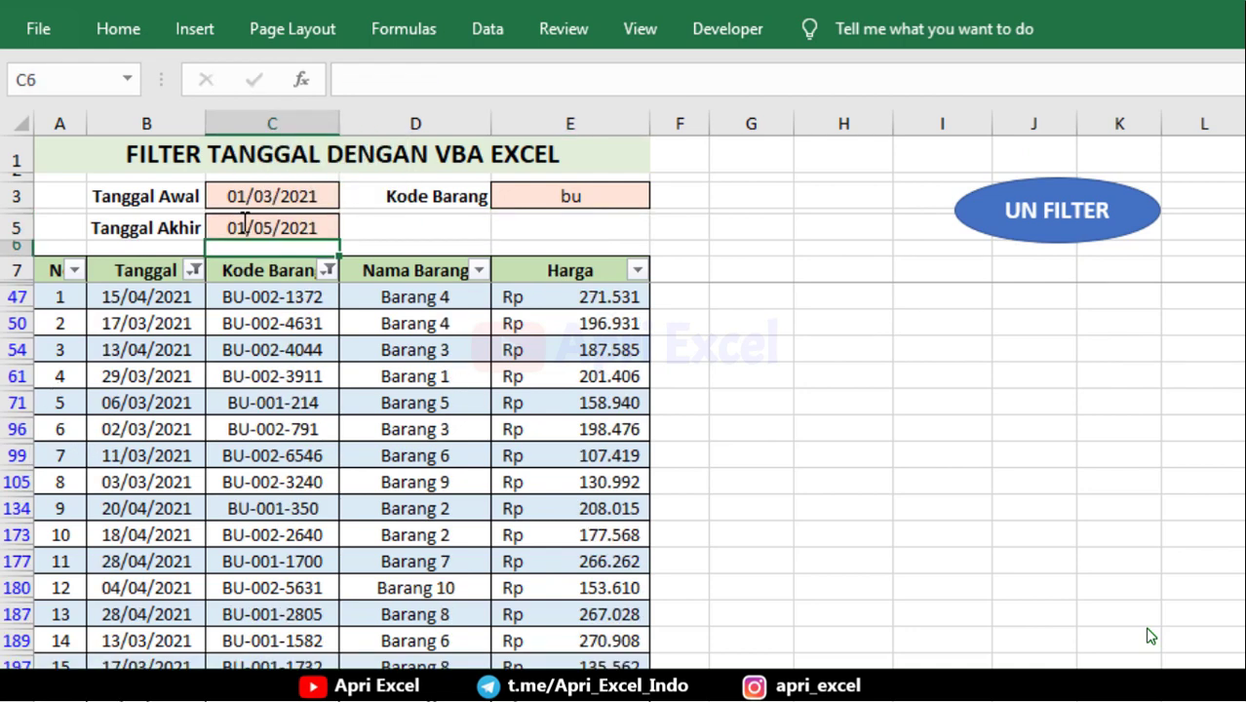
left_click(1074, 232)
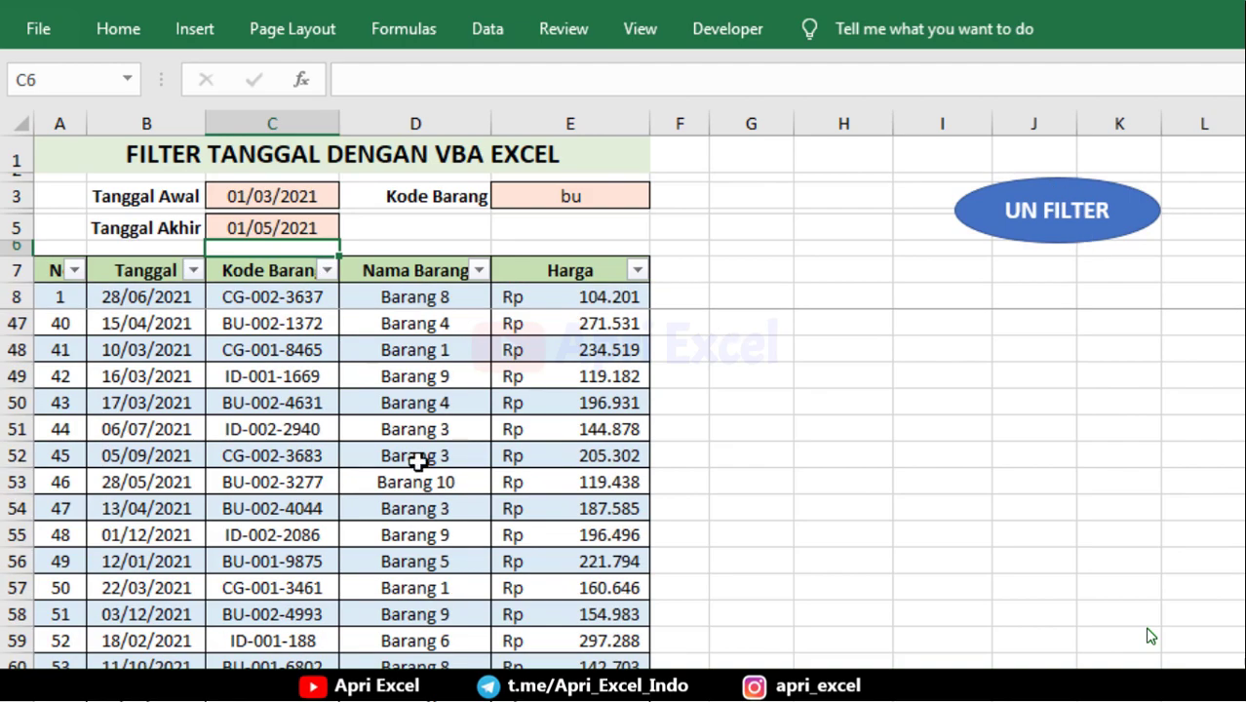